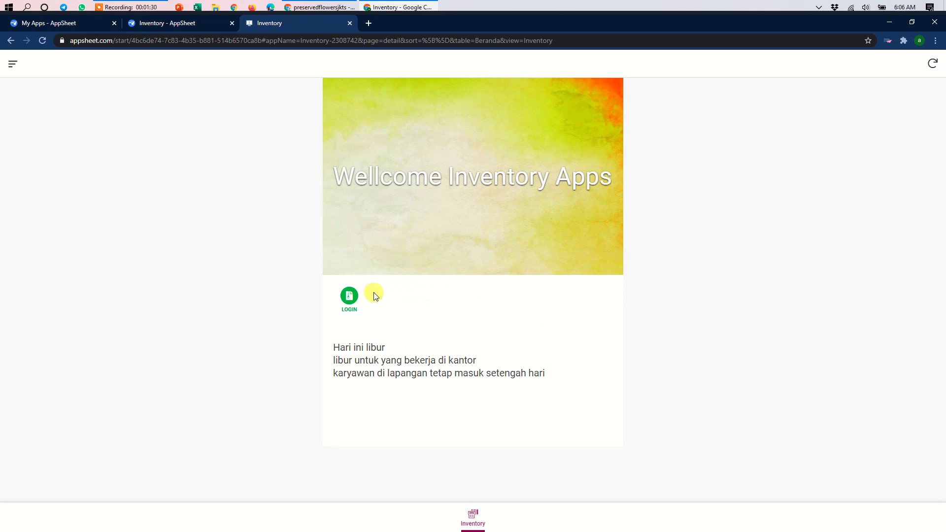
# Step: Log in to the Inventory app as user1 with the account password and save the login form
pyautogui.click(349, 298)
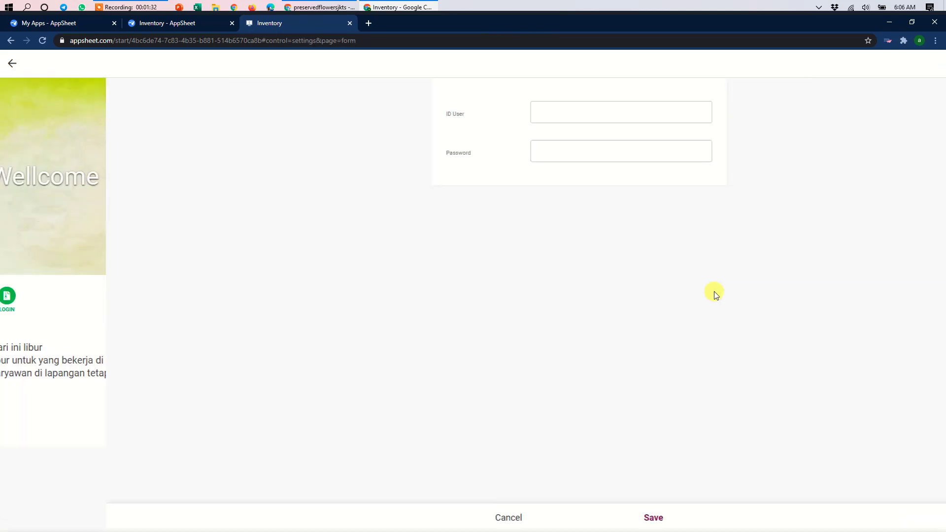
pyautogui.click(11, 63)
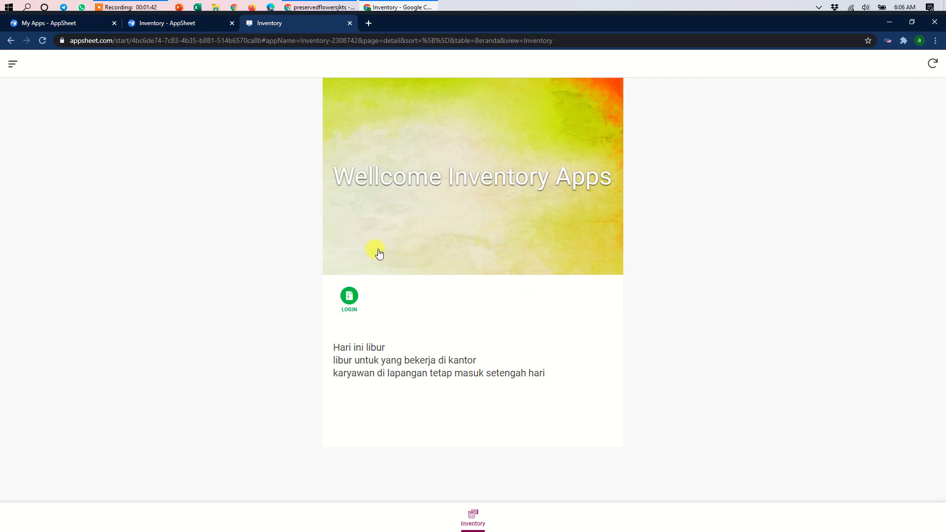
pyautogui.click(349, 297)
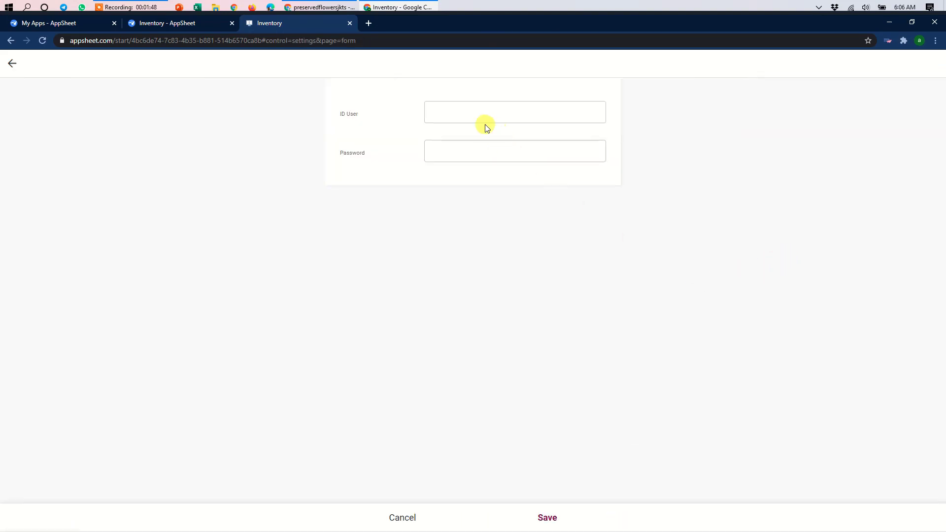
pyautogui.click(449, 111)
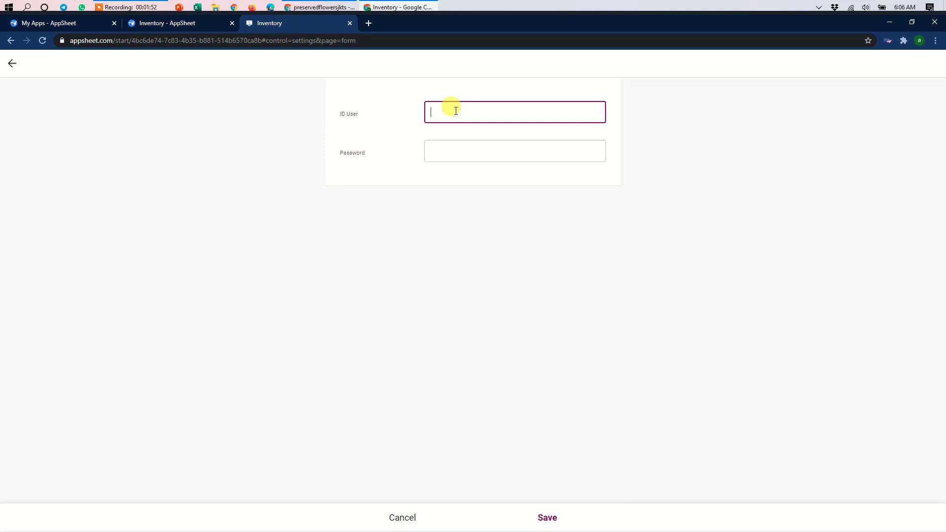
pyautogui.write('user1')
pyautogui.click(457, 149)
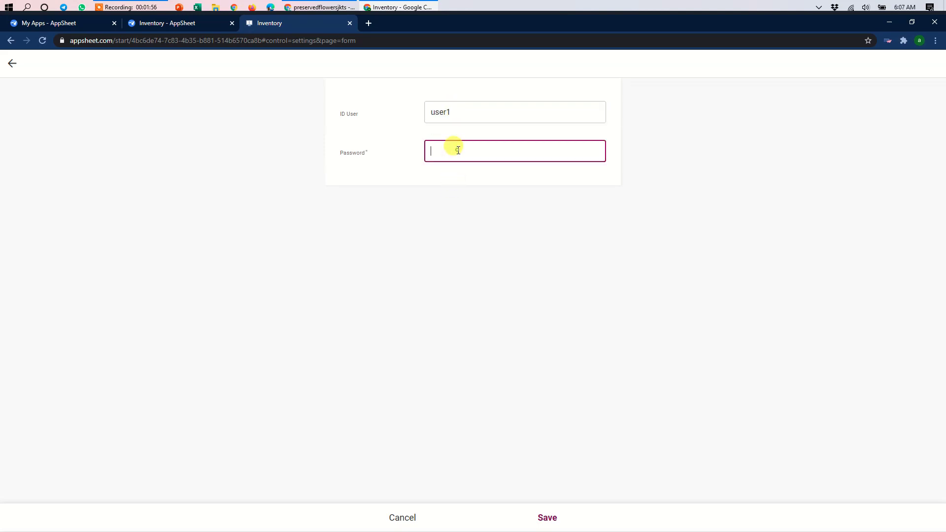
pyautogui.write('000')
pyautogui.click(532, 309)
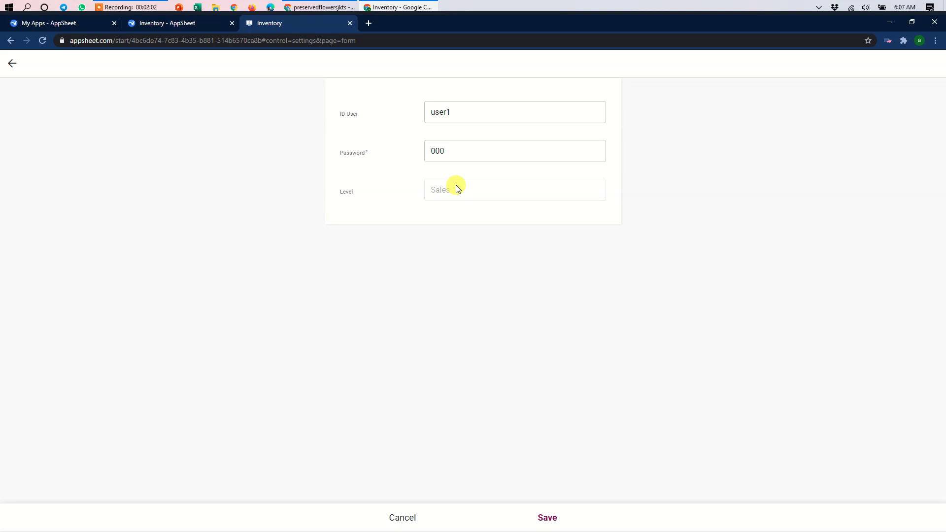
pyautogui.click(545, 518)
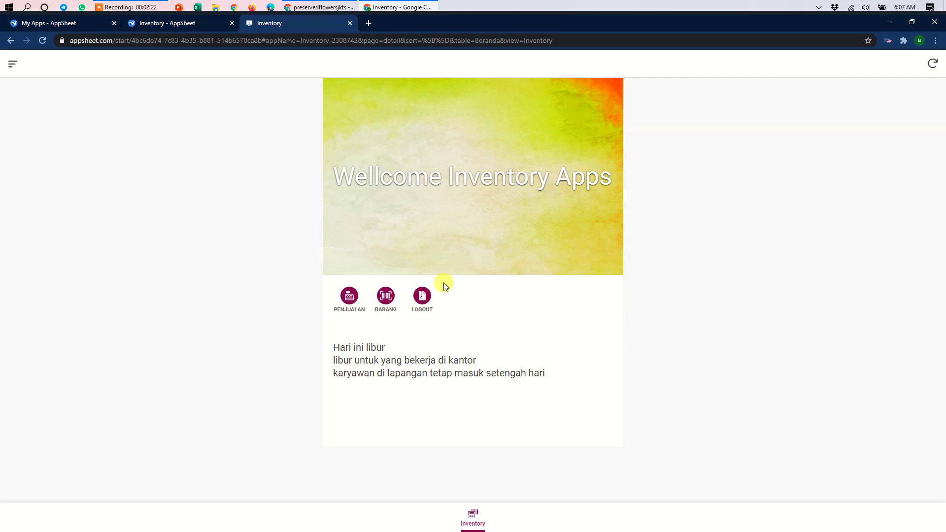
# Step: Review the Penjualan and Barang lists available to the Sales-level user, returning to the home view after each
pyautogui.click(349, 296)
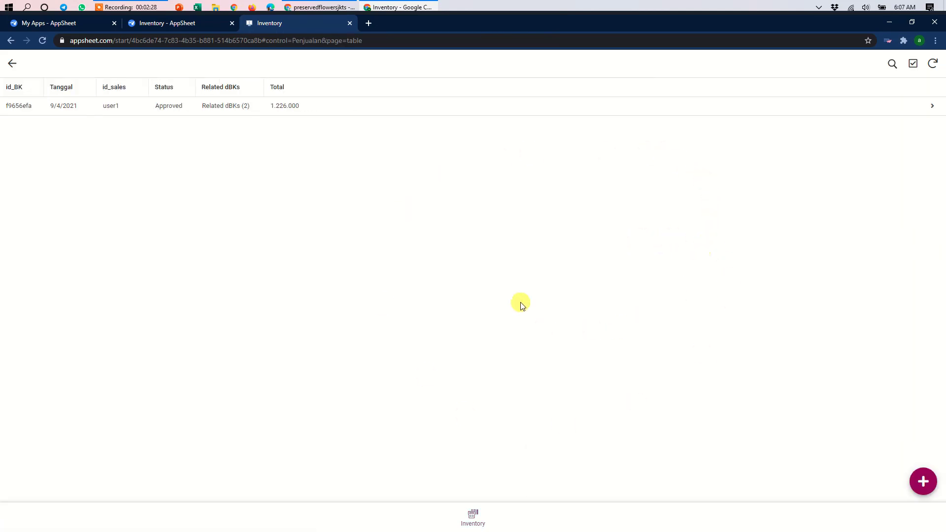
pyautogui.click(10, 63)
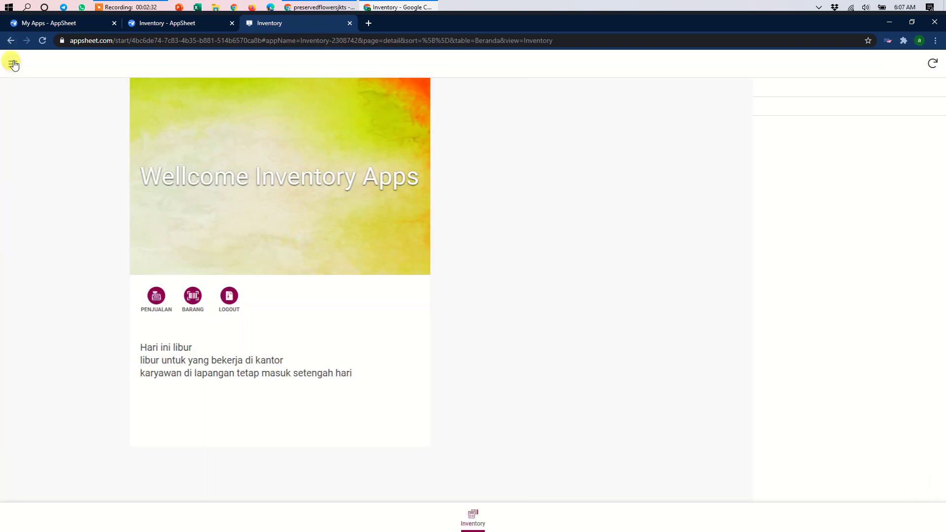
pyautogui.click(388, 297)
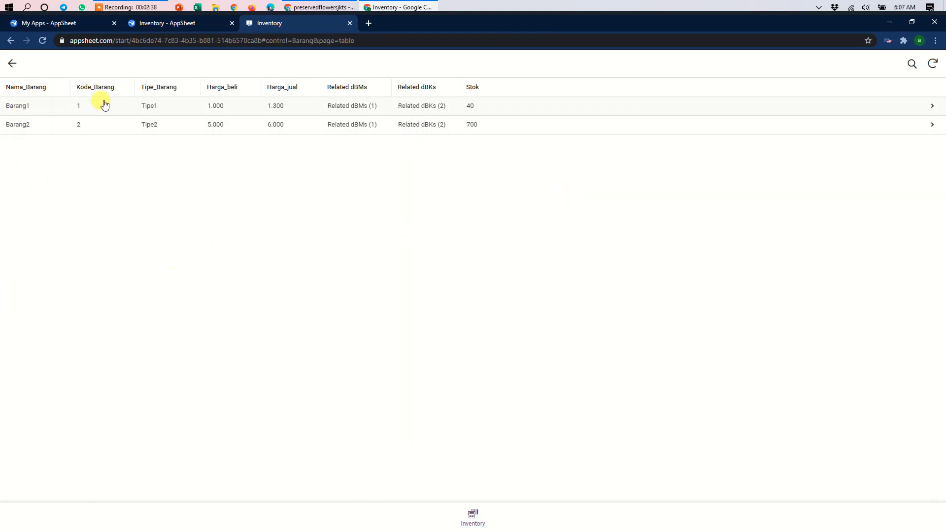
pyautogui.click(11, 63)
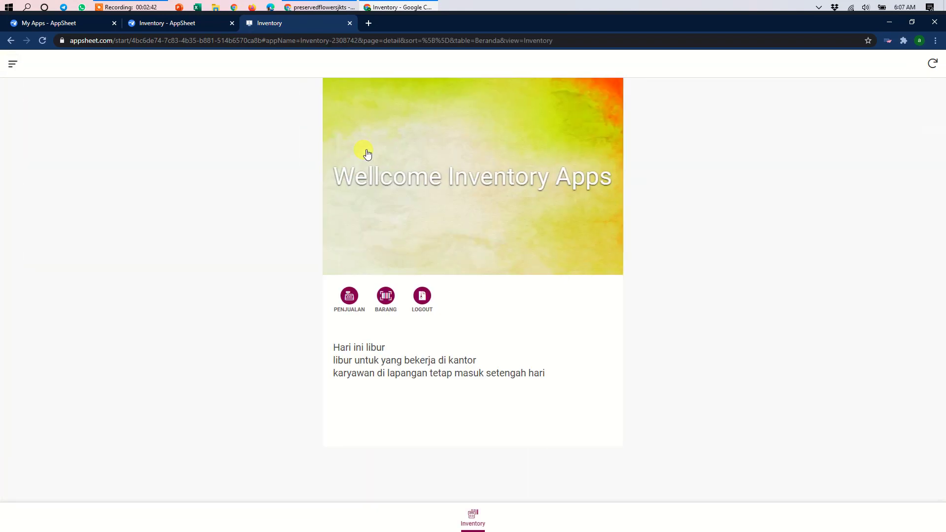
# Step: Log out and log back in as user2 with the account password, saving the login form
pyautogui.click(423, 297)
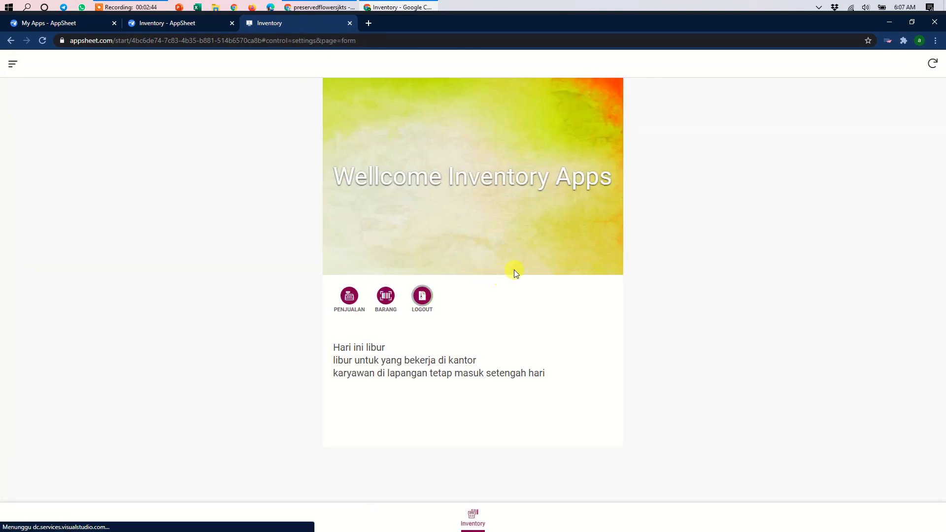
pyautogui.click(440, 112)
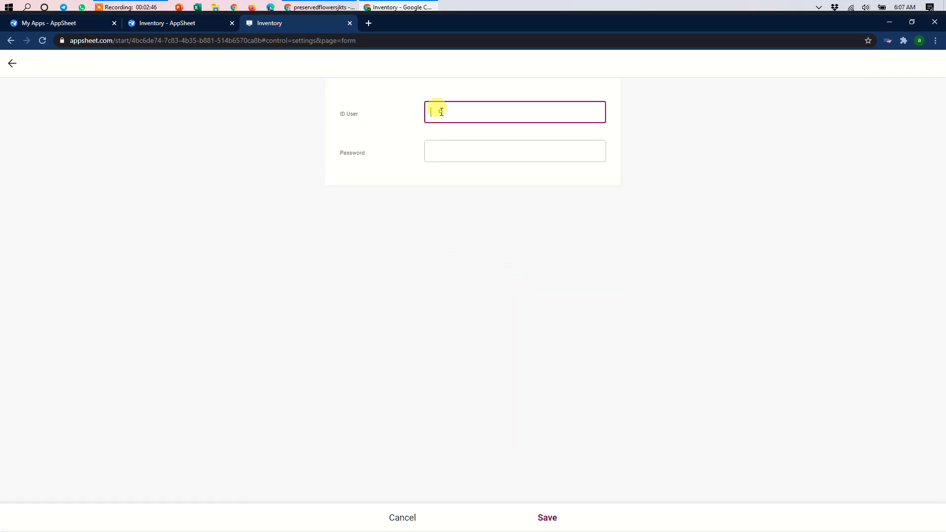
pyautogui.write('user2')
pyautogui.click(461, 149)
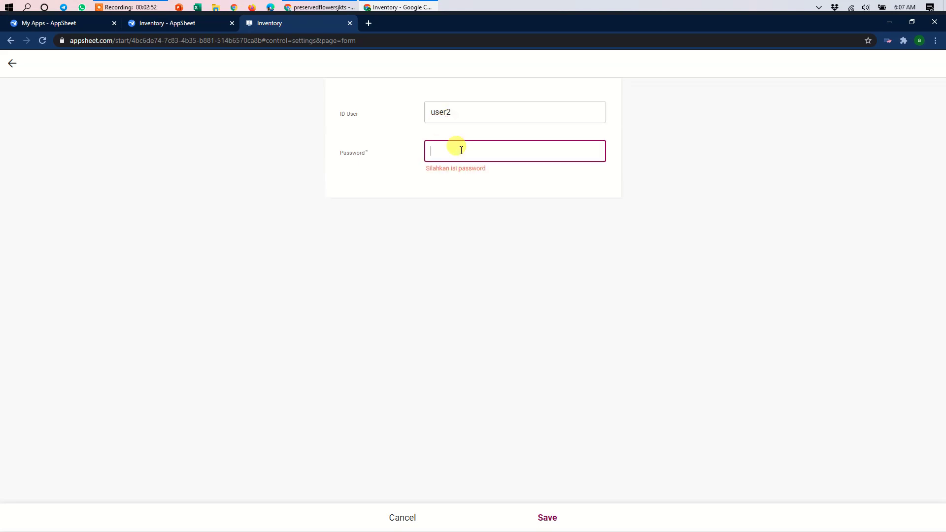
pyautogui.write('000')
pyautogui.click(542, 283)
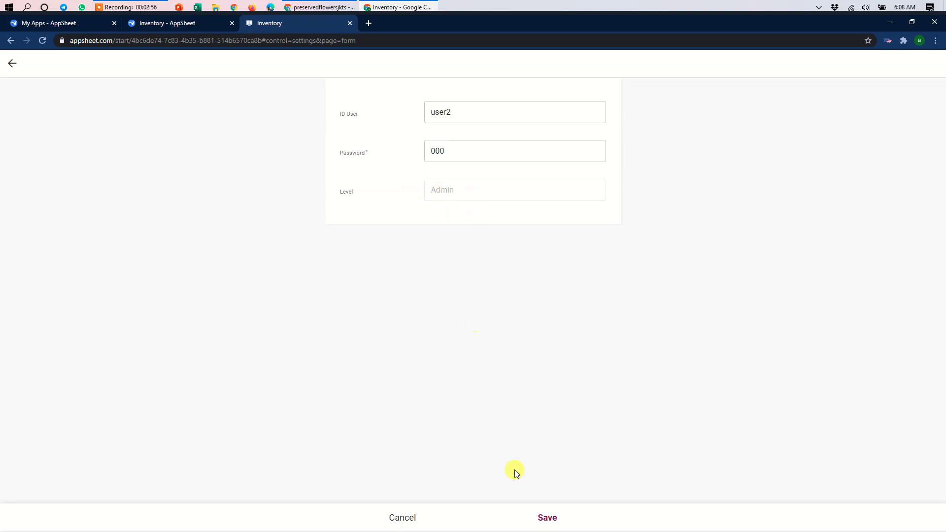
pyautogui.click(546, 516)
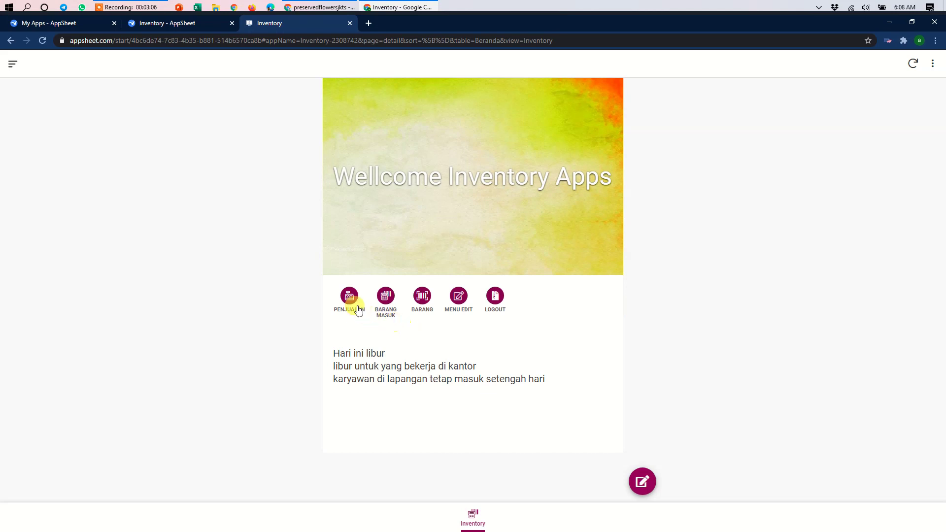
# Step: Review the Barang Masuk list as the Admin-level user and open the Menu Edit access table
pyautogui.click(389, 297)
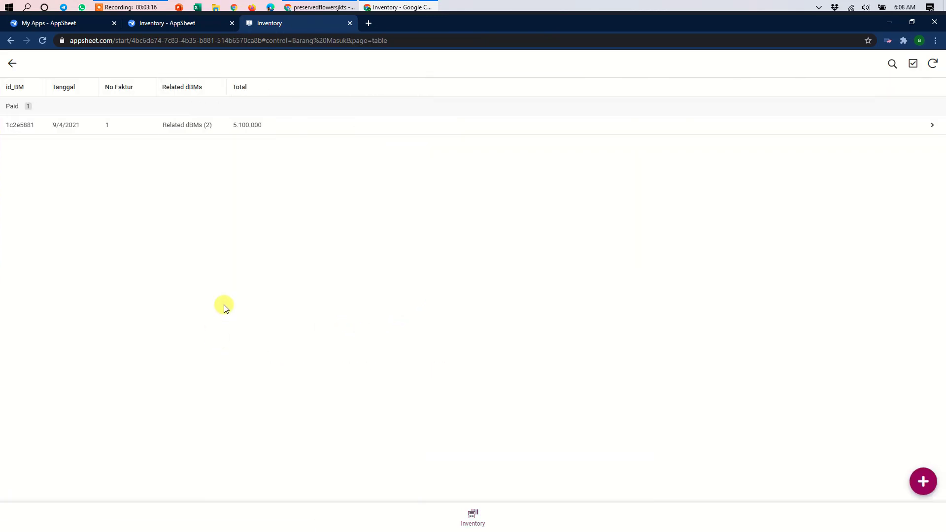
pyautogui.click(11, 63)
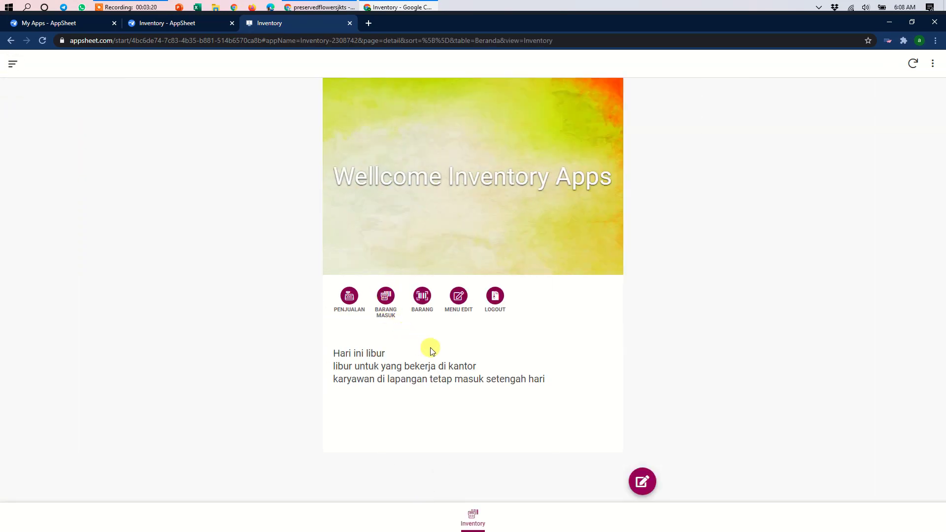
pyautogui.click(458, 296)
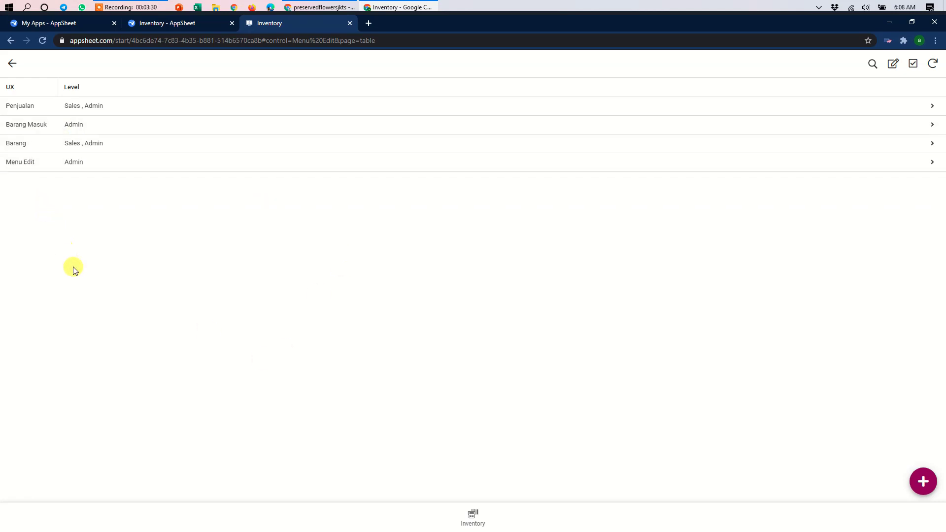
# Step: Edit the Barang Masuk row in the menu access table so its Level includes both Sales and Admin, and save
pyautogui.click(893, 63)
pyautogui.click(78, 124)
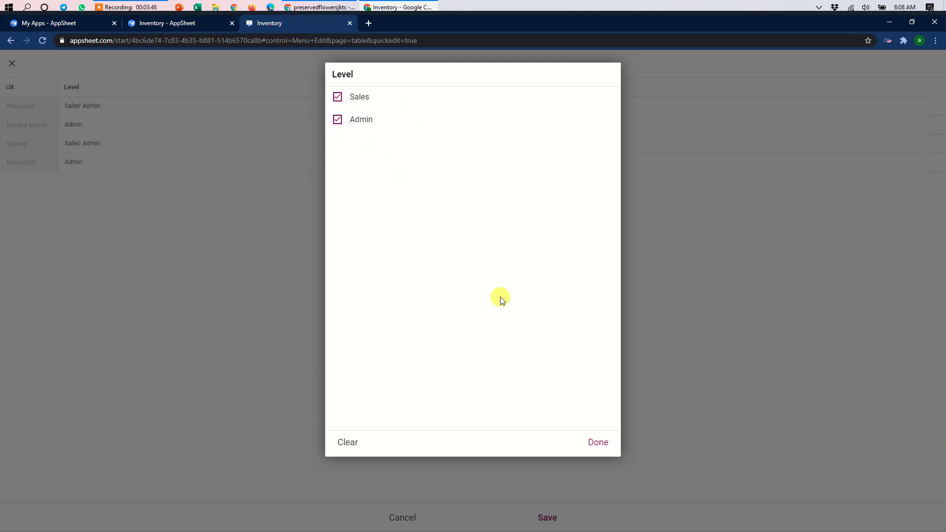
pyautogui.click(596, 443)
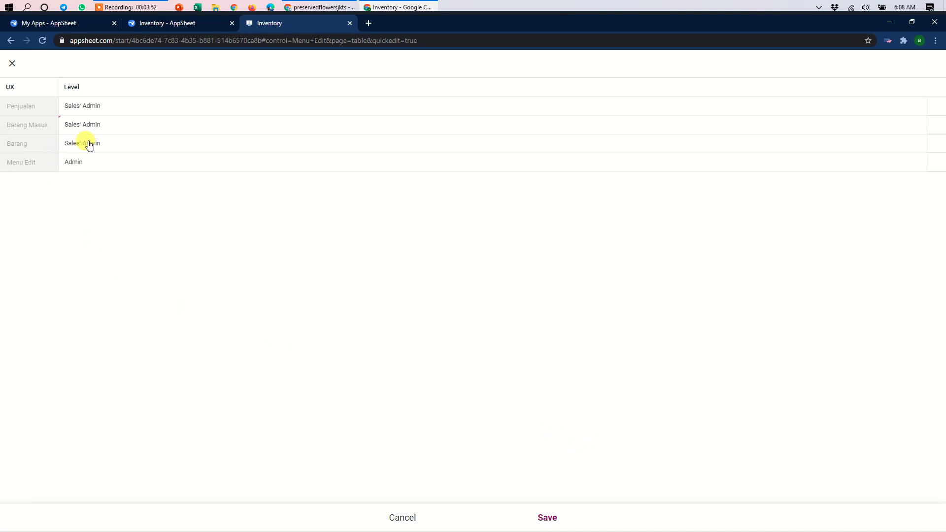
pyautogui.click(545, 519)
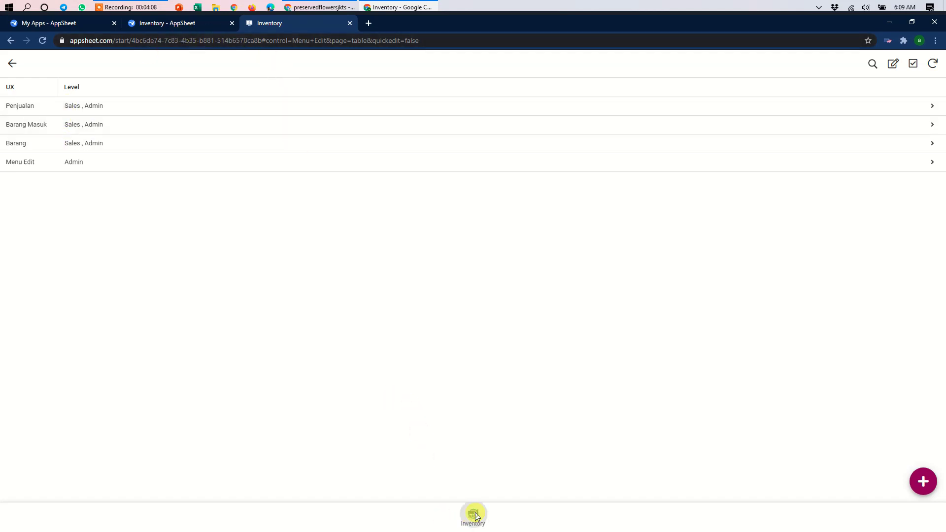
# Step: Return to the home view, log out, and log in as user1 with the account password
pyautogui.click(473, 514)
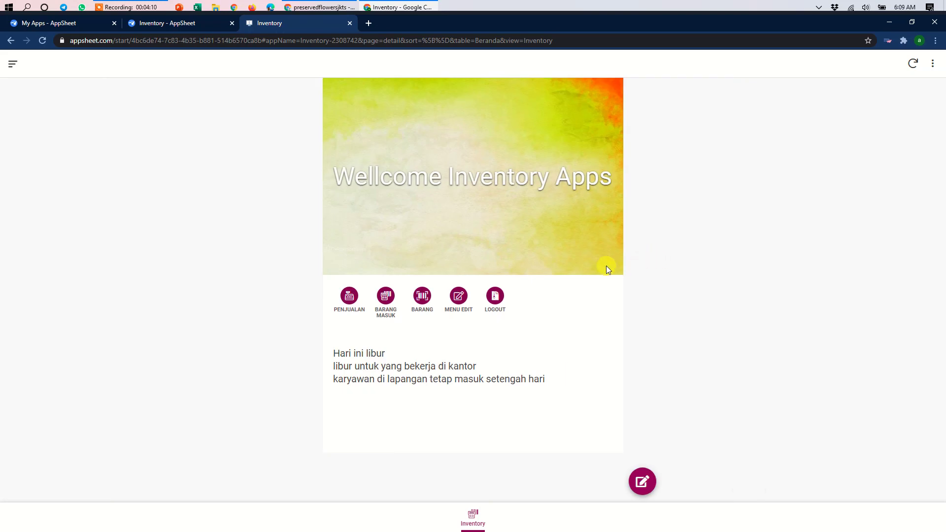
pyautogui.click(496, 299)
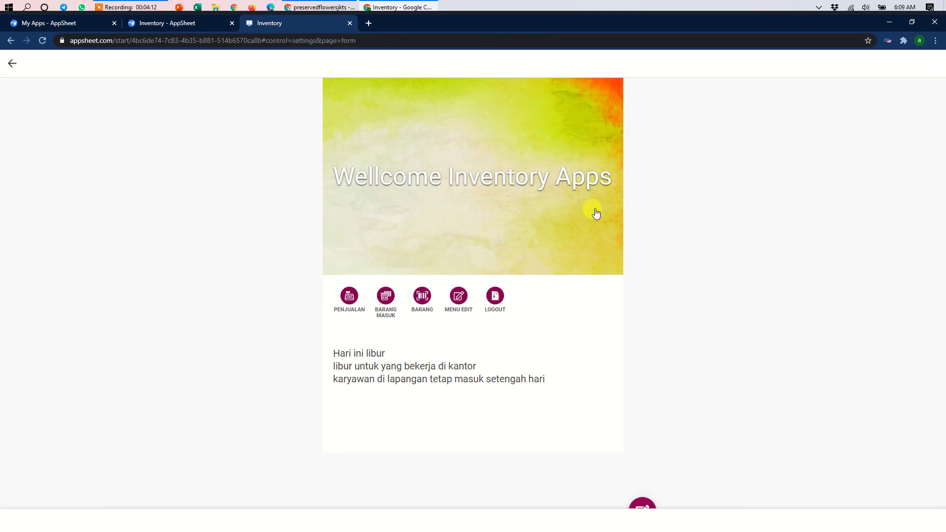
pyautogui.click(460, 113)
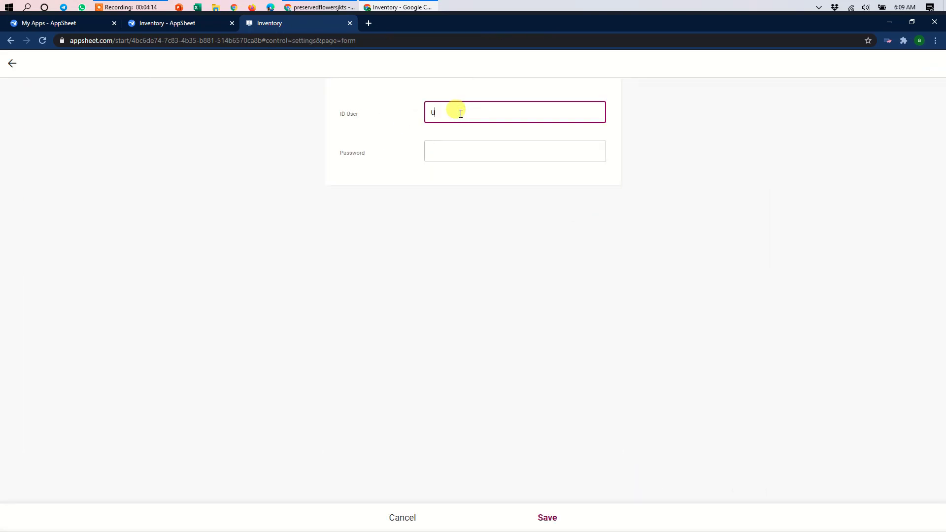
pyautogui.click(459, 152)
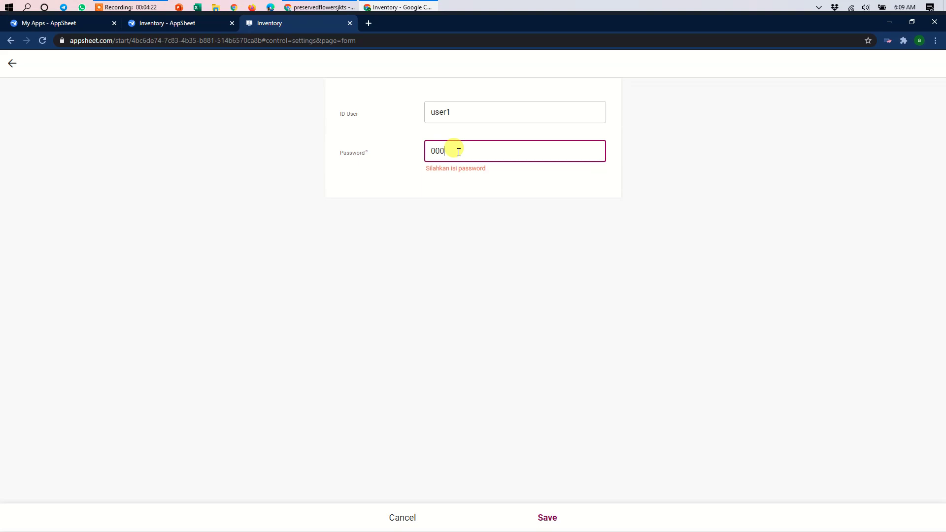
pyautogui.click(501, 244)
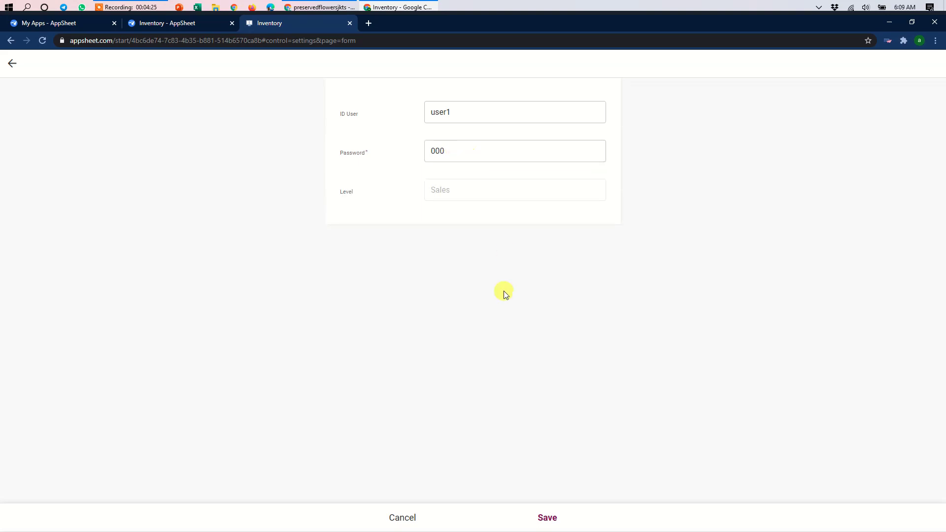
pyautogui.click(547, 522)
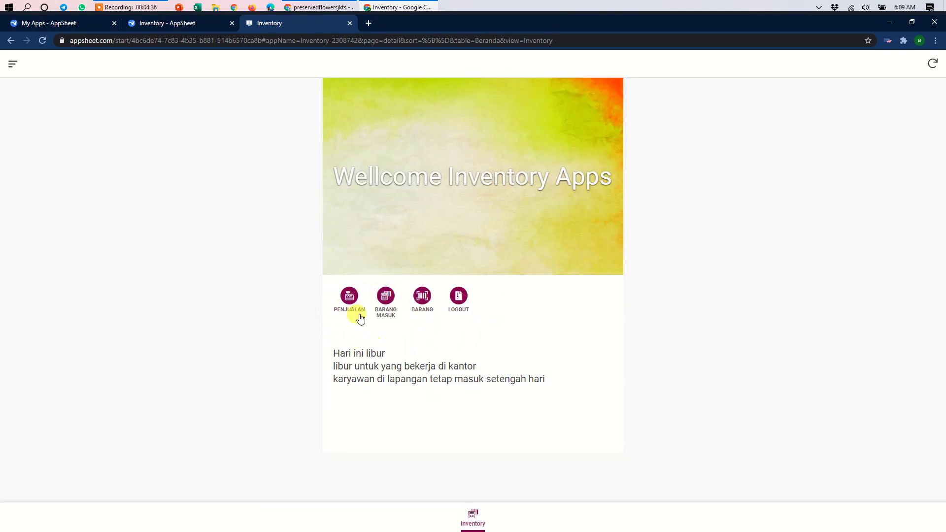
# Step: Check the Sales-level user's access to the Barang Masuk list and return to the Inventory home view
pyautogui.click(386, 296)
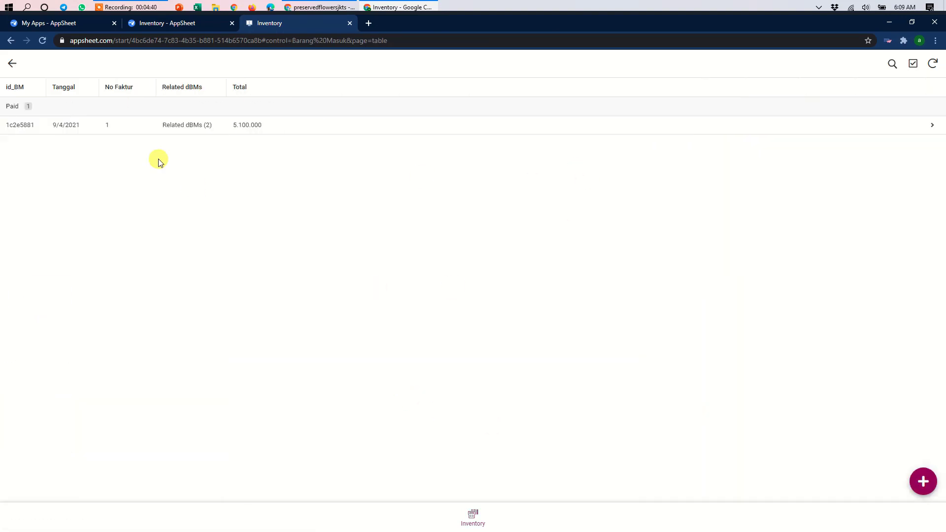
pyautogui.click(12, 63)
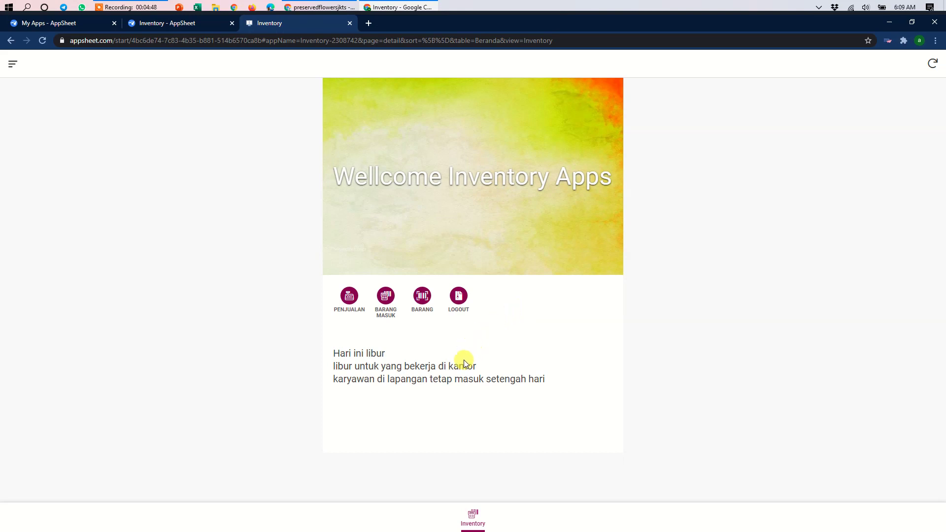
pyautogui.click(473, 516)
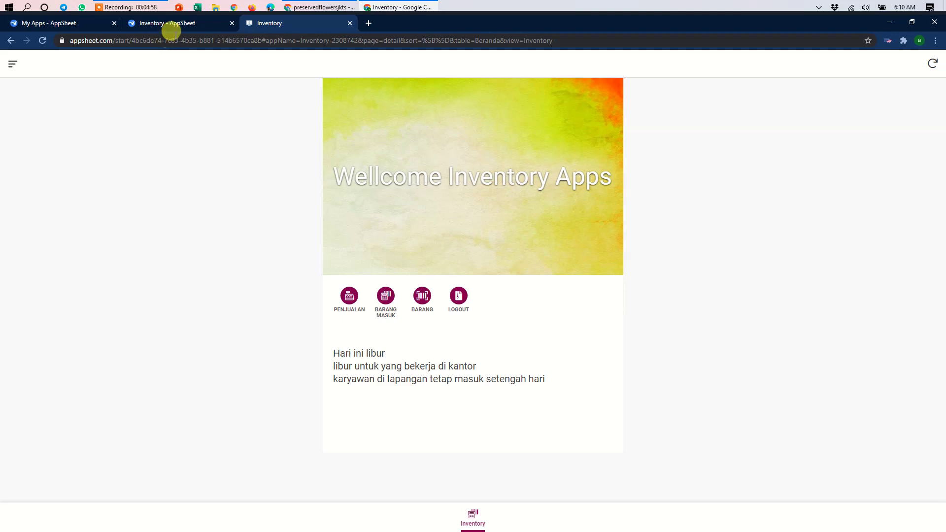
# Step: Switch to the Inventory app editor, collapse the Customize System Text section, and open the app's data tables
pyautogui.click(185, 23)
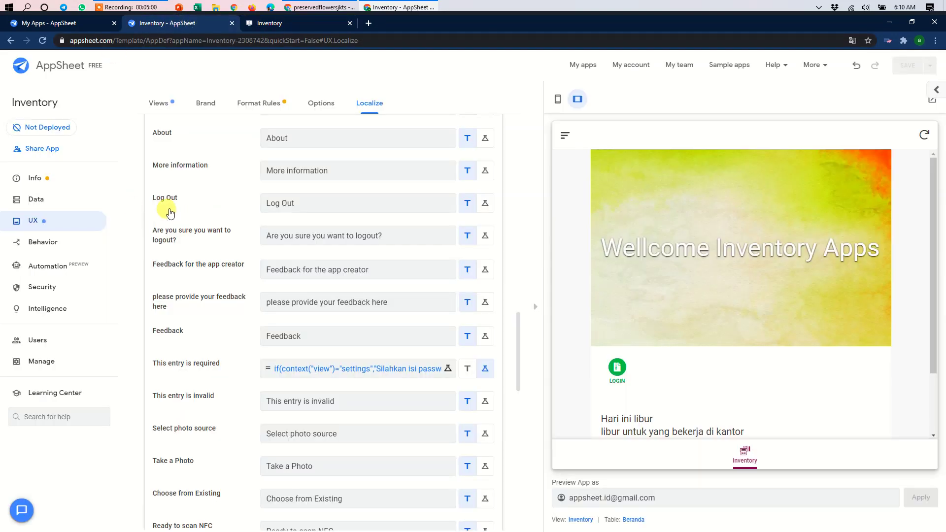
pyautogui.scroll(15, 168, 209)
pyautogui.scroll(5, 169, 205)
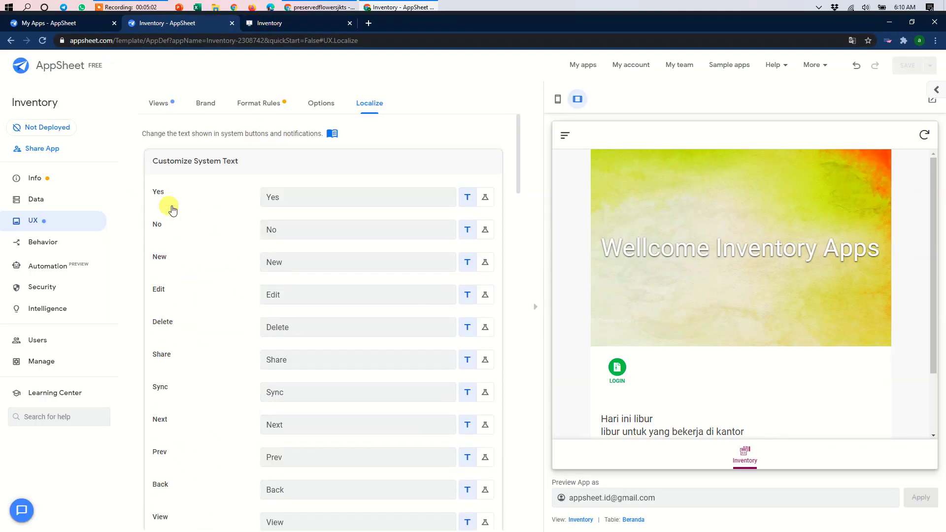
pyautogui.click(218, 162)
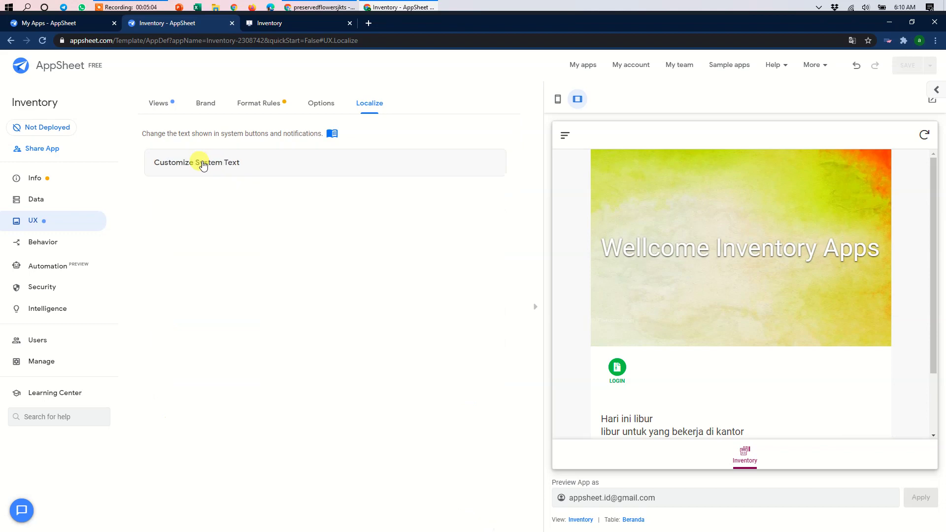
pyautogui.click(36, 197)
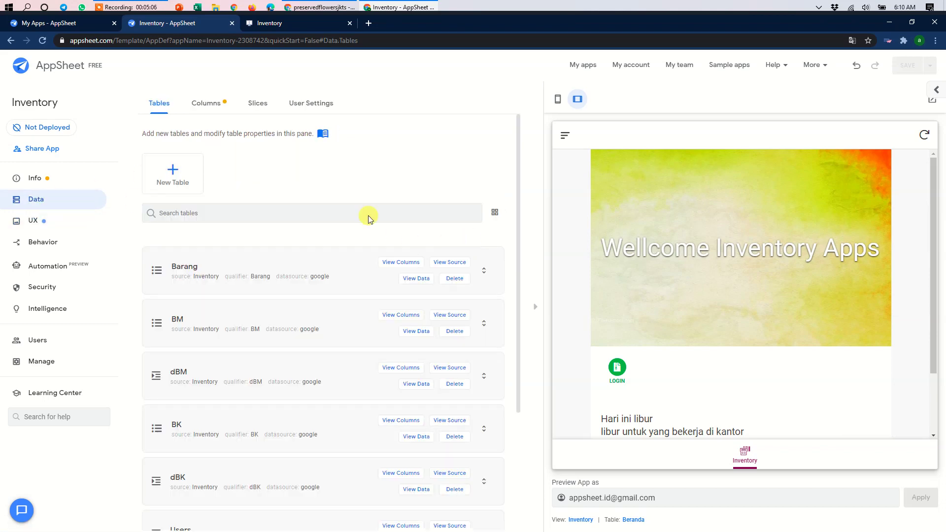
# Step: In the user settings, change the Nama option's Show_If expression to [password]=lookup([_thisrow].[id user],"users","id user","pass") and save it
pyautogui.click(309, 104)
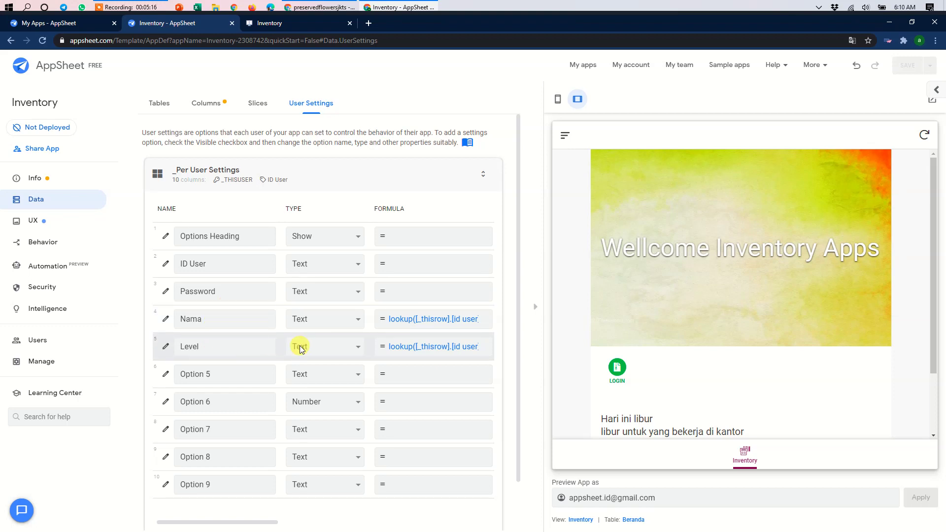
pyautogui.moveTo(253, 521); pyautogui.dragTo(329, 527)
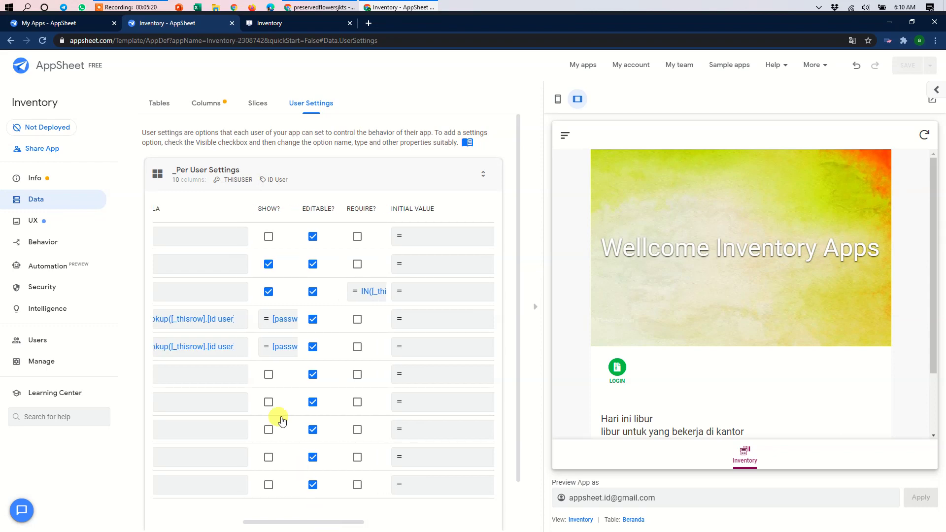
pyautogui.click(286, 319)
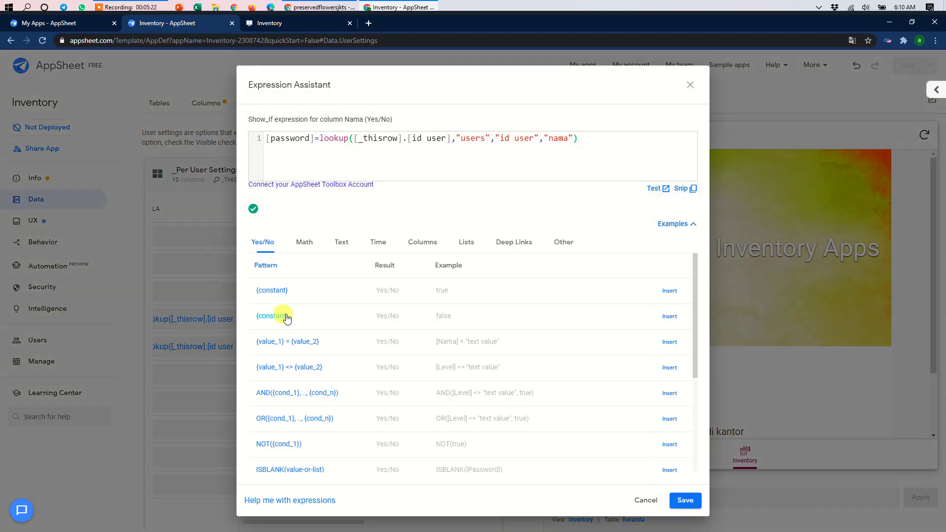
pyautogui.doubleClick(555, 140)
pyautogui.write('pass')
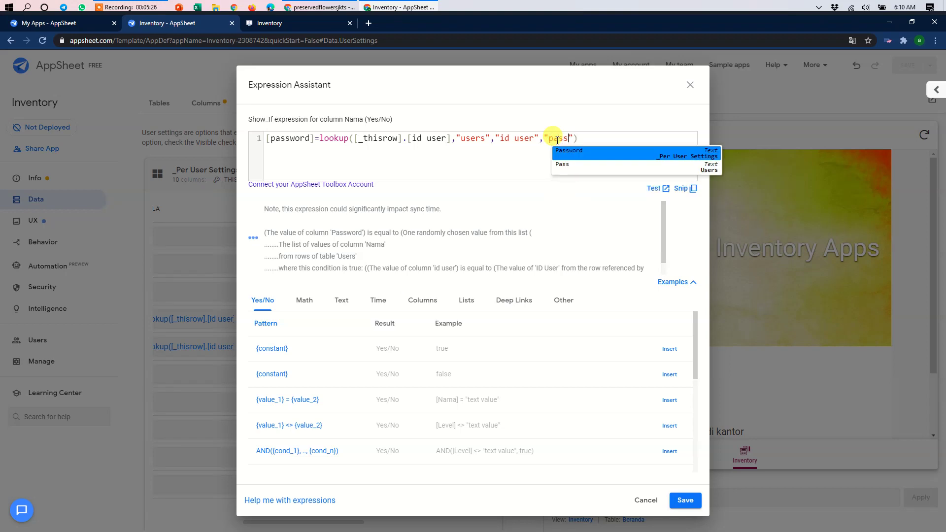
pyautogui.click(520, 161)
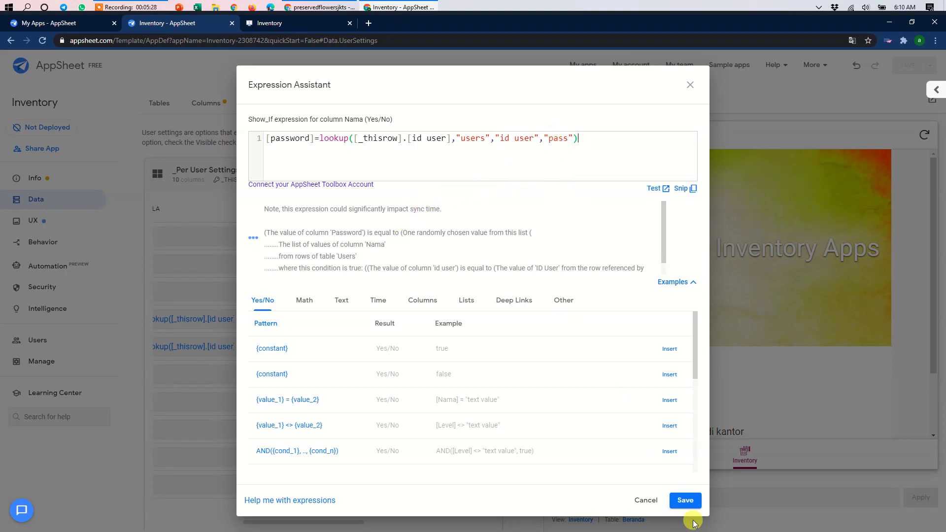
pyautogui.click(685, 500)
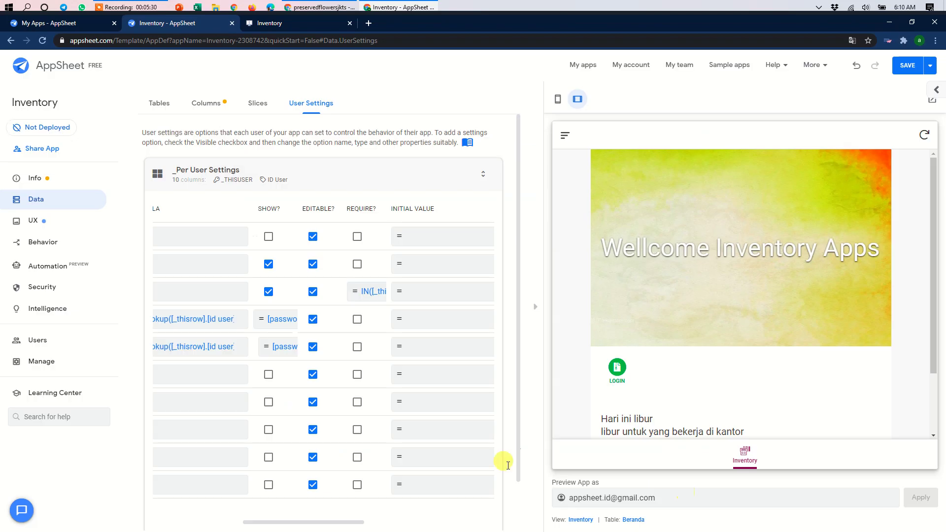
# Step: Review the Nama option's app formula and the Level option in the user settings
pyautogui.click(202, 320)
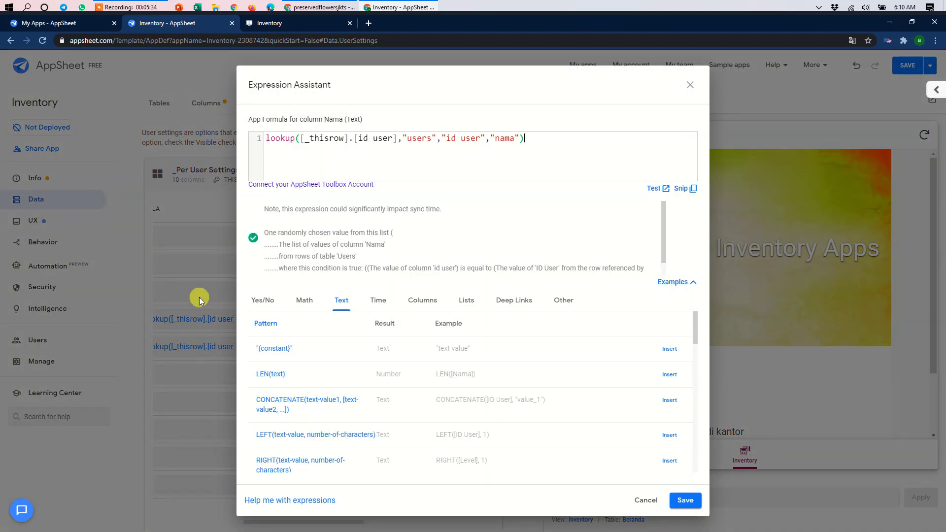
pyautogui.click(685, 501)
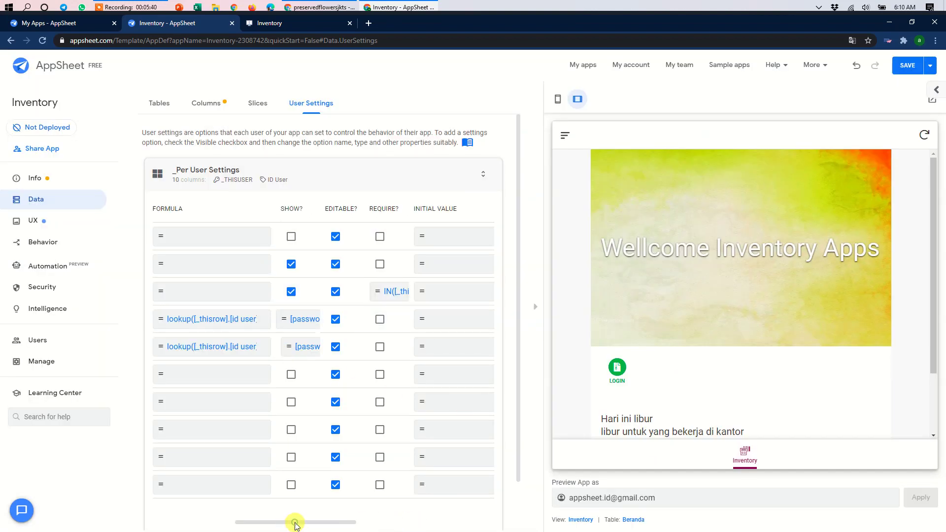
pyautogui.moveTo(295, 523); pyautogui.dragTo(185, 515)
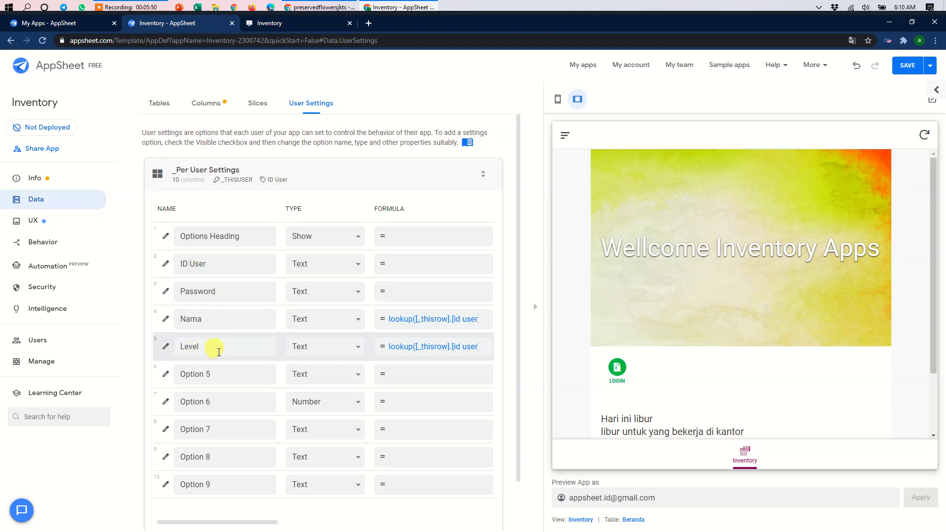
pyautogui.moveTo(219, 346); pyautogui.dragTo(172, 347)
# Step: Open the app's table columns and examine the column structure of the Menu table
pyautogui.click(204, 104)
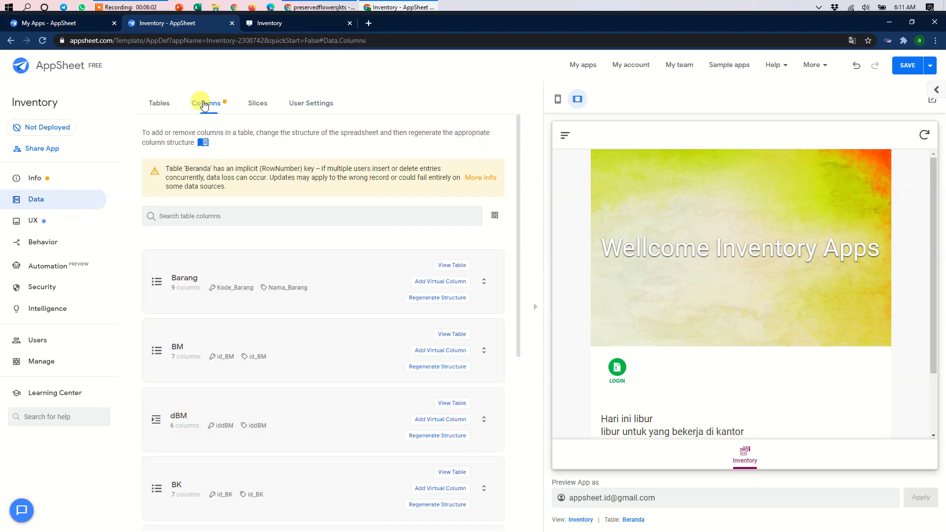
pyautogui.scroll(-6, 343, 271)
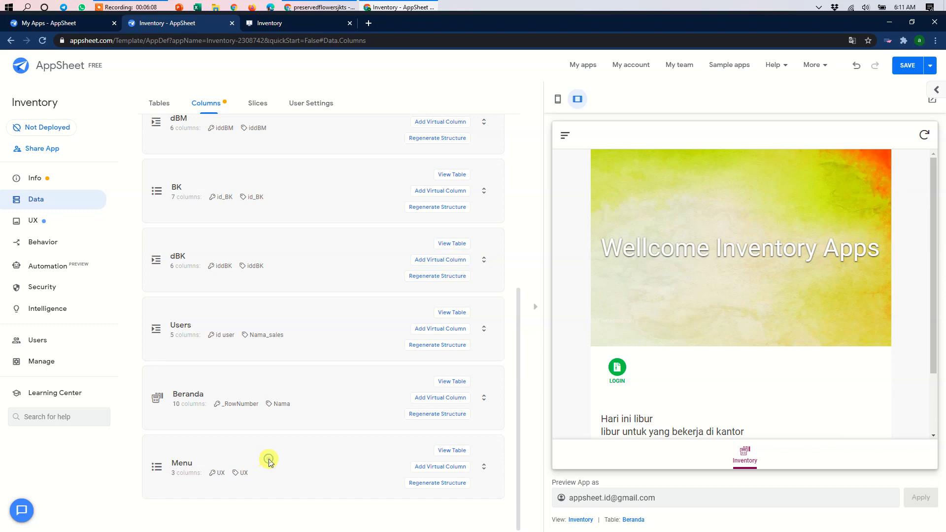
pyautogui.click(269, 460)
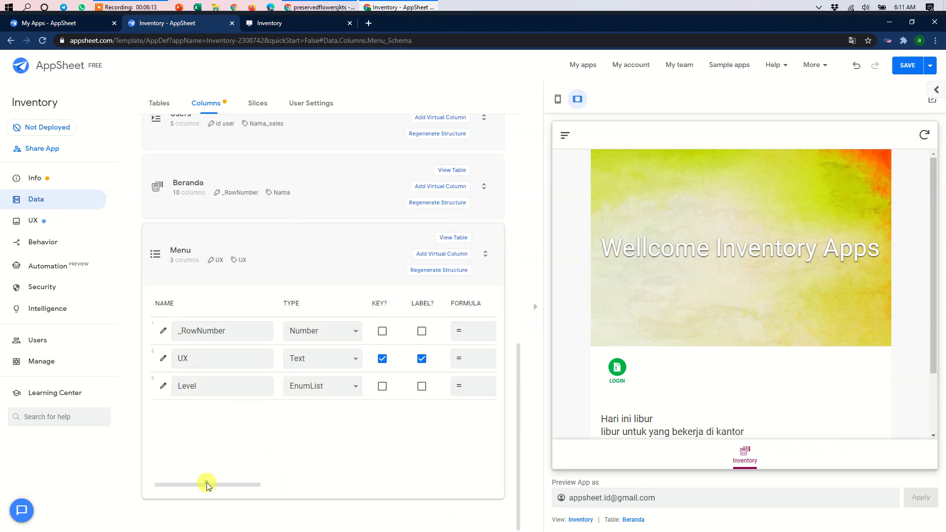
pyautogui.moveTo(206, 486); pyautogui.dragTo(220, 507)
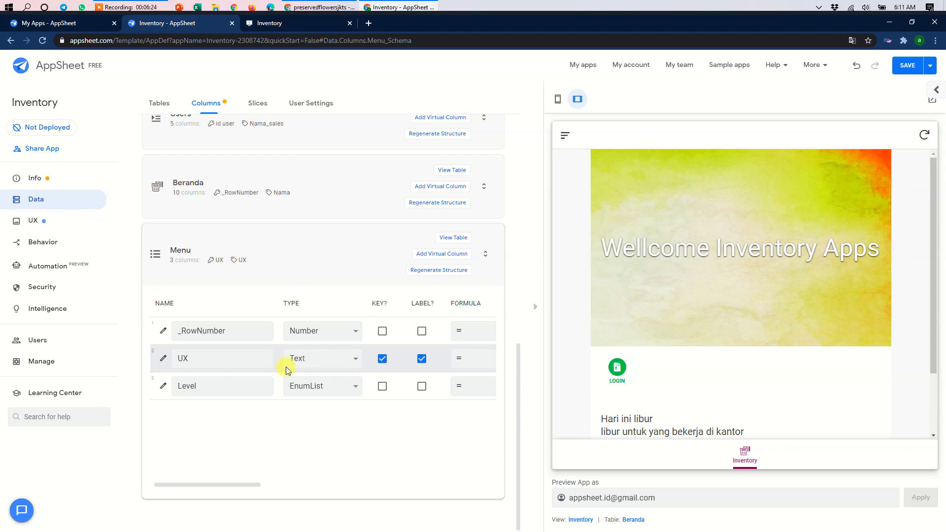
# Step: Switch to the running Inventory app, log out, and log in as user2 with the account password
pyautogui.click(306, 25)
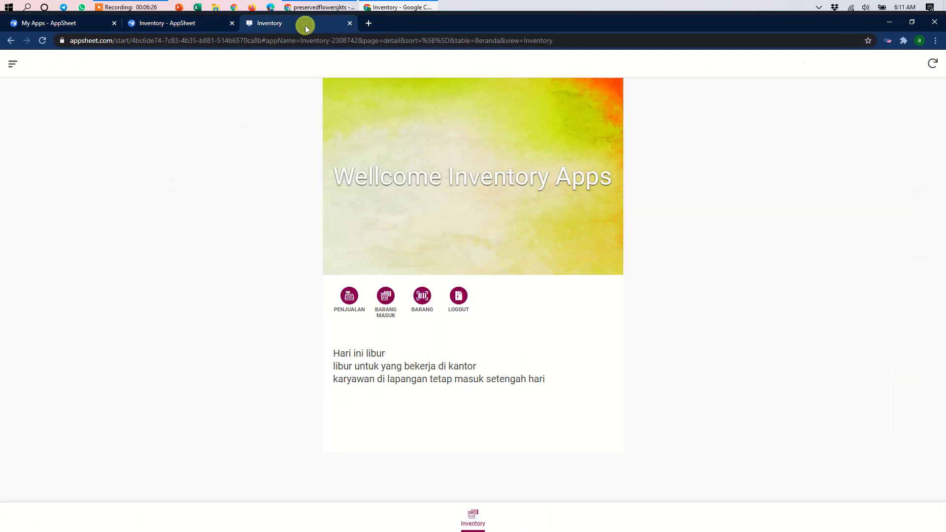
pyautogui.click(458, 296)
pyautogui.click(450, 104)
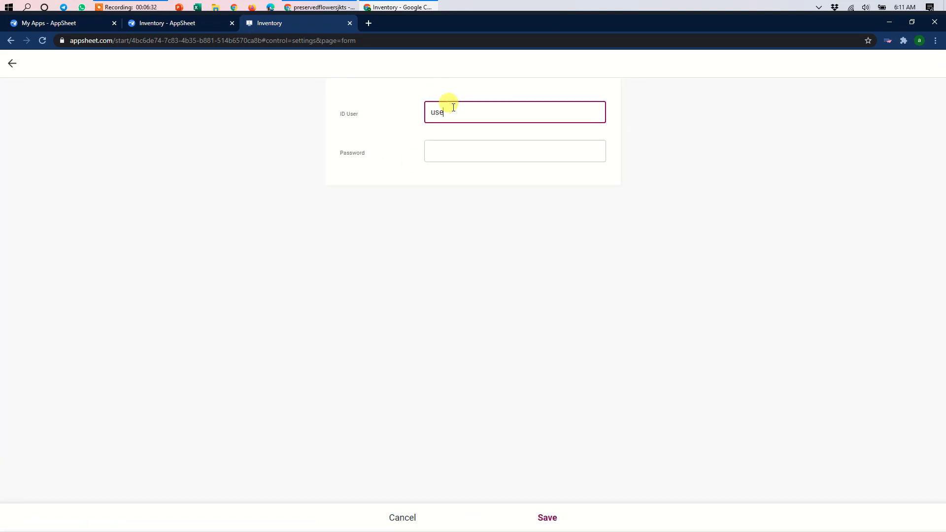
pyautogui.write('user2')
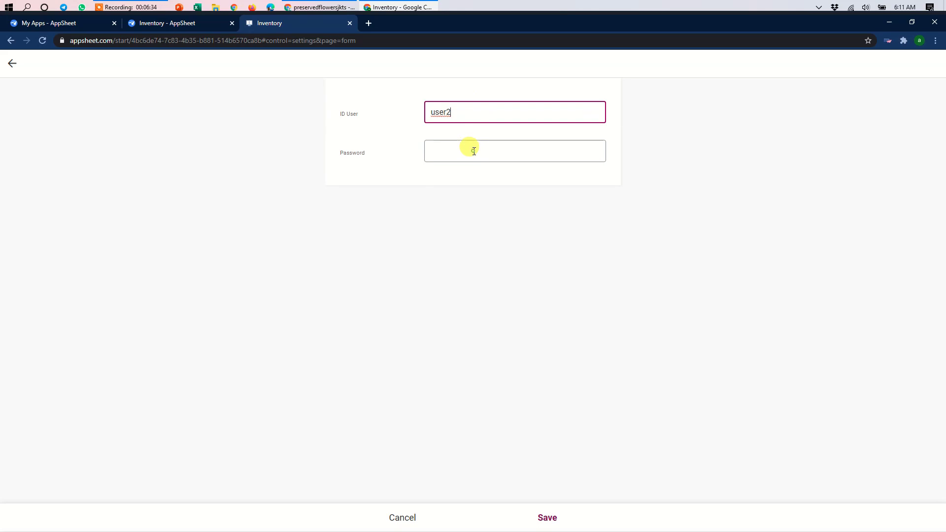
pyautogui.click(474, 150)
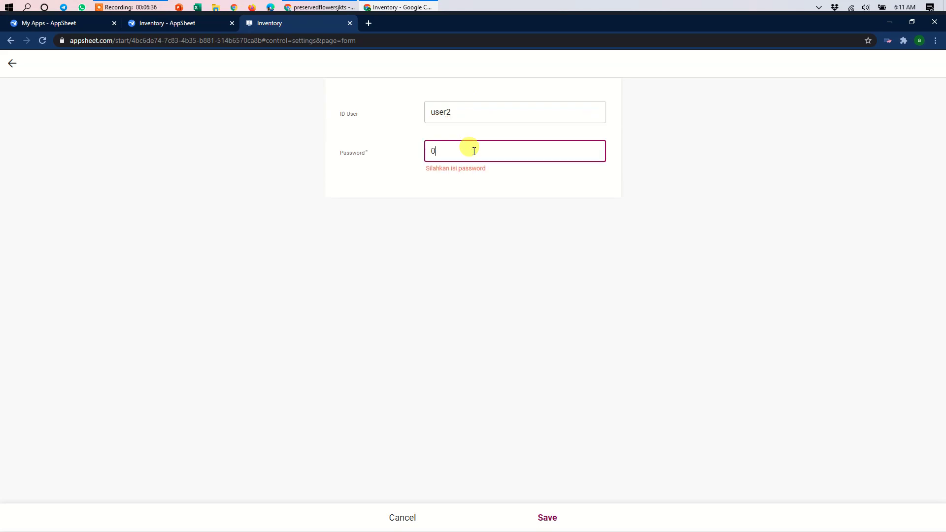
pyautogui.click(498, 260)
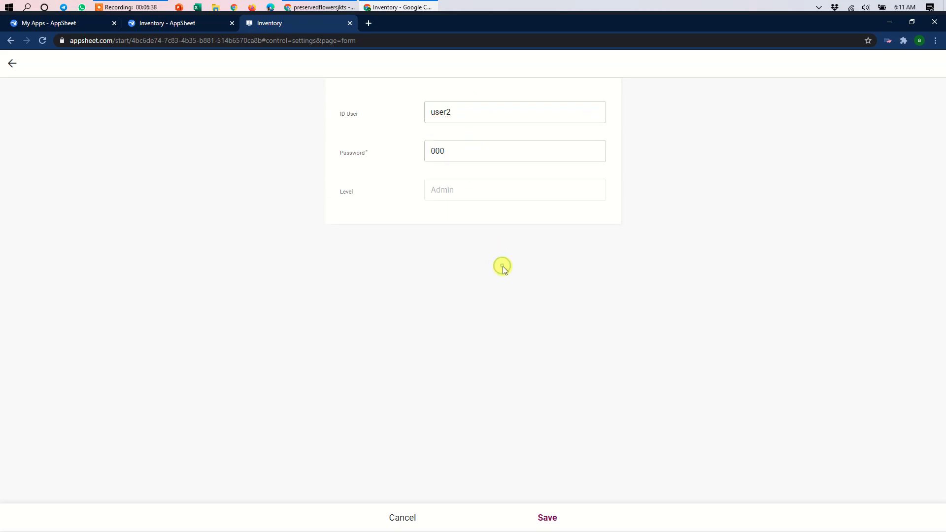
pyautogui.click(558, 512)
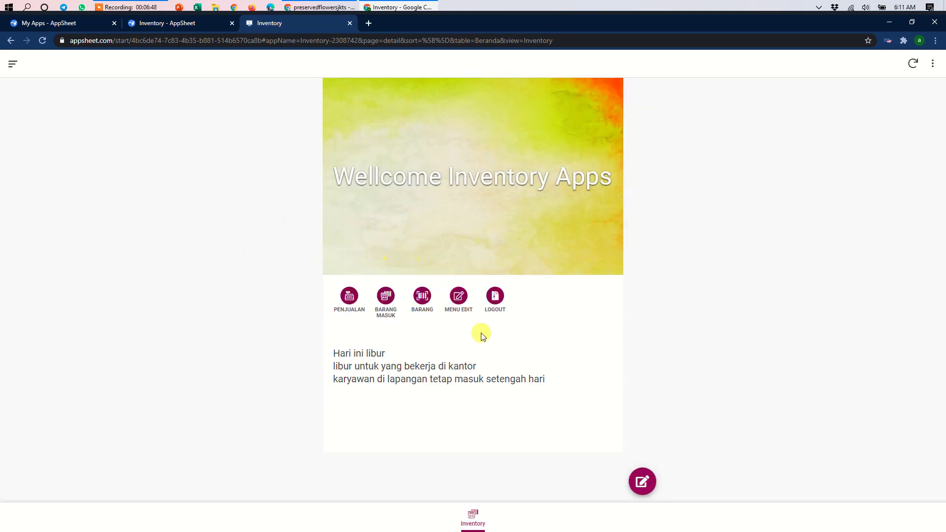
# Step: Open the menu access table, remove Sales from the Barang Masuk row's Level so only Admin is selected, and save
pyautogui.click(458, 297)
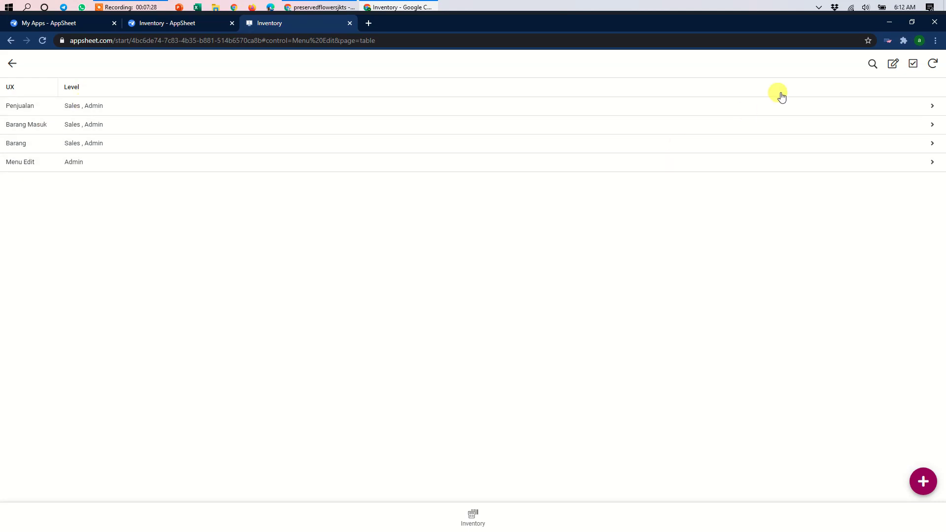
pyautogui.click(892, 64)
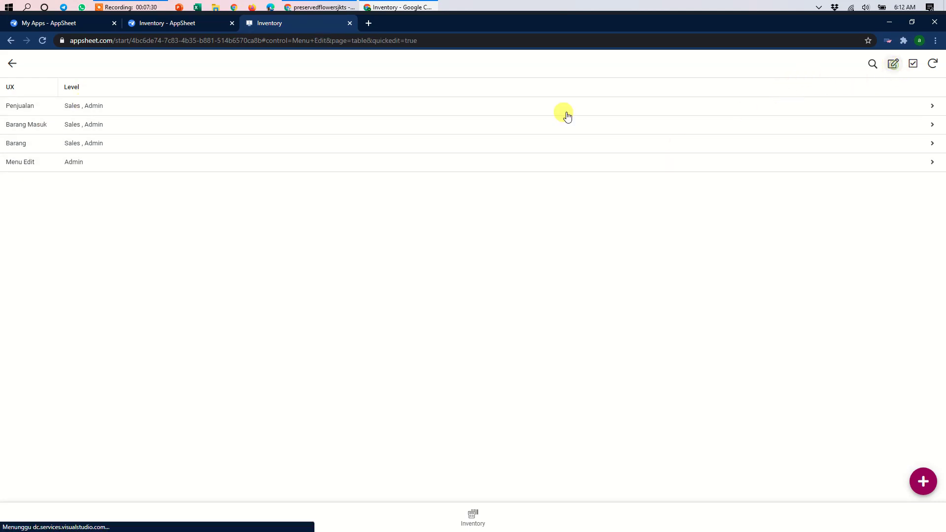
pyautogui.click(112, 102)
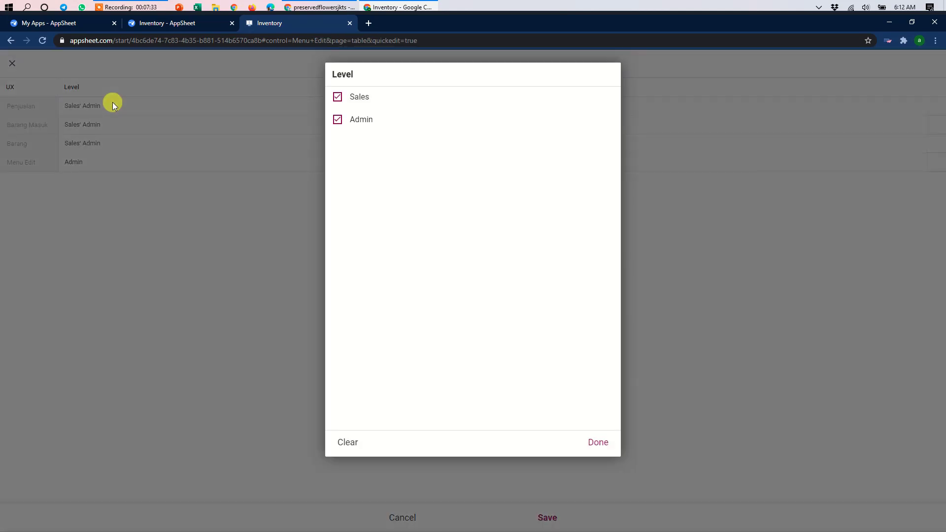
pyautogui.click(598, 442)
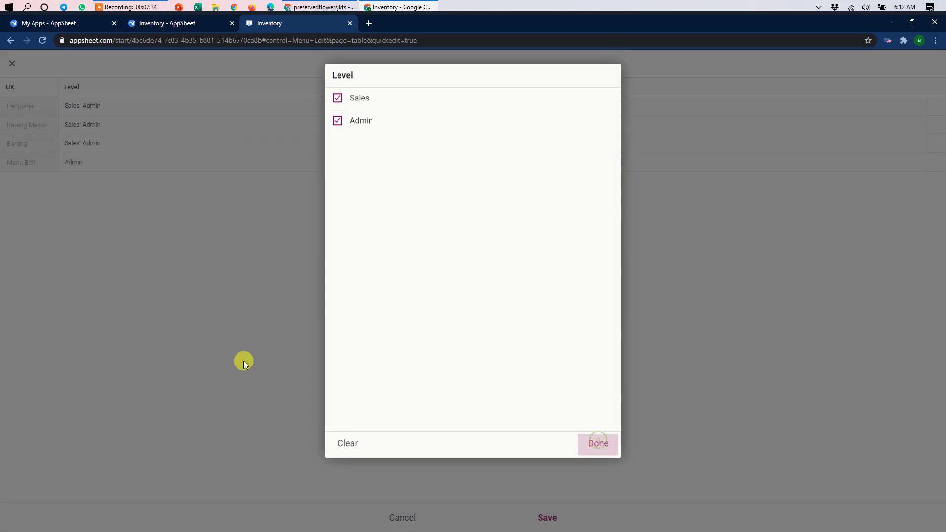
pyautogui.click(90, 124)
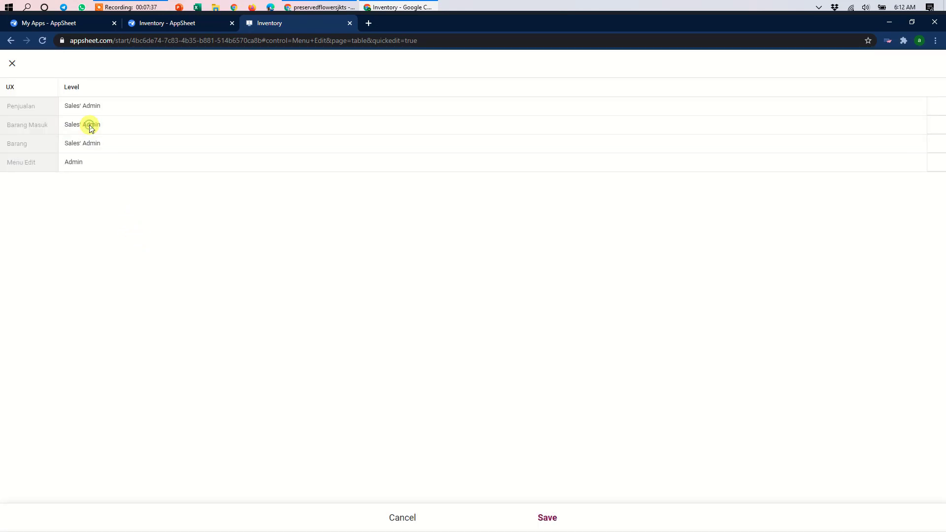
pyautogui.click(338, 98)
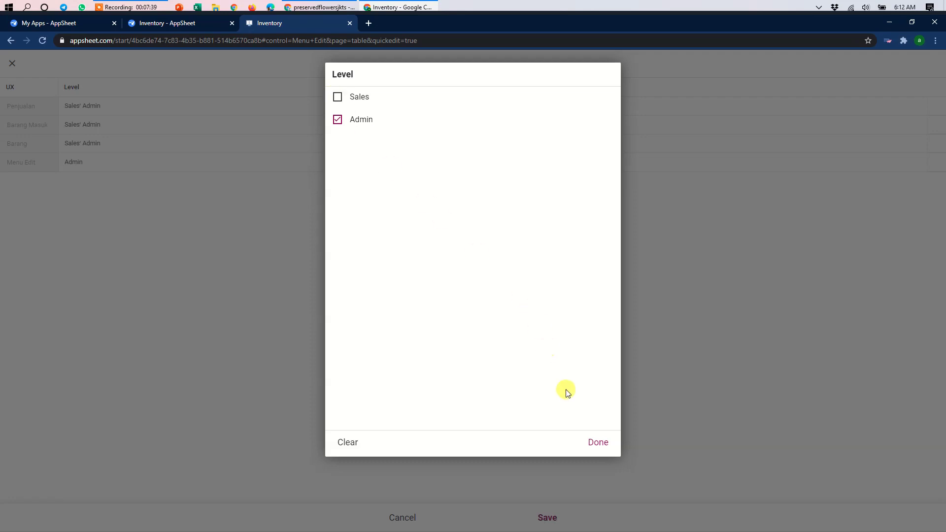
pyautogui.click(596, 442)
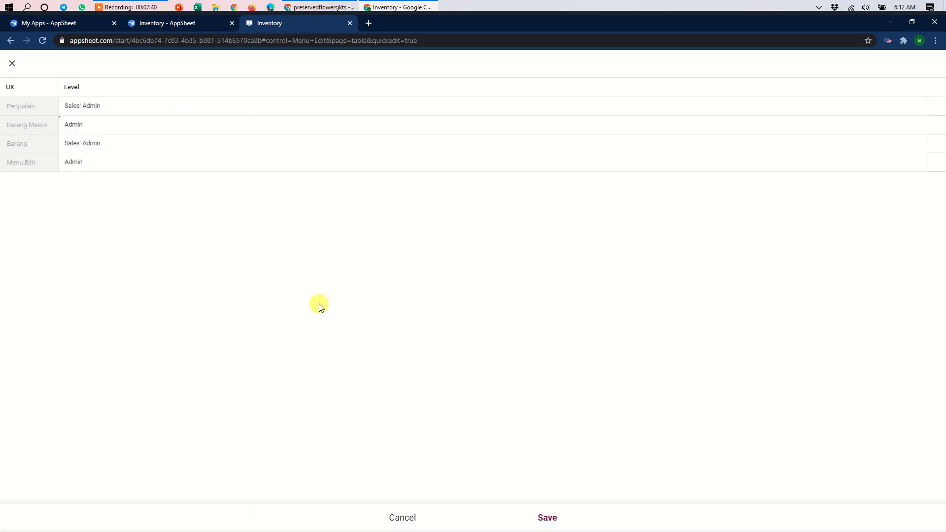
pyautogui.click(545, 517)
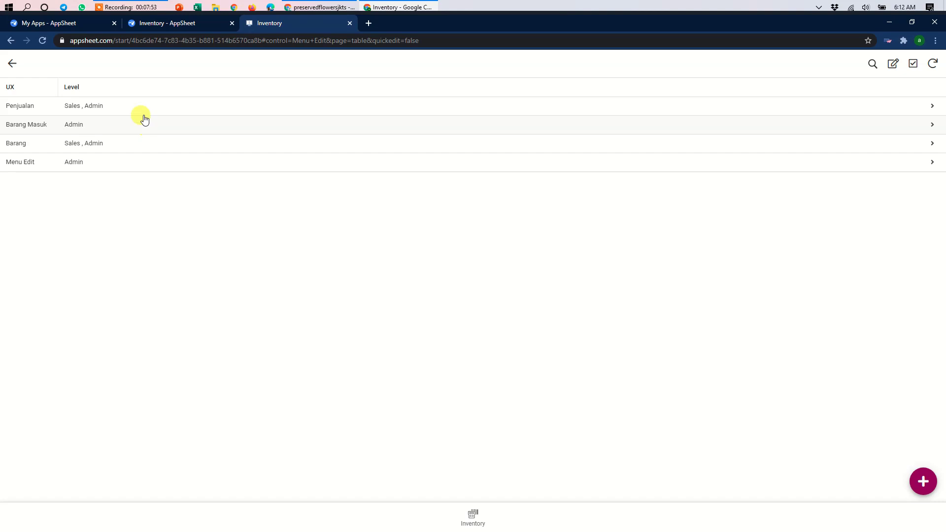
# Step: Return to the app editor and set the category of the Beranda table's Info virtual column to Text
pyautogui.click(179, 21)
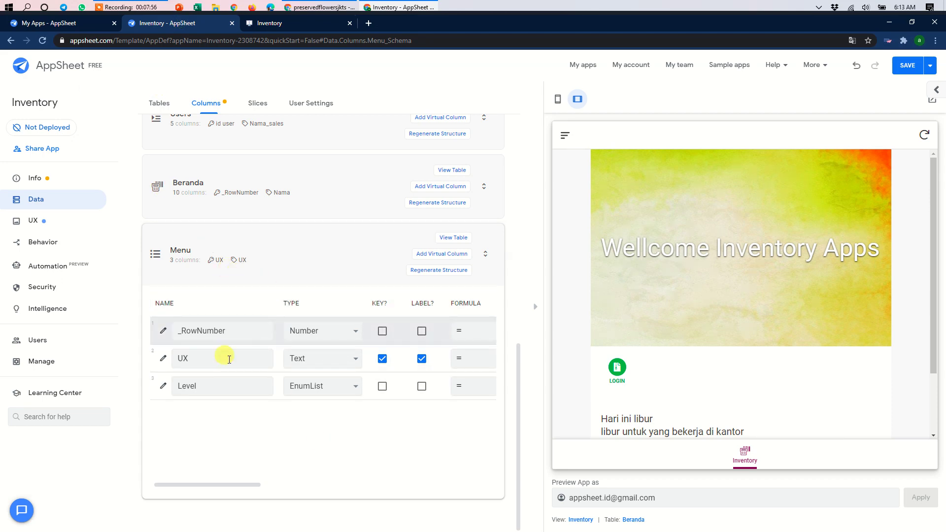
pyautogui.click(337, 191)
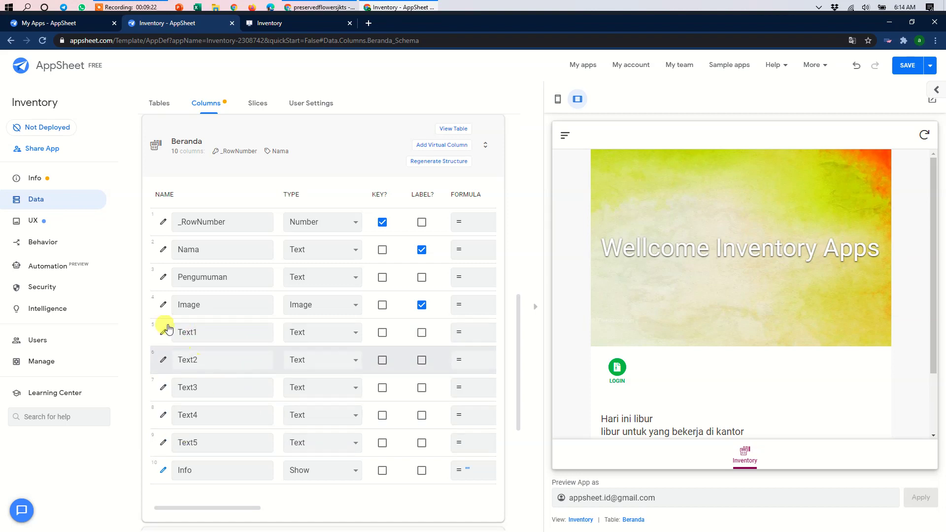
pyautogui.click(163, 469)
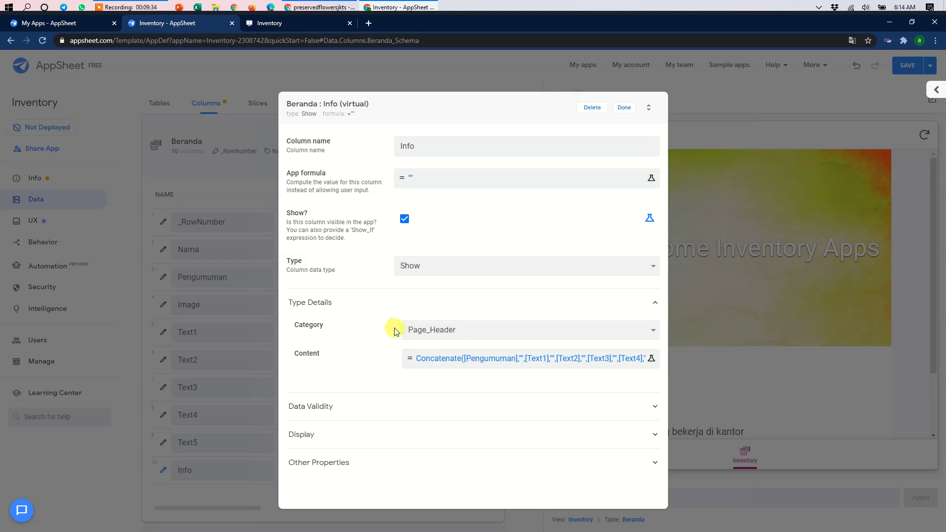
pyautogui.click(450, 327)
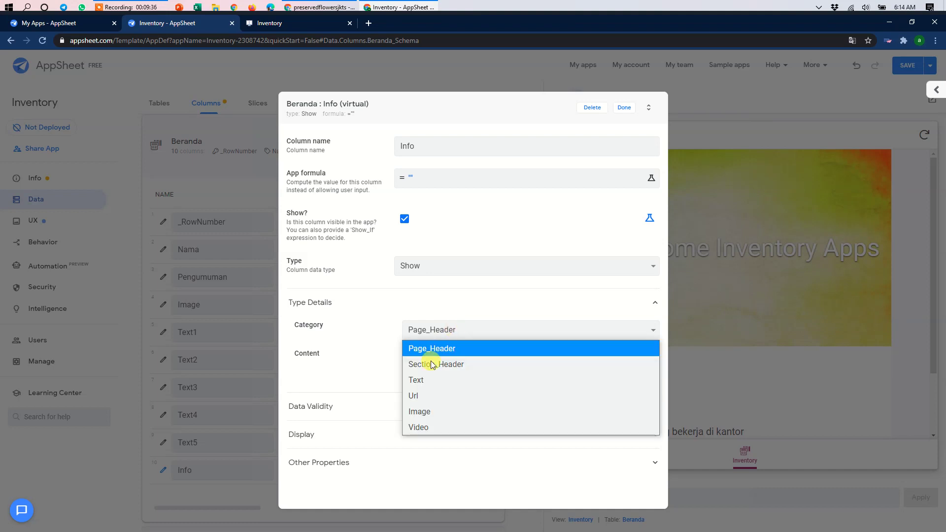
pyautogui.click(421, 380)
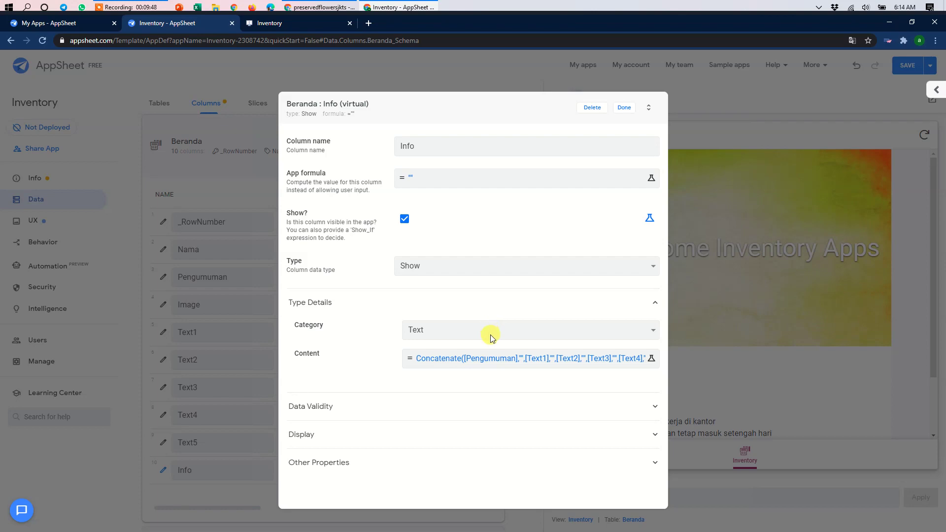
# Step: Open the Info column's Content expression, join the [Pengumuman] and [Text1] lines, and put the line break between the quotes back
pyautogui.click(498, 357)
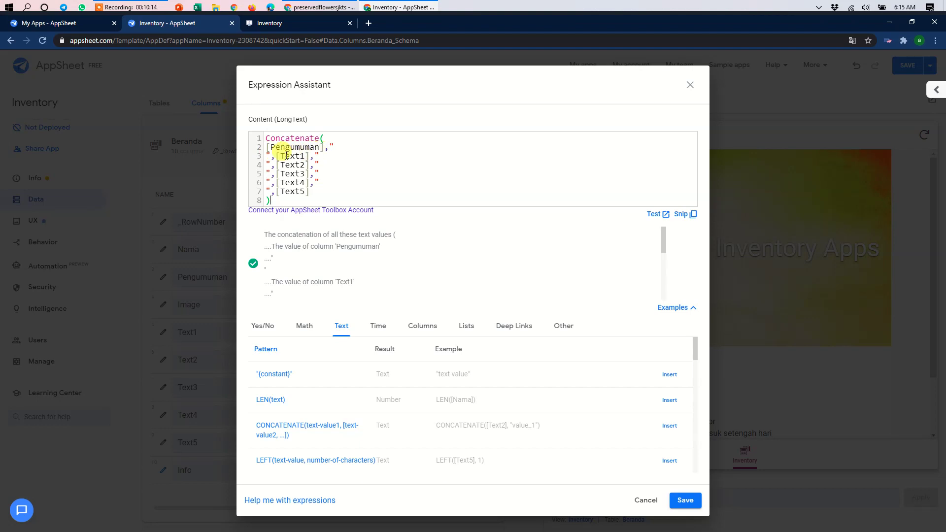
pyautogui.click(320, 163)
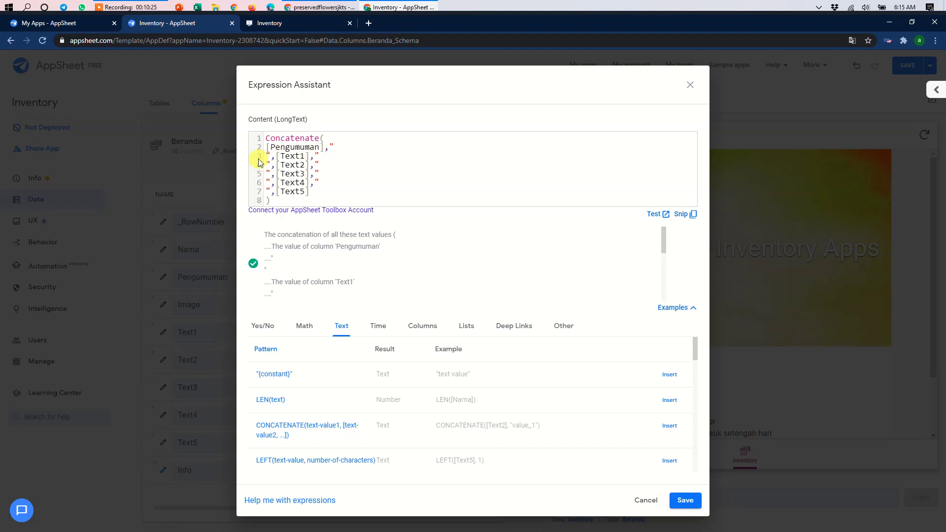
pyautogui.click(320, 155)
pyautogui.press('BackSpace')
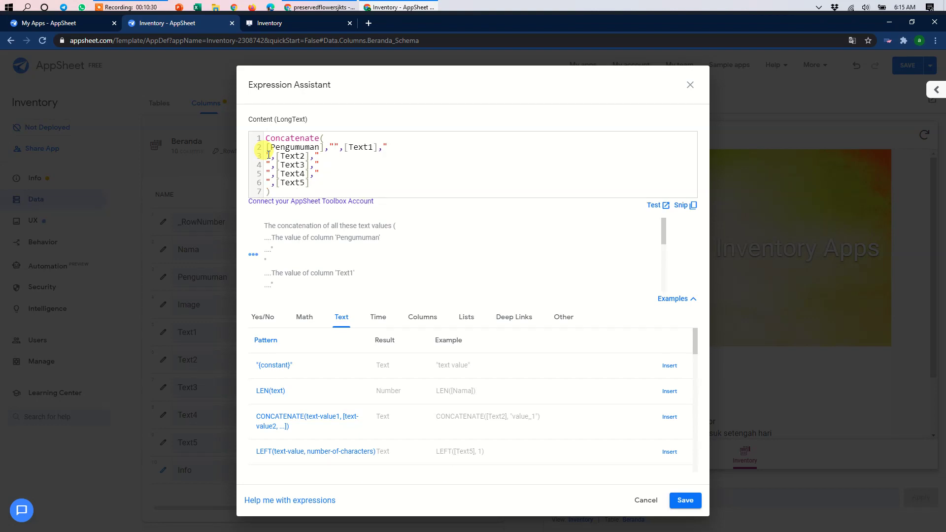
pyautogui.press('Return')
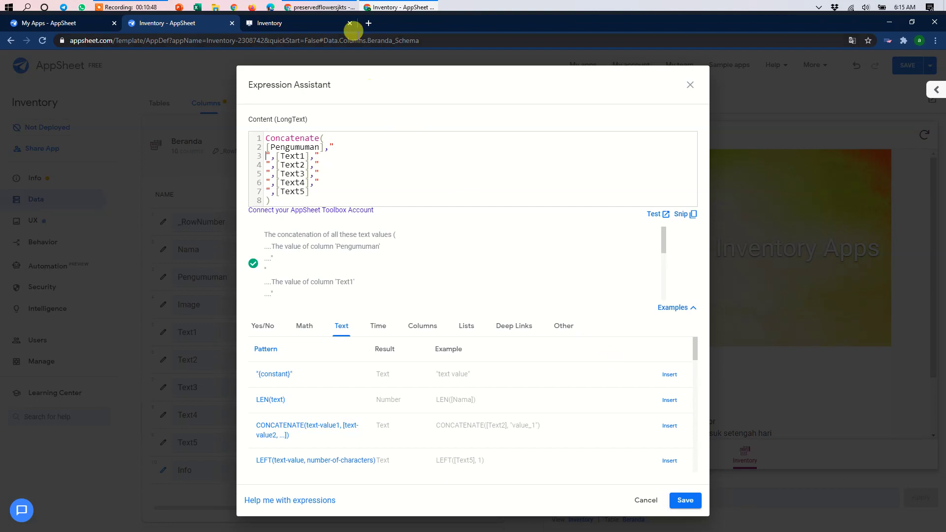
# Step: Switch to the running Inventory app, go to its Inventory home view, and examine each line of the announcement text
pyautogui.click(330, 24)
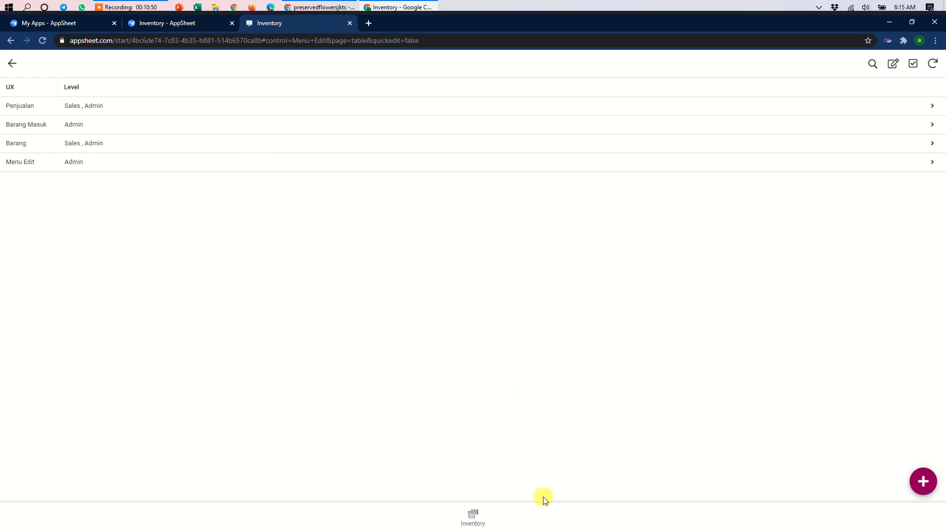
pyautogui.click(473, 516)
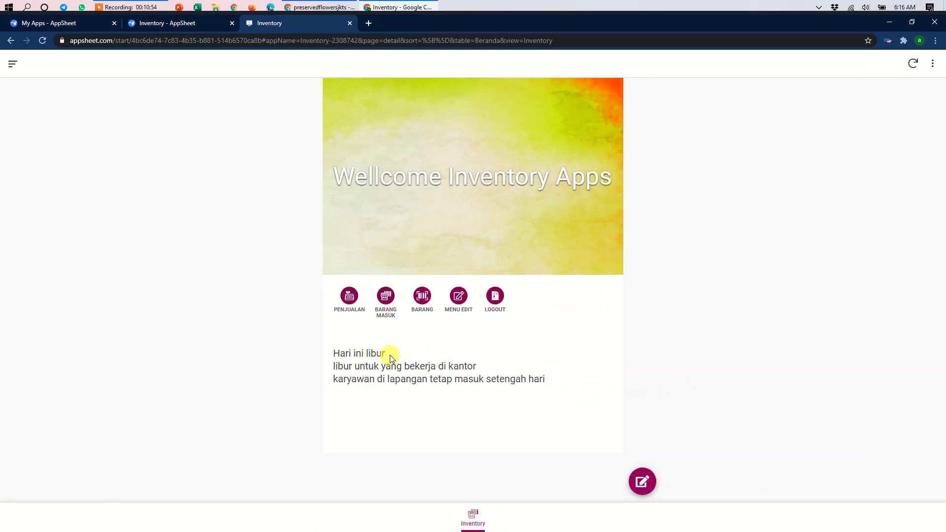
pyautogui.moveTo(386, 355); pyautogui.dragTo(330, 349)
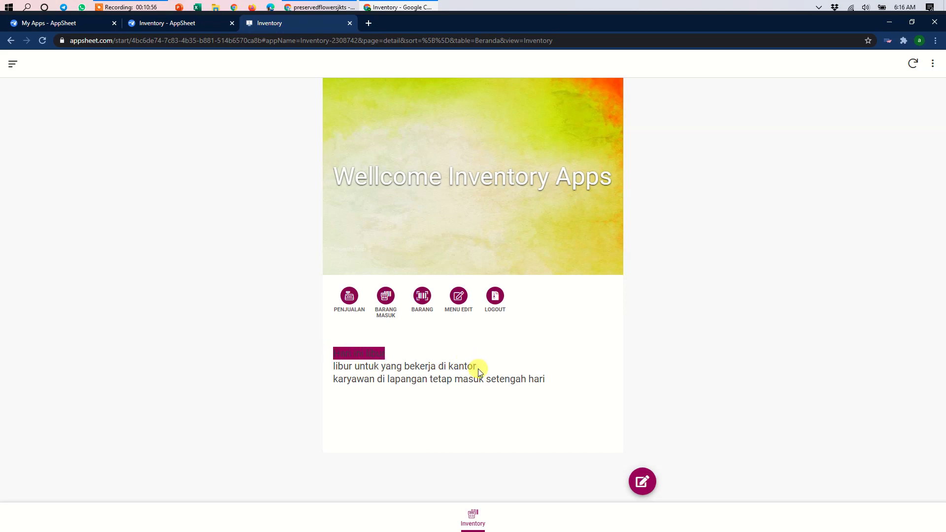
pyautogui.moveTo(477, 369); pyautogui.dragTo(331, 350)
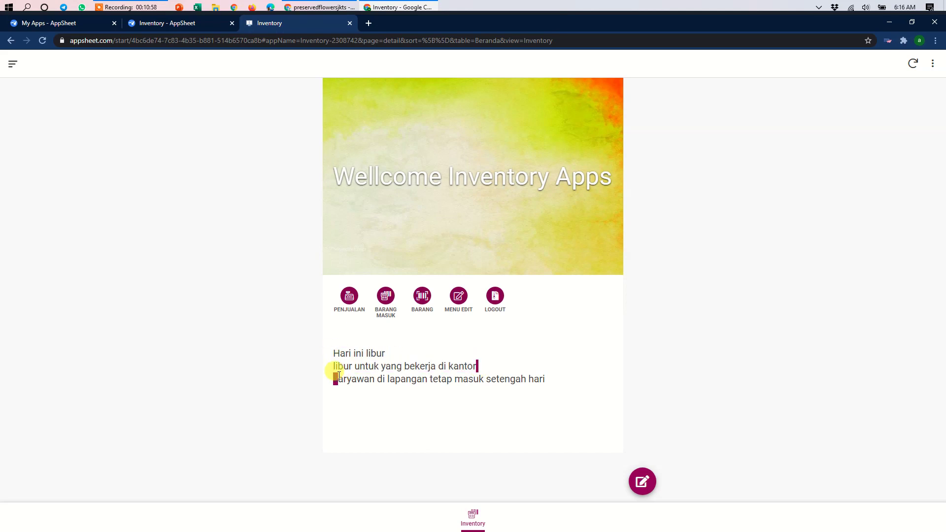
pyautogui.tripleClick(339, 367)
pyautogui.click(539, 380)
pyautogui.moveTo(539, 380); pyautogui.dragTo(325, 375)
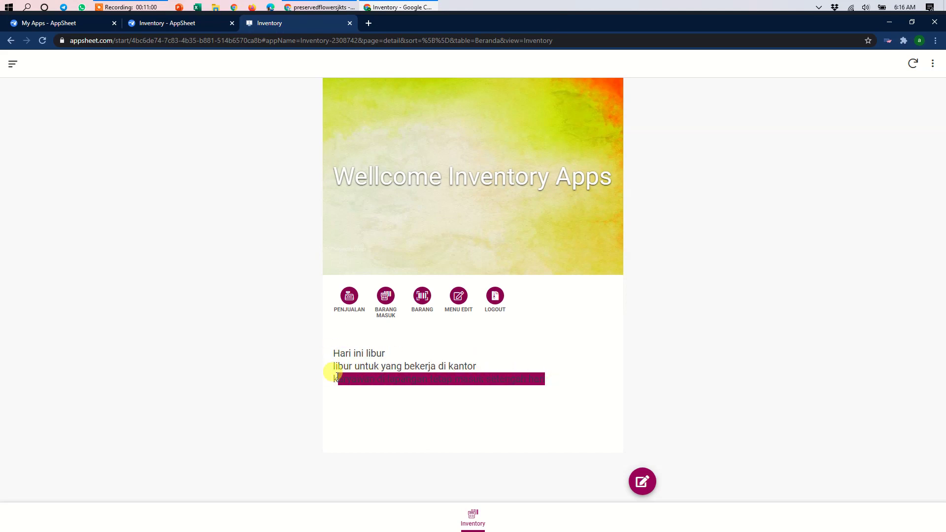
pyautogui.click(751, 313)
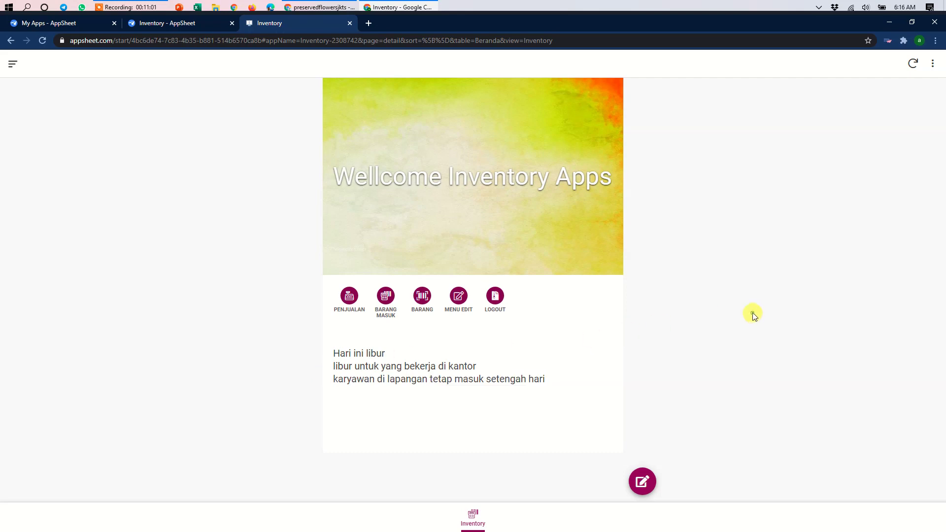
# Step: Open the home record's edit form, review the Pengumuman and Text1 to Text5 fields, and submit it without changes
pyautogui.click(642, 482)
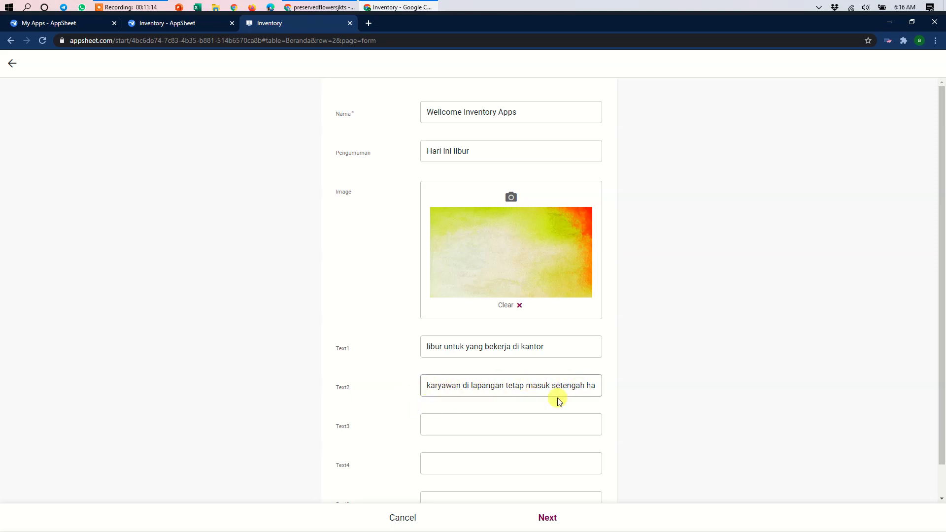
pyautogui.scroll(-1, 662, 381)
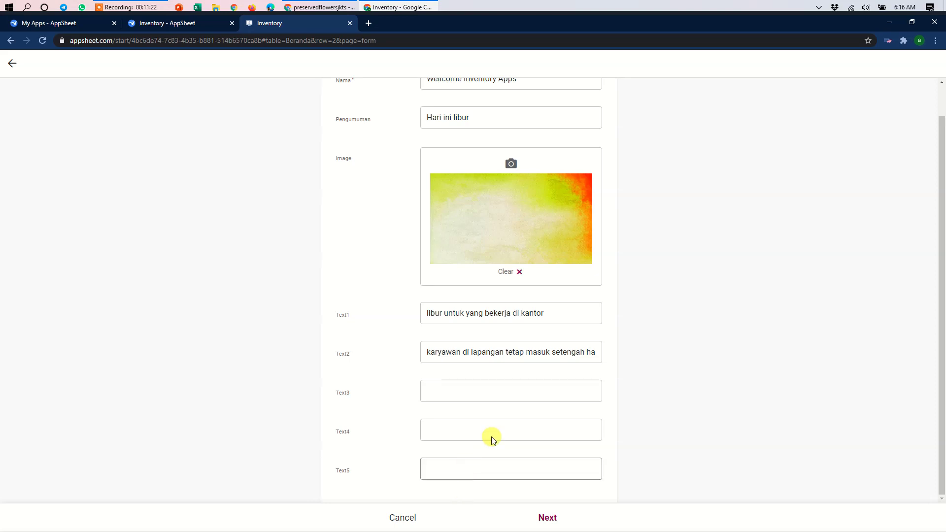
pyautogui.scroll(1, 694, 386)
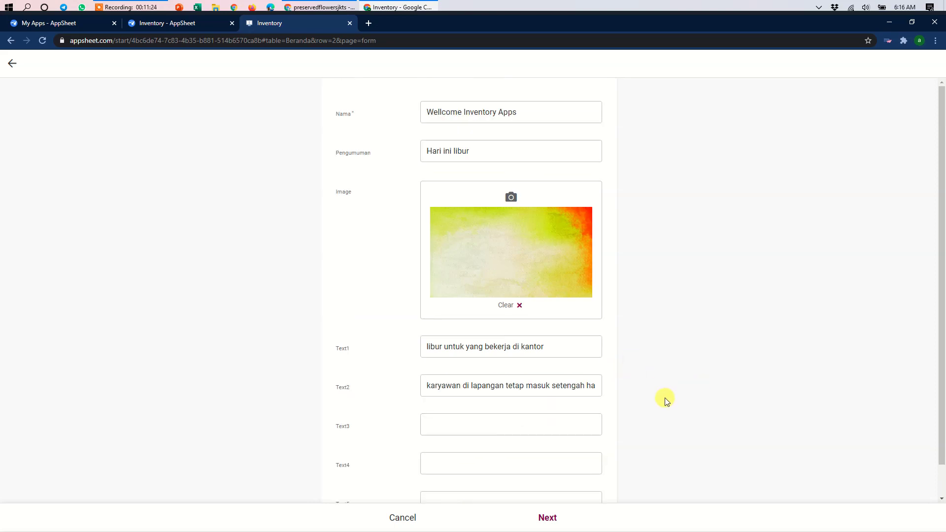
pyautogui.click(547, 522)
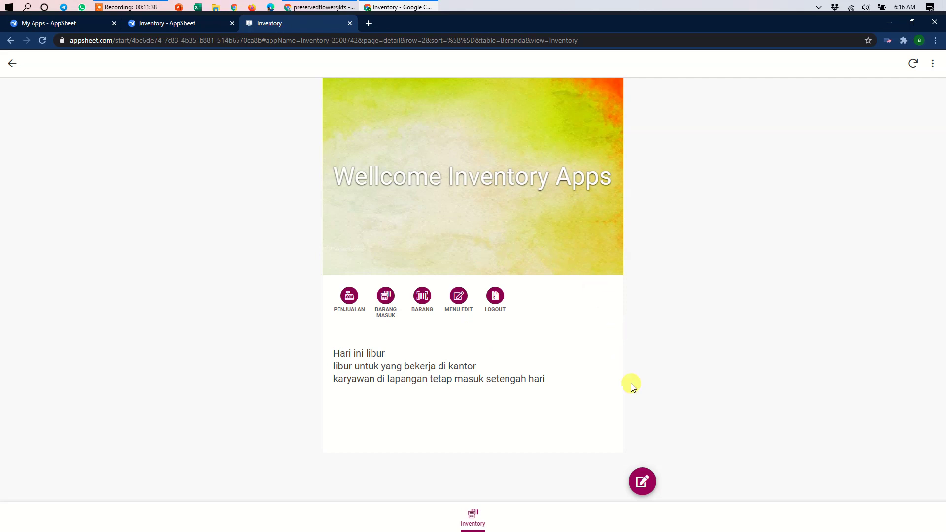
# Step: Log out of the running app and log in as user1 with the account password
pyautogui.click(495, 297)
pyautogui.click(453, 115)
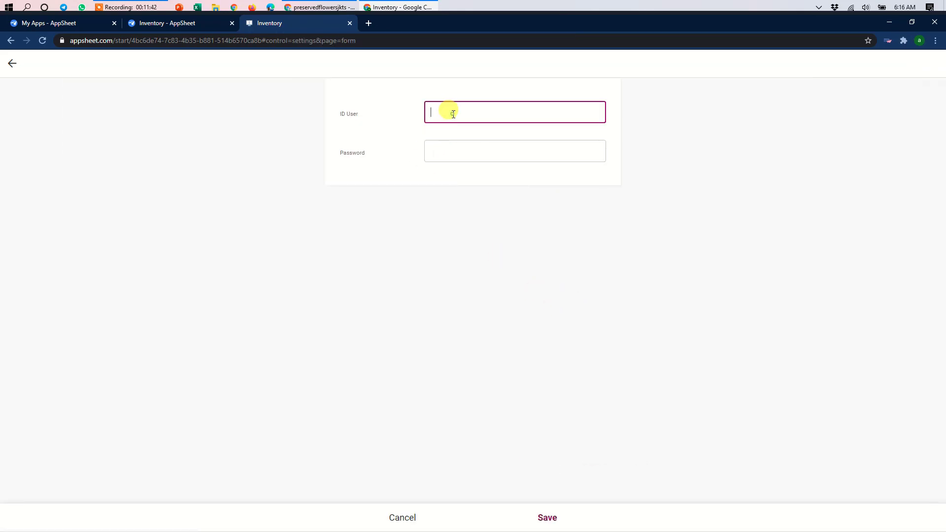
pyautogui.write('user1')
pyautogui.click(453, 150)
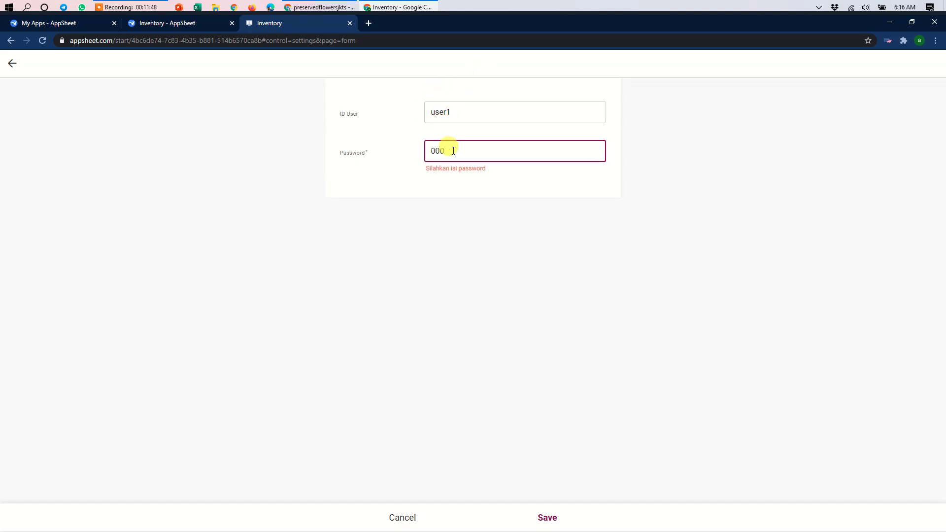
pyautogui.write('000')
pyautogui.click(544, 266)
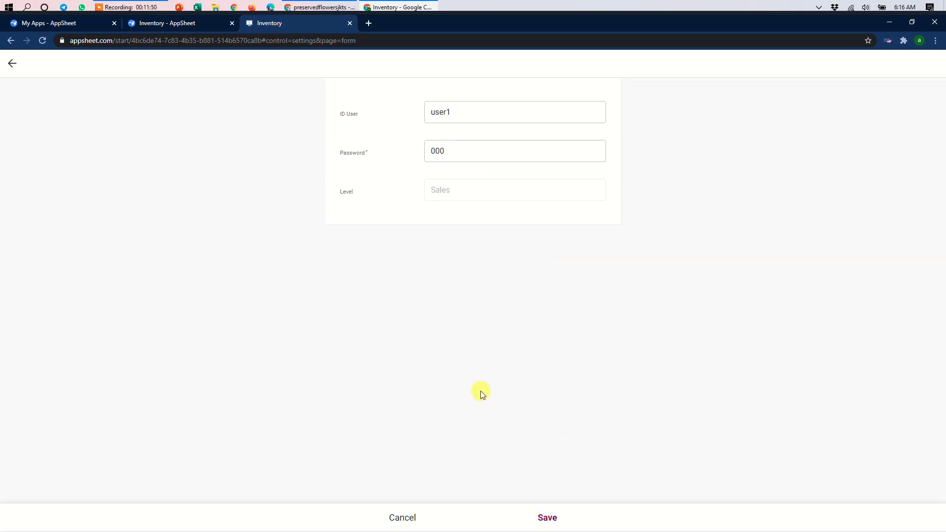
pyautogui.click(547, 518)
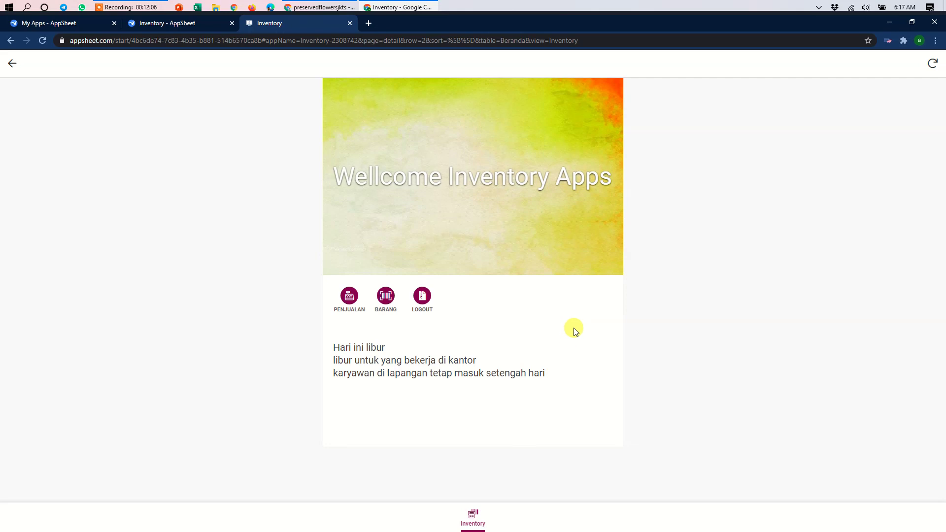
# Step: Return to the app editor, save the Info column's Content expression, finish the column settings, and collapse the Beranda and Menu tables
pyautogui.click(183, 26)
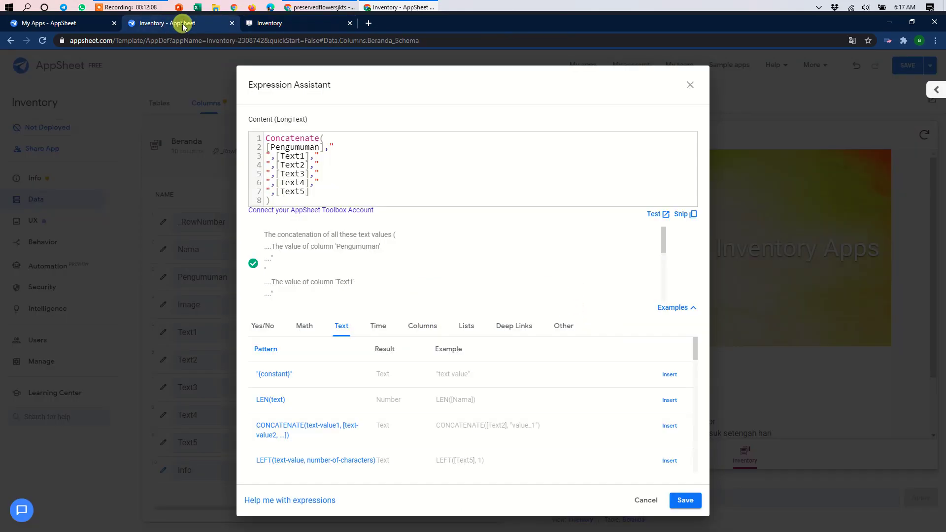
pyautogui.click(686, 501)
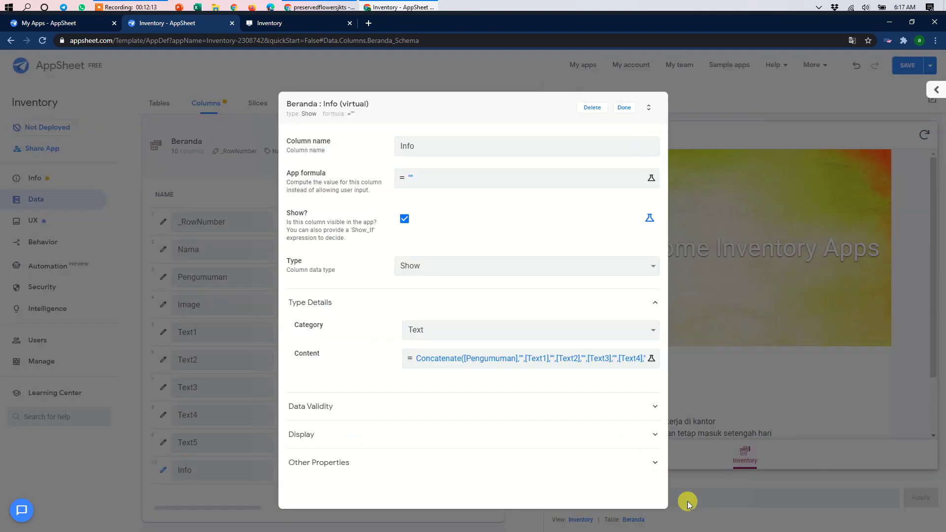
pyautogui.click(622, 108)
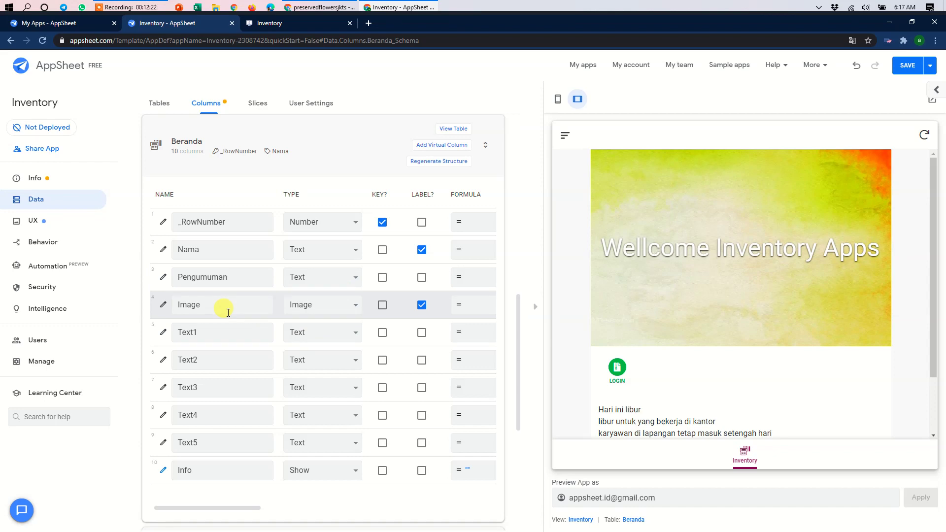
pyautogui.click(228, 143)
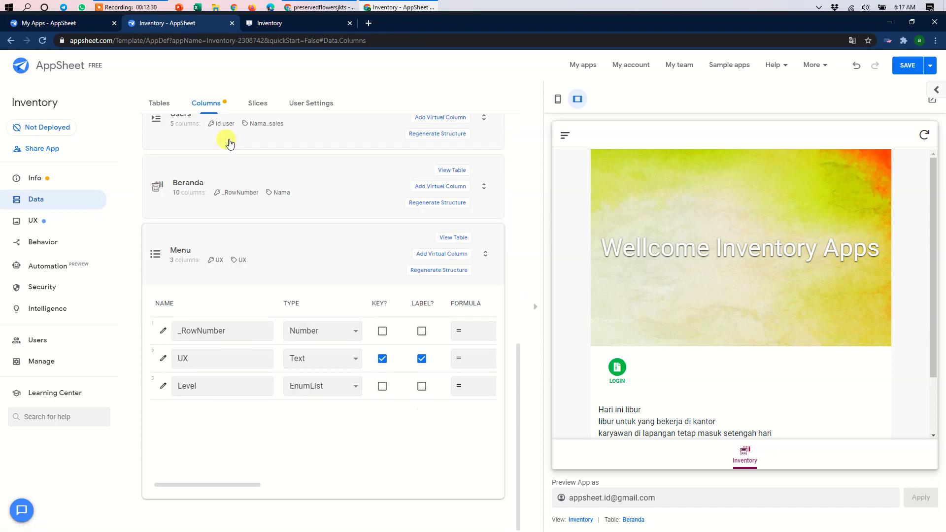
pyautogui.click(275, 246)
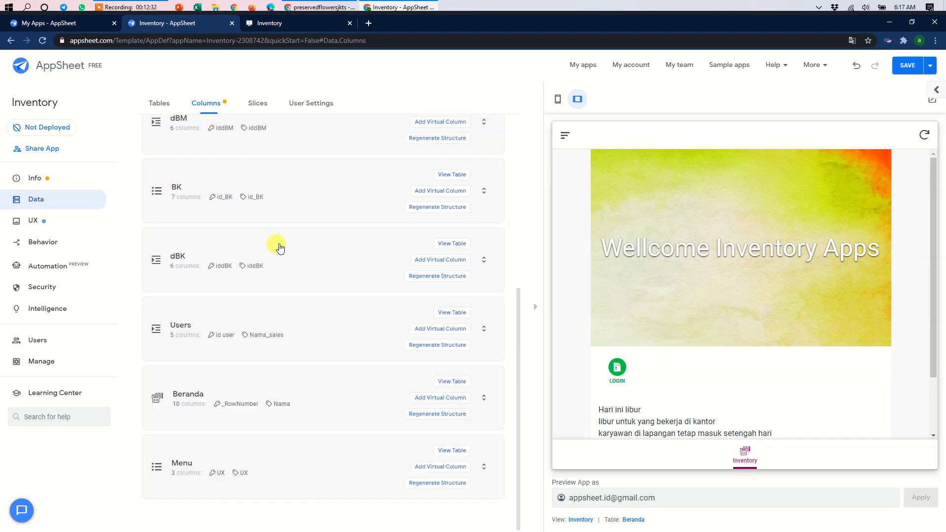
# Step: Open the Inventory view's UX settings and examine its view type, position, main image, header columns, column order and display mode
pyautogui.click(40, 220)
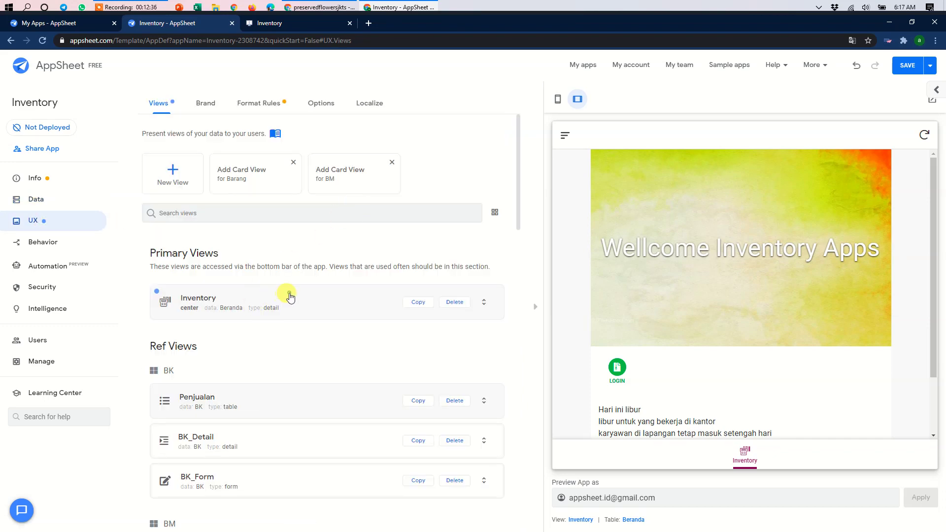
pyautogui.click(287, 295)
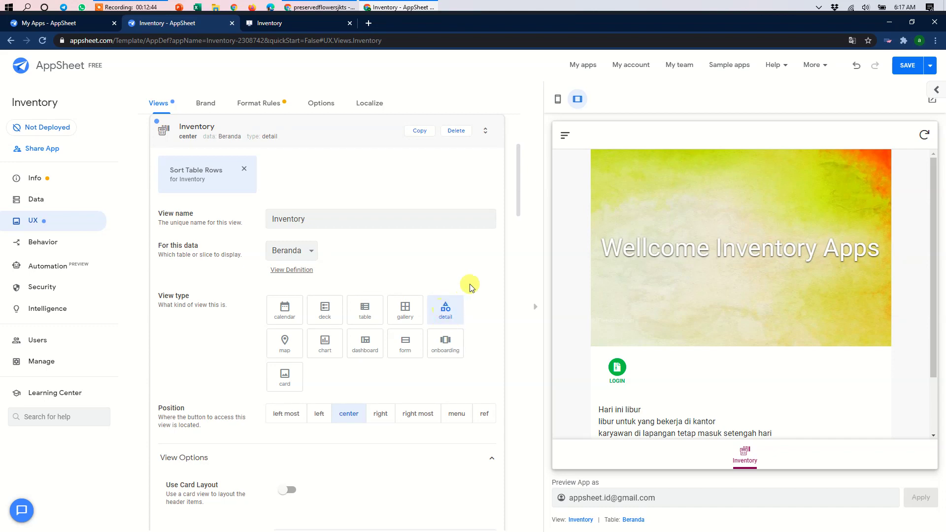
pyautogui.scroll(-5, 499, 277)
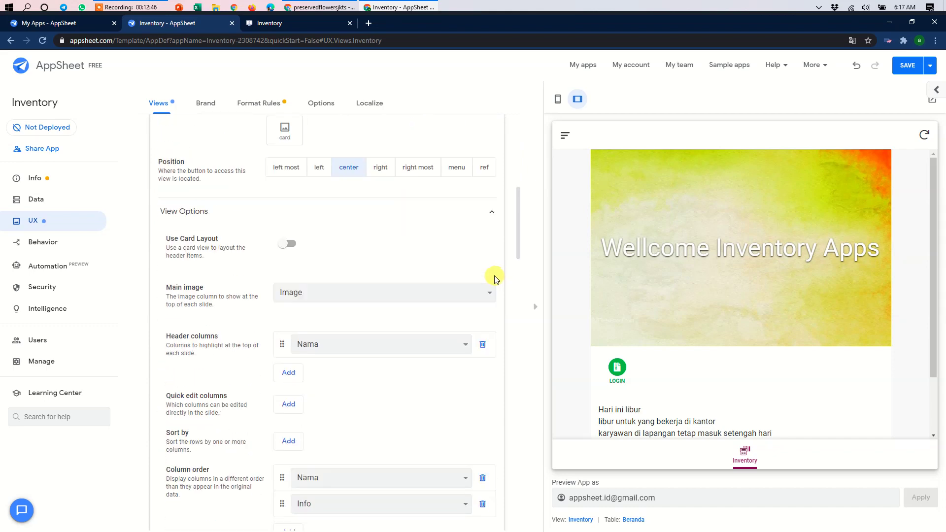
pyautogui.scroll(-1, 338, 217)
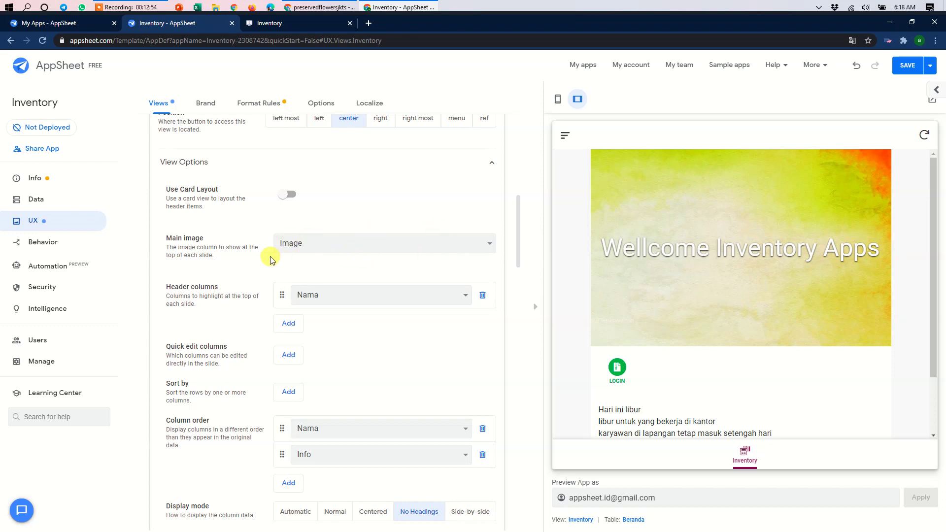
pyautogui.scroll(-1, 253, 312)
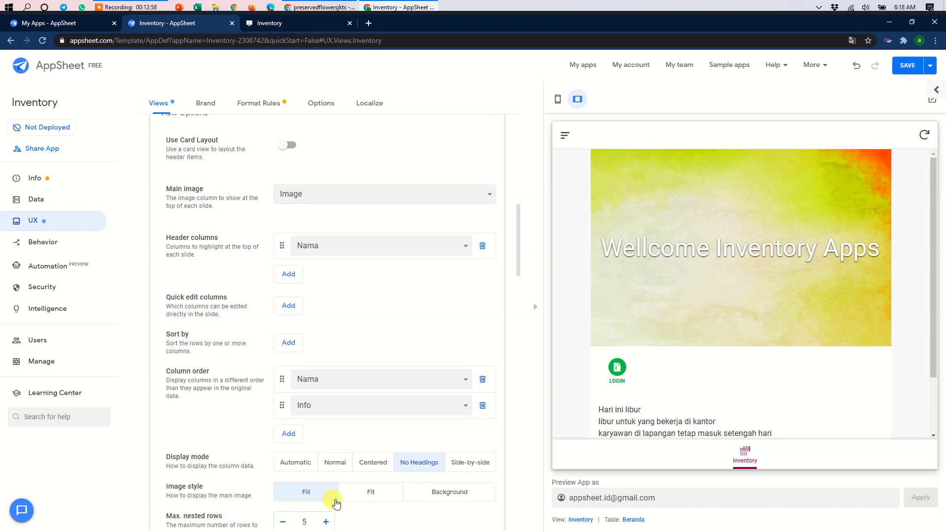
# Step: Try the Fit and Fill image styles on the Inventory view, set the style to Background, and check the preview
pyautogui.click(376, 490)
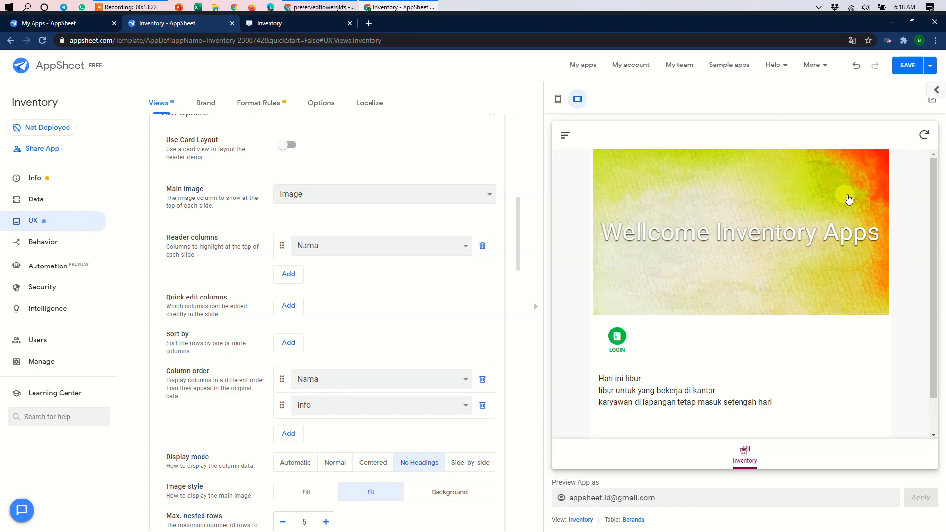
pyautogui.click(311, 494)
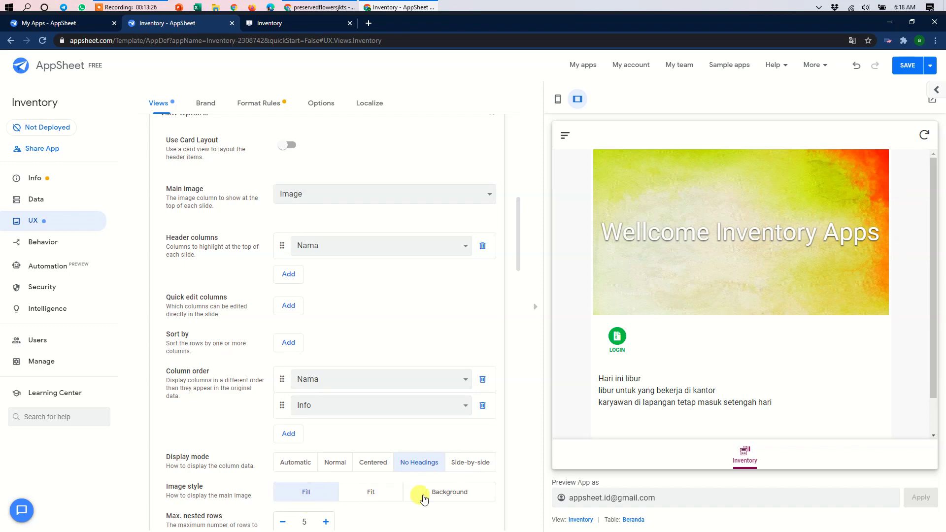
pyautogui.click(449, 494)
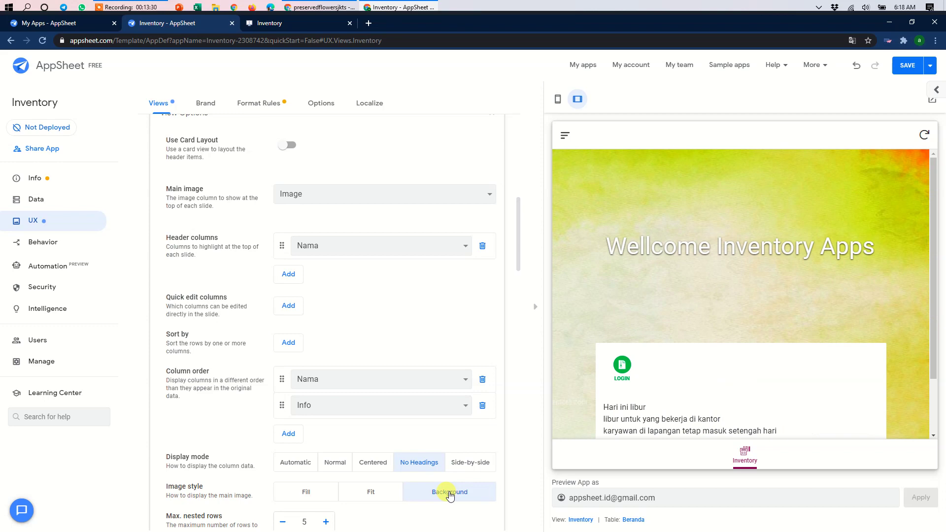
pyautogui.scroll(-2, 757, 311)
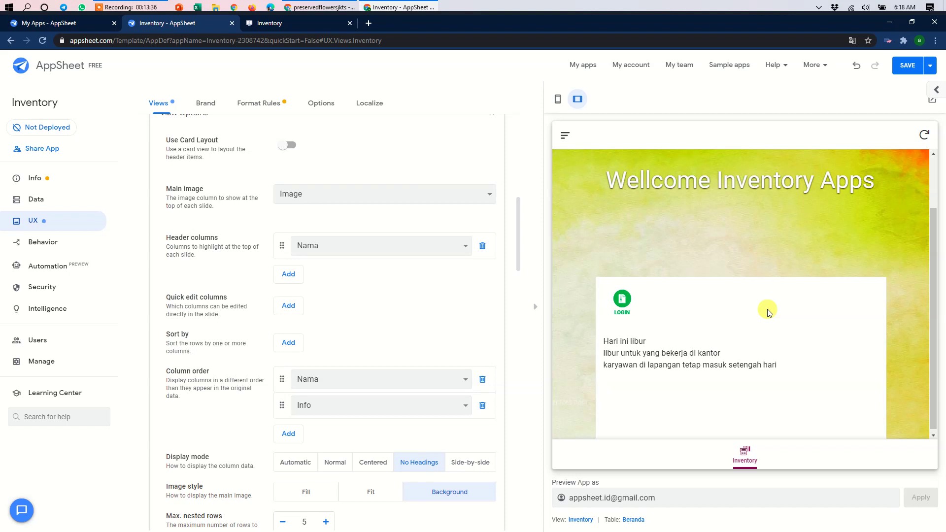
pyautogui.scroll(2, 767, 309)
pyautogui.scroll(-1, 724, 319)
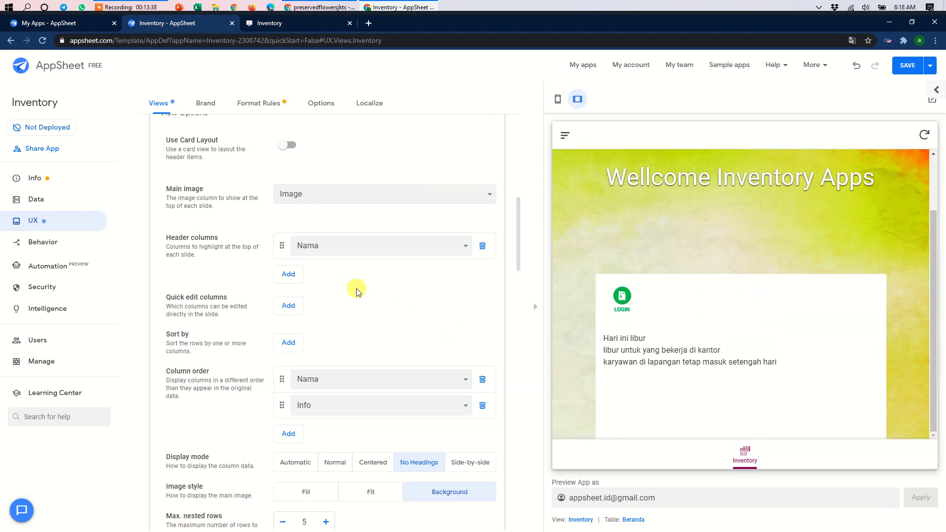
pyautogui.scroll(-3, 357, 291)
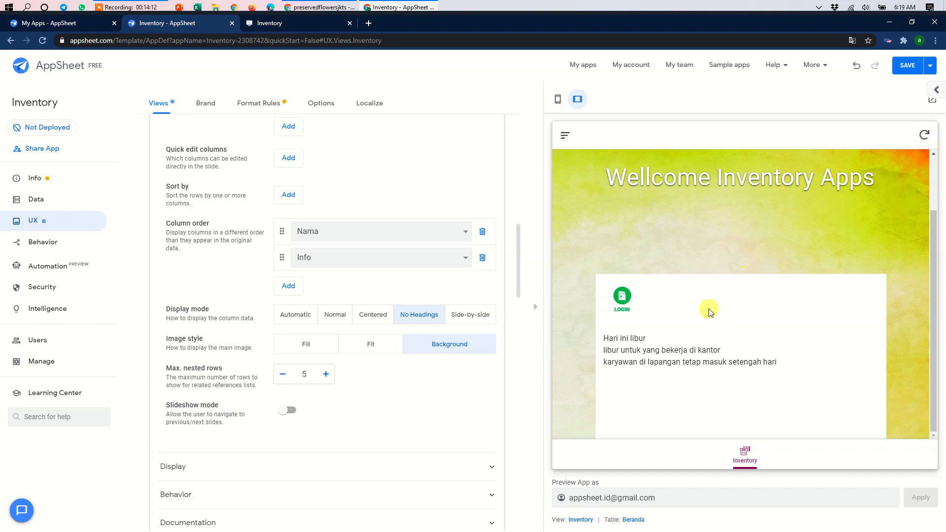
# Step: Open the Beranda table's source spreadsheet and examine the Beranda sheet's Nama, Pengumuman, Image and Text columns
pyautogui.click(39, 199)
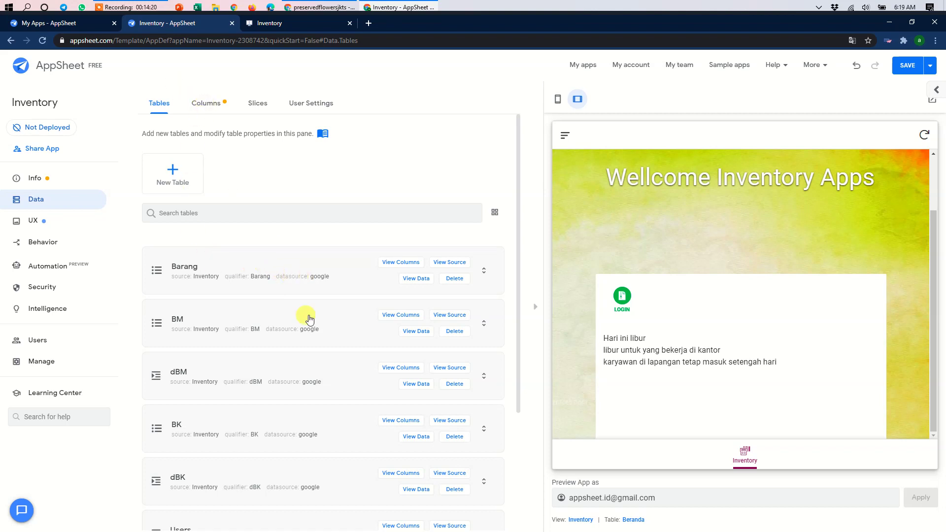
pyautogui.scroll(-3, 321, 335)
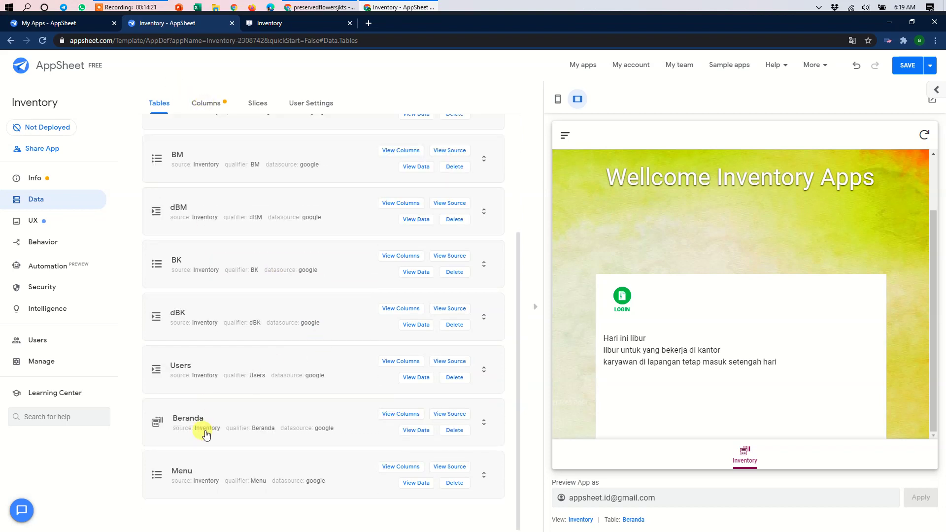
pyautogui.click(449, 414)
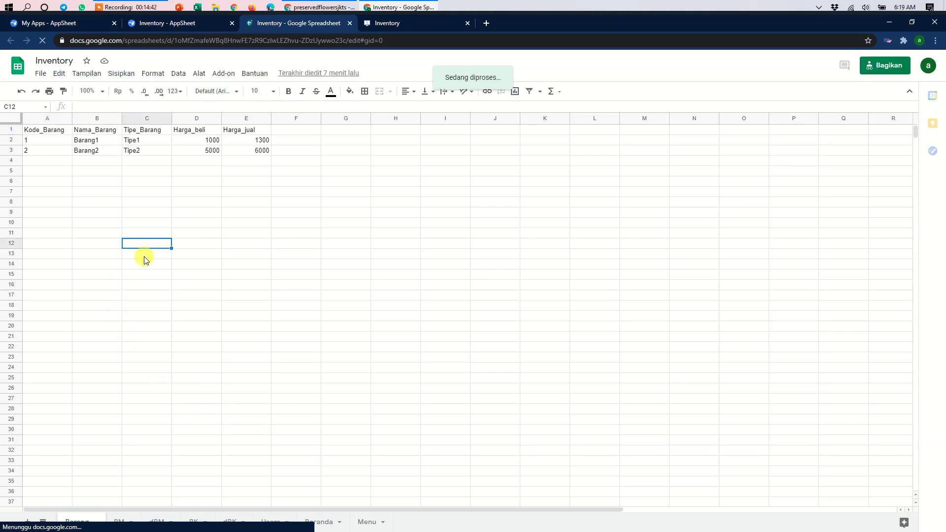
pyautogui.click(185, 222)
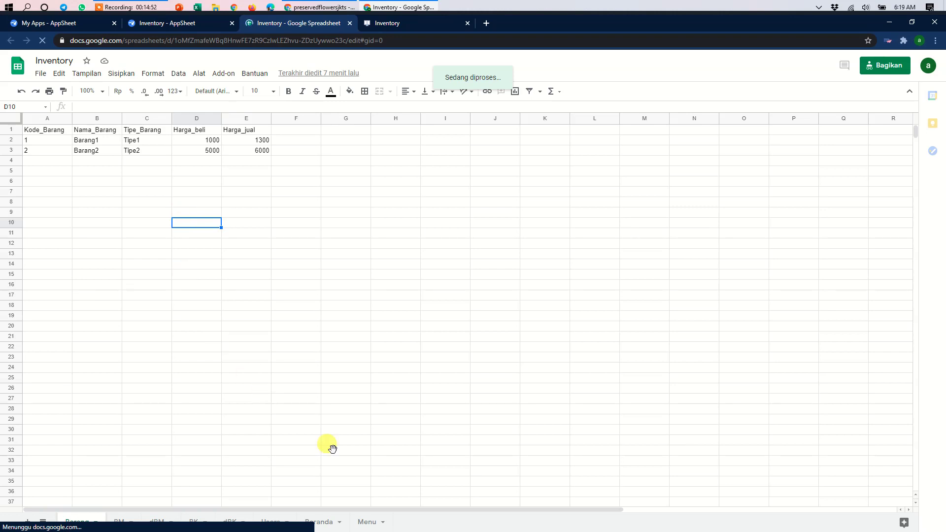
pyautogui.click(320, 522)
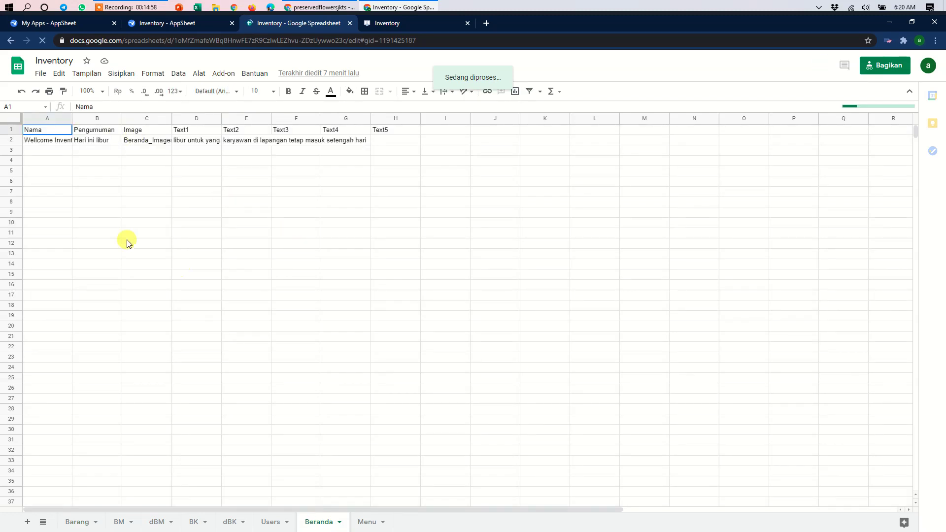
pyautogui.click(104, 192)
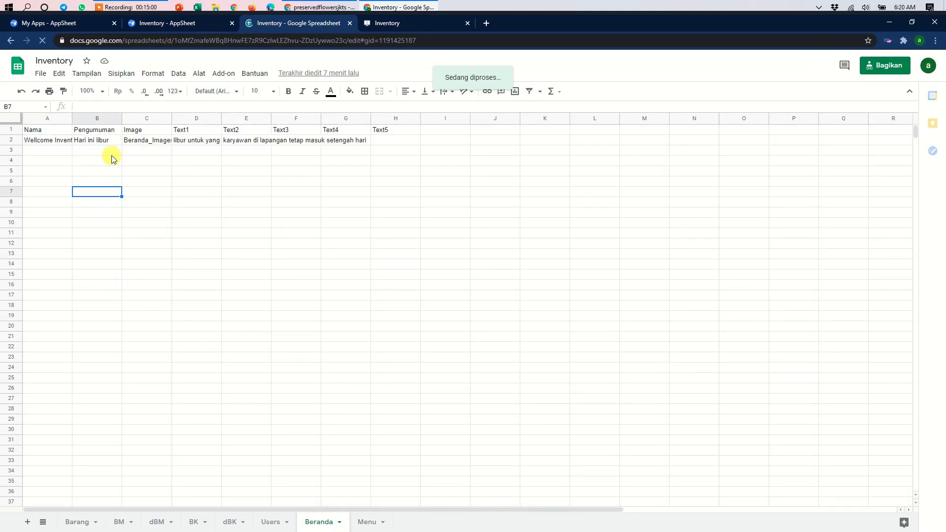
pyautogui.click(51, 141)
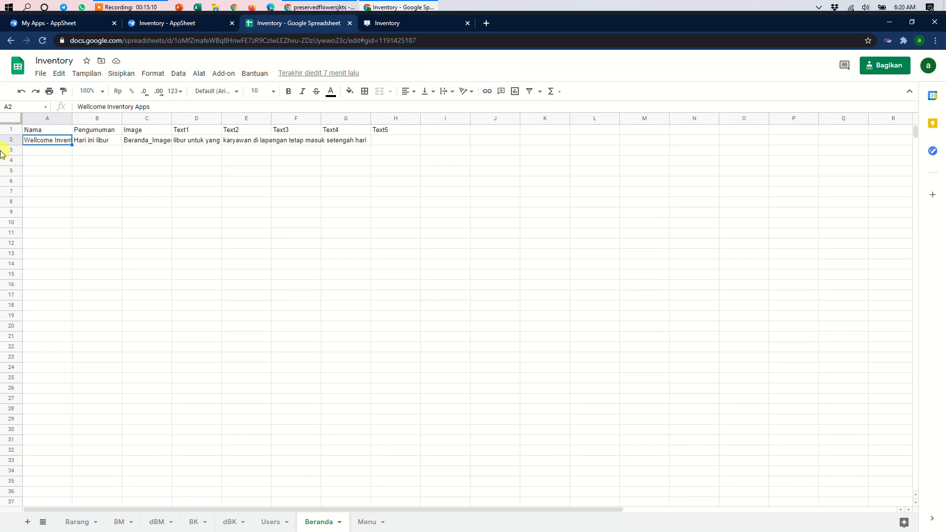
pyautogui.click(97, 142)
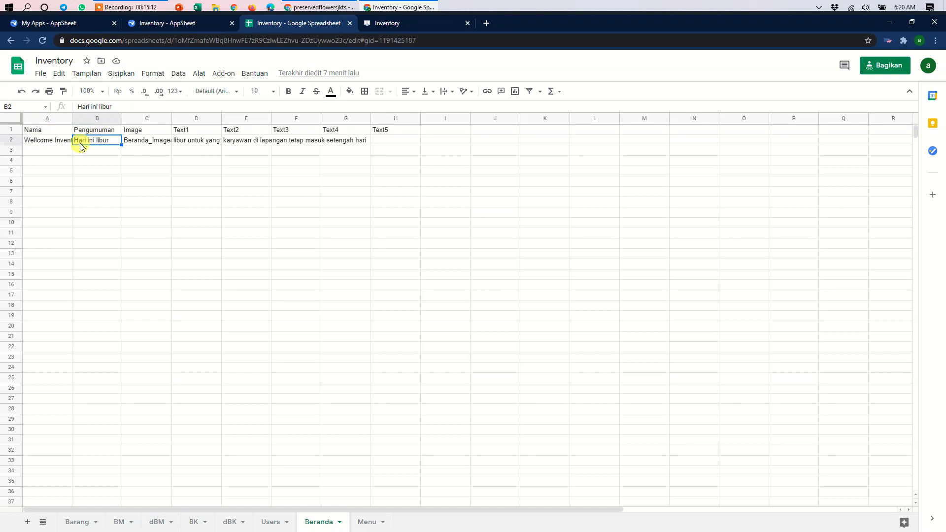
pyautogui.click(48, 131)
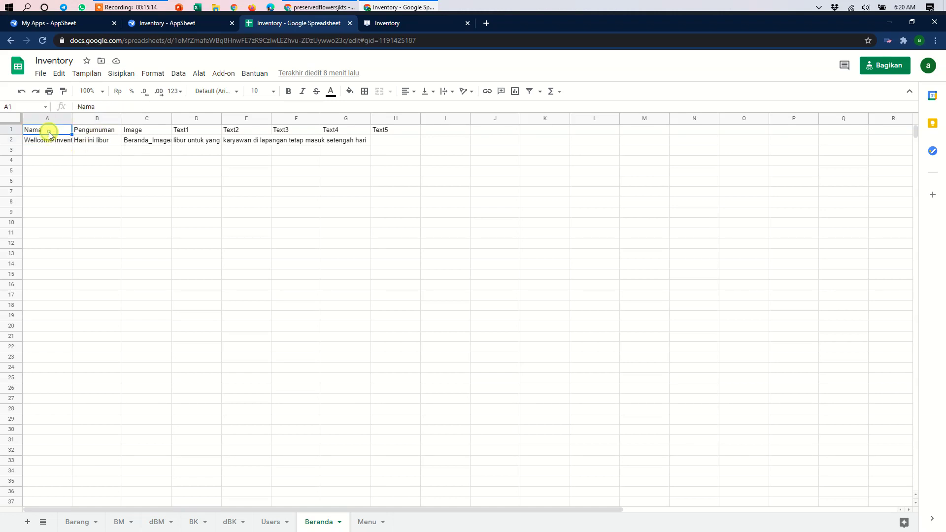
pyautogui.click(181, 226)
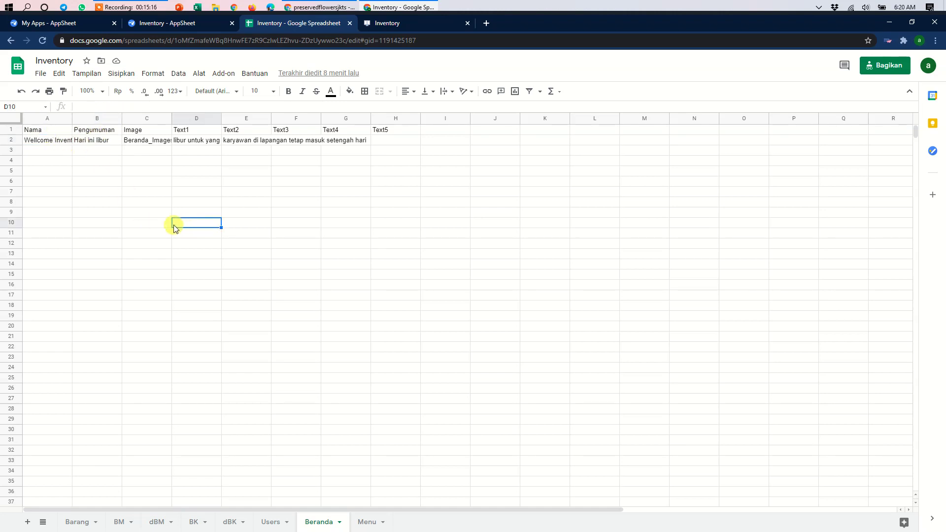
# Step: Return to the app editor and turn on Slideshow mode in the Inventory view's options
pyautogui.click(173, 25)
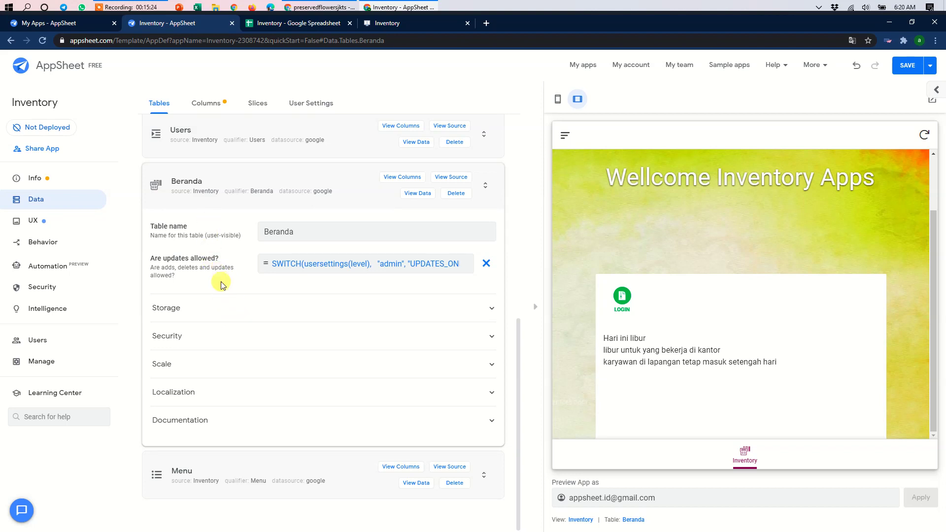
pyautogui.click(49, 227)
pyautogui.scroll(-7, 291, 308)
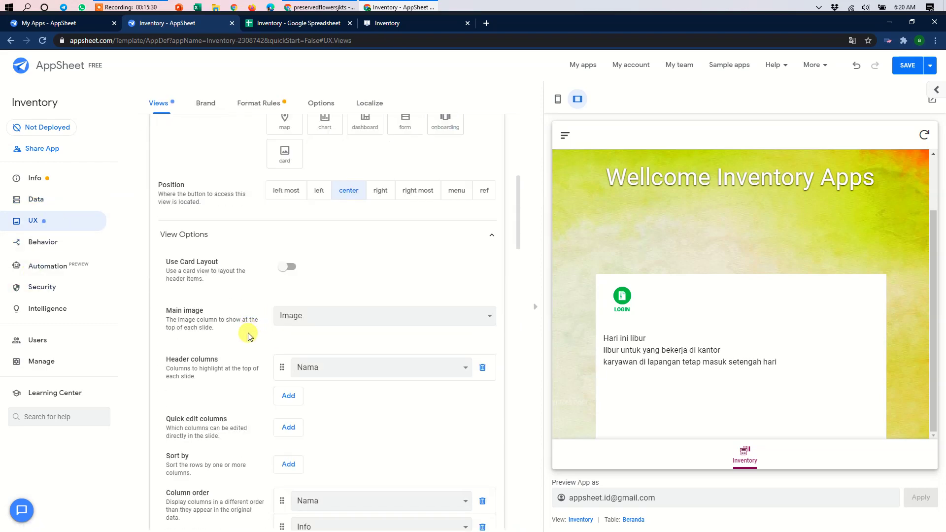
pyautogui.scroll(-6, 247, 334)
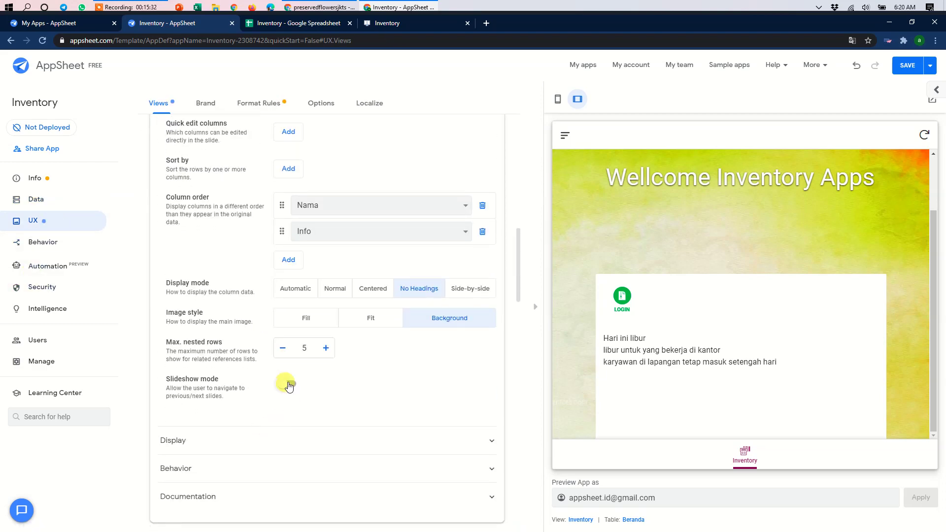
pyautogui.click(286, 382)
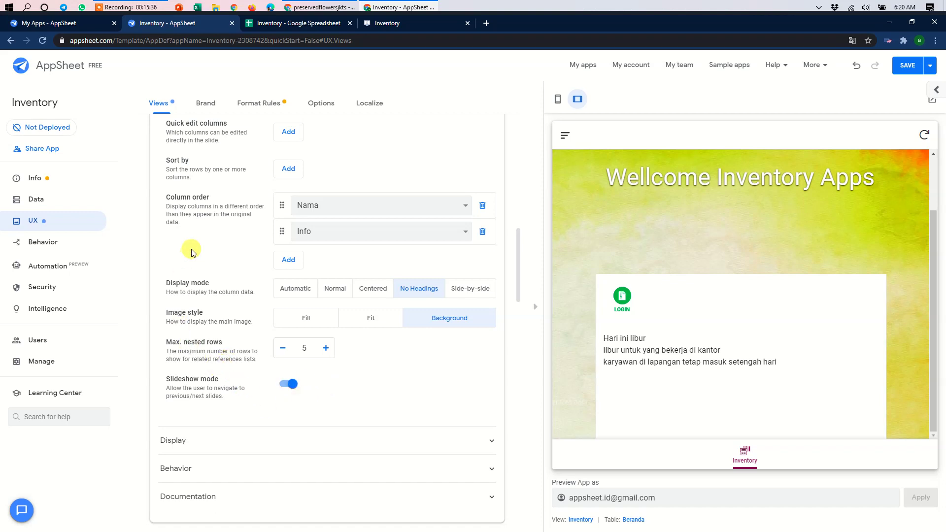
pyautogui.scroll(3, 193, 252)
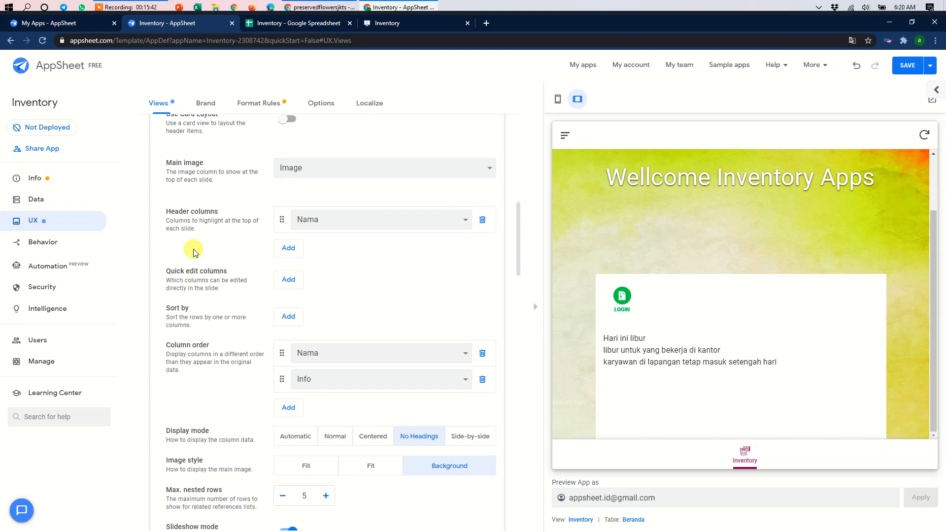
# Step: Open the Behavior actions and examine the Beranda table's Penjualan action, including its action type and target
pyautogui.click(45, 241)
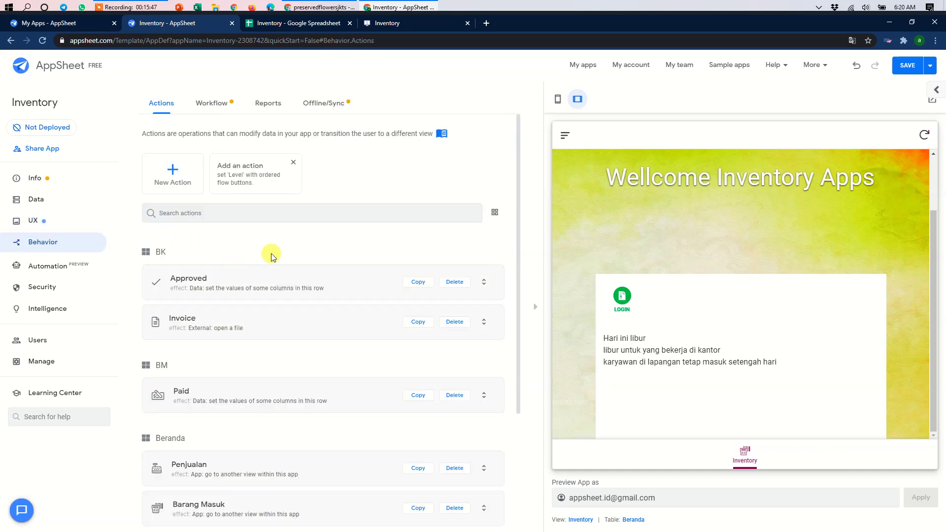
pyautogui.scroll(-4, 271, 256)
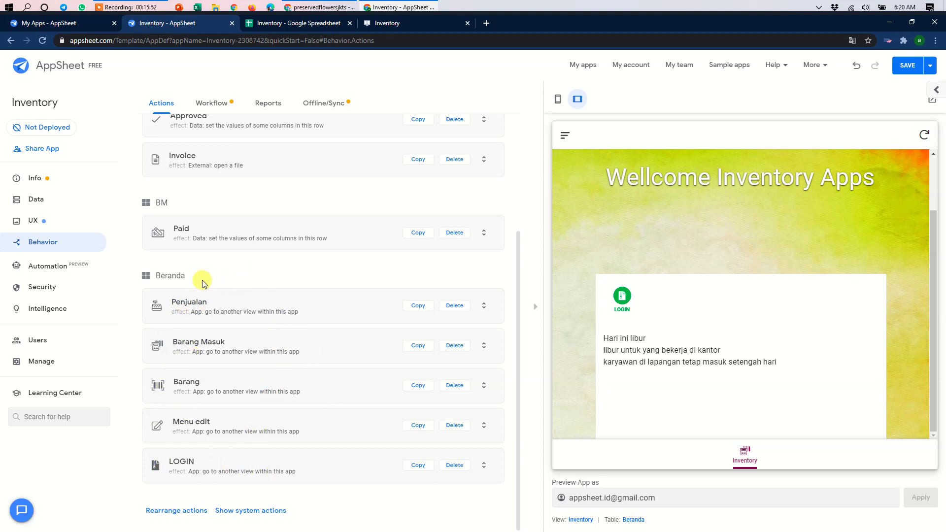
pyautogui.click(291, 309)
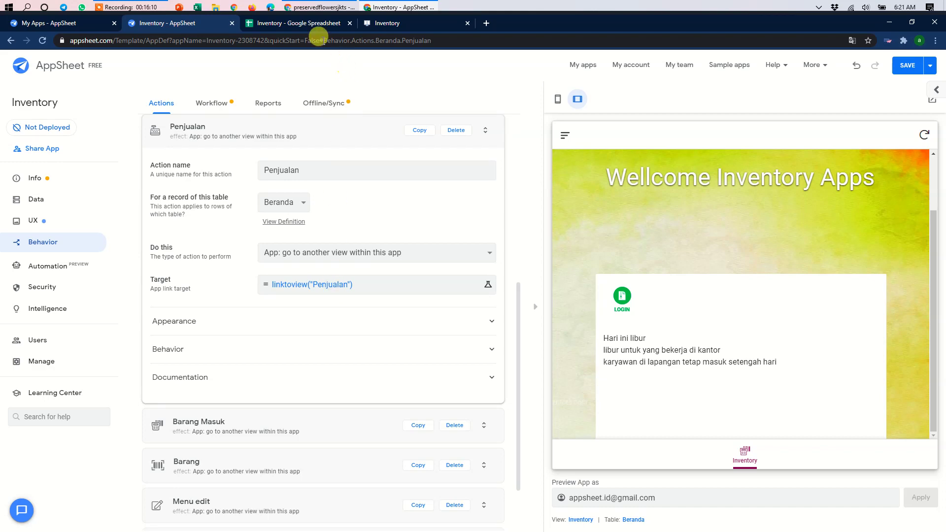
# Step: Examine the UX names and their permitted levels on the spreadsheet's Menu sheet and compare them with the Penjualan action
pyautogui.click(301, 23)
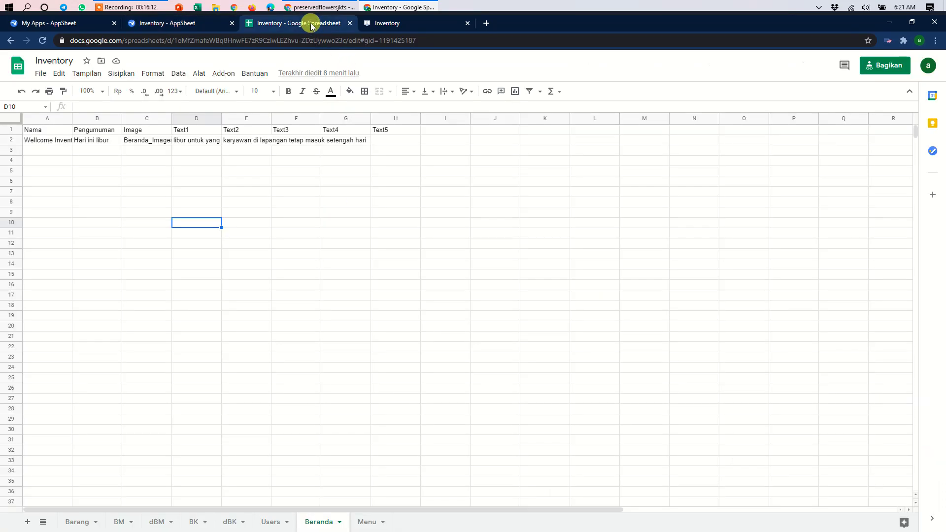
pyautogui.click(284, 368)
pyautogui.click(367, 521)
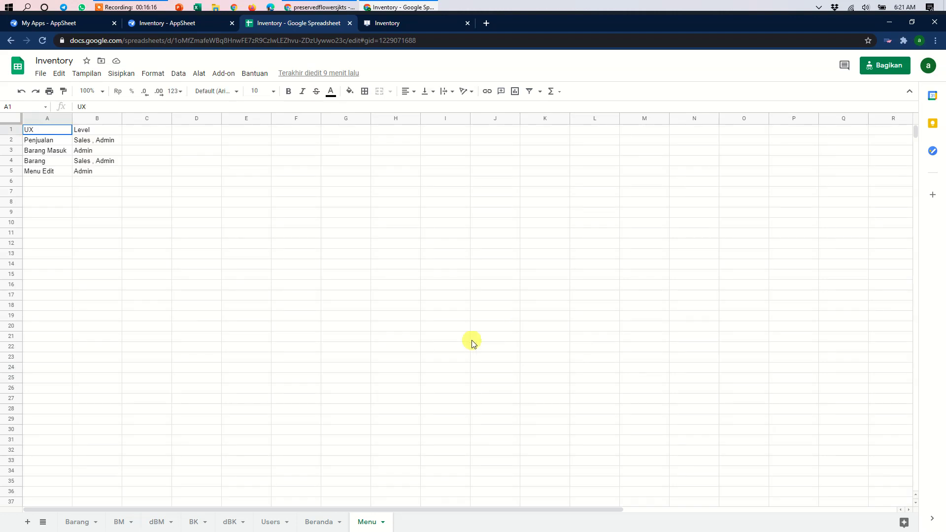
pyautogui.click(47, 141)
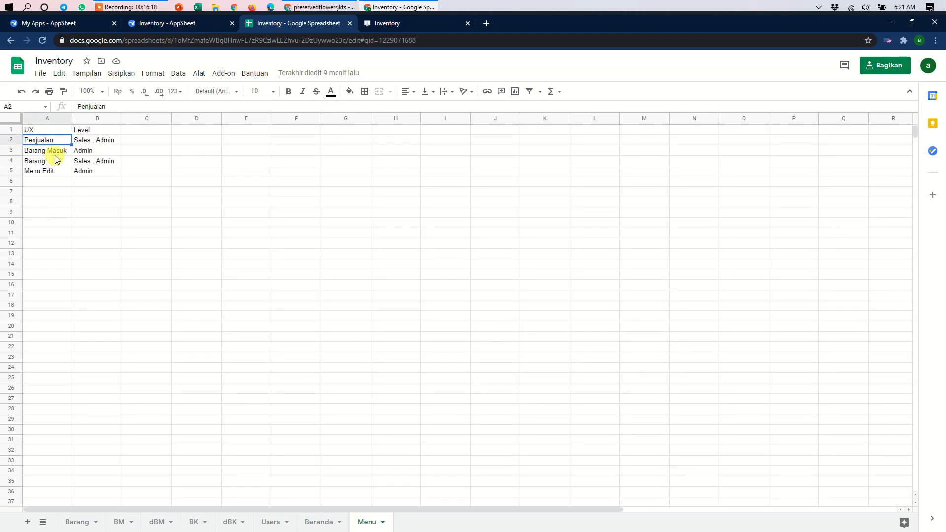
pyautogui.click(58, 152)
pyautogui.click(50, 162)
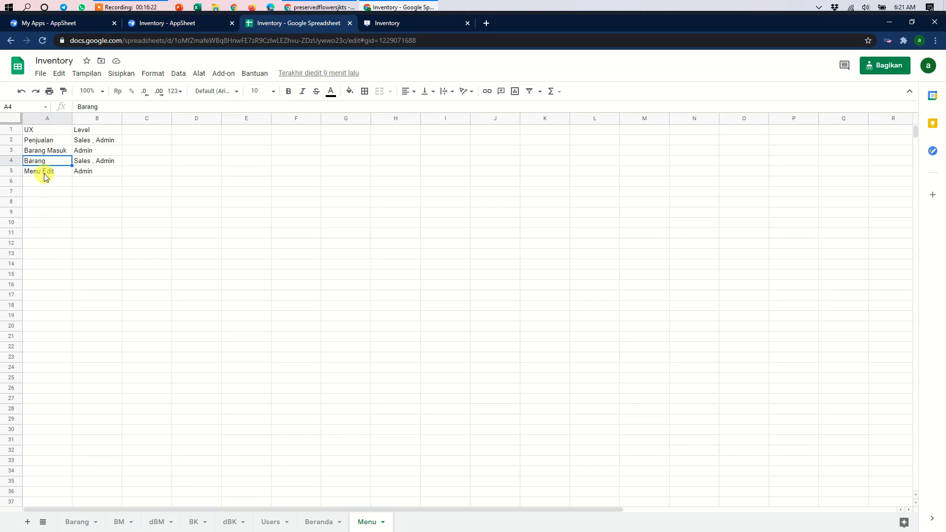
pyautogui.click(87, 139)
pyautogui.click(50, 144)
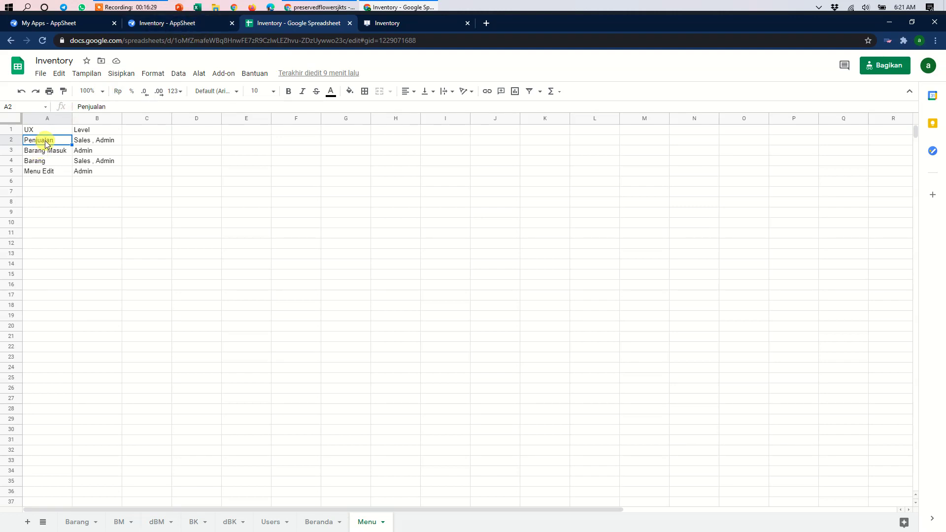
pyautogui.click(89, 143)
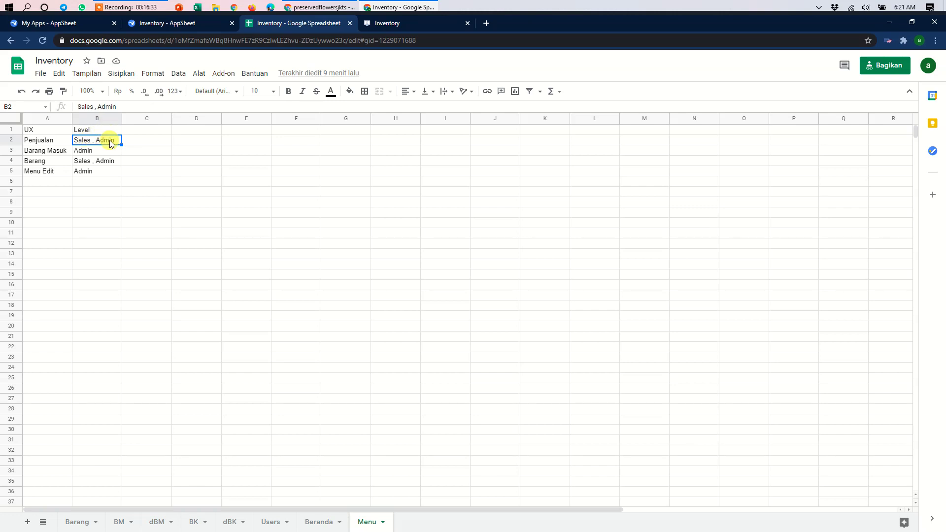
pyautogui.click(54, 155)
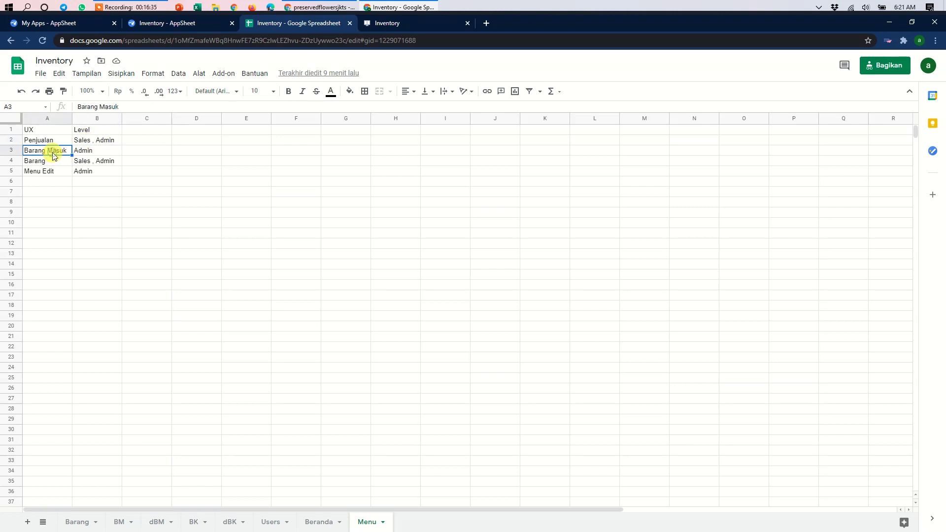
pyautogui.click(92, 150)
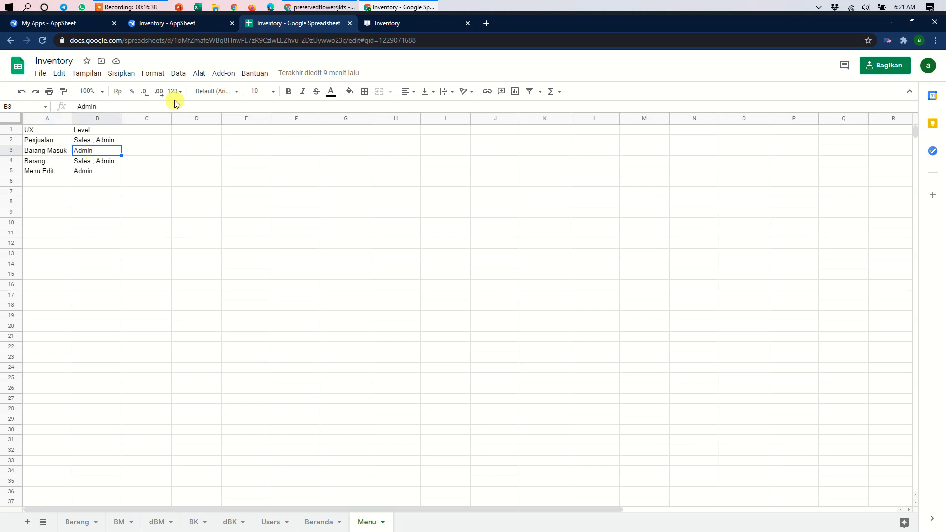
pyautogui.click(199, 22)
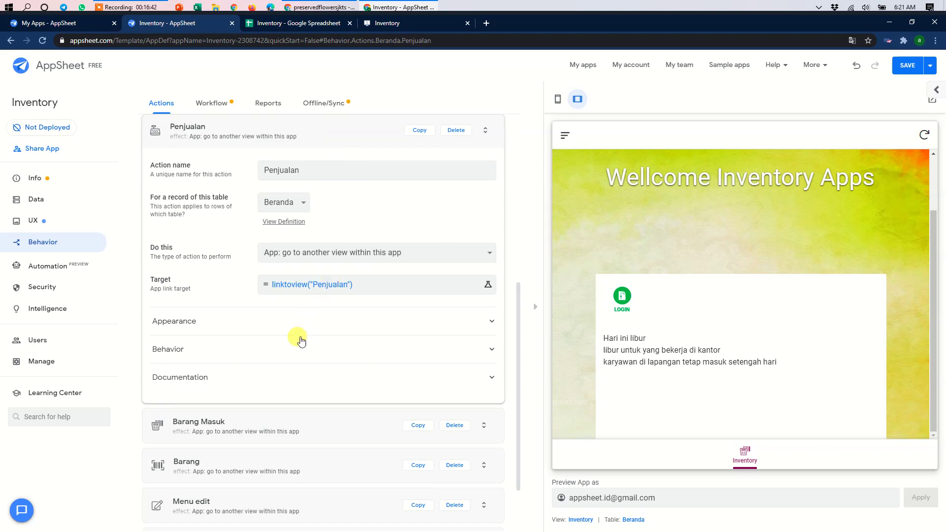
pyautogui.click(296, 23)
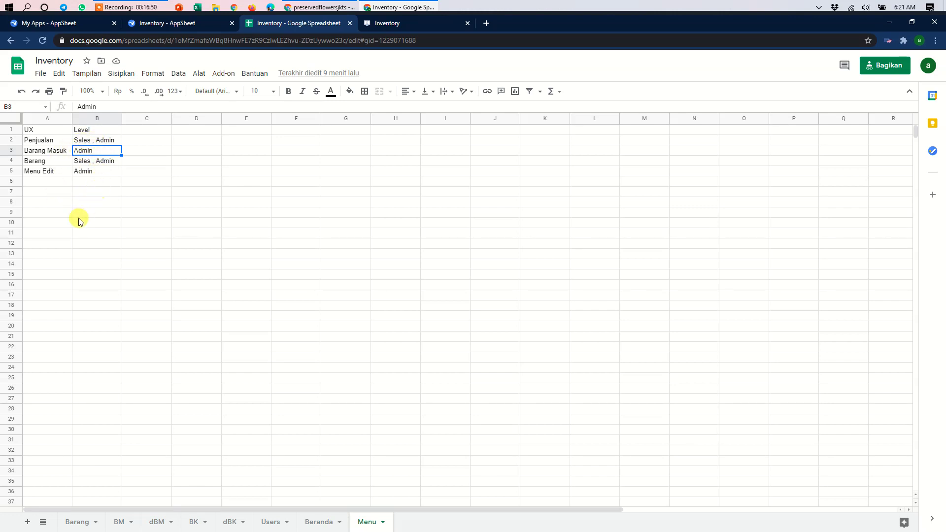
# Step: Back in the app editor, expand the Penjualan action's Behavior settings and open its condition expression for reading
pyautogui.click(182, 23)
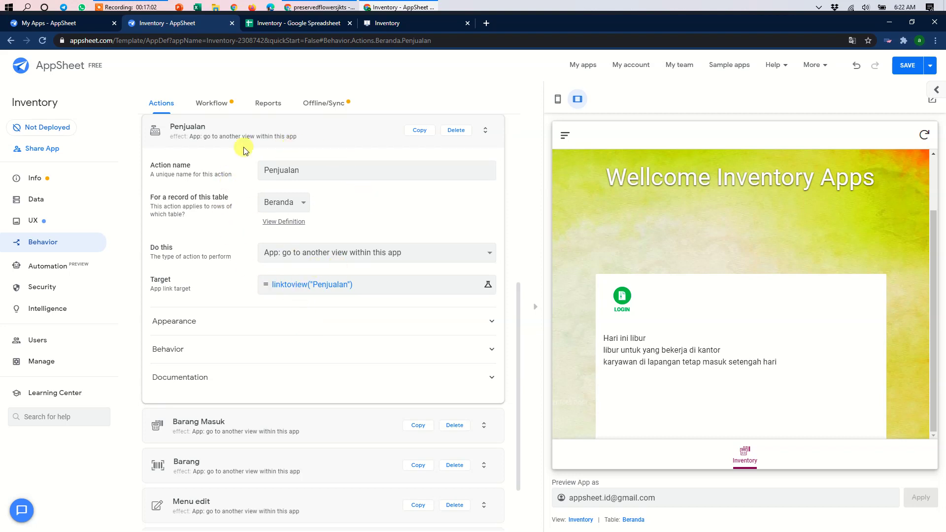
pyautogui.click(250, 349)
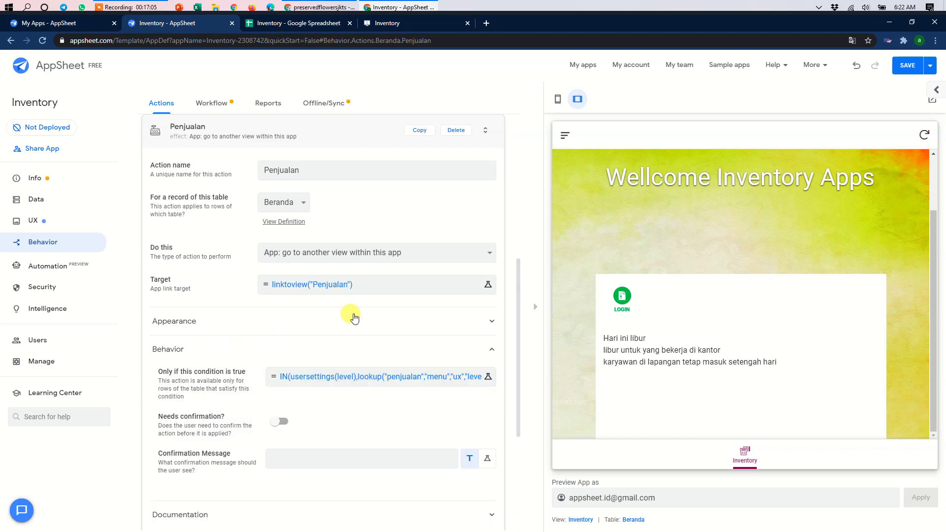
pyautogui.click(378, 377)
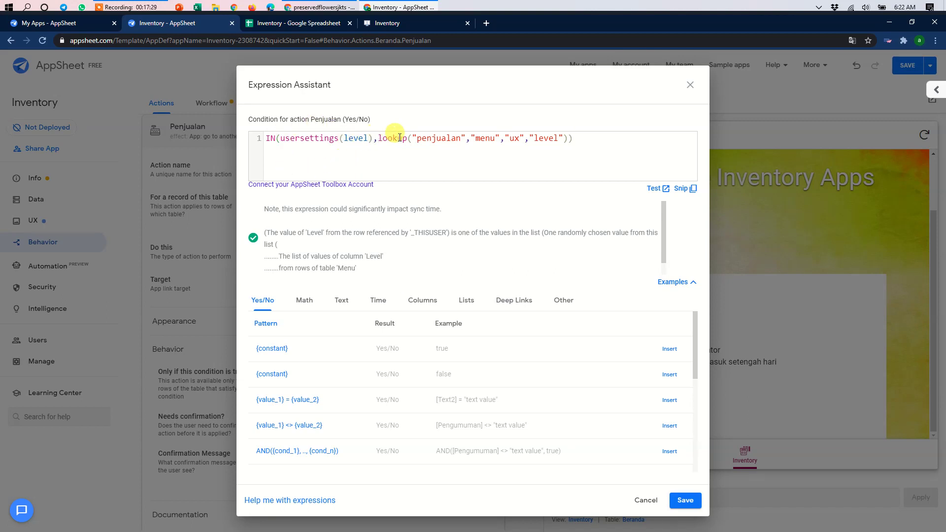
# Step: Split the Penjualan condition expression before lookup onto a second line and rejoin it into one line
pyautogui.click(378, 138)
pyautogui.press('Return')
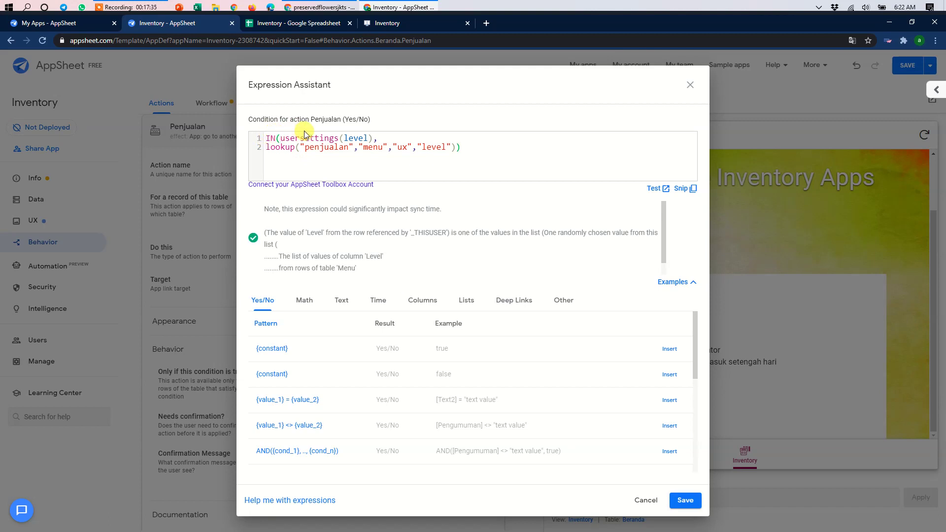
pyautogui.click(266, 147)
pyautogui.press('BackSpace')
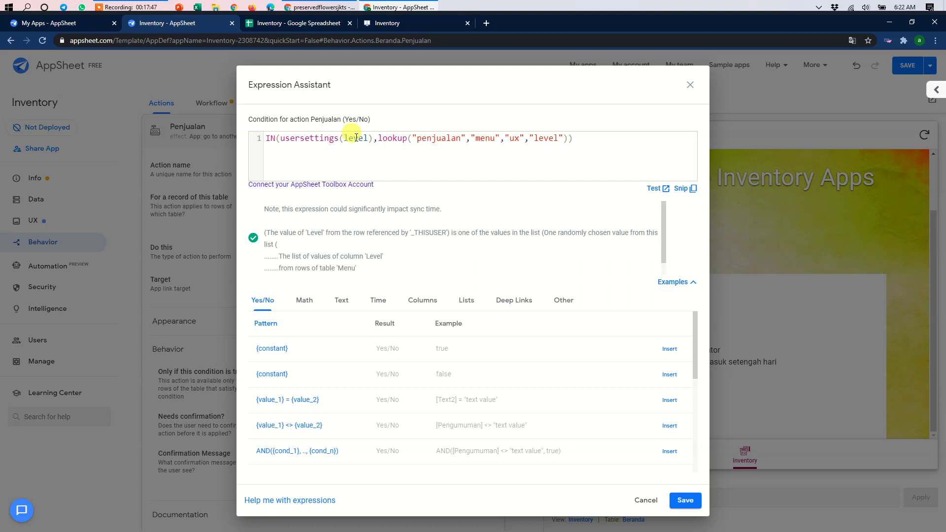
# Step: In the running Inventory app, log out, then fill the login form with ID User user2 and the account password
pyautogui.click(417, 20)
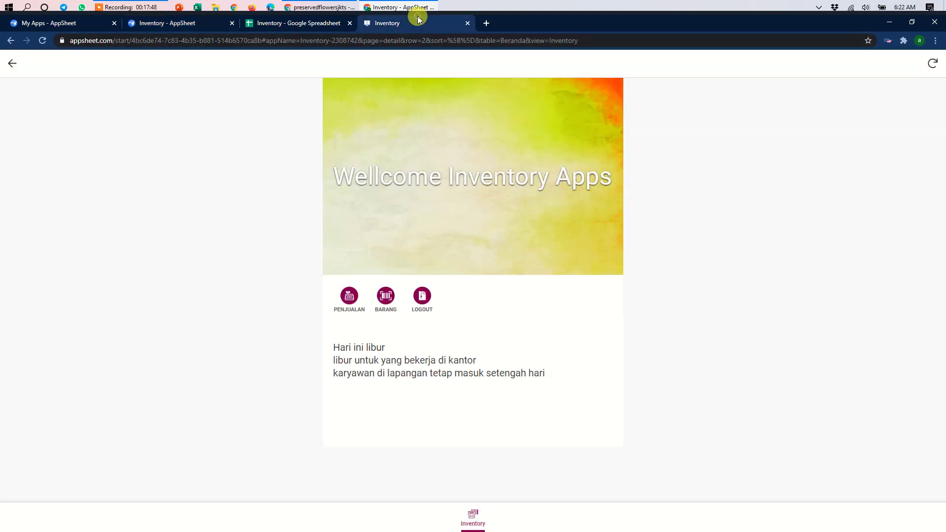
pyautogui.click(421, 296)
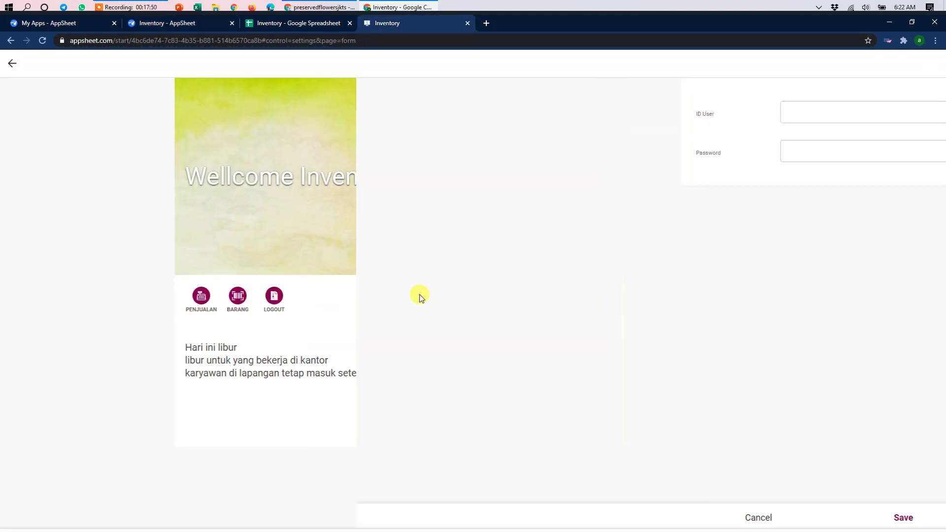
pyautogui.click(449, 108)
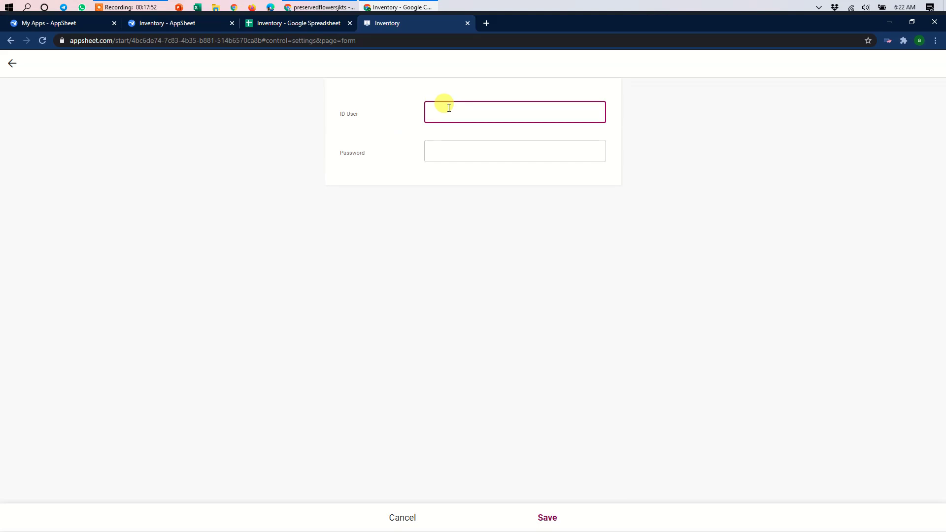
pyautogui.write('user2')
pyautogui.click(462, 149)
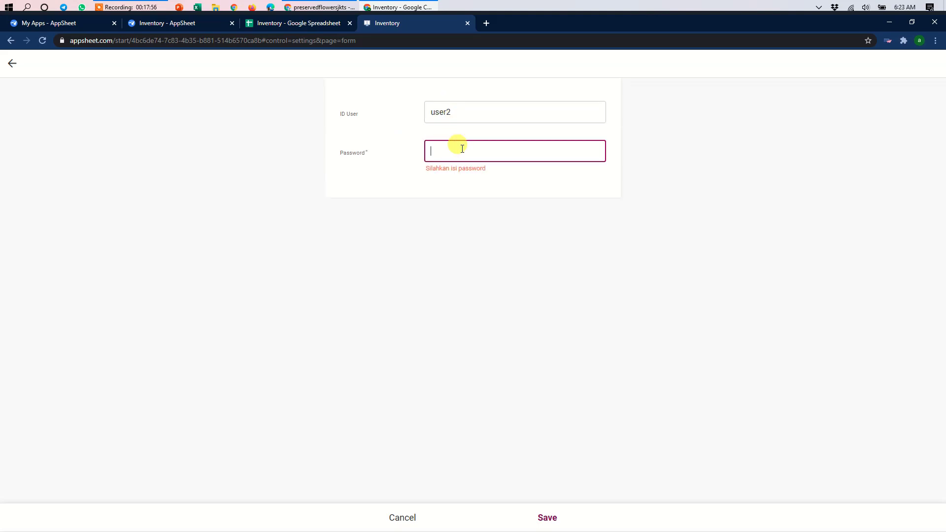
pyautogui.write('000')
pyautogui.click(538, 238)
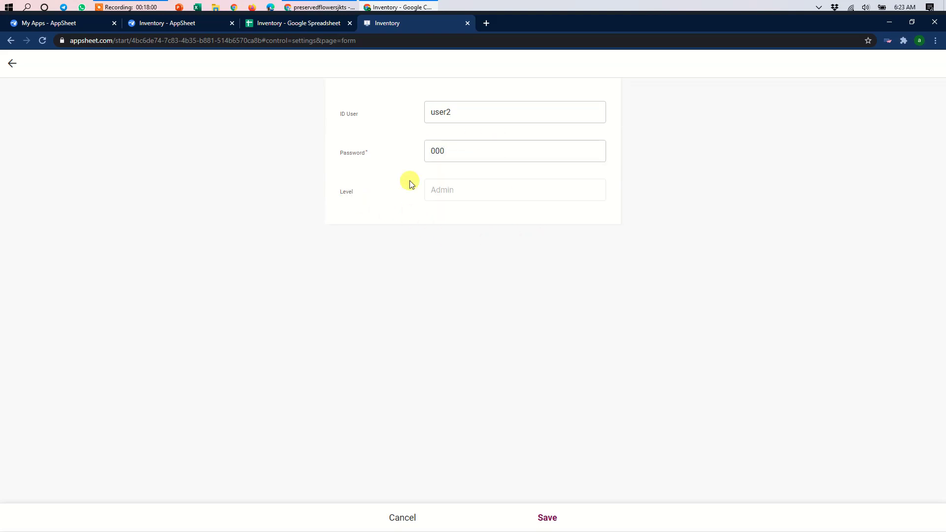
# Step: Examine the Level field of the login form and compare it with usersettings(level) in the Penjualan condition
pyautogui.moveTo(454, 190); pyautogui.dragTo(391, 180)
pyautogui.click(484, 192)
pyautogui.click(462, 187)
pyautogui.moveTo(453, 191); pyautogui.dragTo(432, 198)
pyautogui.click(165, 20)
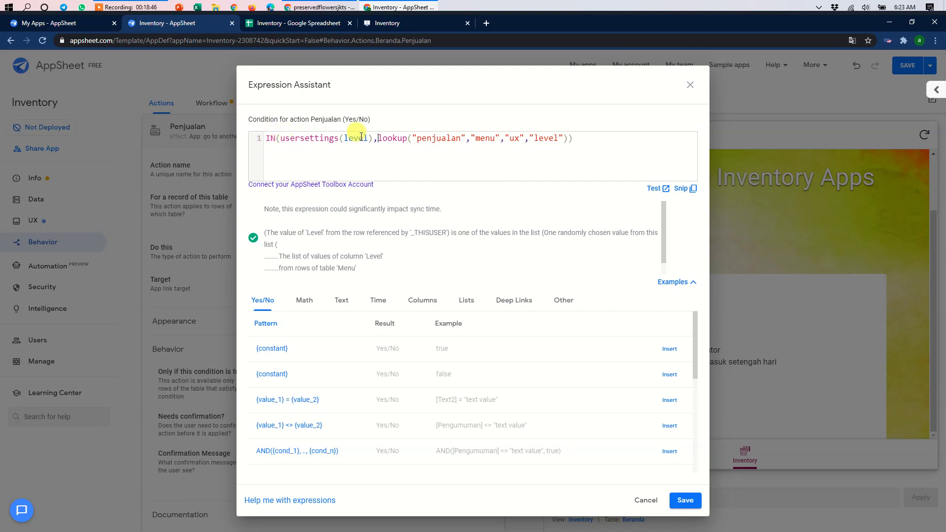
pyautogui.click(404, 22)
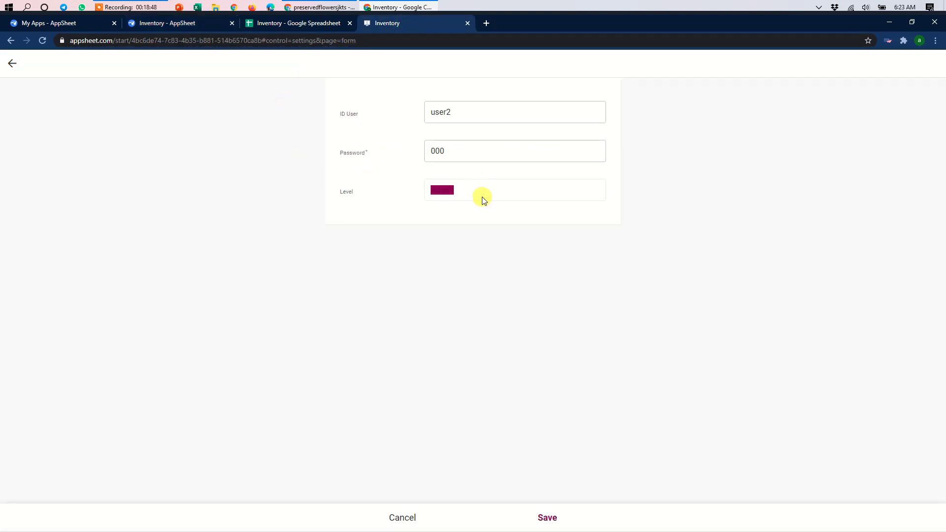
pyautogui.click(182, 22)
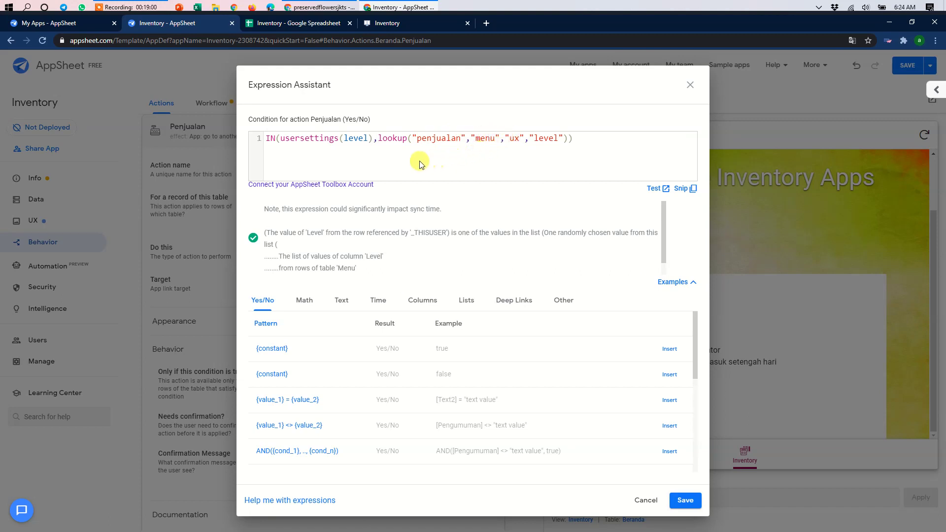
# Step: Compare the "penjualan" and "menu" lookup arguments with the Penjualan entry and the Menu sheet's name in the spreadsheet
pyautogui.doubleClick(450, 138)
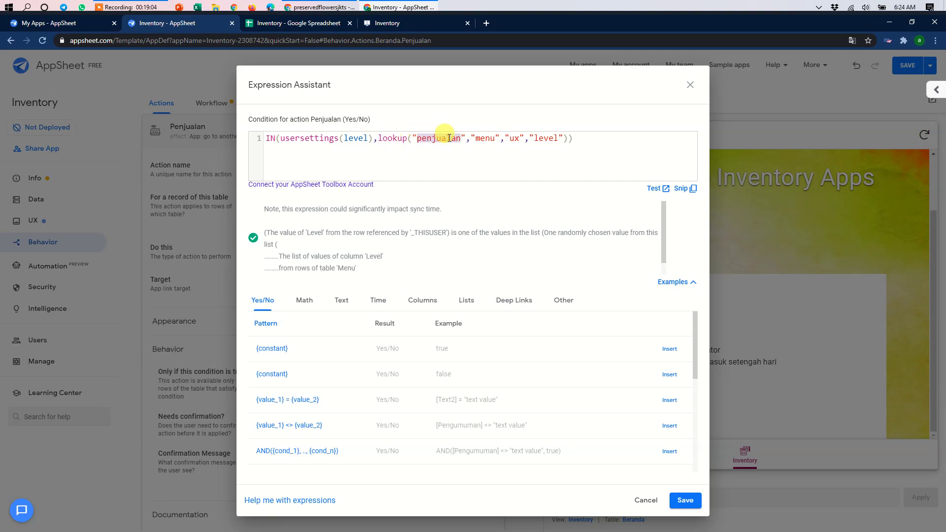
pyautogui.click(288, 23)
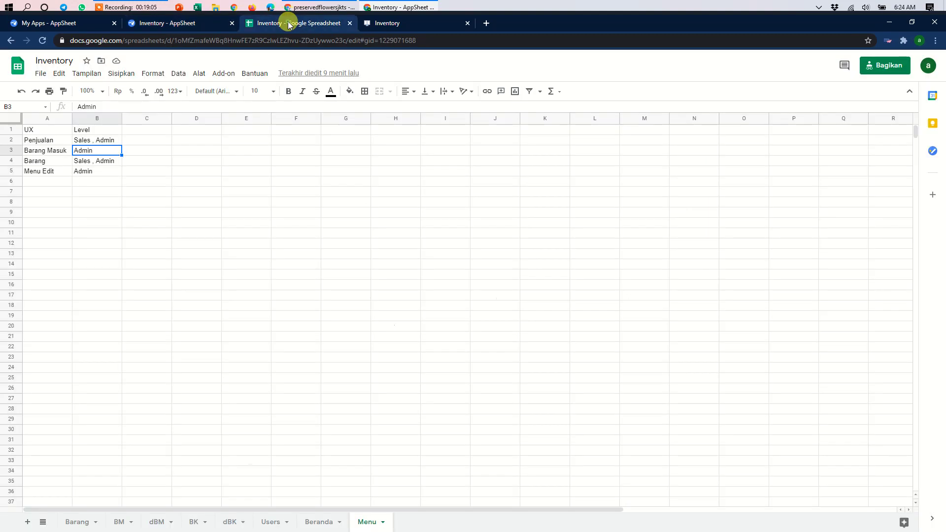
pyautogui.click(43, 139)
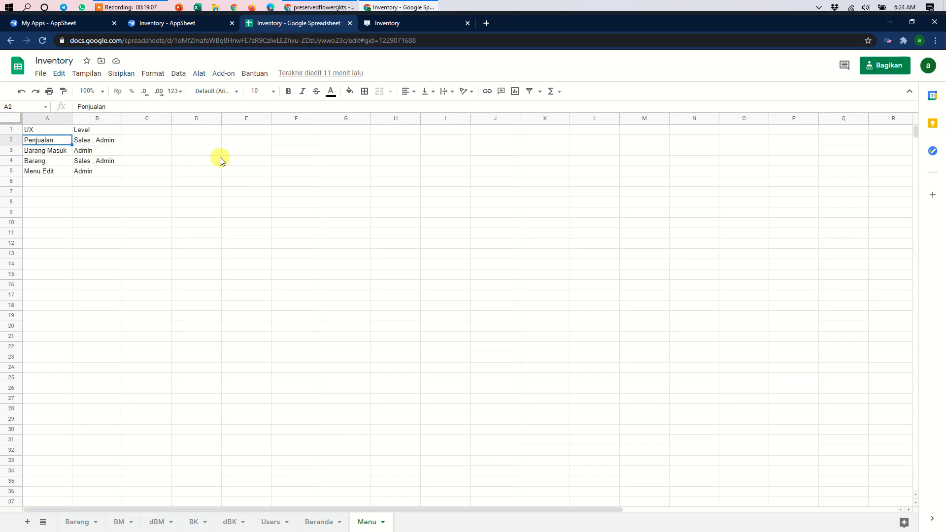
pyautogui.click(182, 18)
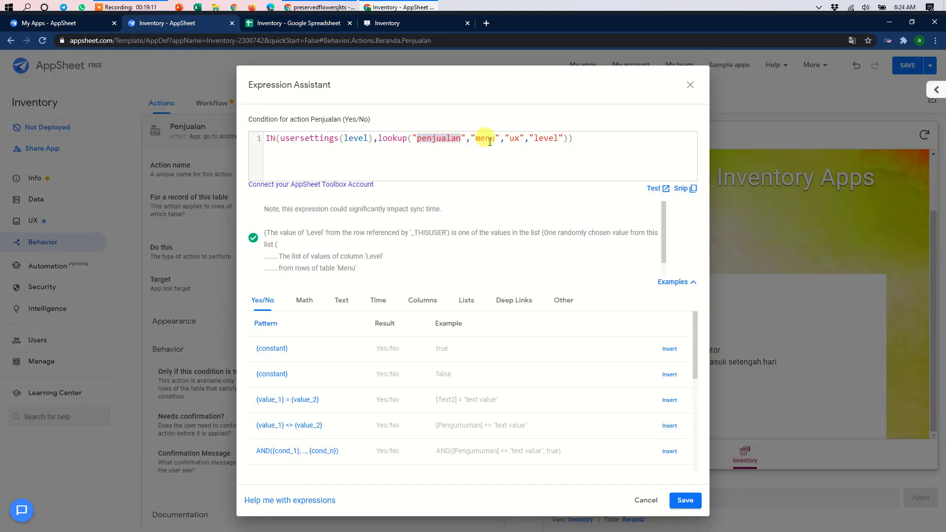
pyautogui.click(293, 26)
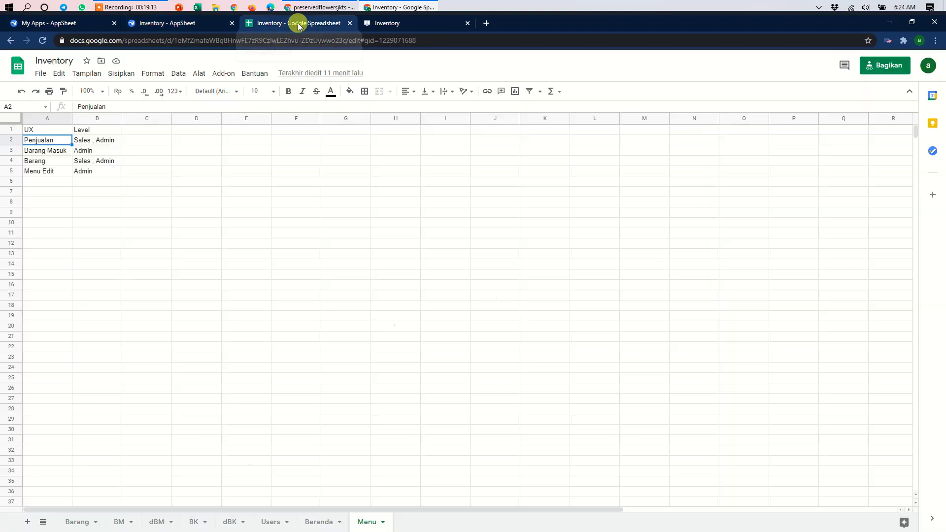
pyautogui.doubleClick(367, 521)
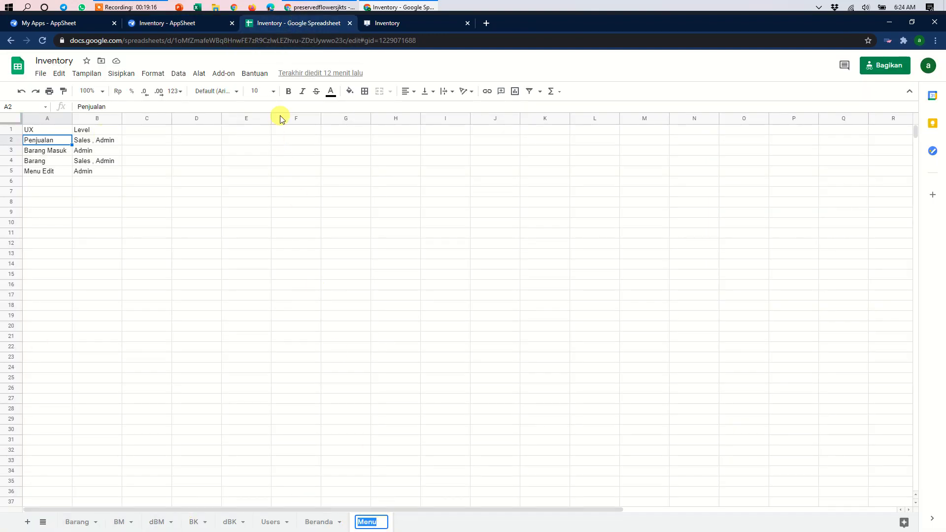
# Step: Compare the "ux" and "level" lookup arguments of the Penjualan condition with the column headers on the spreadsheet's Menu sheet
pyautogui.click(162, 24)
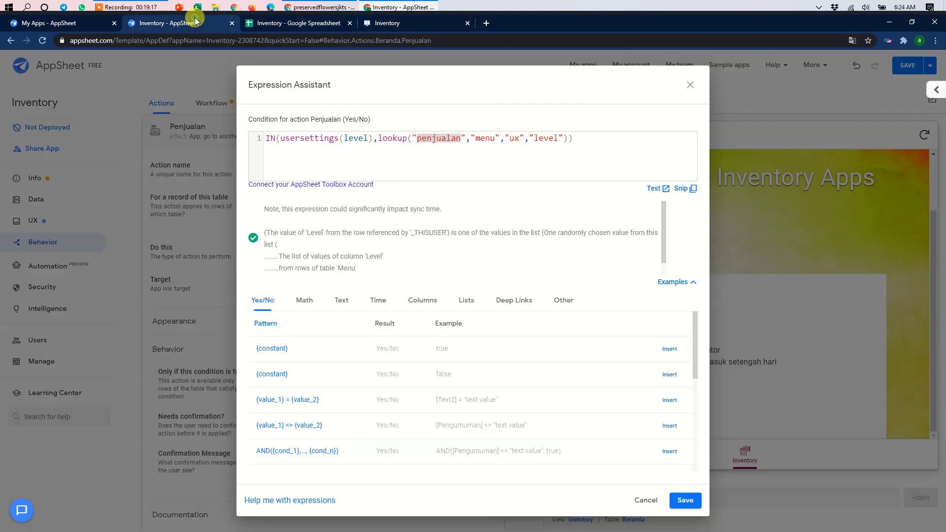
pyautogui.doubleClick(514, 137)
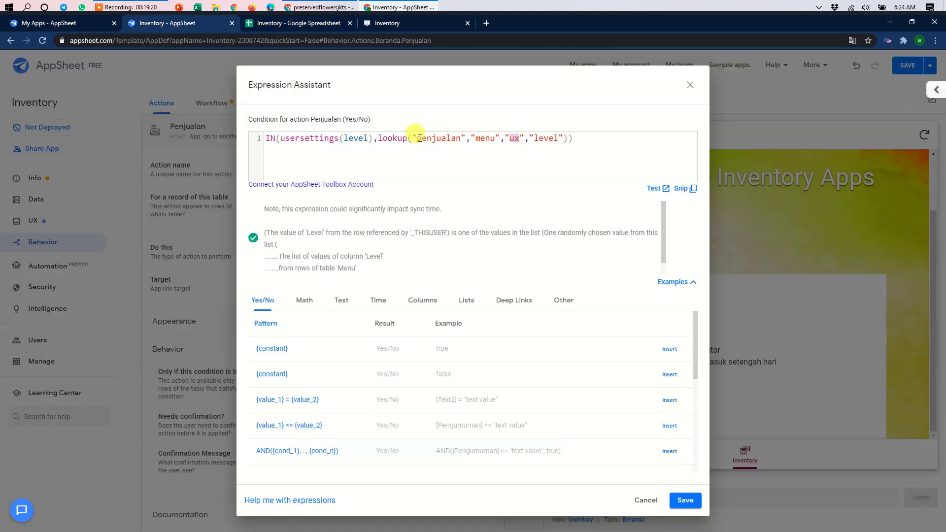
pyautogui.click(284, 22)
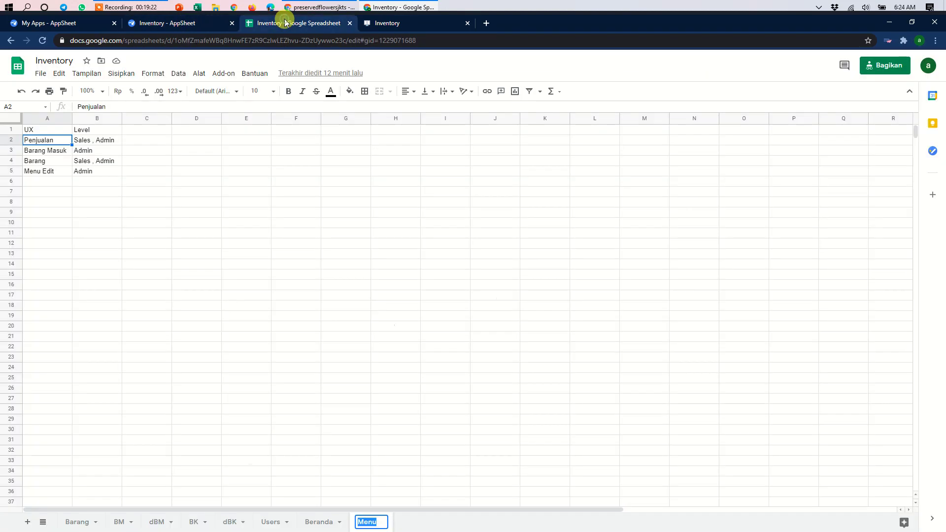
pyautogui.click(42, 129)
pyautogui.click(179, 23)
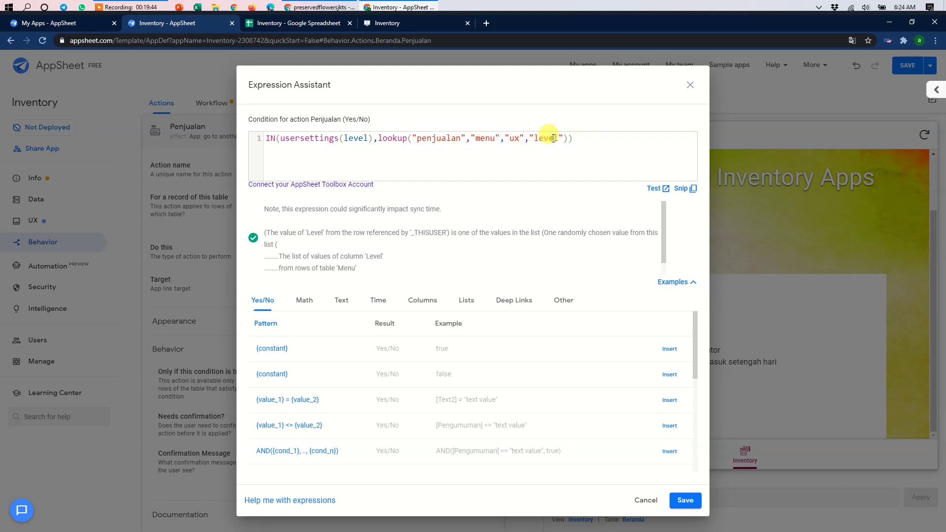
pyautogui.doubleClick(547, 138)
pyautogui.click(285, 23)
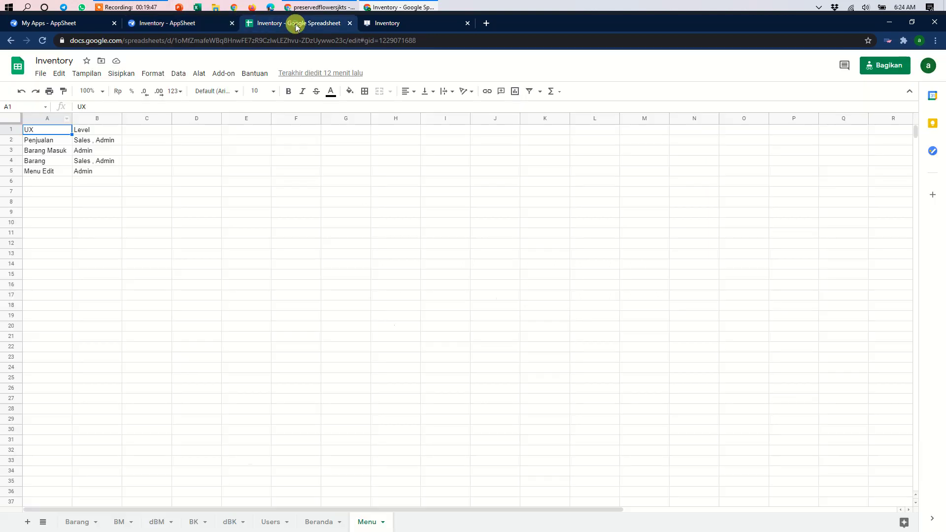
pyautogui.click(103, 132)
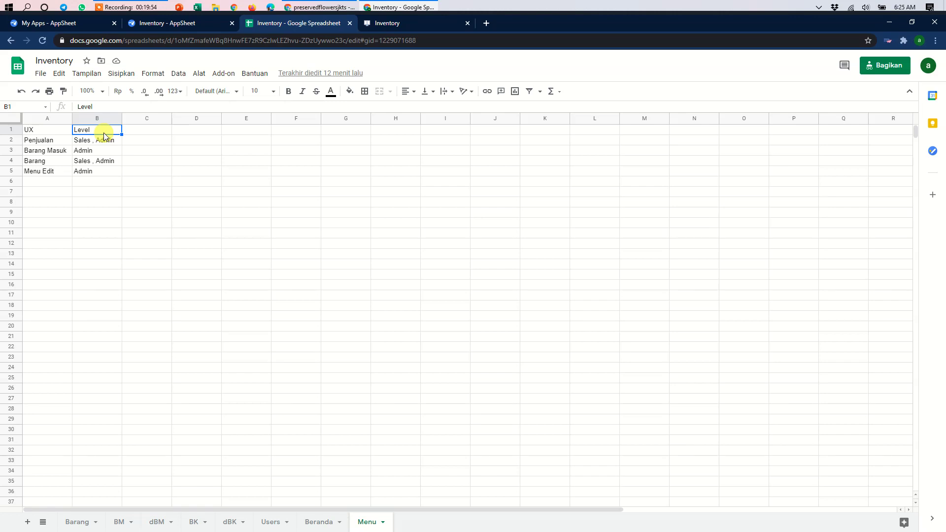
# Step: In the app editor, review the full Penjualan condition, save the expression and collapse the action
pyautogui.click(176, 23)
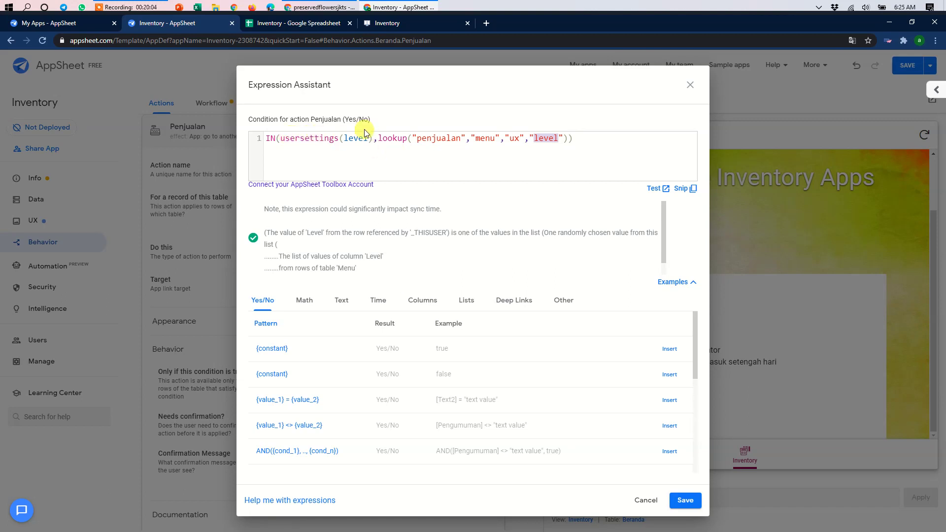
pyautogui.moveTo(381, 139); pyautogui.dragTo(568, 142)
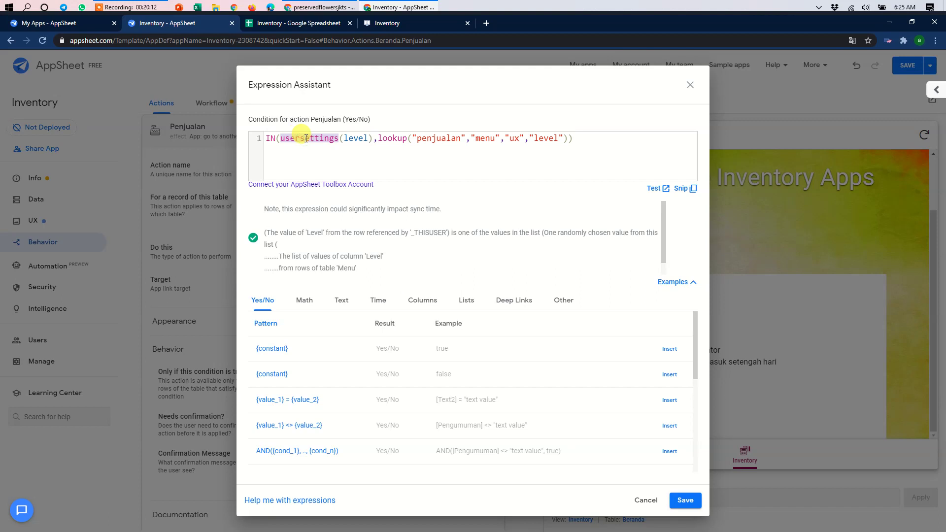
pyautogui.click(458, 139)
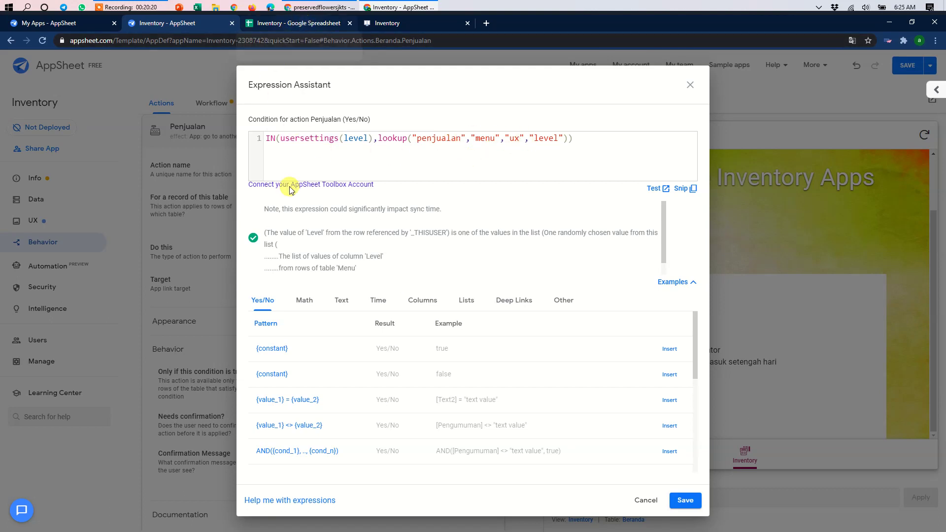
pyautogui.click(685, 502)
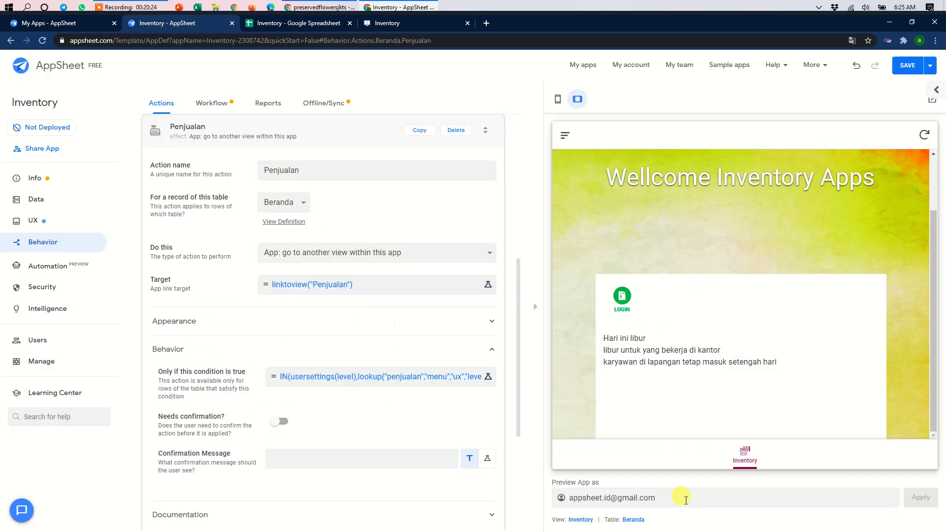
pyautogui.click(195, 126)
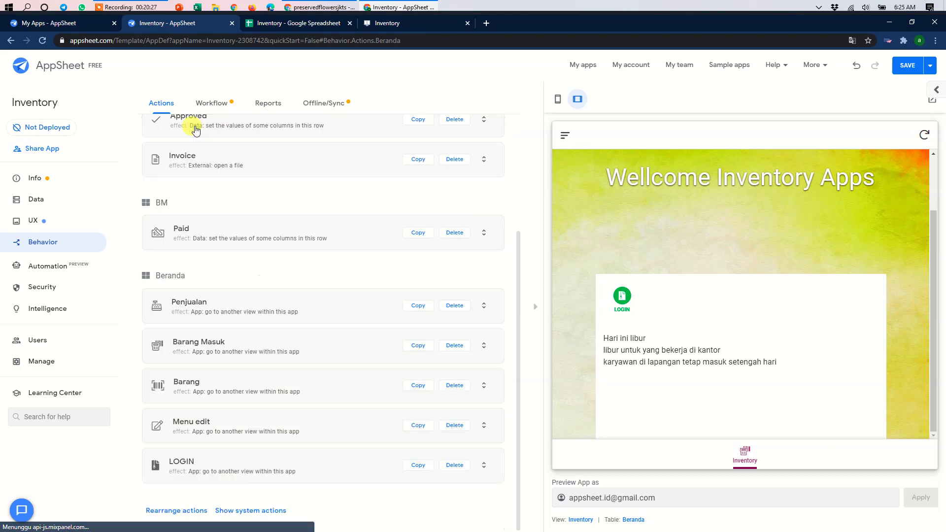
# Step: Open the Barang Masuk action and examine the Barang Masuk, Barang and Menu Edit entries on the spreadsheet's Menu sheet
pyautogui.click(241, 345)
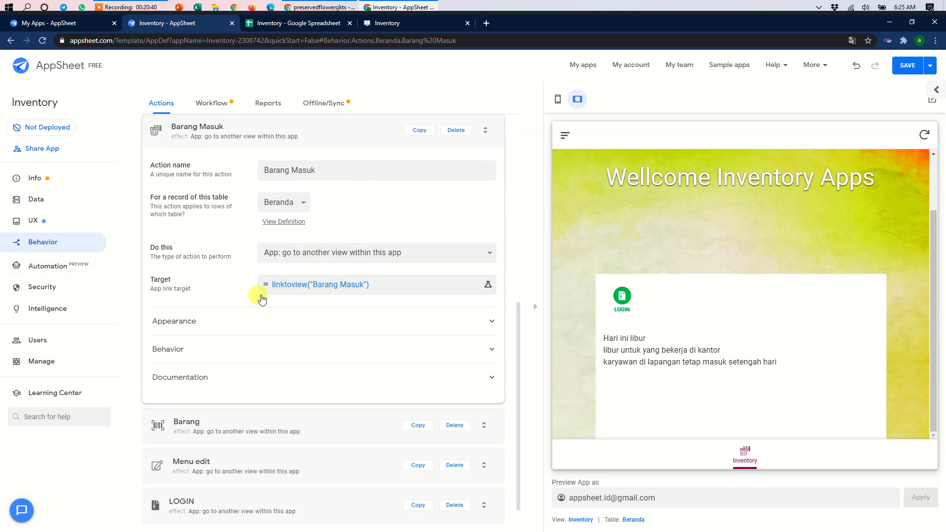
pyautogui.click(297, 25)
pyautogui.click(43, 153)
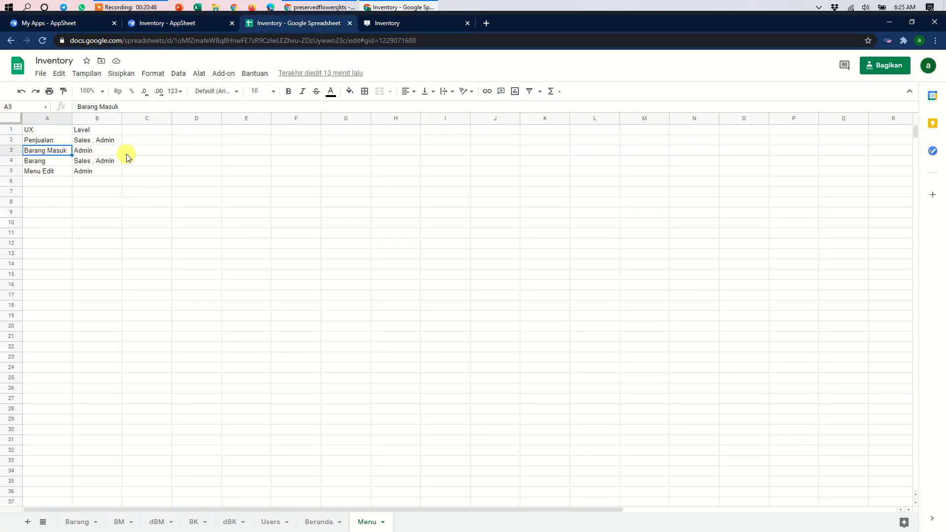
pyautogui.click(42, 160)
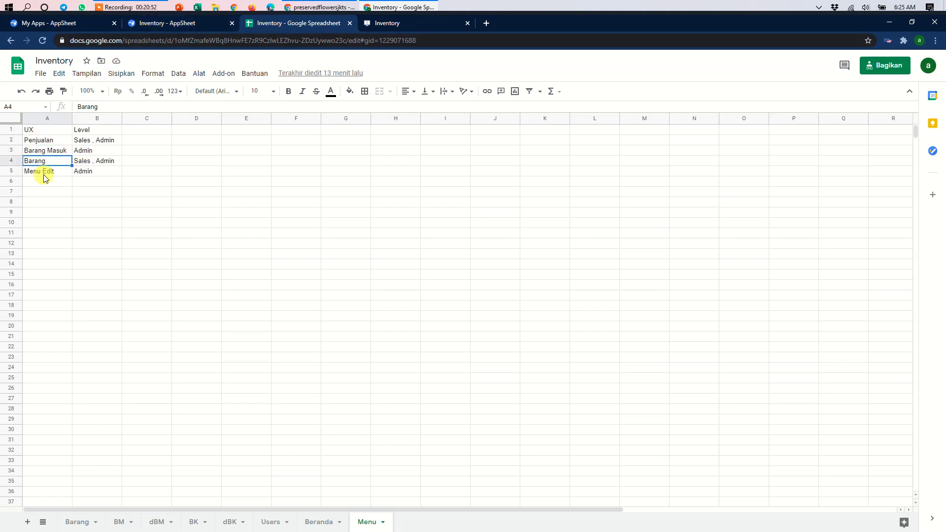
pyautogui.click(47, 173)
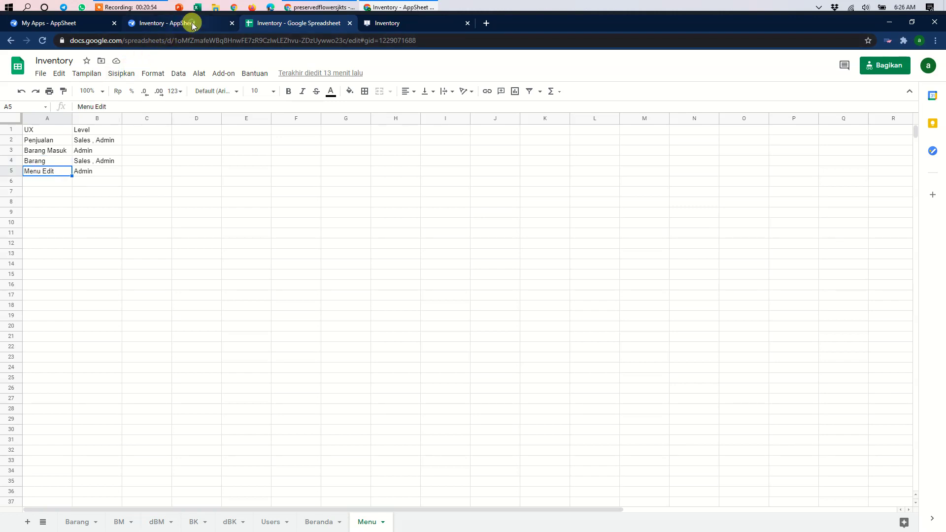
# Step: Back in the app editor, expand the Barang Masuk action's Behavior settings, read its condition expression and close it unchanged
pyautogui.click(190, 23)
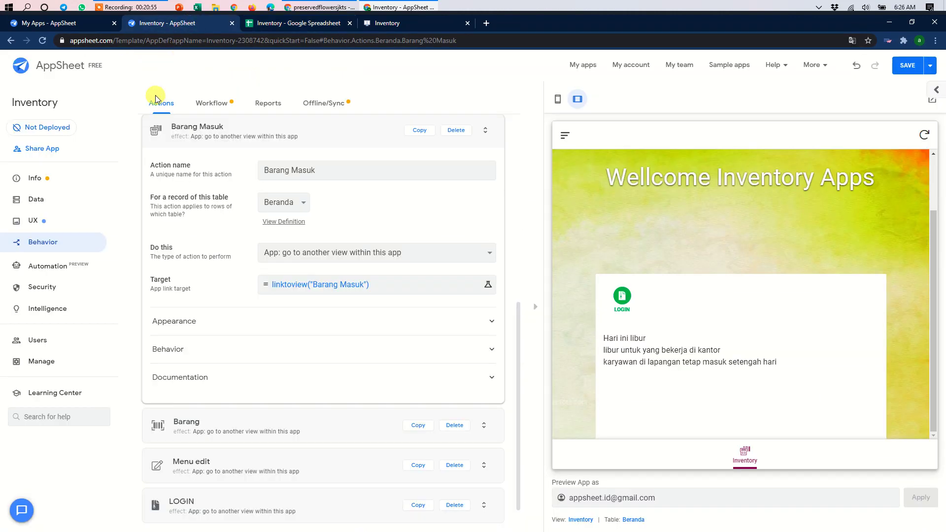
pyautogui.click(265, 350)
pyautogui.scroll(-2, 375, 318)
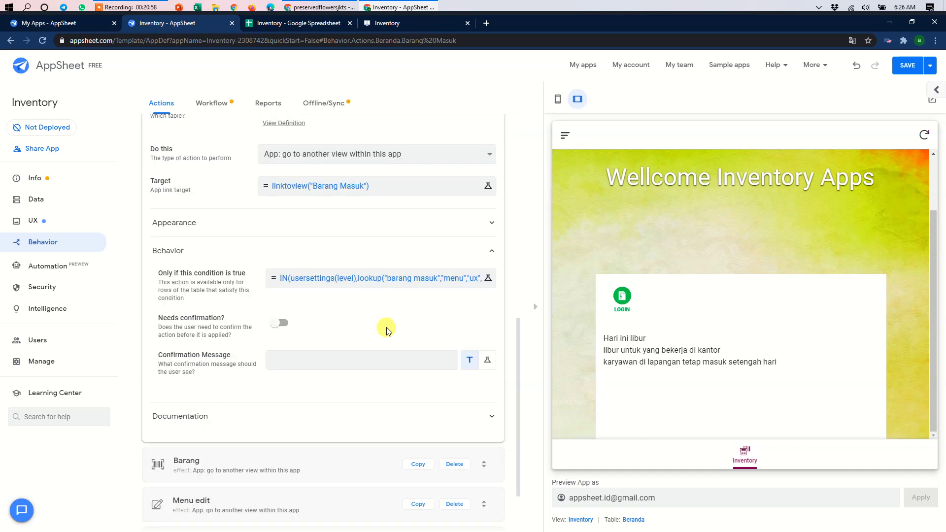
pyautogui.click(399, 279)
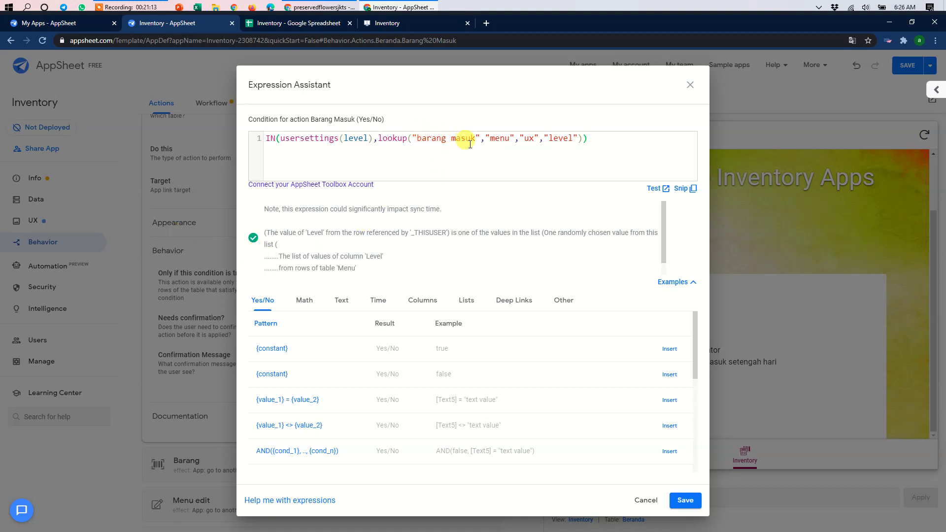
pyautogui.click(689, 88)
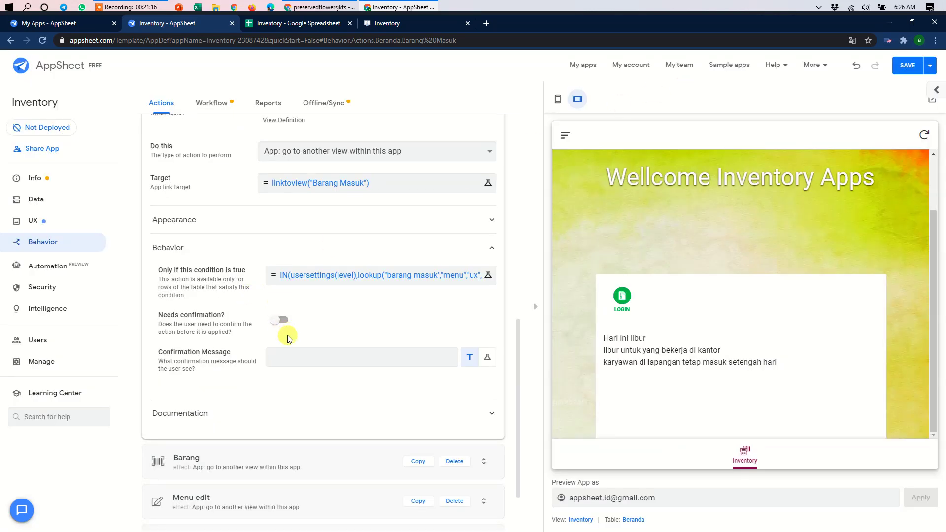
# Step: Open the Menu edit action, expand its Behavior settings, read the condition expression and close it unchanged
pyautogui.scroll(-2, 289, 339)
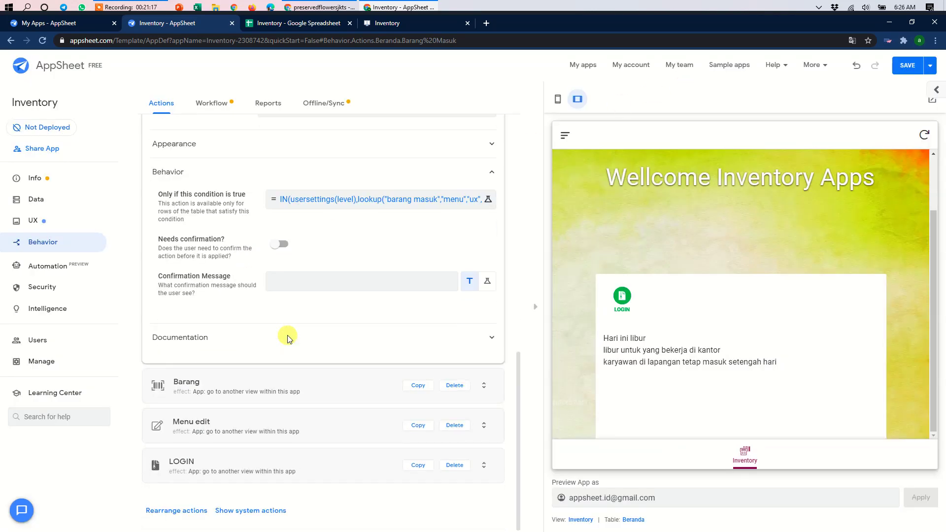
pyautogui.click(206, 422)
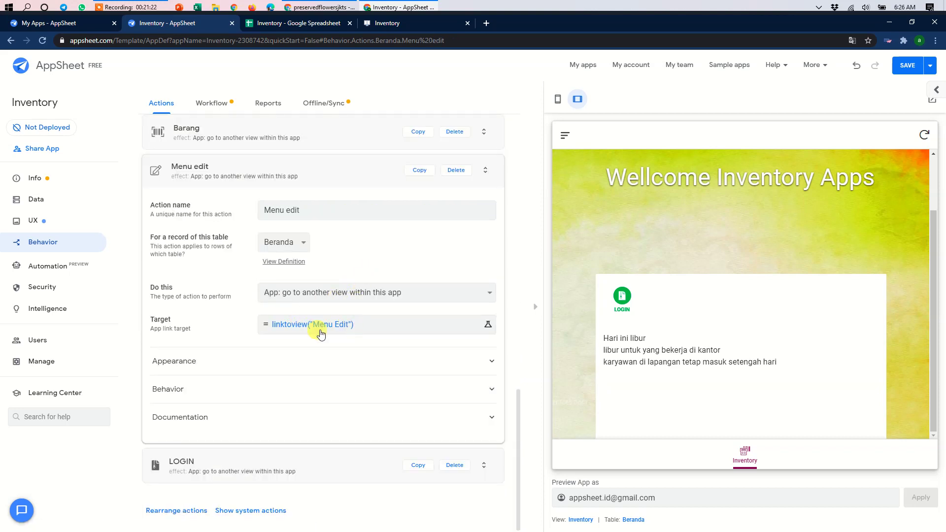
pyautogui.click(256, 389)
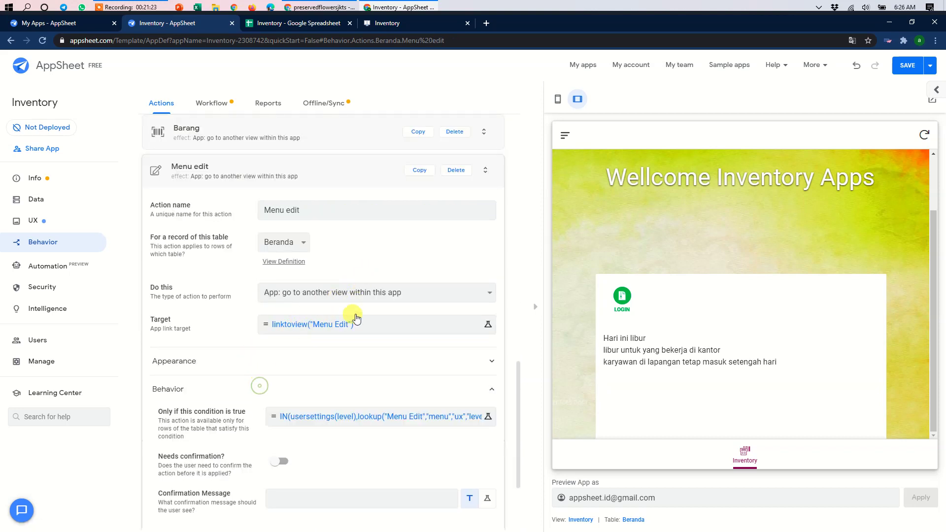
pyautogui.click(422, 417)
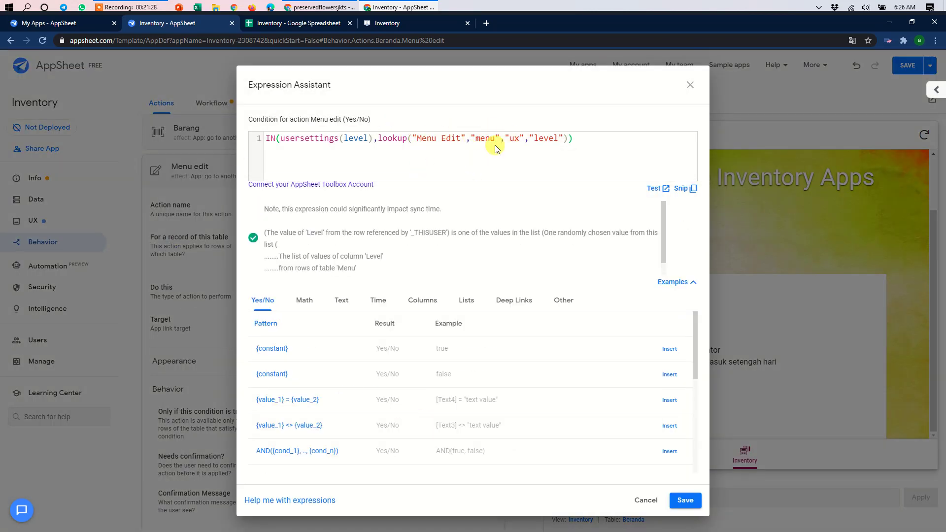
pyautogui.click(692, 82)
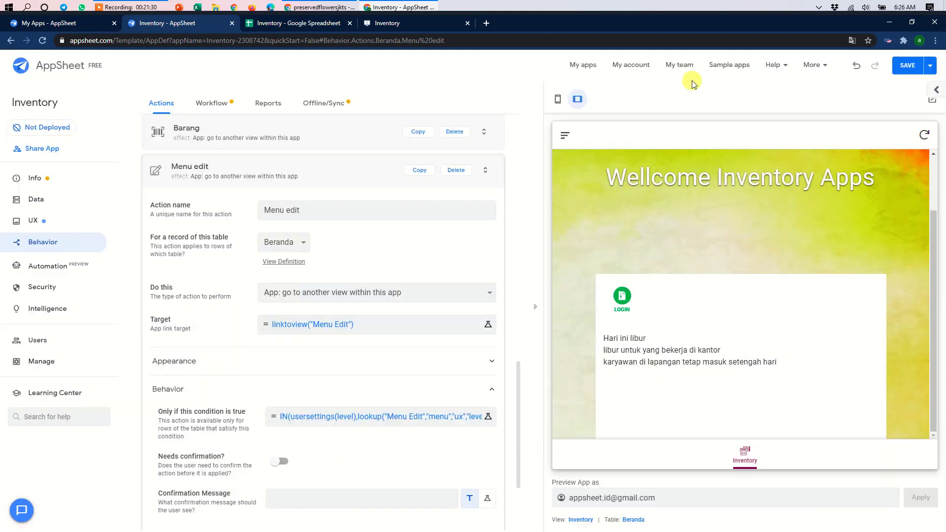
# Step: Open the LOGIN action, review and save its linktoview("settings") target, and expand its Behavior settings to check the condition
pyautogui.scroll(-3, 228, 295)
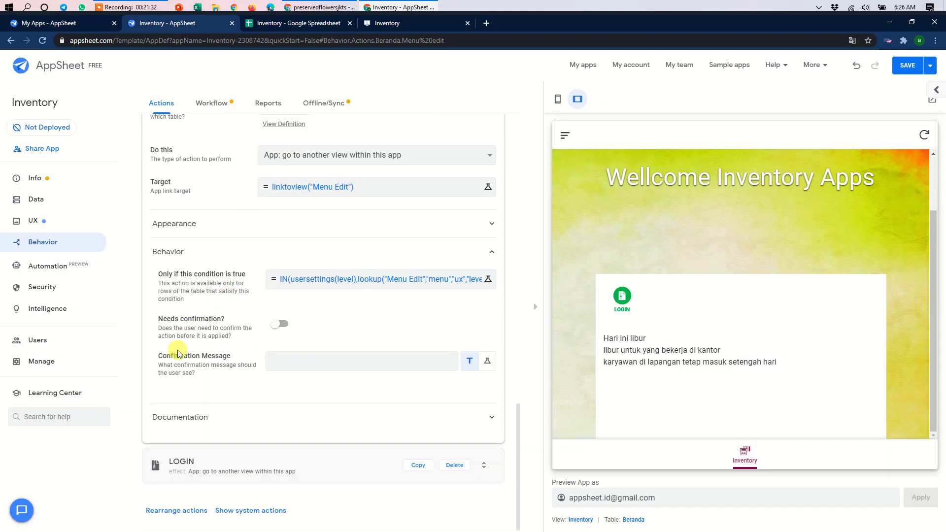
pyautogui.click(236, 458)
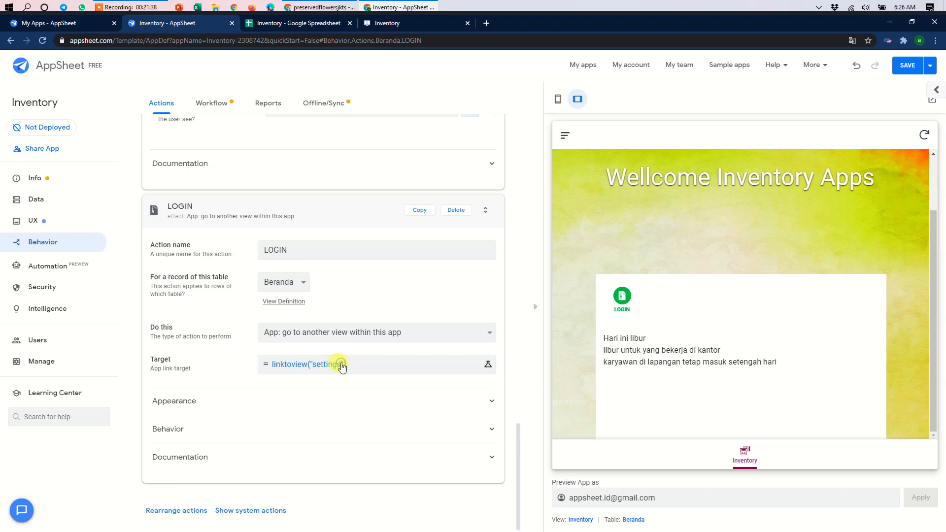
pyautogui.click(341, 365)
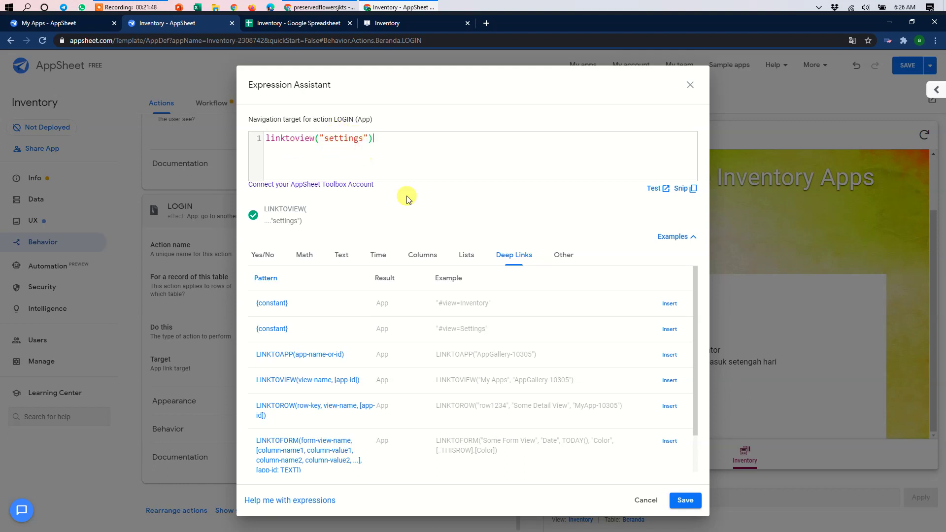
pyautogui.click(684, 500)
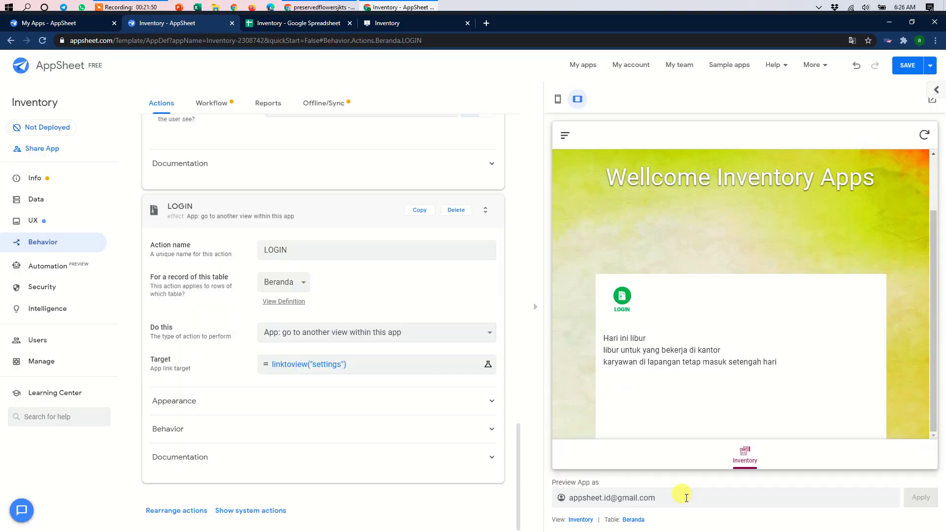
pyautogui.click(262, 429)
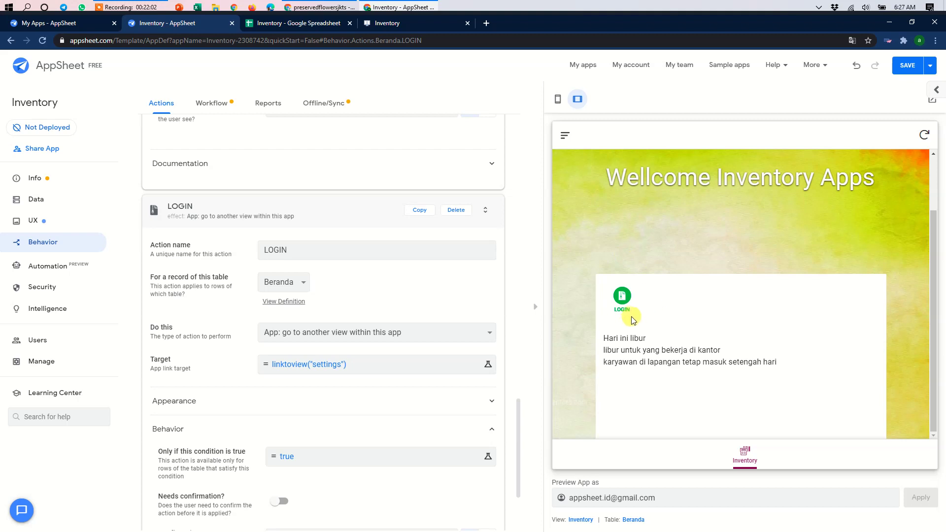
# Step: Switch to the running Inventory app, cancel the user settings form and discard its edits to return to the home view
pyautogui.click(411, 23)
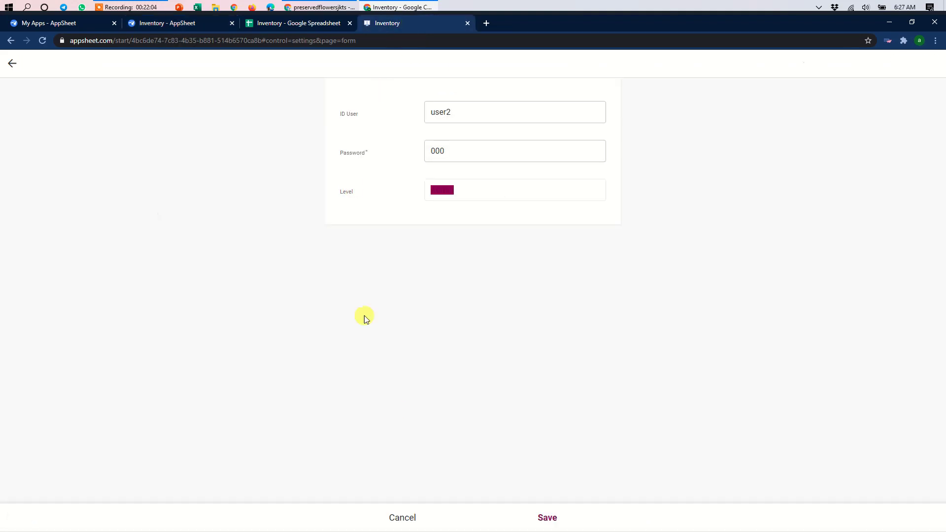
pyautogui.click(404, 517)
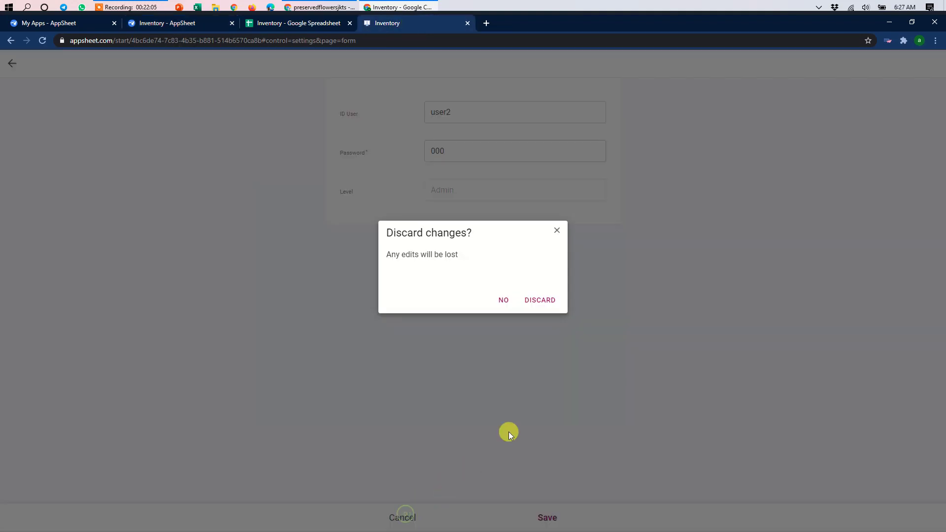
pyautogui.click(539, 299)
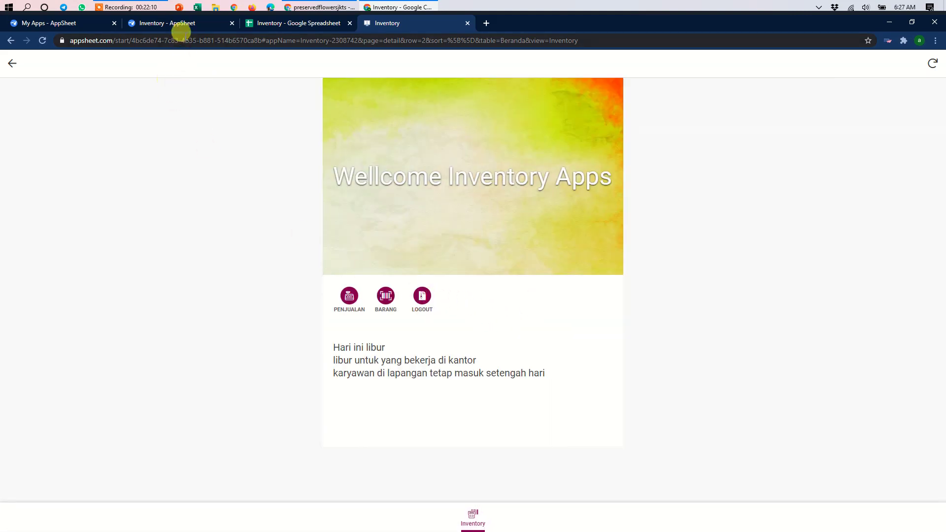
# Step: Back in the app editor, review the LOGIN action's display name formula that switches between "LOGOUT" and "LOGIN", and save the expression
pyautogui.click(183, 23)
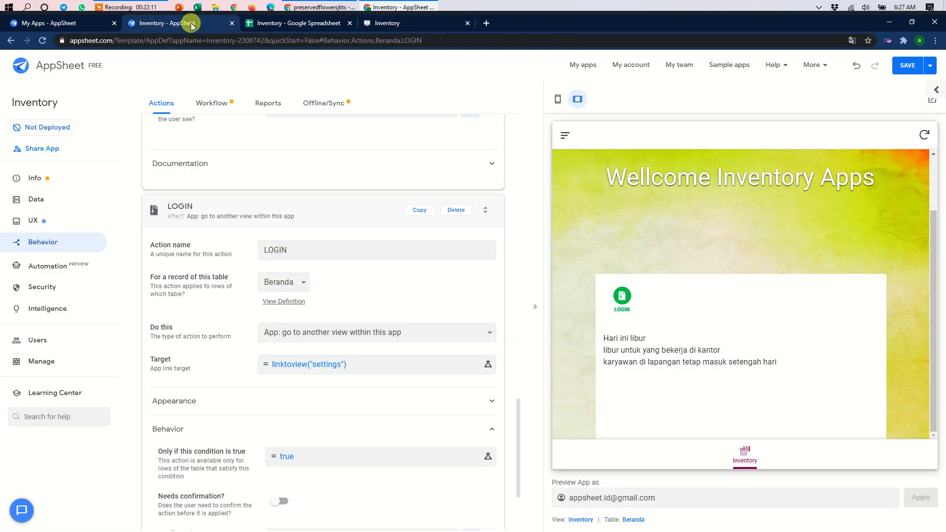
pyautogui.click(316, 407)
pyautogui.scroll(-1, 394, 387)
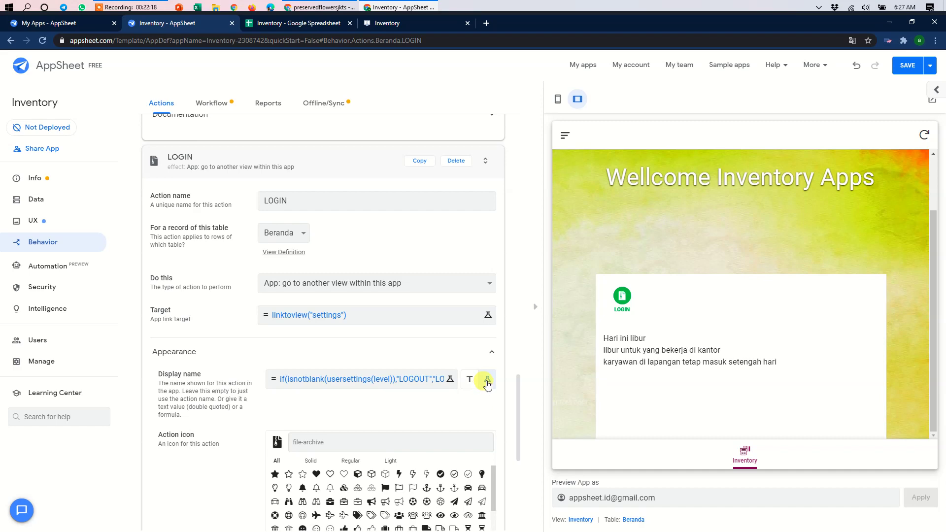
pyautogui.click(413, 378)
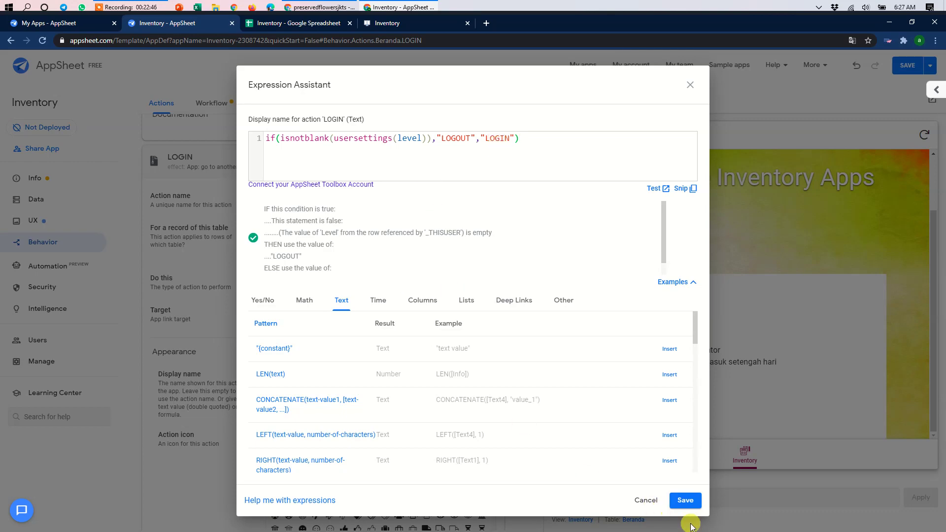
pyautogui.click(686, 501)
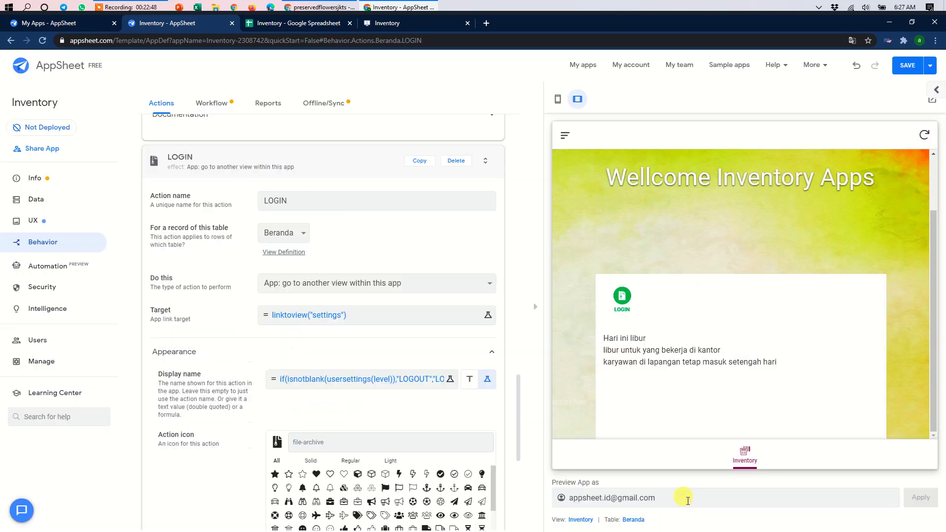
# Step: Go to the UX views, collapse the Inventory view and open the Penjualan view's settings
pyautogui.click(39, 221)
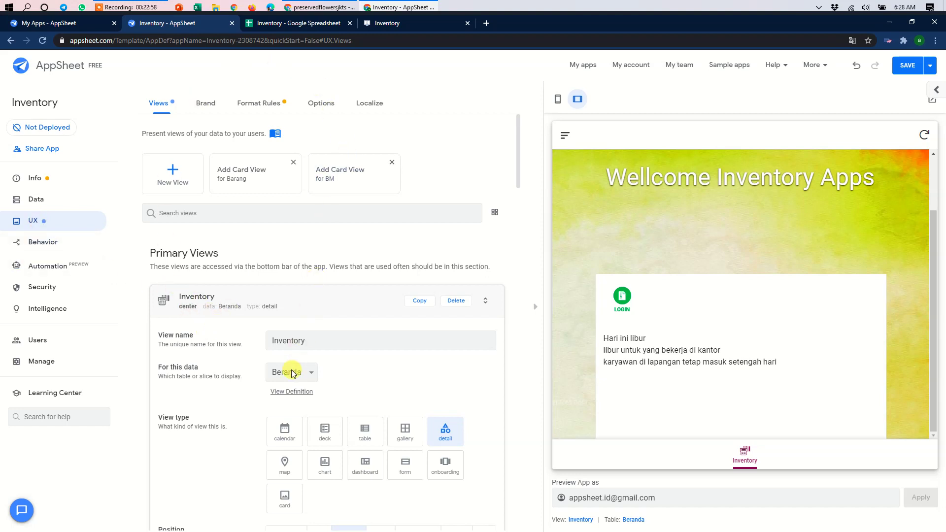
pyautogui.click(240, 307)
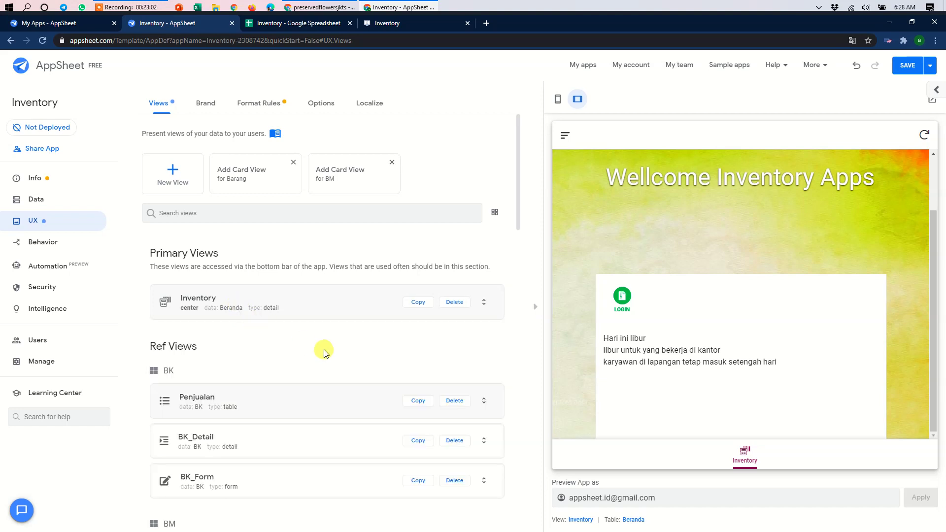
pyautogui.scroll(-2, 321, 350)
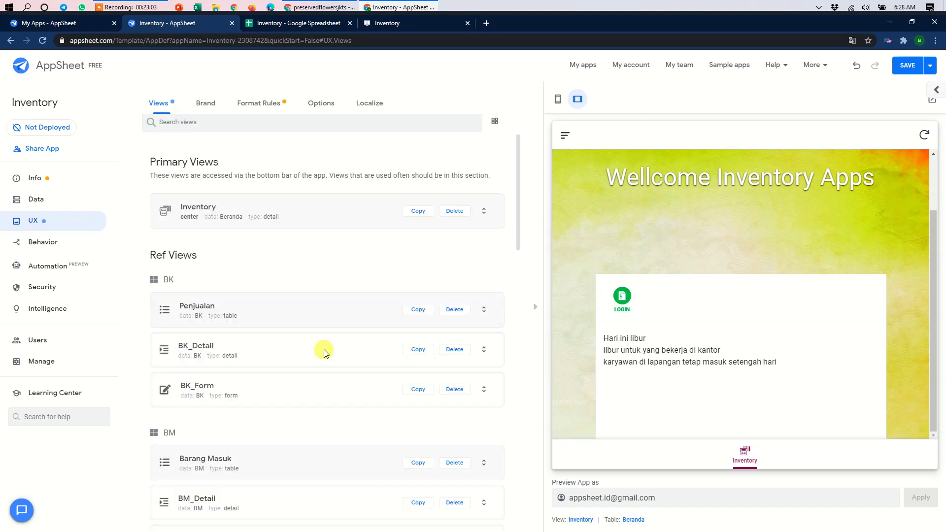
pyautogui.click(273, 302)
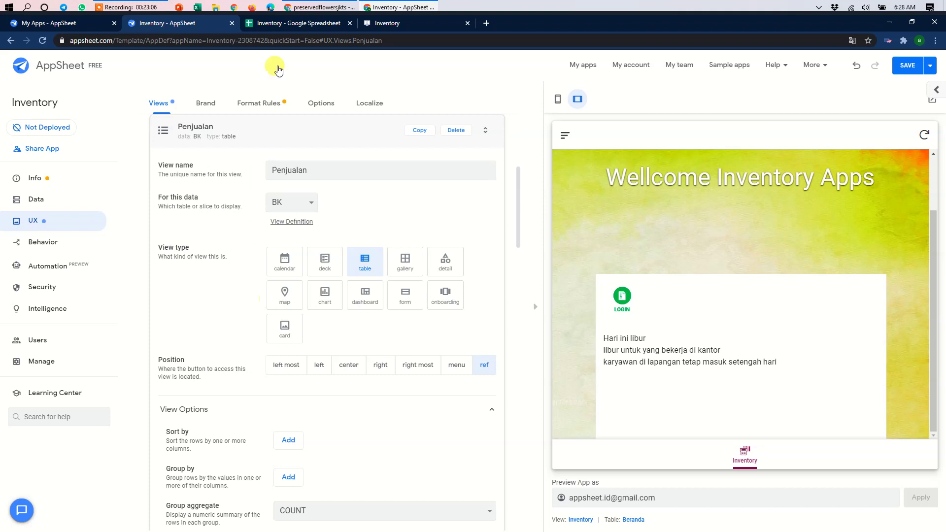
# Step: Examine the Penjualan and Barang Masuk entries in the UX column of the spreadsheet's Menu sheet
pyautogui.click(302, 25)
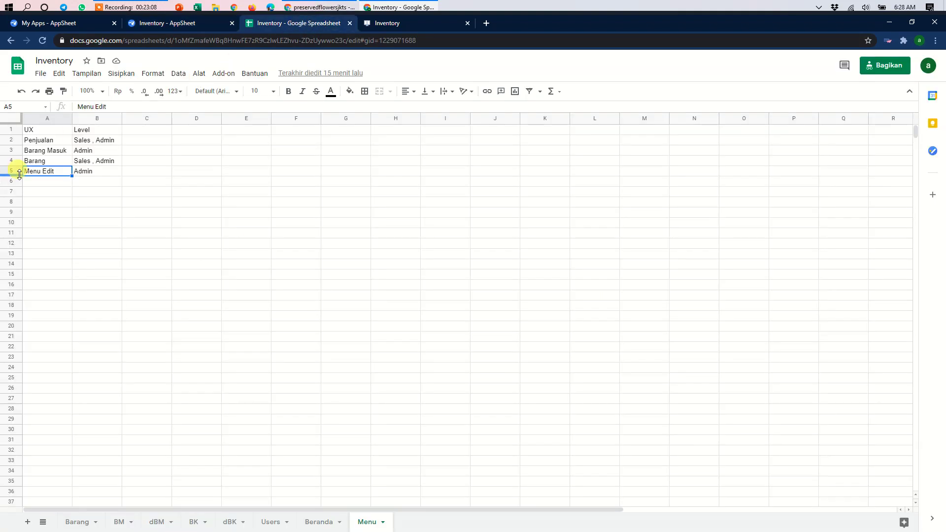
pyautogui.click(44, 143)
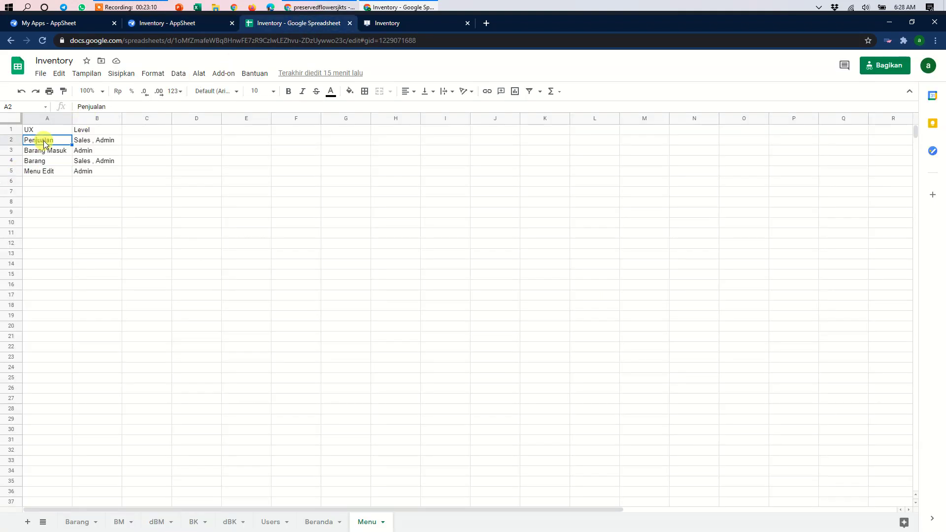
pyautogui.click(41, 154)
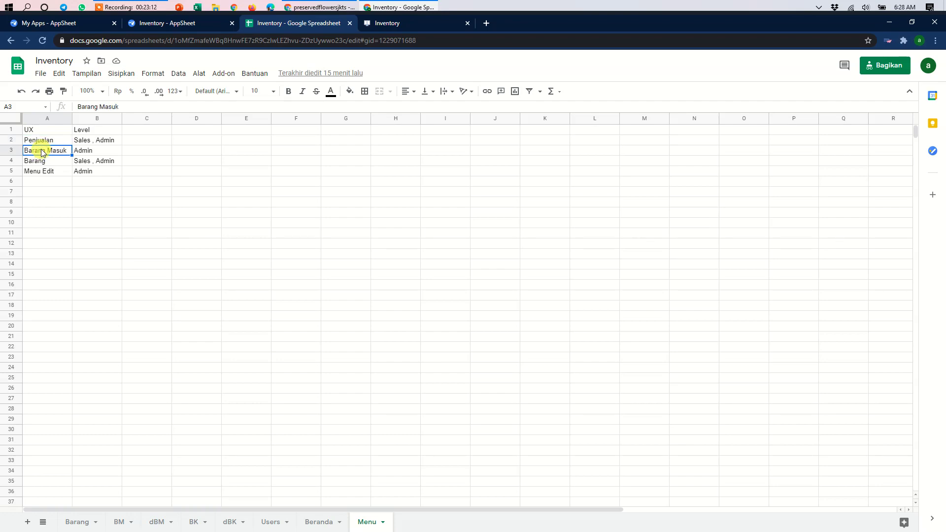
# Step: Back in the app editor, open the Barang Masuk view and highlight its view name
pyautogui.click(173, 22)
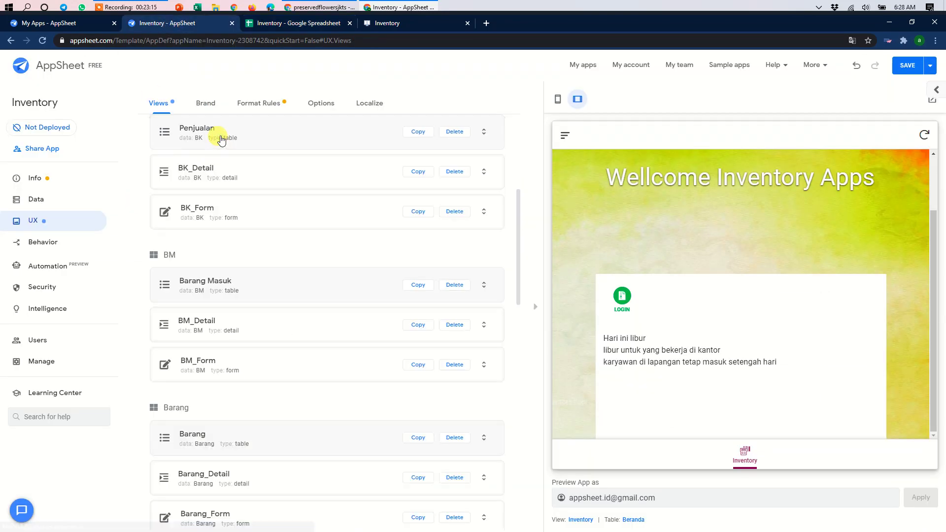
pyautogui.click(228, 281)
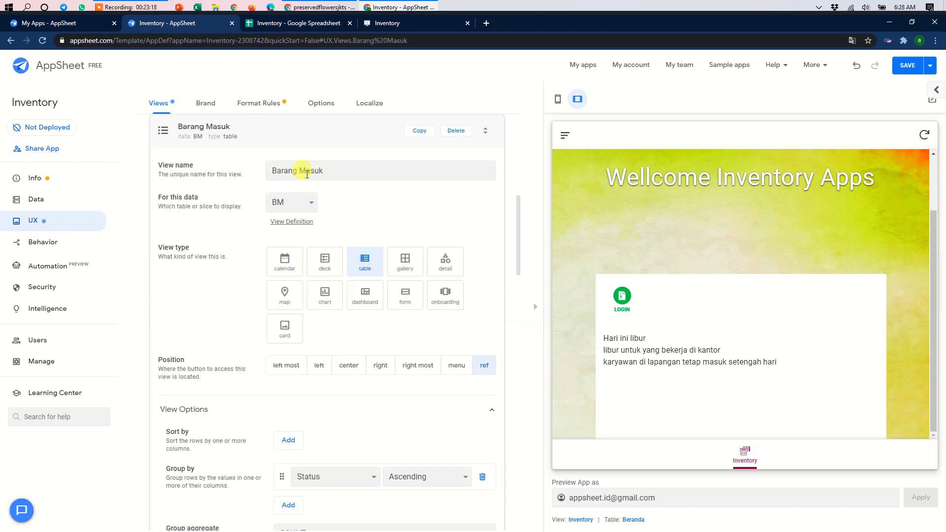
pyautogui.moveTo(328, 173); pyautogui.dragTo(262, 170)
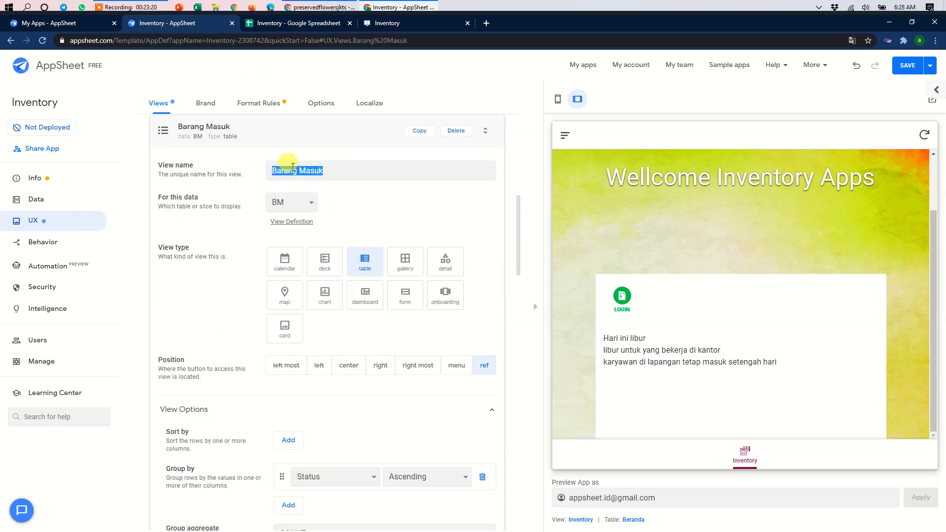
# Step: On the spreadsheet's Menu sheet, point out the empty UX cells below Menu Edit where further view names can go
pyautogui.click(306, 23)
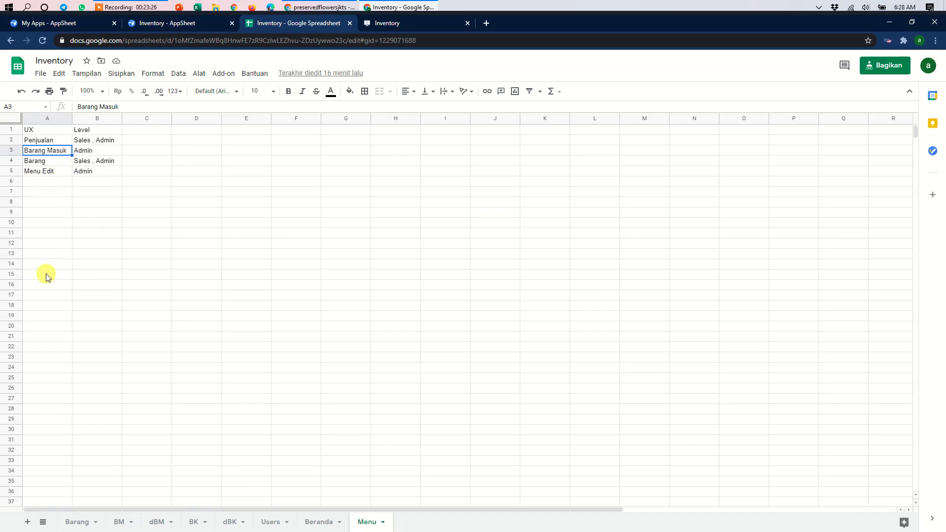
pyautogui.click(43, 182)
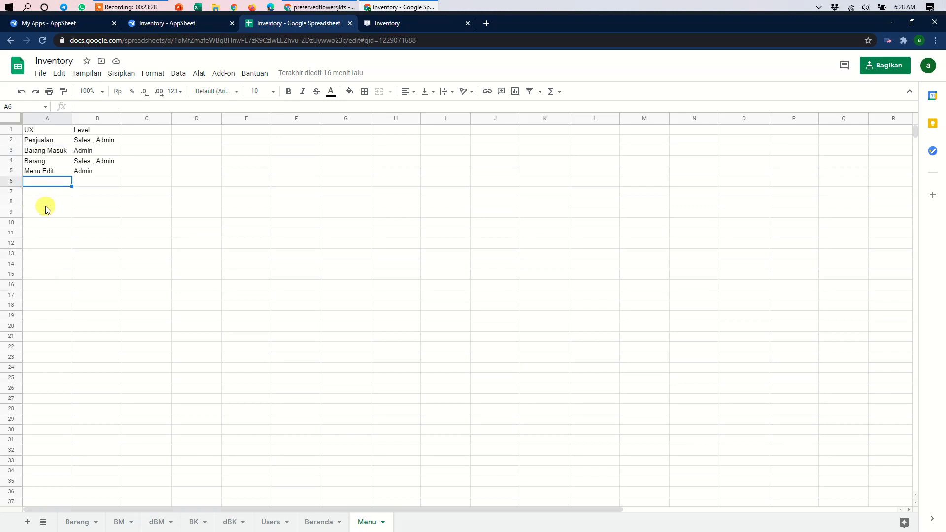
pyautogui.click(47, 222)
pyautogui.click(51, 201)
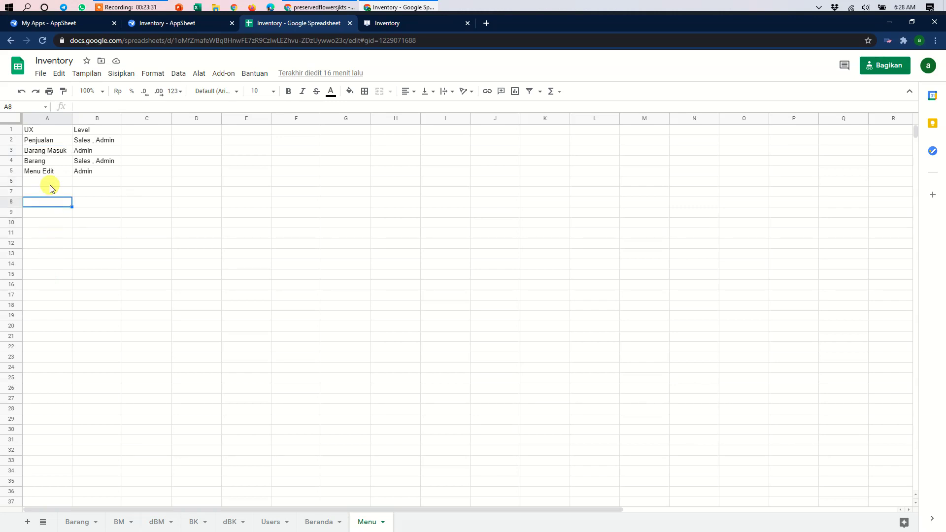
pyautogui.click(49, 182)
# Step: Return to the app editor, collapse the Barang Masuk view and inspect the Settings view under User Settings
pyautogui.click(178, 23)
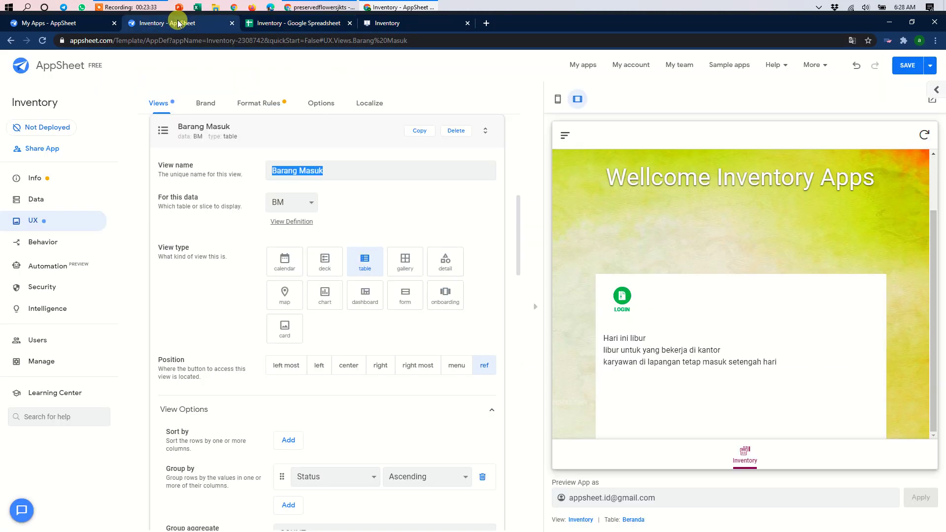
pyautogui.click(196, 127)
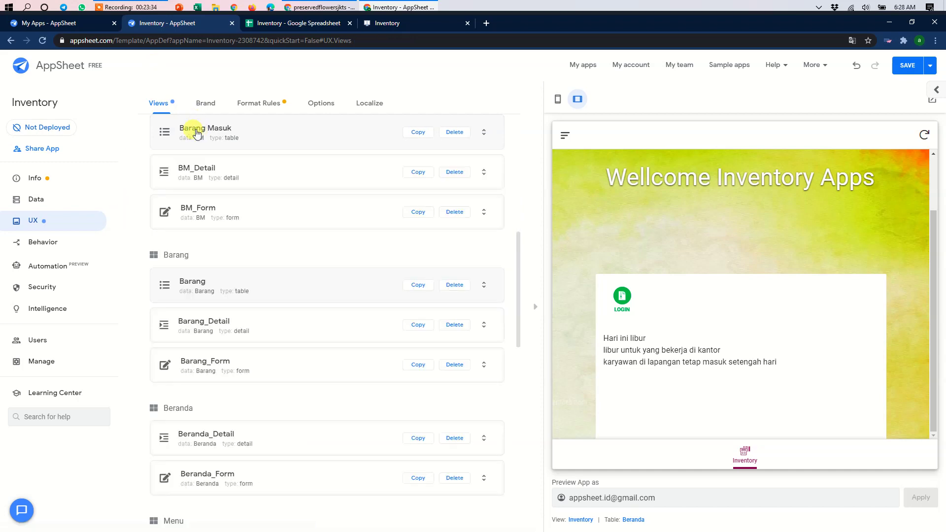
pyautogui.scroll(-10, 242, 285)
pyautogui.scroll(-5, 246, 295)
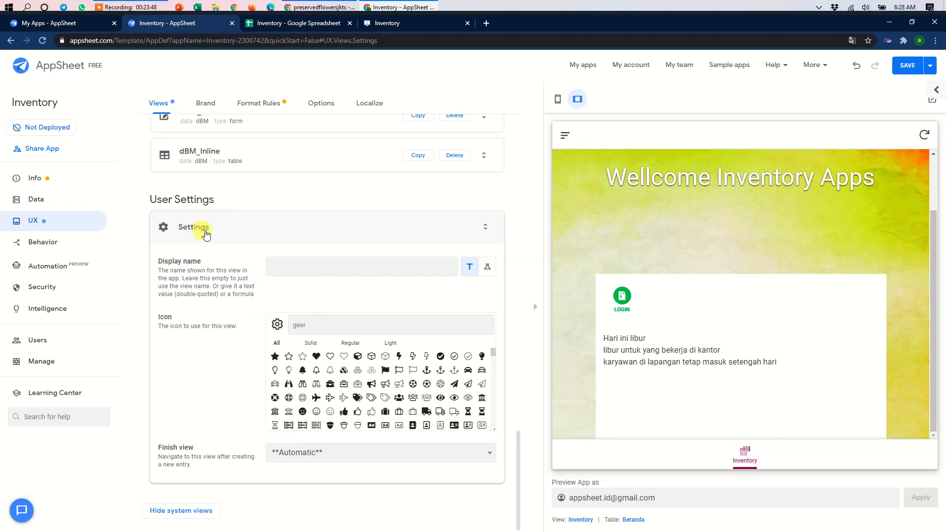
pyautogui.click(170, 226)
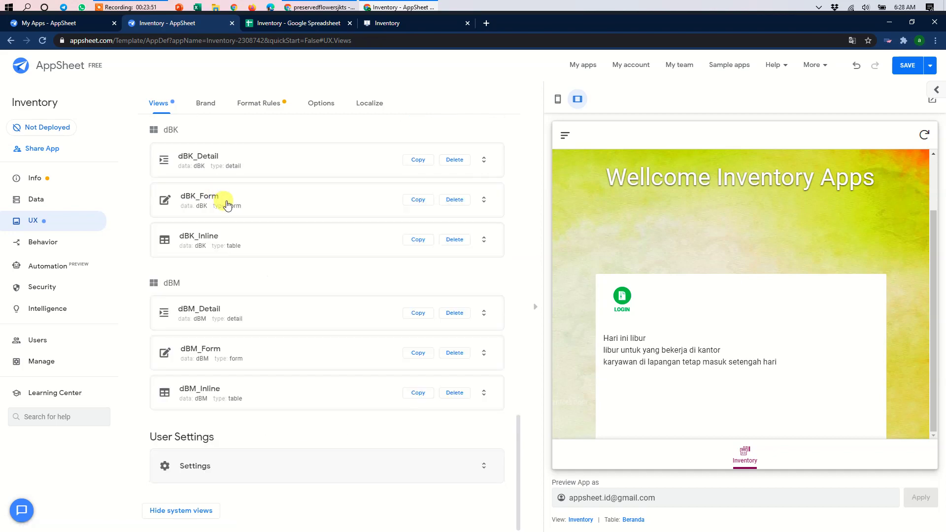
pyautogui.click(314, 472)
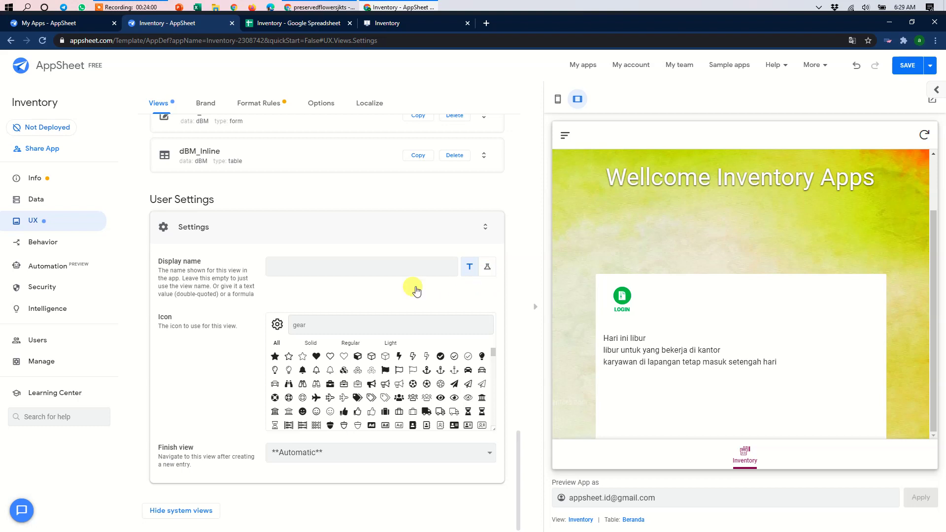
# Step: Check the display name modes of the Settings view, and briefly expand the Barang Masuk view to inspect its configuration
pyautogui.click(485, 270)
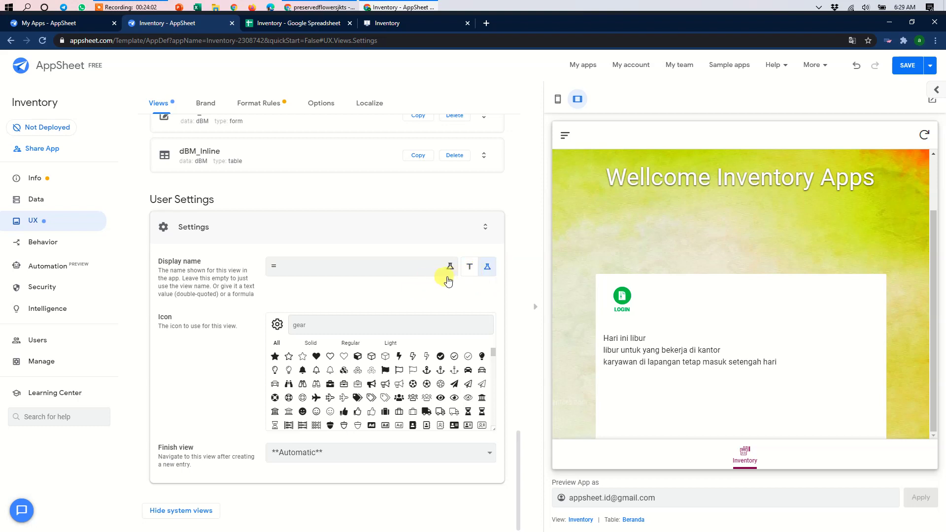
pyautogui.click(468, 267)
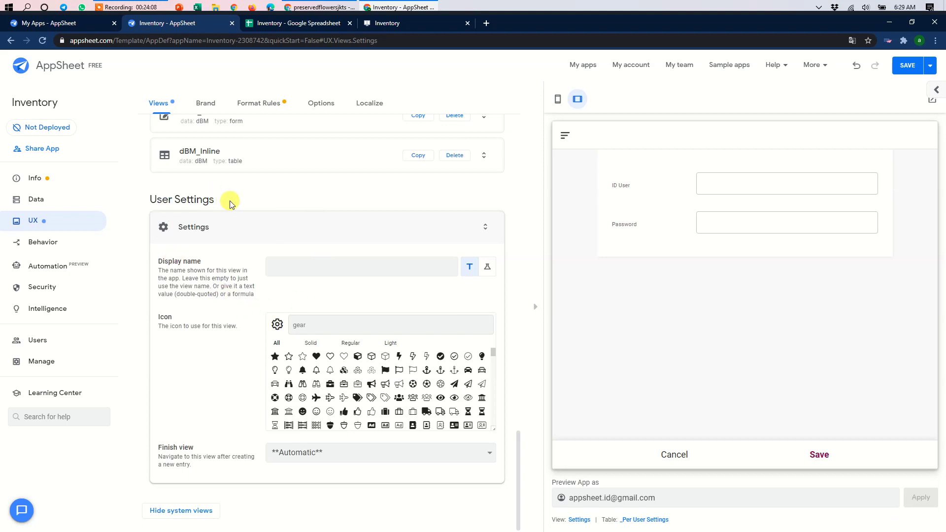
pyautogui.scroll(4, 276, 239)
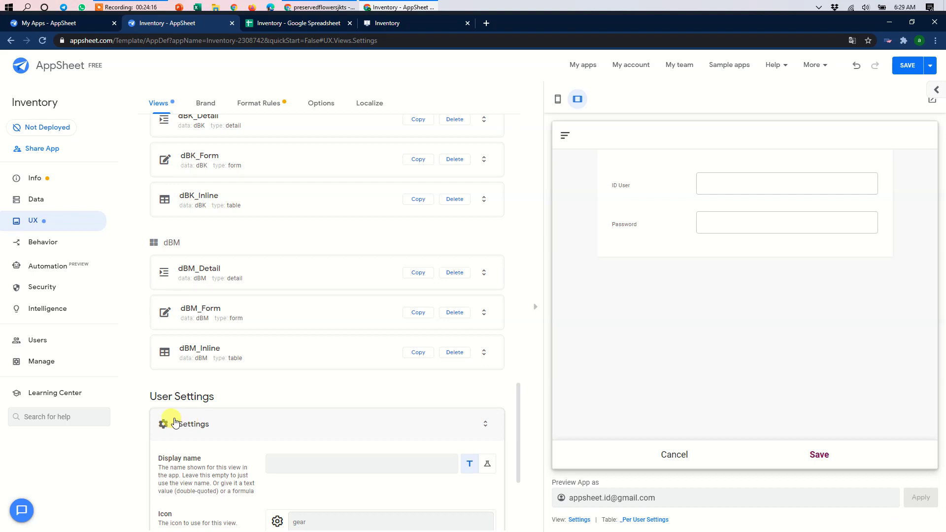
pyautogui.scroll(10, 275, 214)
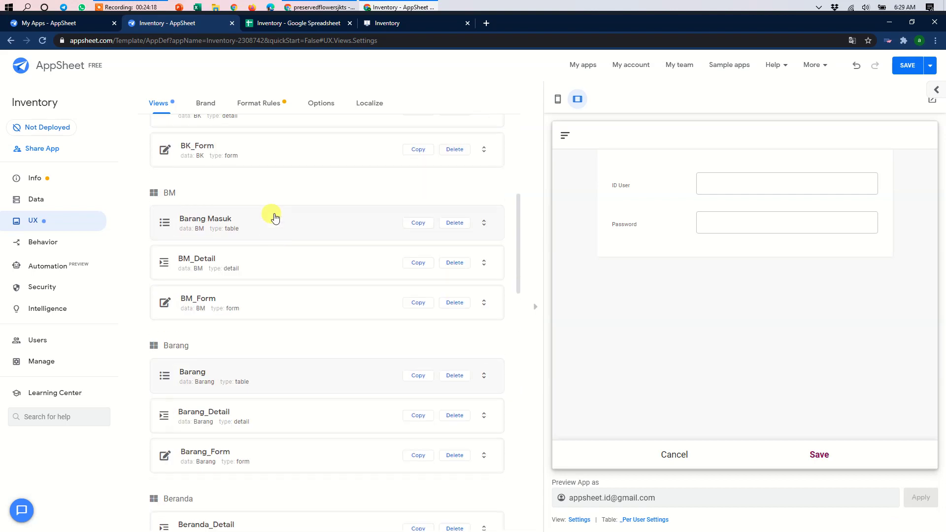
pyautogui.click(244, 221)
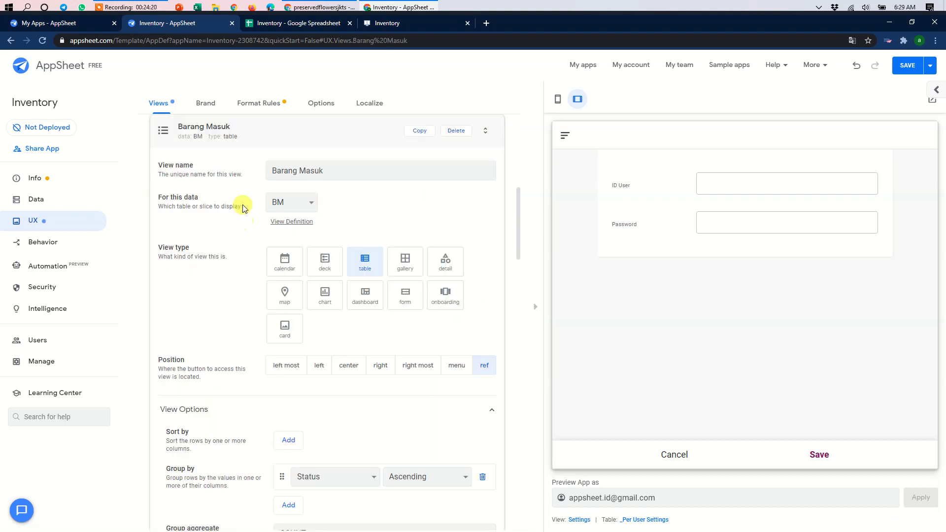
pyautogui.click(208, 131)
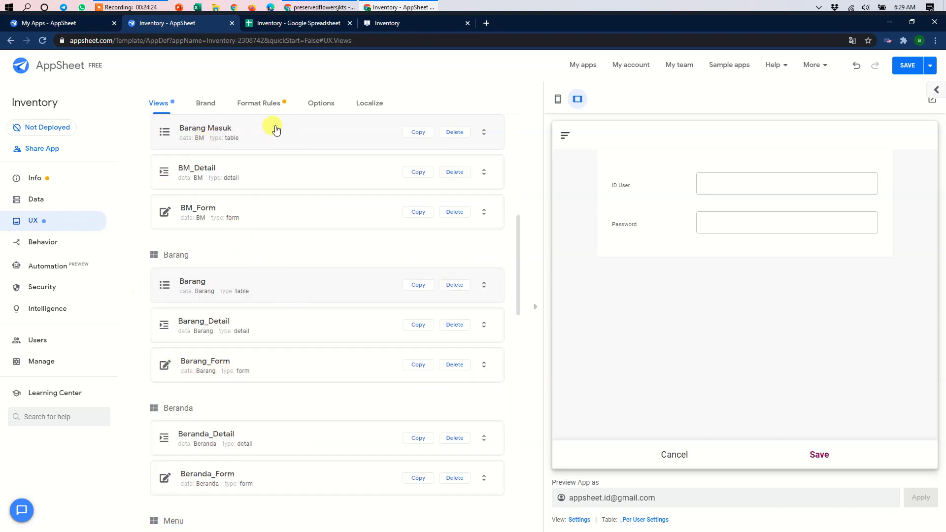
# Step: Set the Finish view of the Settings view under User Settings to Inventory, and save the app with data verification
pyautogui.scroll(-15, 290, 373)
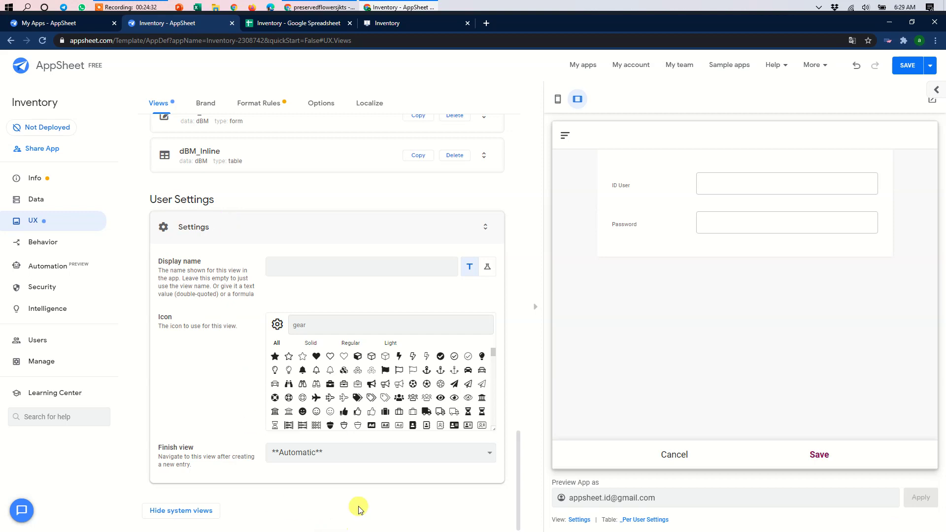
pyautogui.click(400, 454)
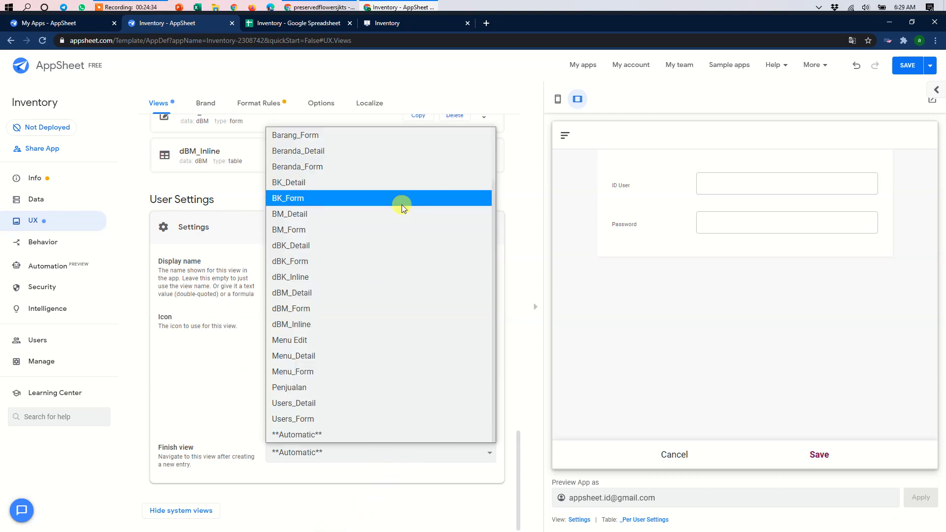
pyautogui.scroll(3, 401, 205)
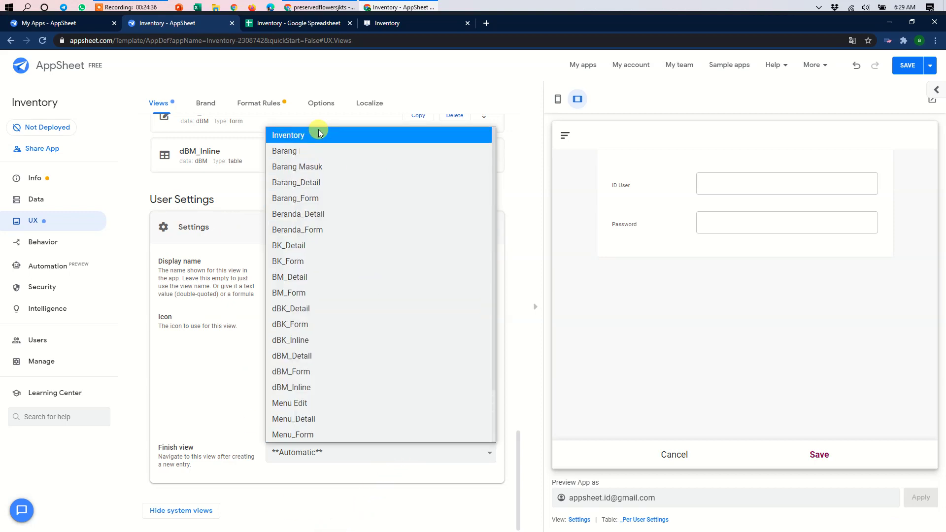
pyautogui.click(318, 132)
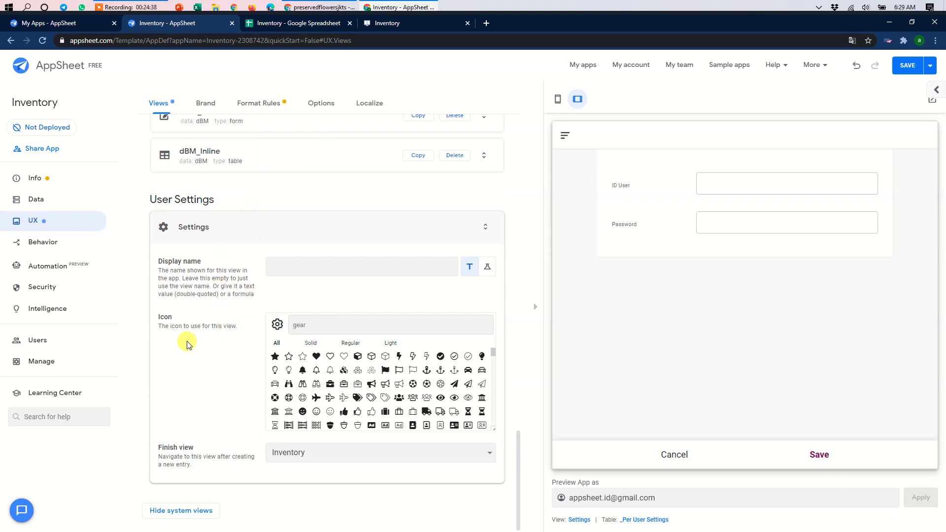
pyautogui.click(230, 232)
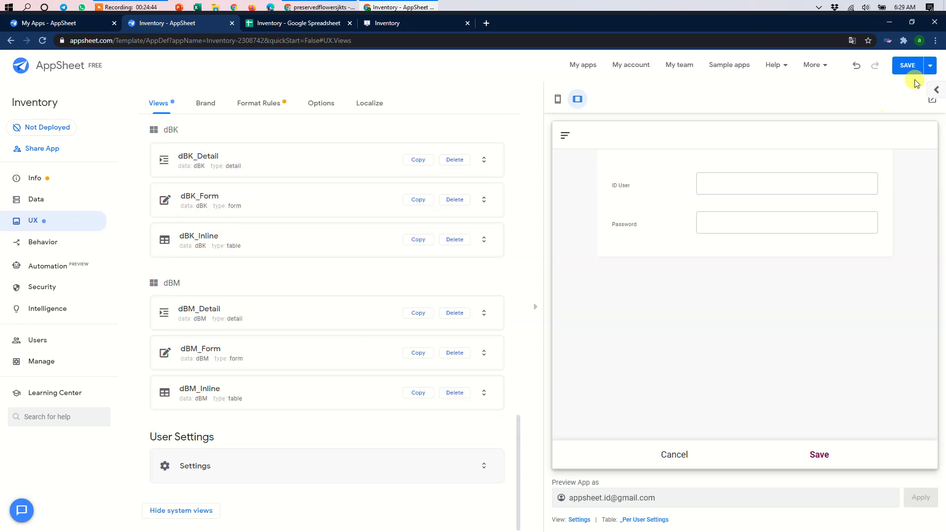
pyautogui.click(930, 66)
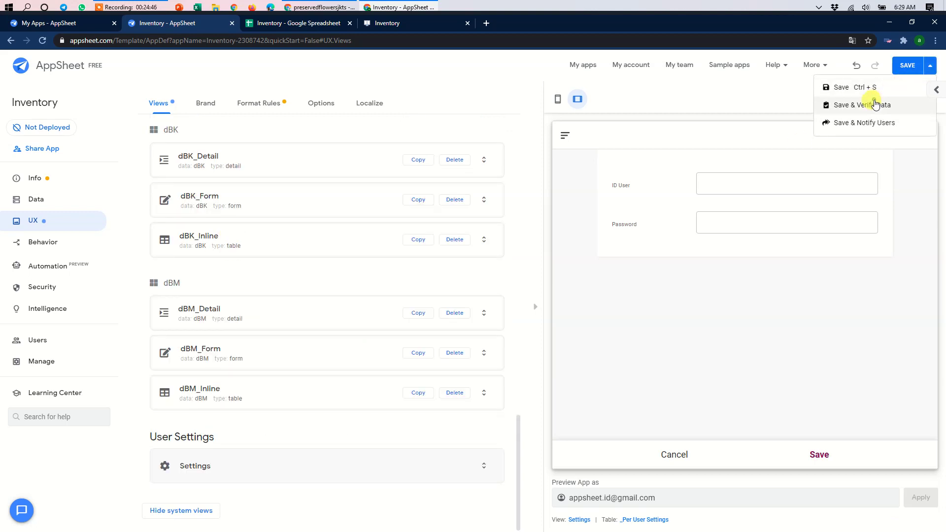
pyautogui.click(875, 103)
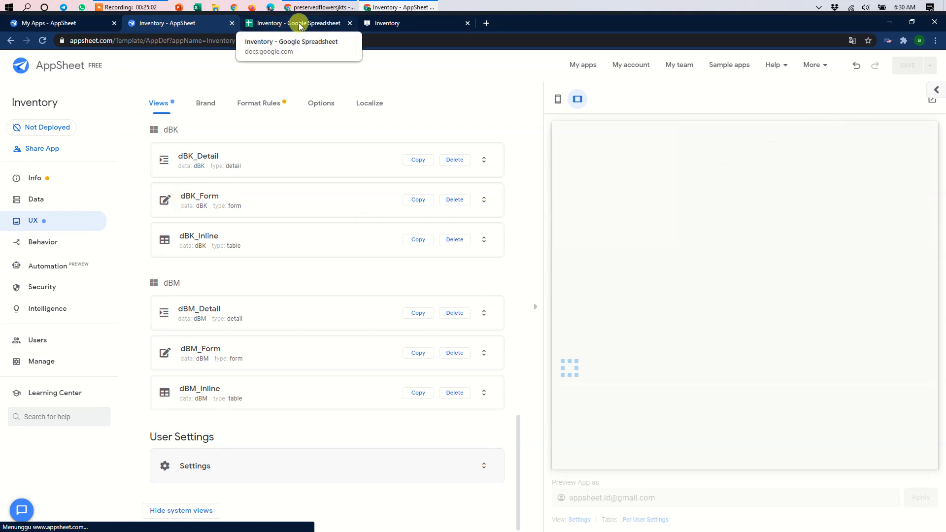
# Step: Open the Beranda table's updates-allowed expression, remove the blank line after SWITCH(usersettings(level), and highlight UPDATES_ONLY for the admin level
pyautogui.click(38, 202)
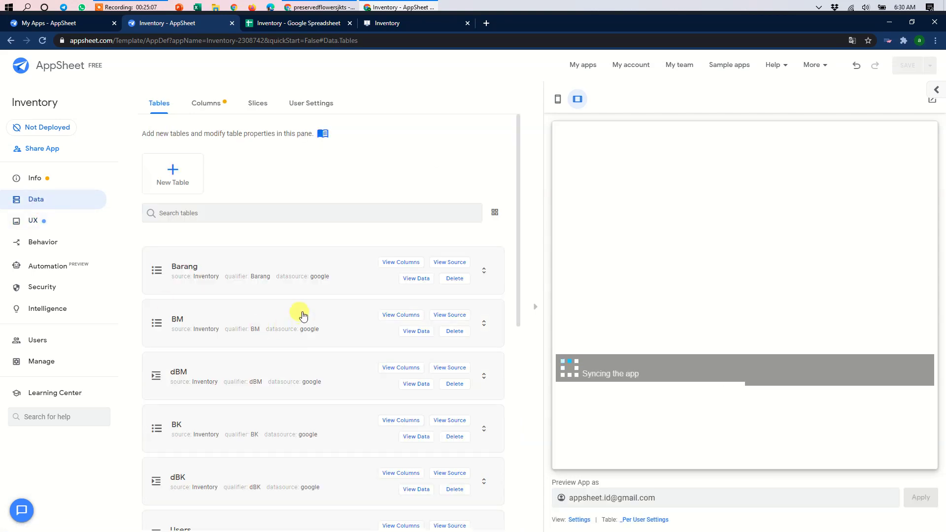
pyautogui.scroll(-8, 302, 316)
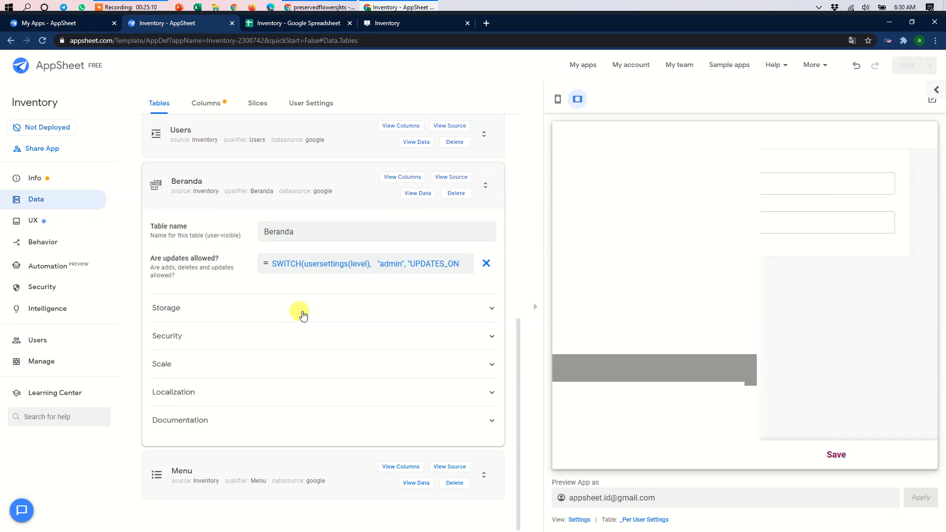
pyautogui.click(346, 264)
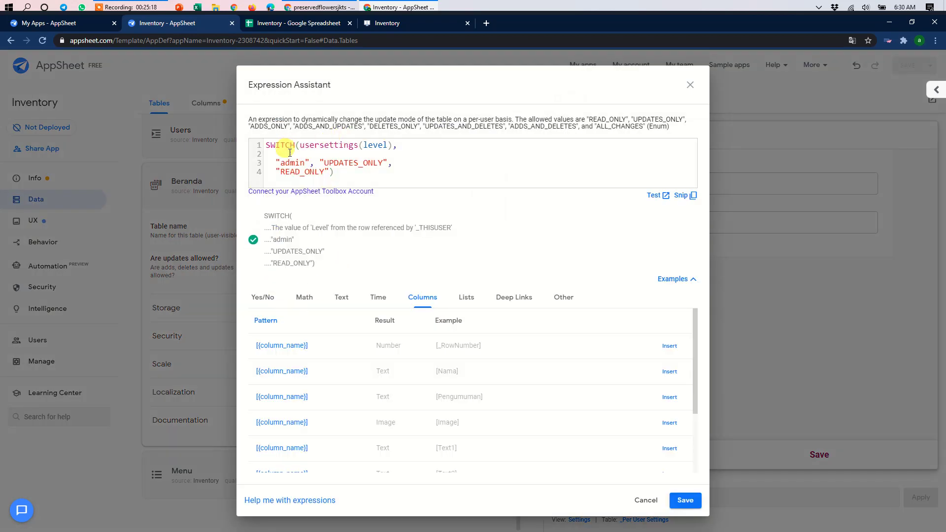
pyautogui.press('BackSpace')
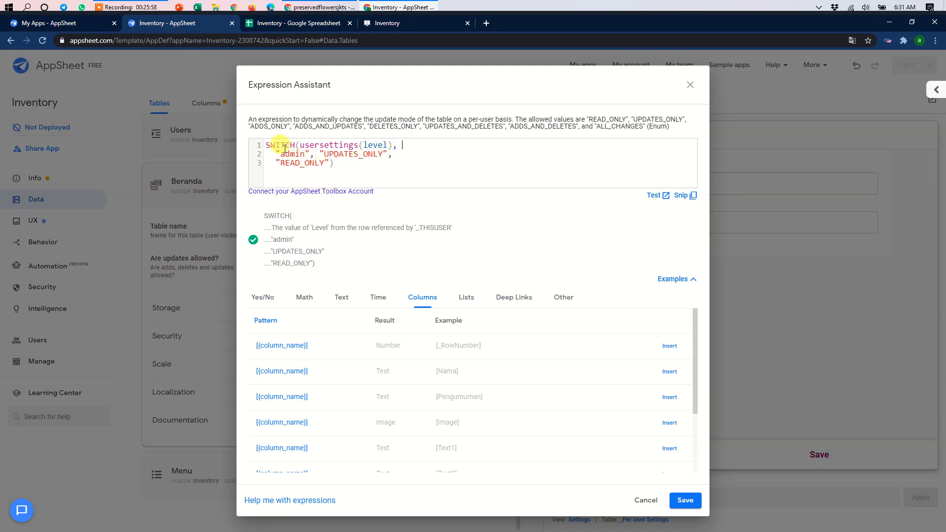
pyautogui.doubleClick(359, 154)
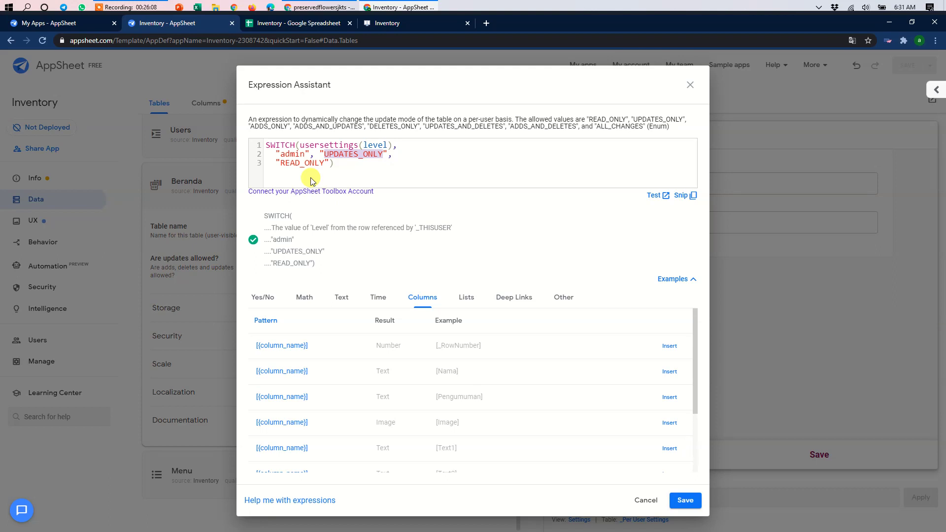
# Step: Save the Beranda table's update-mode SWITCH expression, giving admin UPDATES_ONLY and everyone else READ_ONLY
pyautogui.doubleClick(302, 163)
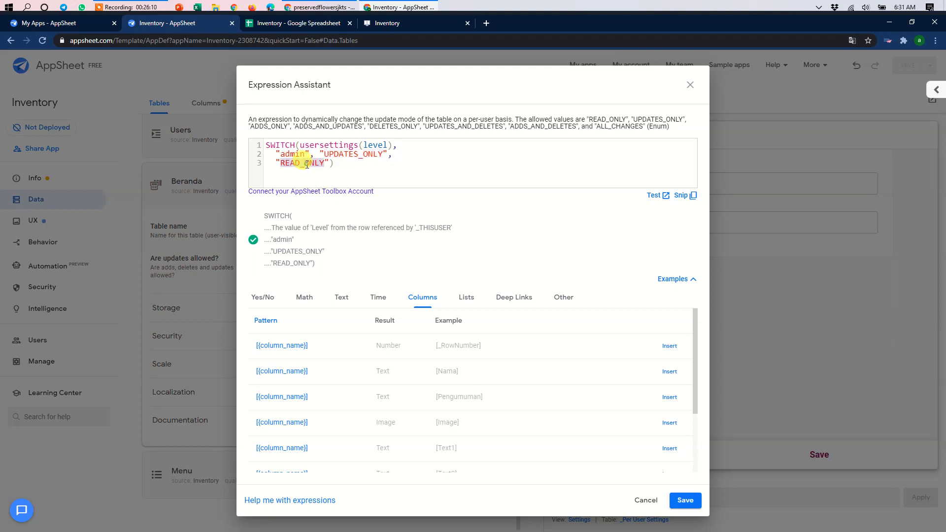
pyautogui.click(382, 158)
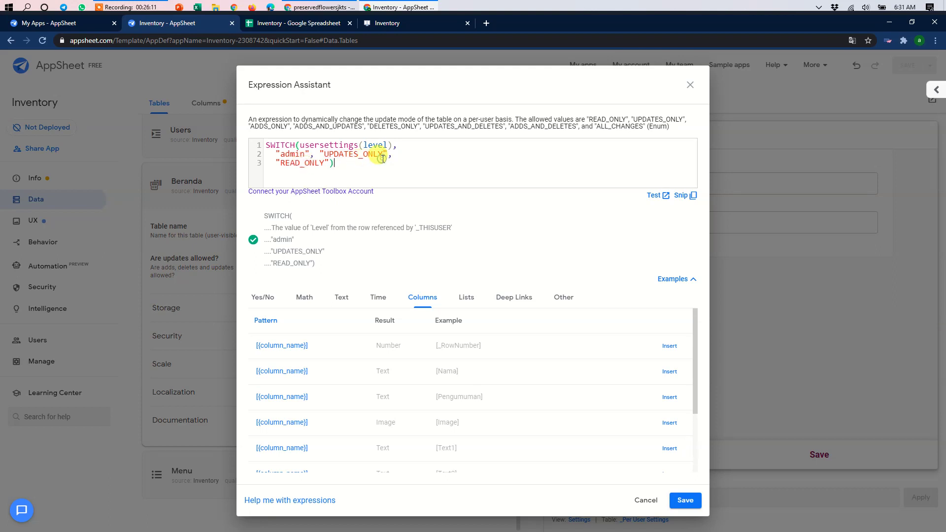
pyautogui.click(684, 500)
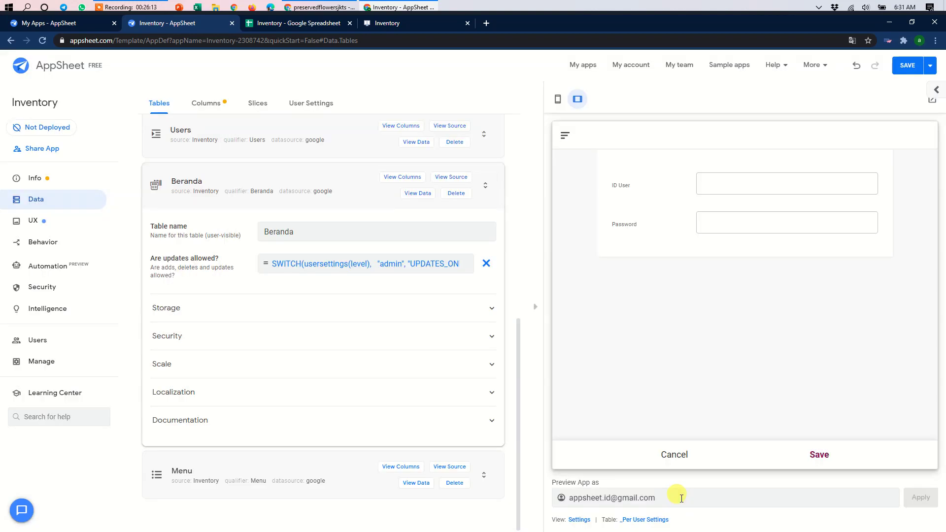
# Step: Reopen the Beranda table's settings and review its update-mode expression without changing it
pyautogui.click(197, 185)
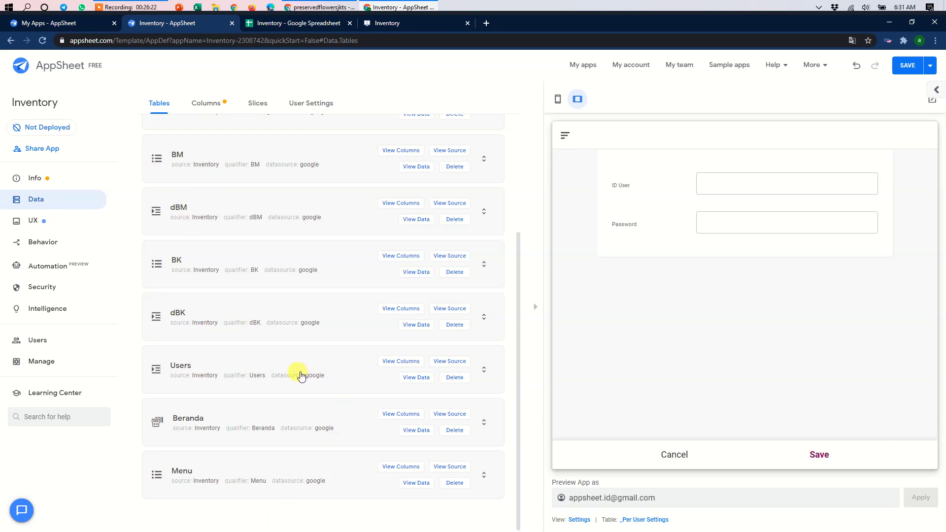
pyautogui.click(254, 418)
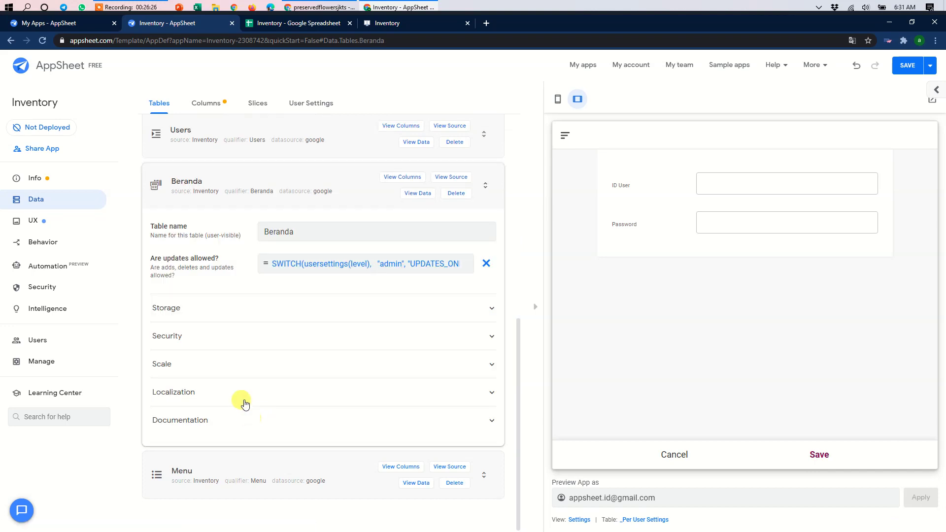
pyautogui.click(404, 259)
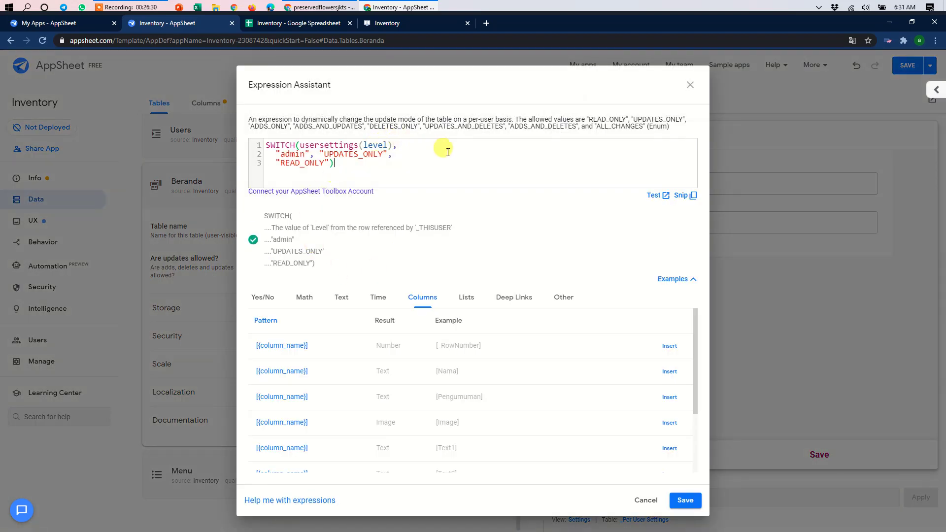
pyautogui.click(690, 85)
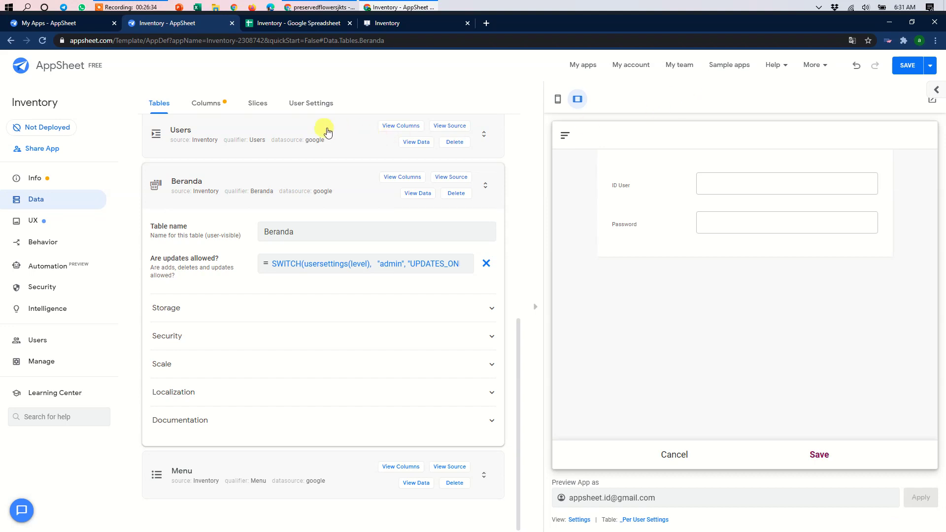
# Step: Switch to the Inventory spreadsheet in Google Sheets and enter "Transaksi" in cell A3 of the Beranda sheet
pyautogui.click(312, 25)
pyautogui.click(343, 265)
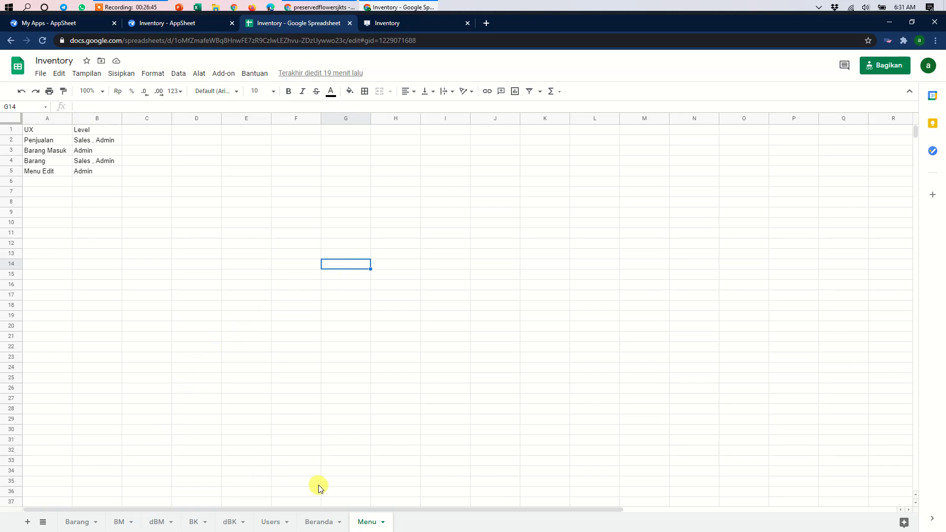
pyautogui.click(318, 522)
pyautogui.click(30, 152)
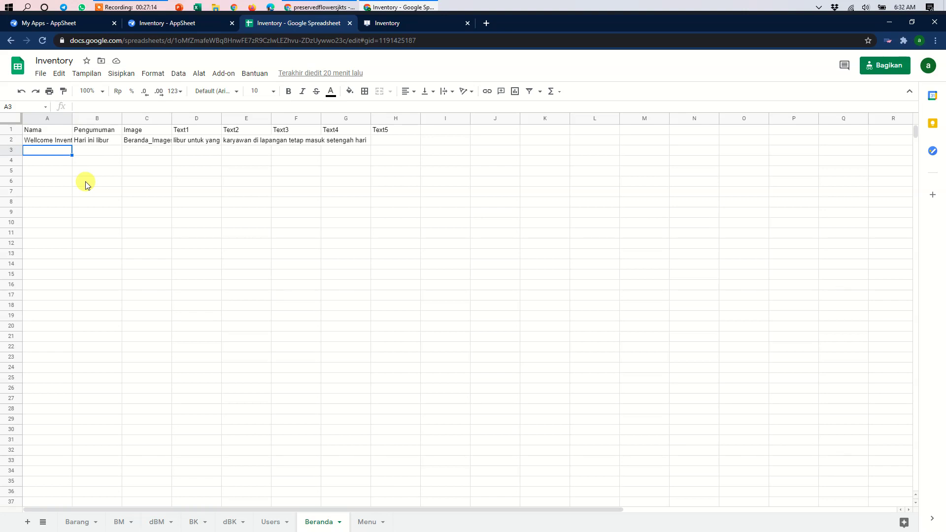
pyautogui.write('Transaksi')
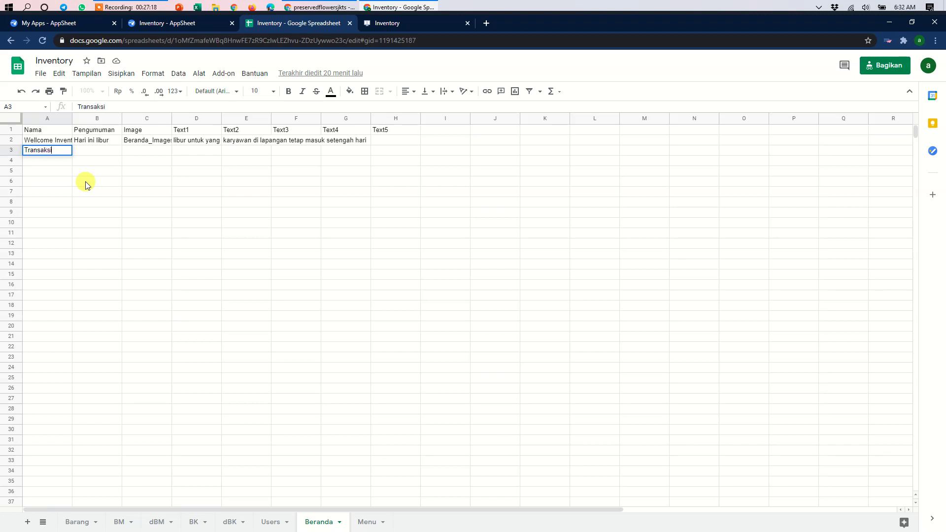
pyautogui.click(193, 194)
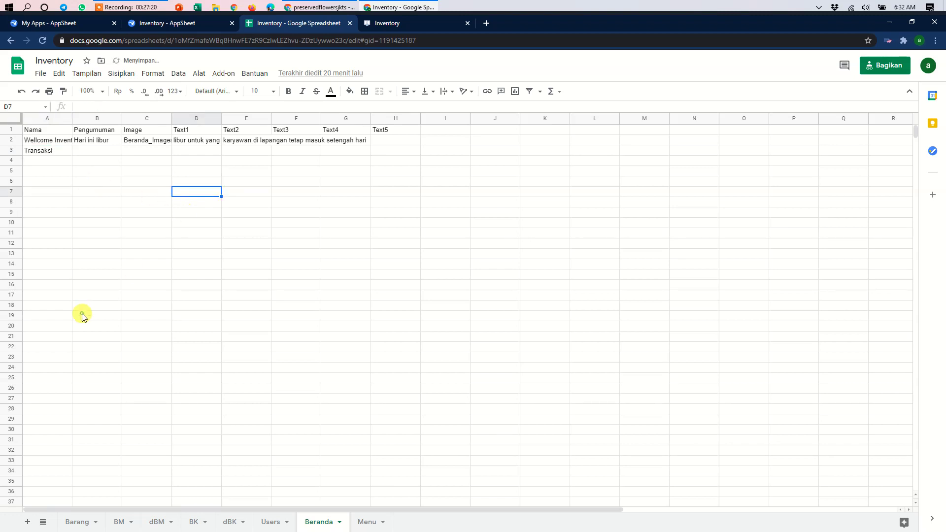
# Step: Look over the running Inventory app and the AppSheet table list, and compare the two Nama entries in the Beranda sheet
pyautogui.click(413, 25)
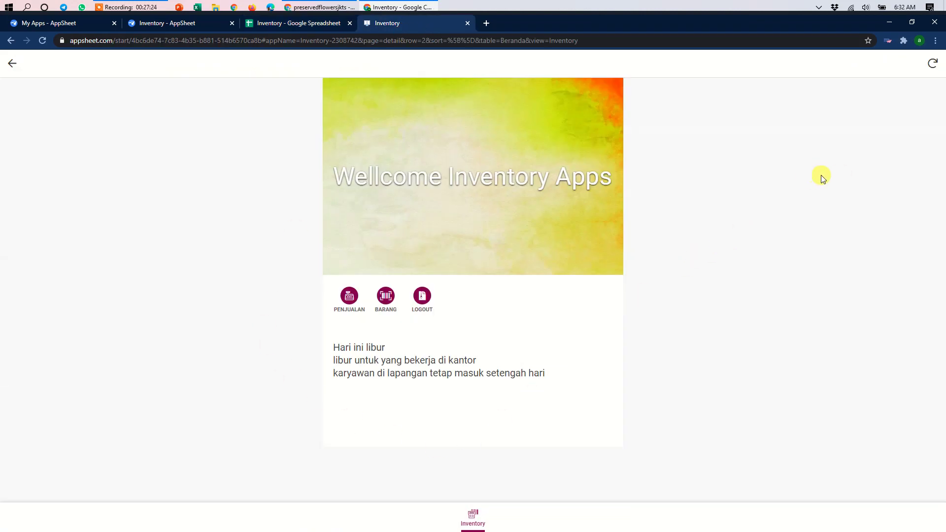
pyautogui.click(191, 24)
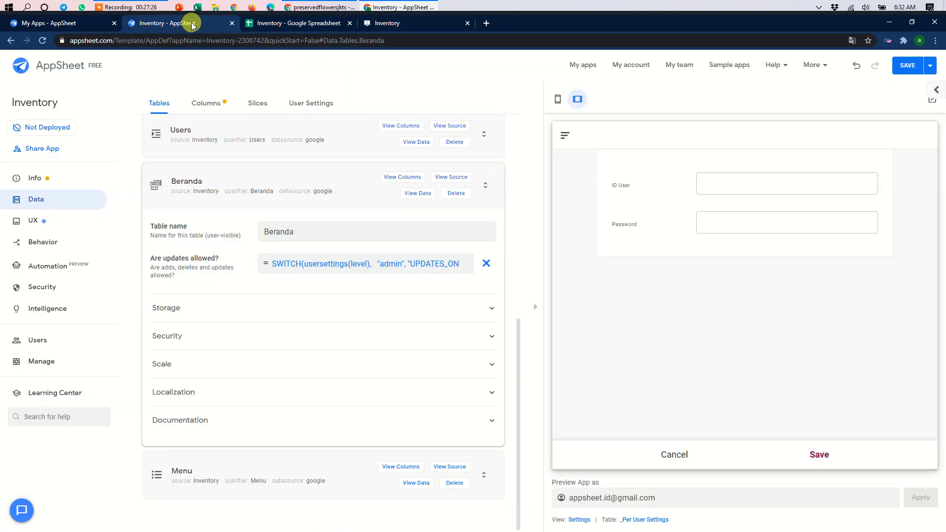
pyautogui.click(292, 195)
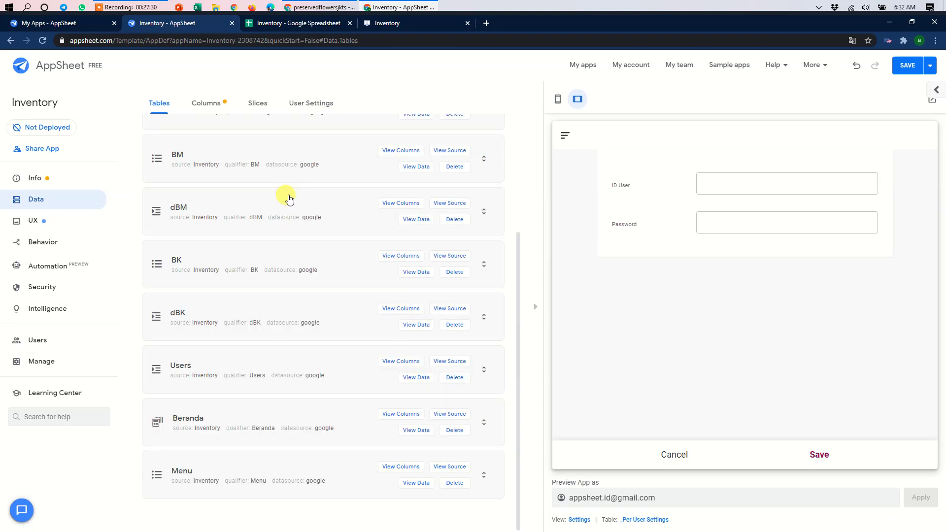
pyautogui.click(296, 22)
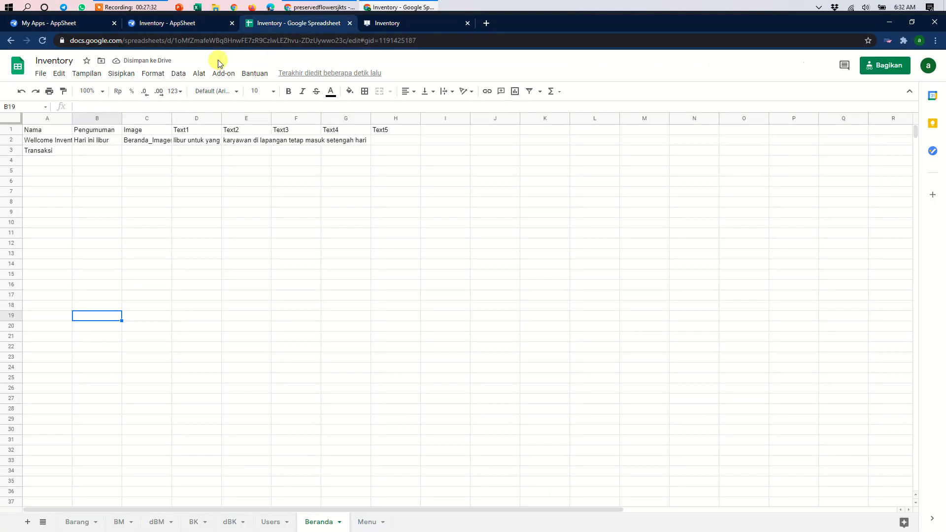
pyautogui.click(46, 151)
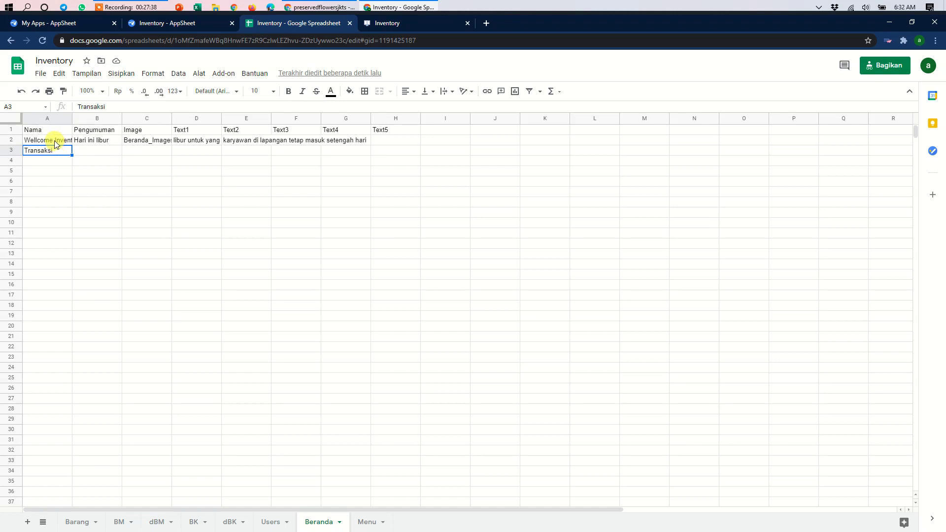
pyautogui.click(56, 142)
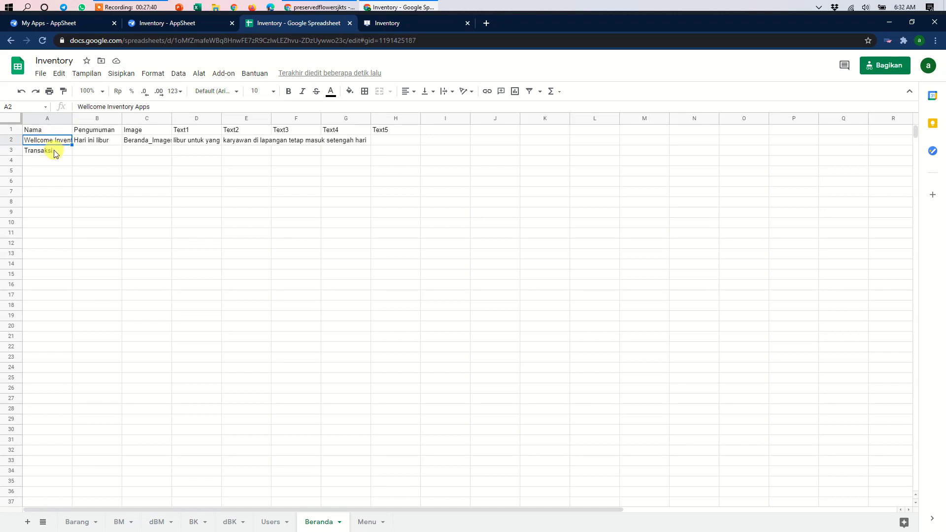
pyautogui.click(54, 151)
pyautogui.click(57, 141)
# Step: Switch to the AppSheet editor and open the behavior settings of the Beranda table's Penjualan action
pyautogui.click(177, 23)
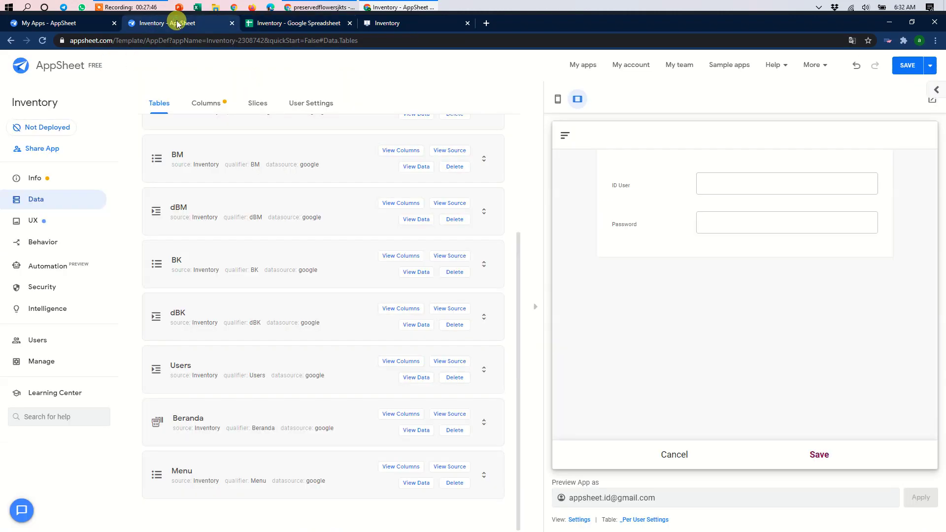
pyautogui.click(52, 244)
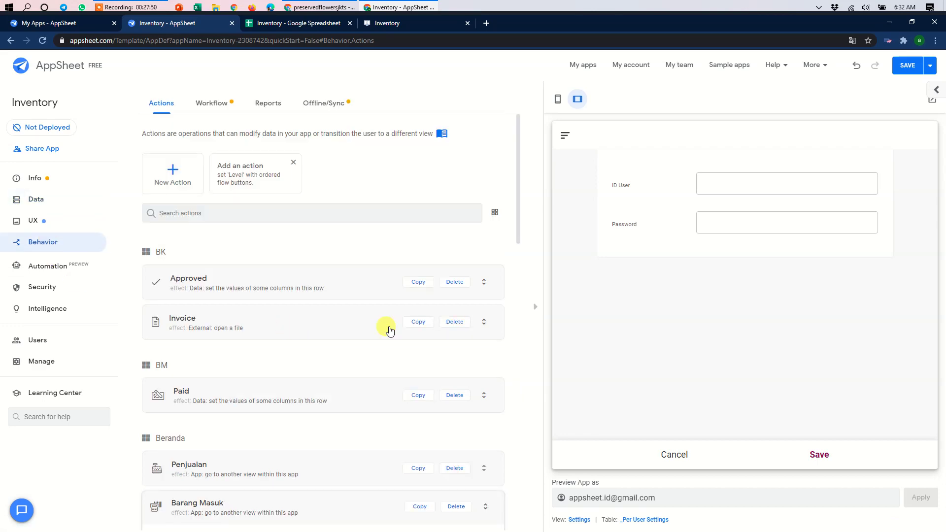
pyautogui.scroll(-3, 291, 365)
pyautogui.click(296, 365)
pyautogui.scroll(-1, 266, 271)
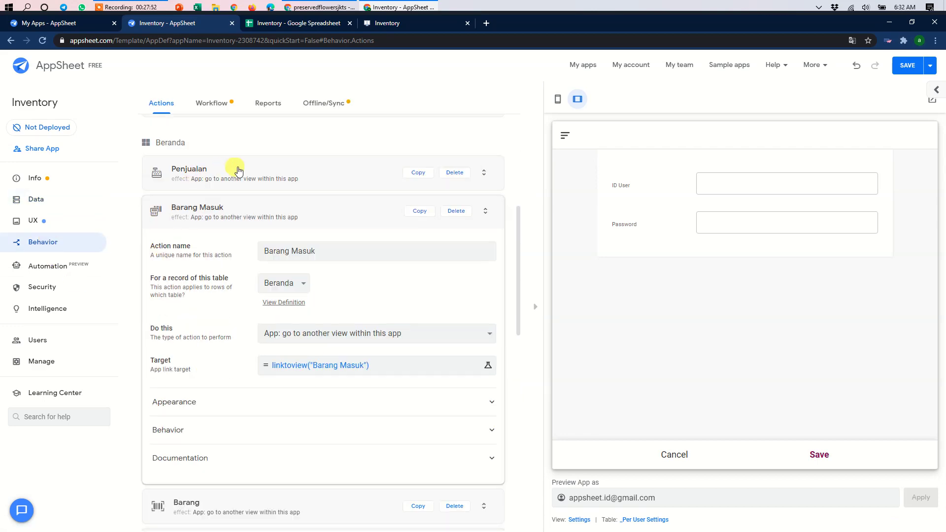
pyautogui.click(247, 175)
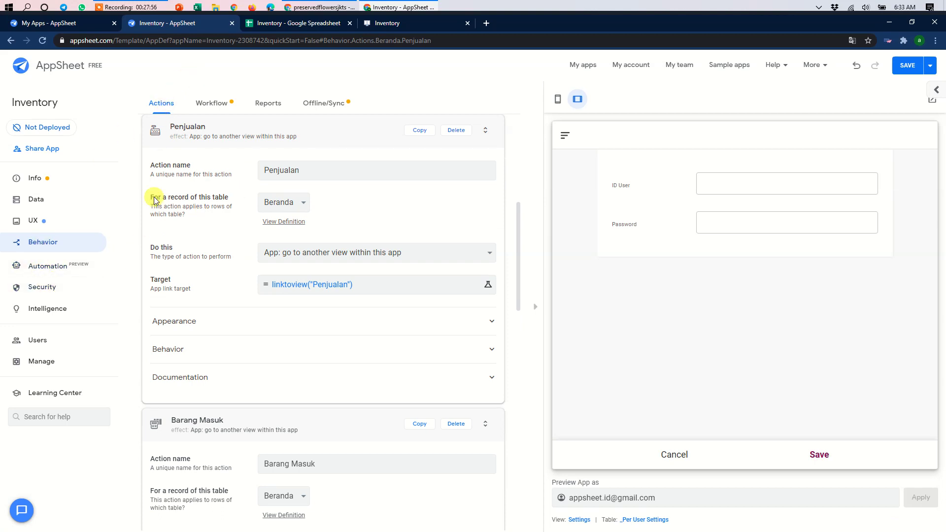
pyautogui.click(272, 347)
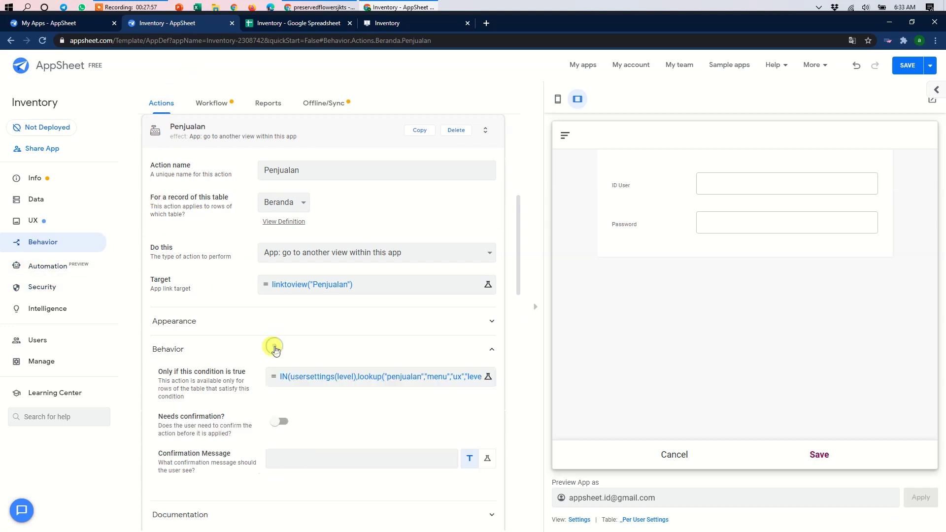
# Step: Wrap the Penjualan action's IN condition in an AND function, with the IN expression and closing parenthesis on separate lines
pyautogui.click(335, 377)
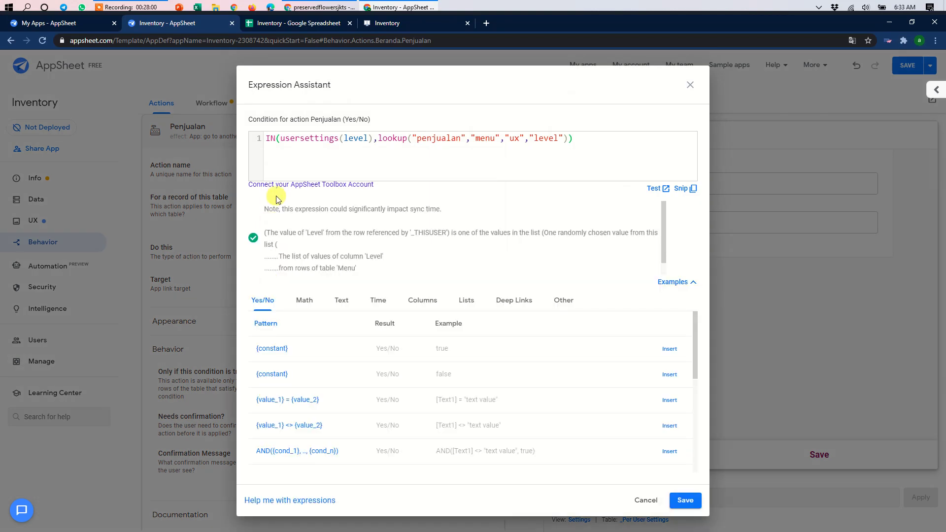
pyautogui.click(266, 138)
pyautogui.write('AND')
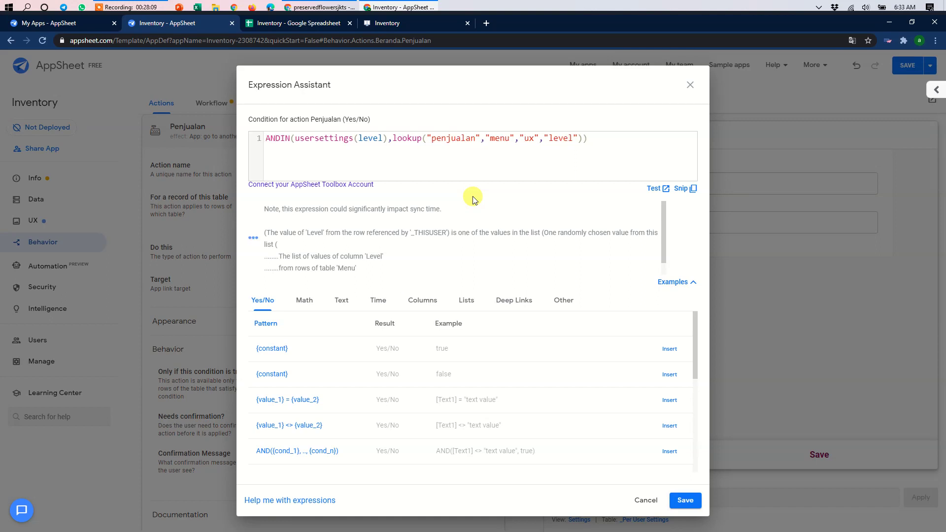
pyautogui.write('(')
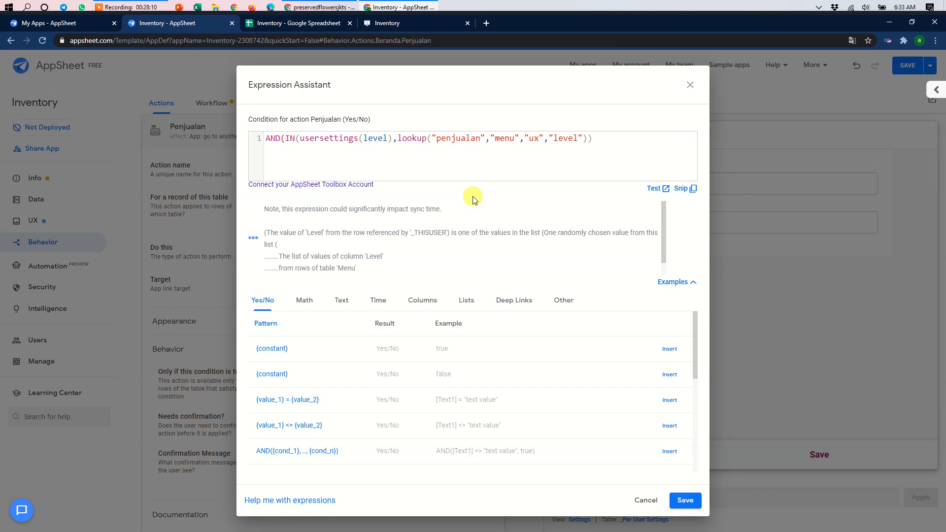
pyautogui.press('Return')
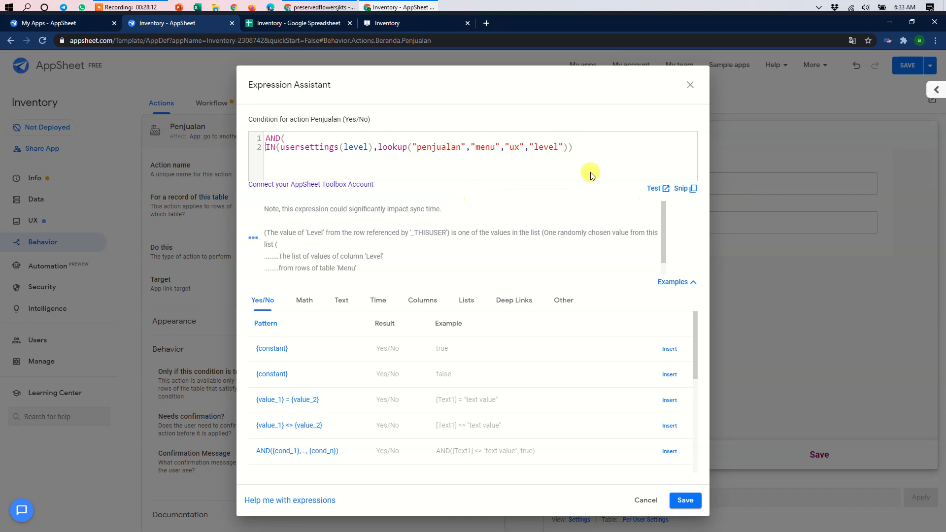
pyautogui.click(570, 148)
pyautogui.write(')')
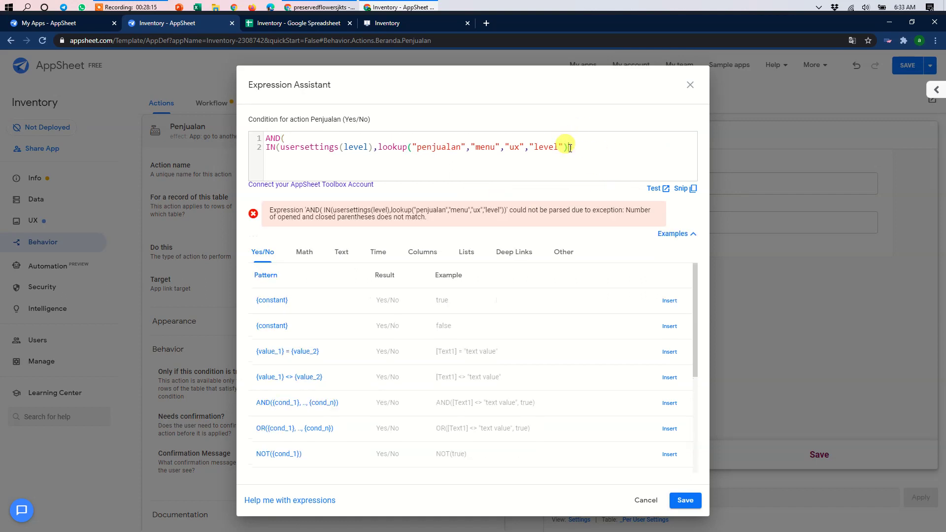
pyautogui.press('Return')
pyautogui.click(570, 148)
# Step: Add [_rownumber]=3 as the second condition inside the AND expression, separated from the IN expression by a comma
pyautogui.write(',')
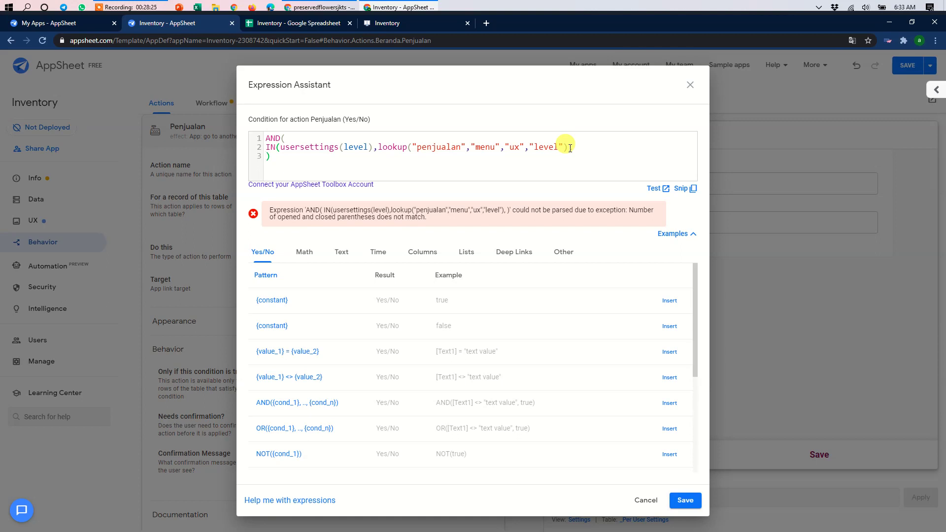
pyautogui.write('[')
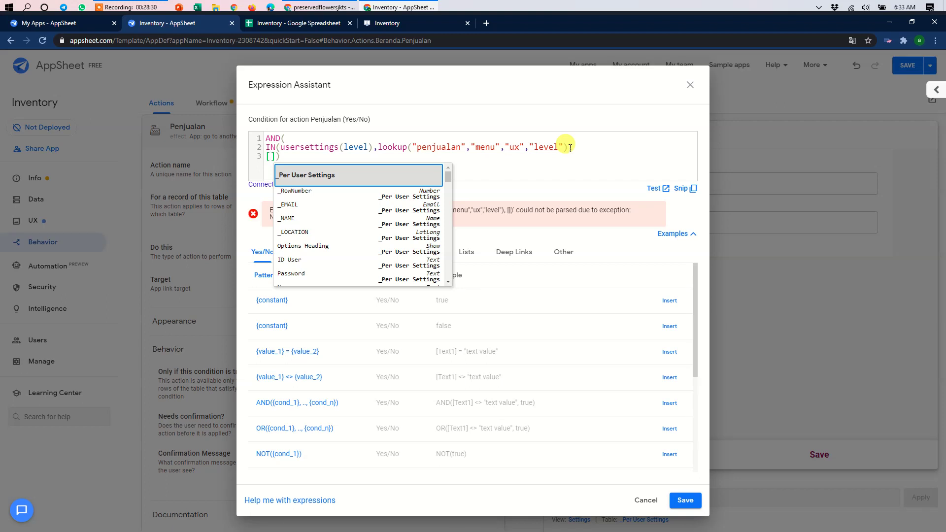
pyautogui.write('_row')
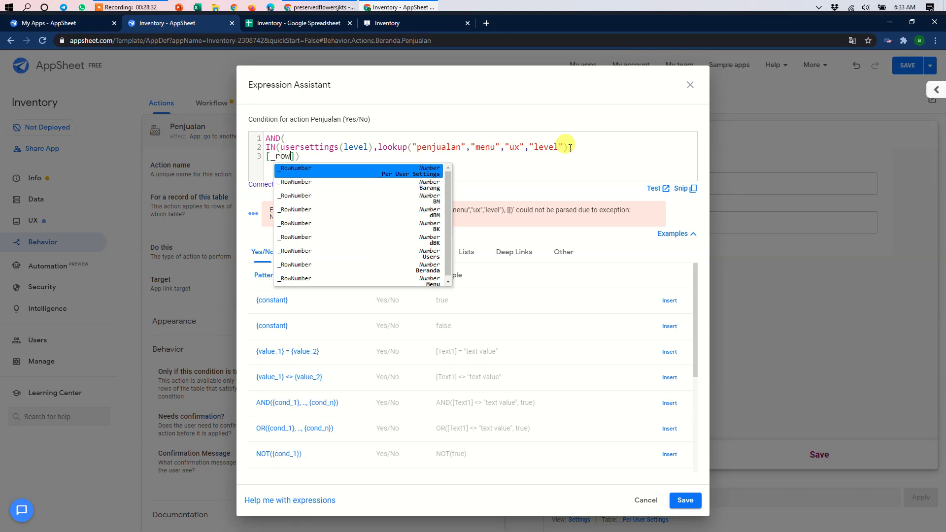
pyautogui.write('number]')
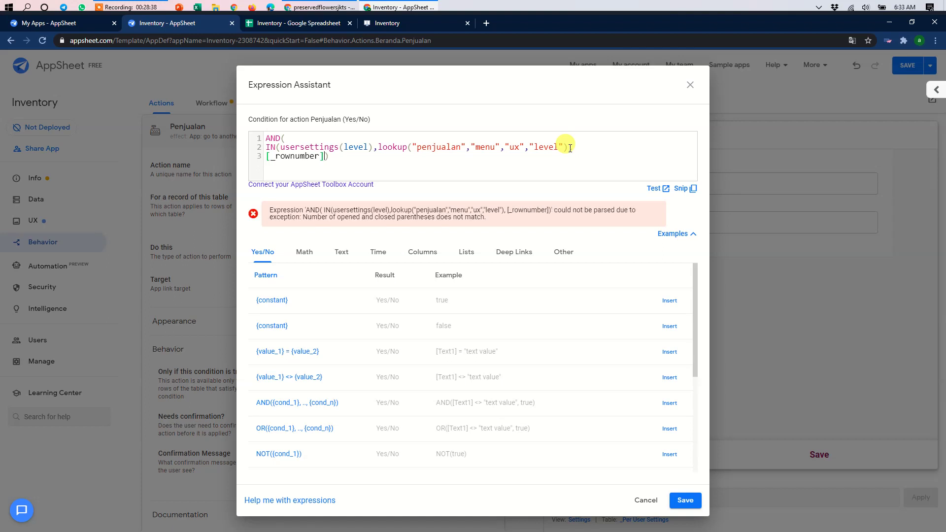
pyautogui.write('=3')
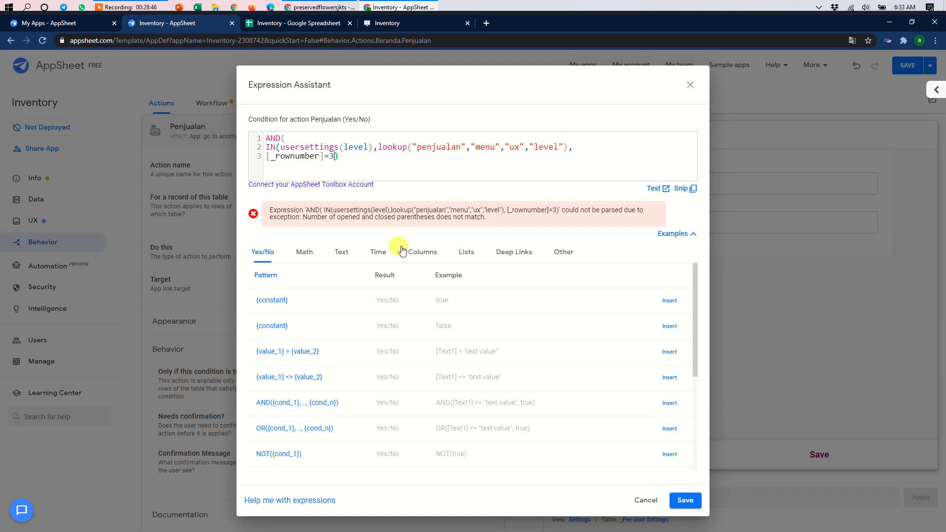
# Step: Add the missing closing parenthesis of the IN function before the comma on the second line
pyautogui.click(344, 157)
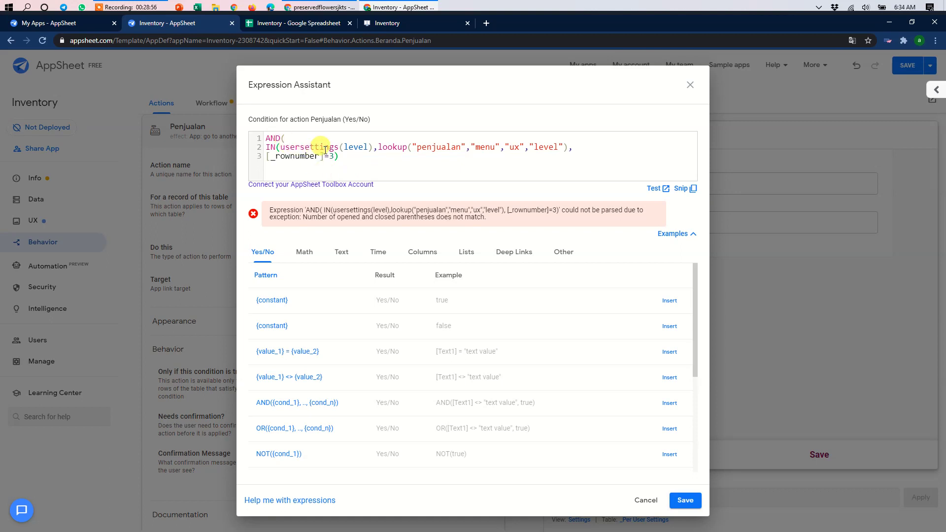
pyautogui.click(572, 148)
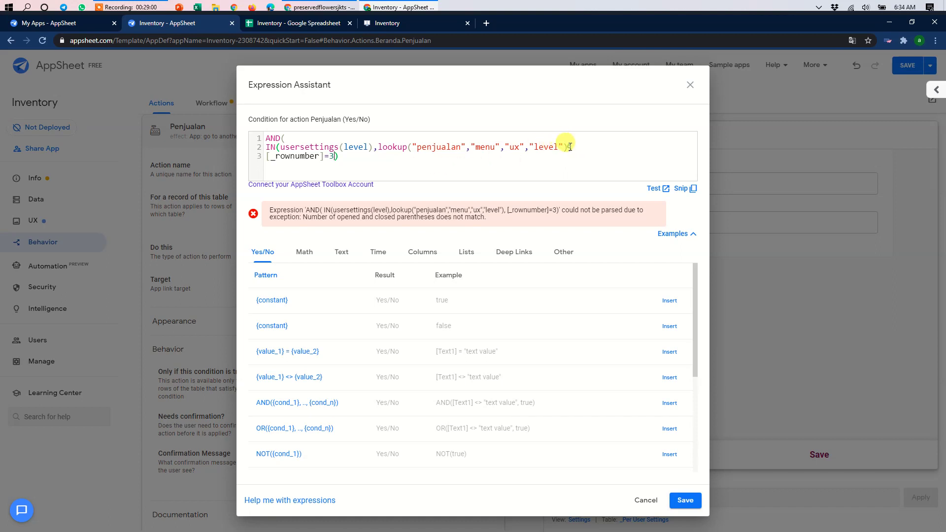
pyautogui.write(',')
pyautogui.write(')')
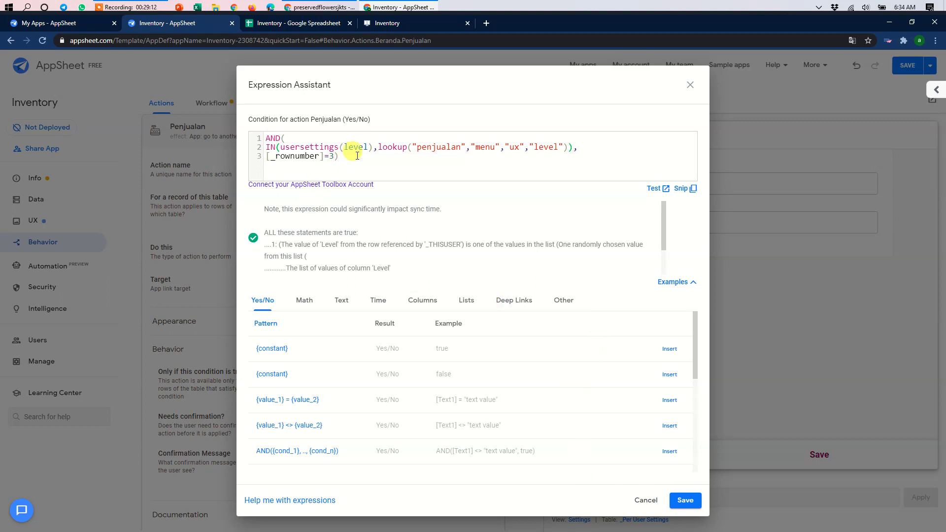
# Step: Save the Penjualan action's combined AND condition and collapse that action's settings
pyautogui.moveTo(357, 156); pyautogui.dragTo(260, 131)
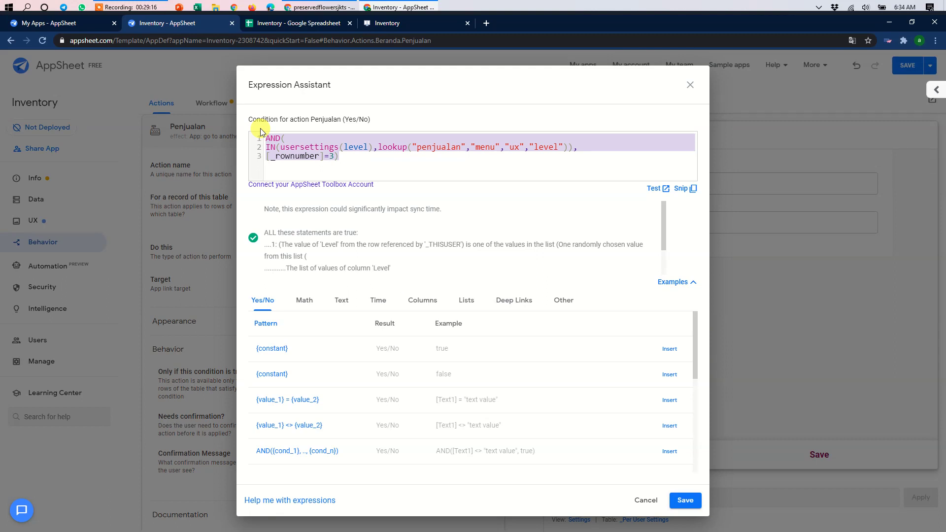
pyautogui.click(686, 500)
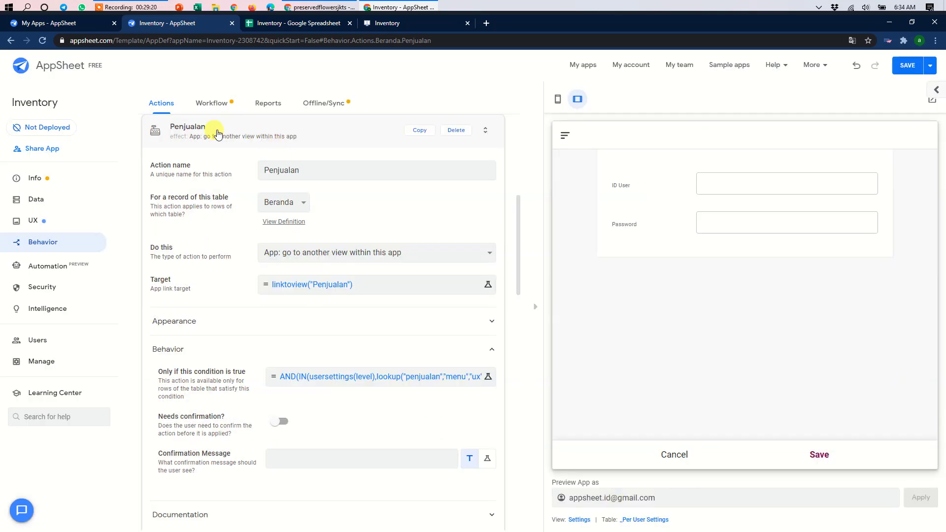
pyautogui.click(217, 134)
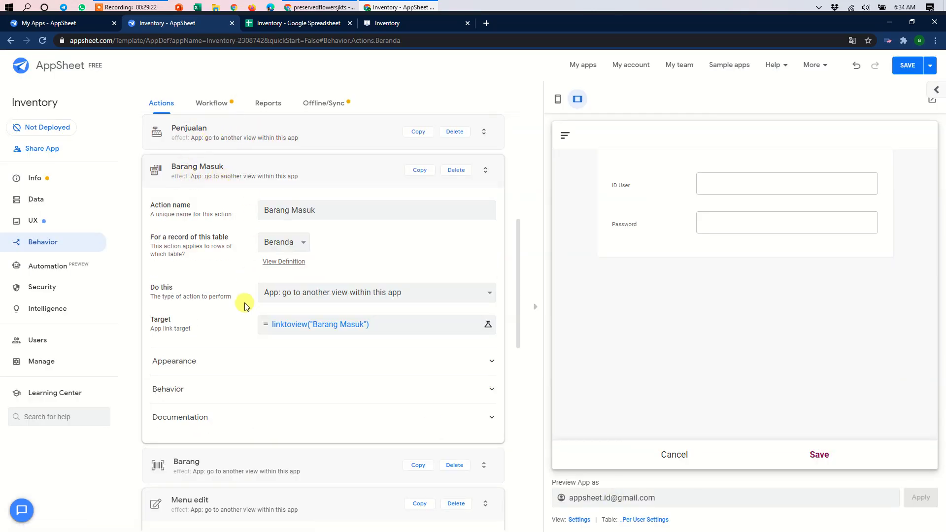
# Step: Open the Barang Masuk action's display condition and start an AND function on its own line before the IN expression
pyautogui.click(274, 388)
pyautogui.scroll(-2, 345, 338)
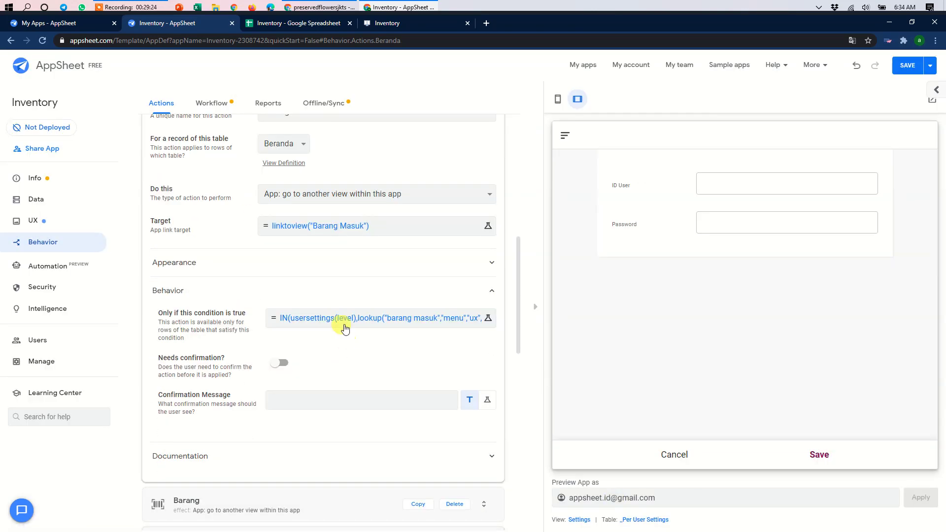
pyautogui.click(346, 319)
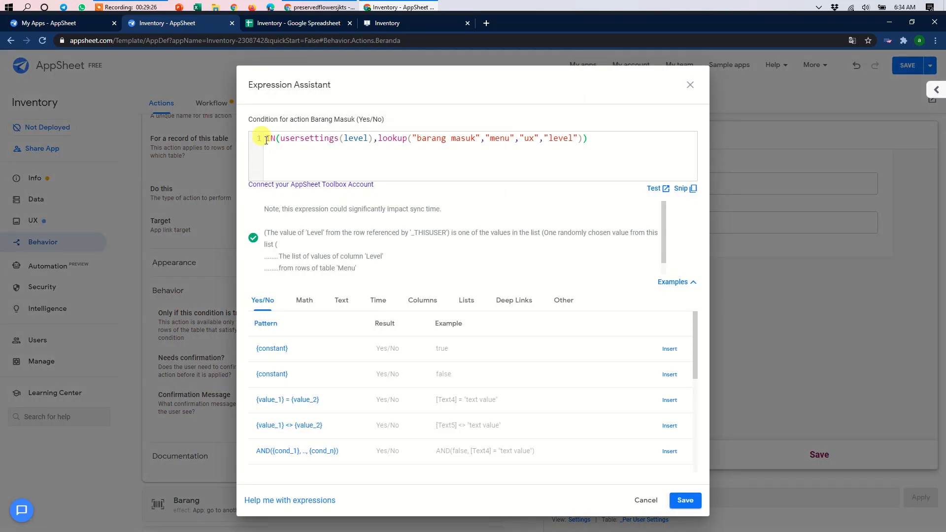
pyautogui.click(266, 140)
pyautogui.write('and')
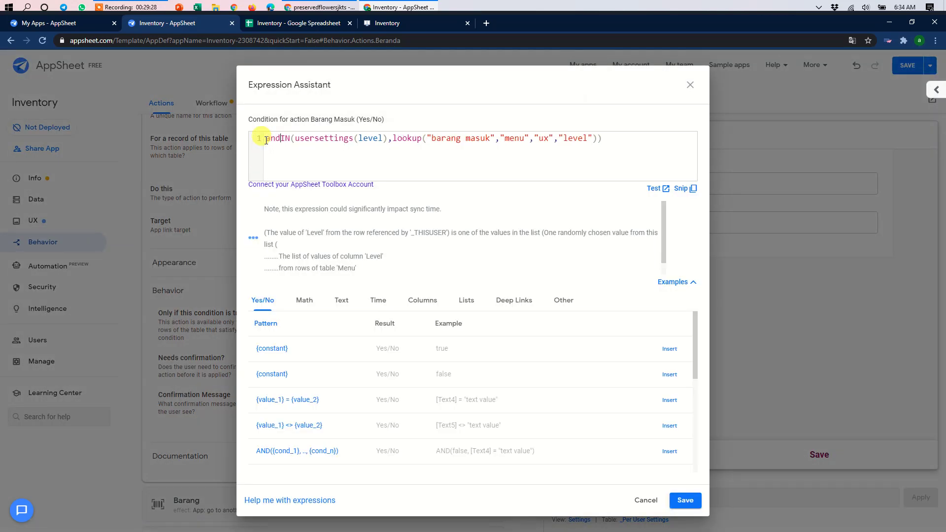
pyautogui.write('(')
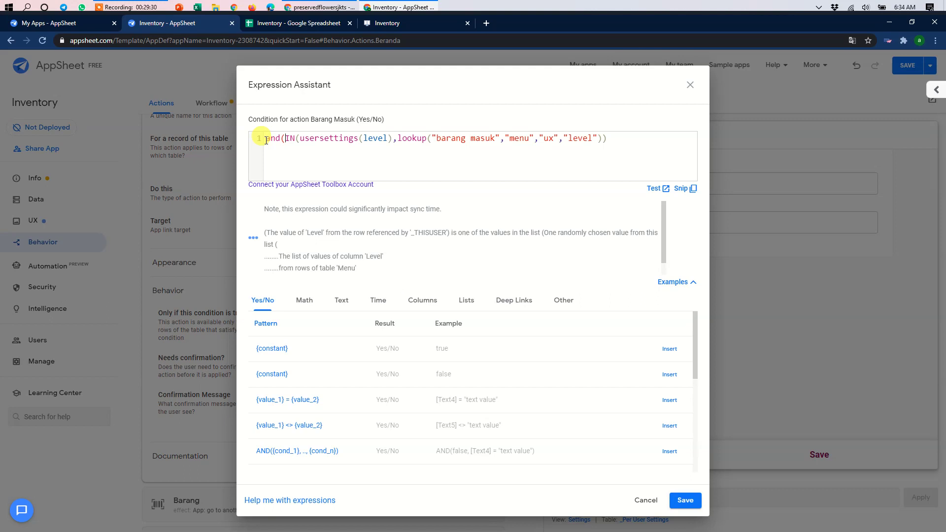
pyautogui.press('Return')
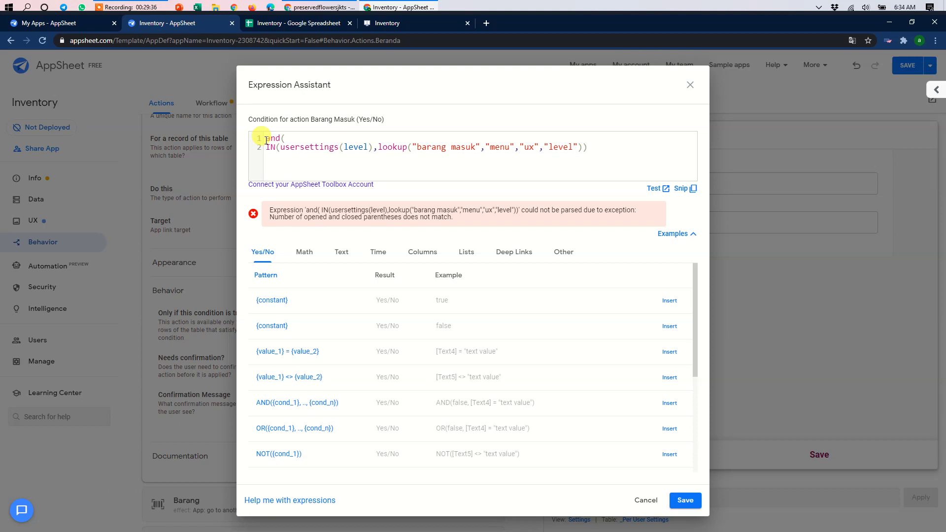
# Step: Insert [_rownumber]=3 and a comma as the first AND condition, before the IN expression for Barang Masuk
pyautogui.write('[')
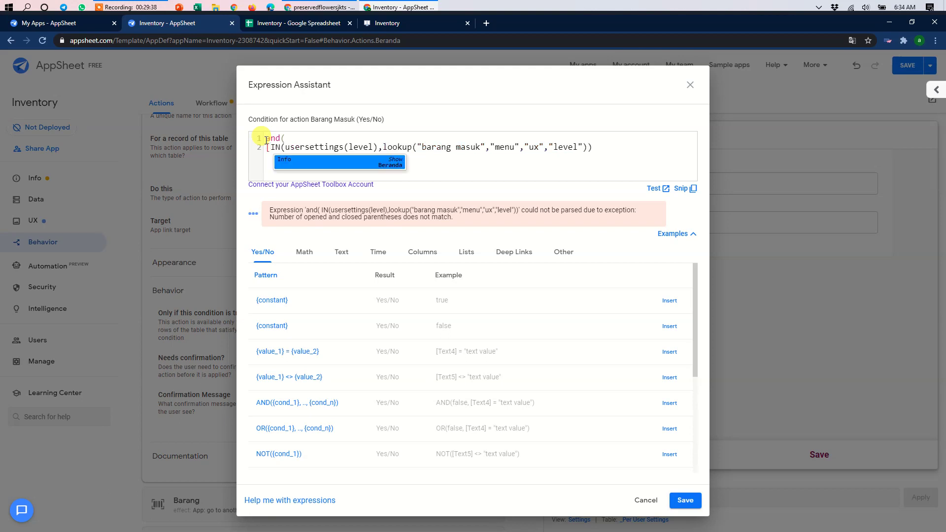
pyautogui.write('_')
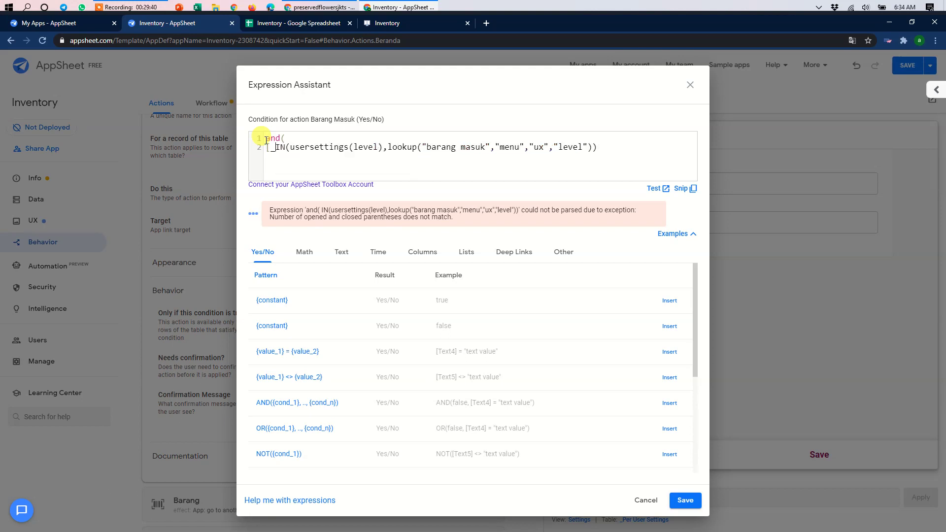
pyautogui.write('rownum')
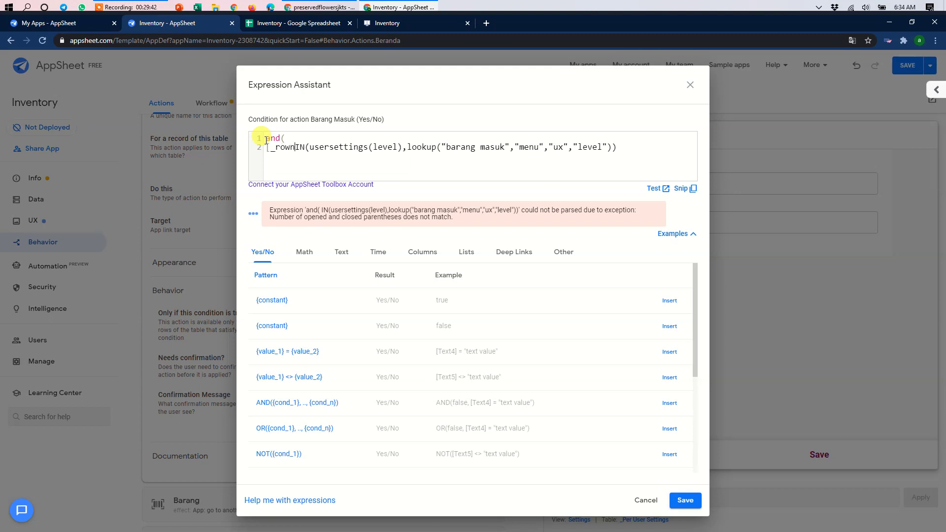
pyautogui.write('ber]=3')
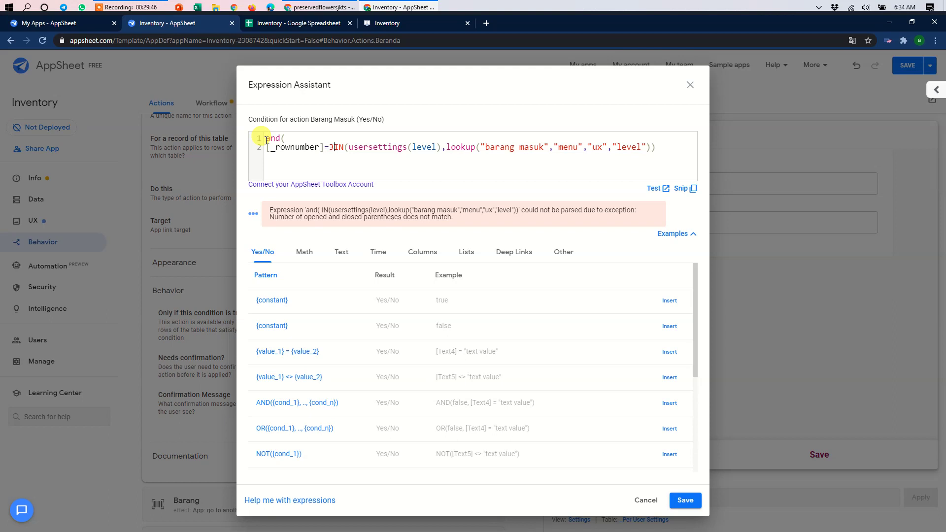
pyautogui.write(',')
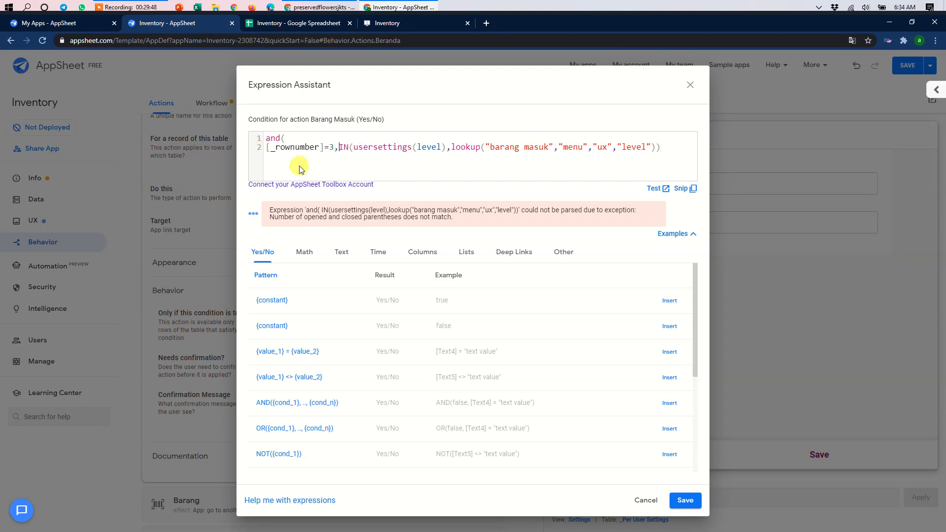
# Step: Close the Barang Masuk AND function on a new line, move the IN expression to its own line, and save the condition
pyautogui.click(673, 149)
pyautogui.press('Return')
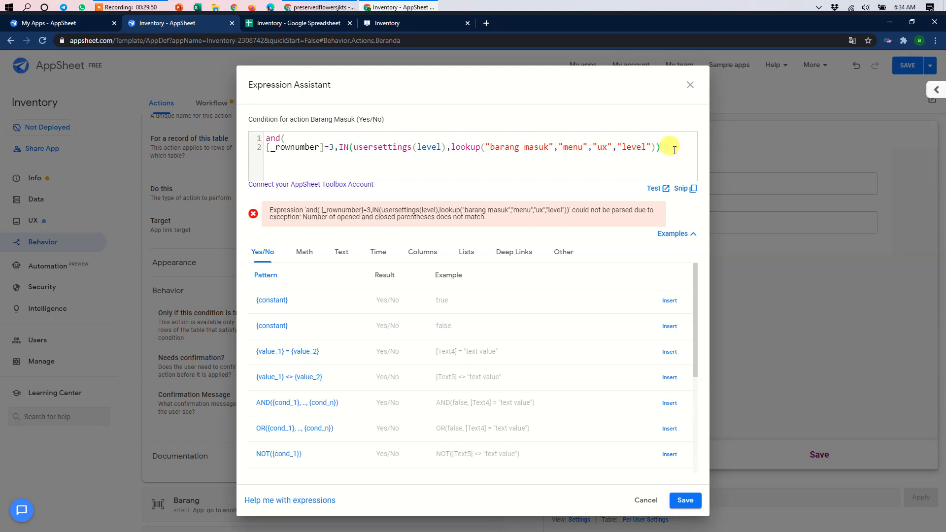
pyautogui.write(')')
pyautogui.click(339, 147)
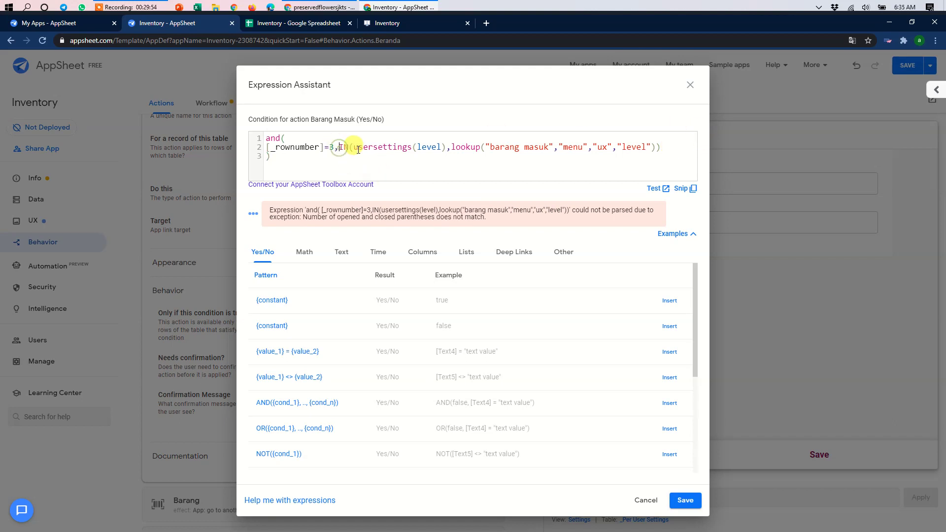
pyautogui.press('Return')
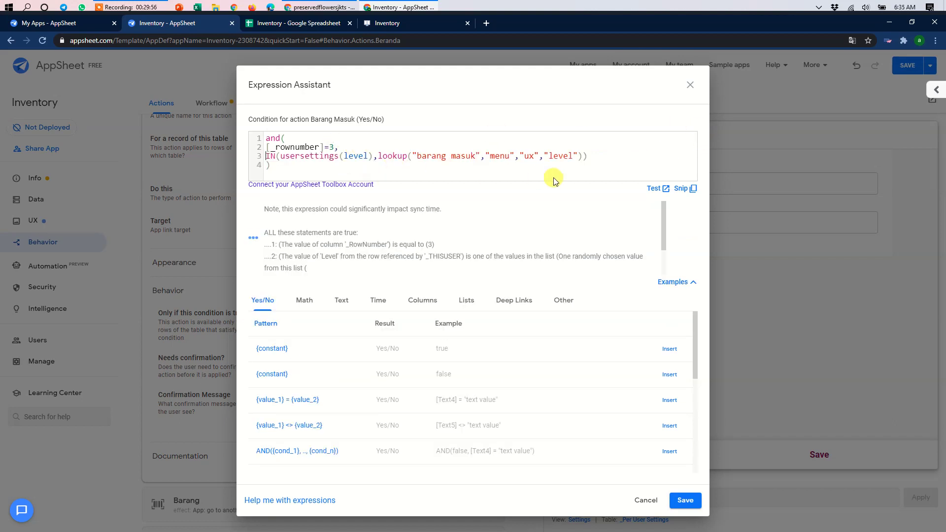
pyautogui.click(682, 501)
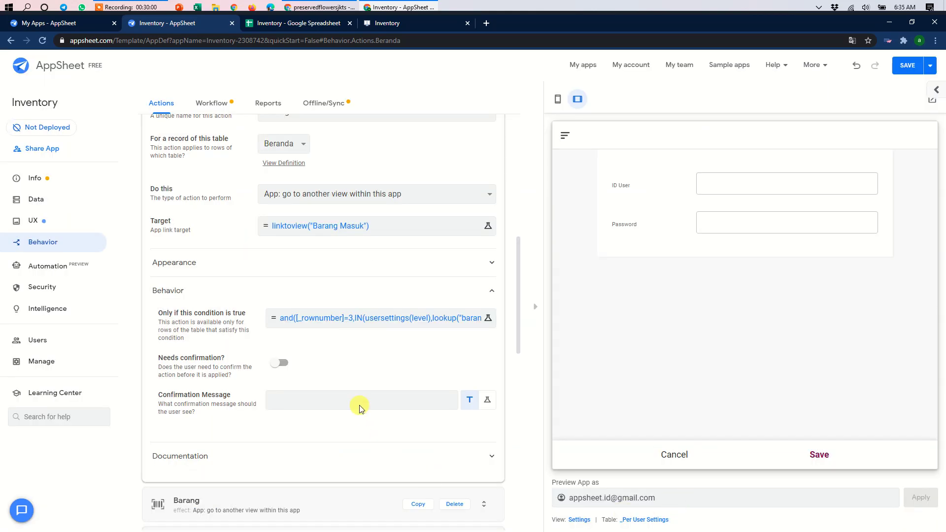
# Step: Open the Barang action's display condition and start an AND function on its own line before the IN expression
pyautogui.scroll(-5, 276, 432)
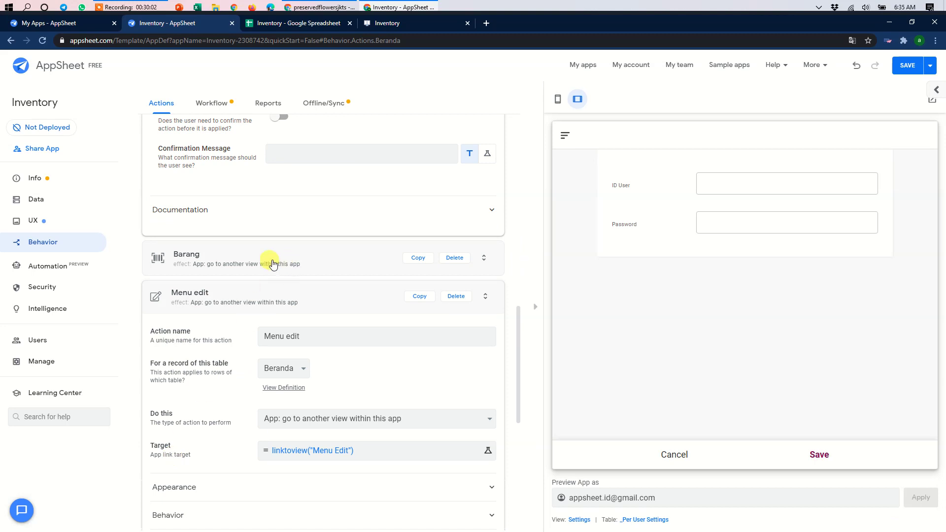
pyautogui.click(241, 255)
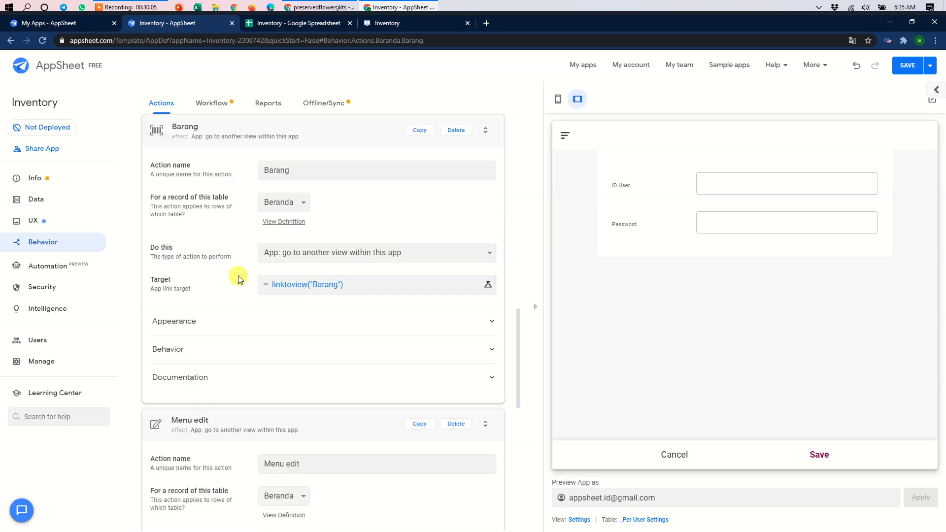
pyautogui.click(234, 355)
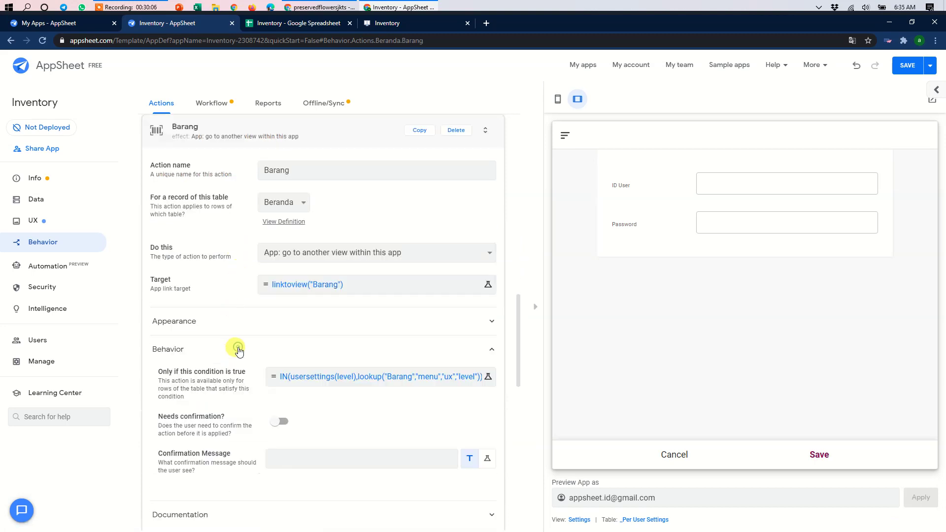
pyautogui.click(328, 377)
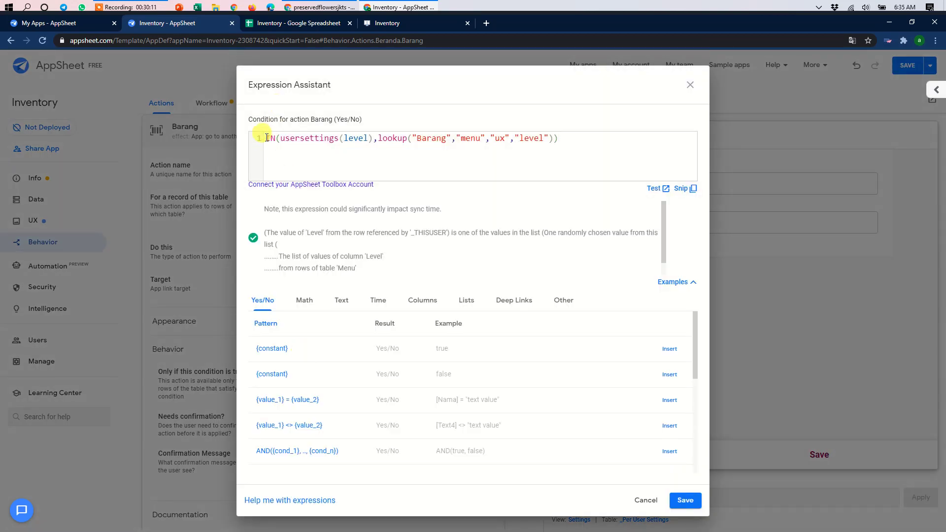
pyautogui.write('and(')
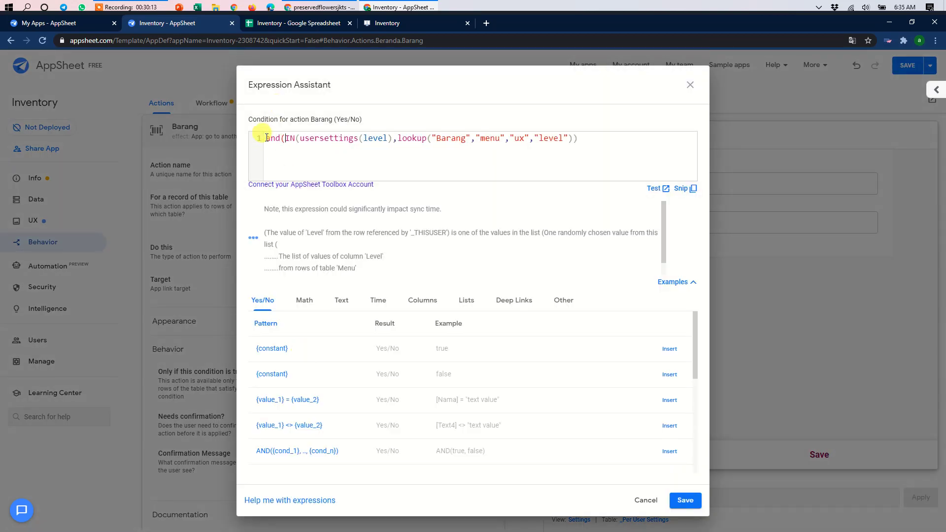
pyautogui.press('Return')
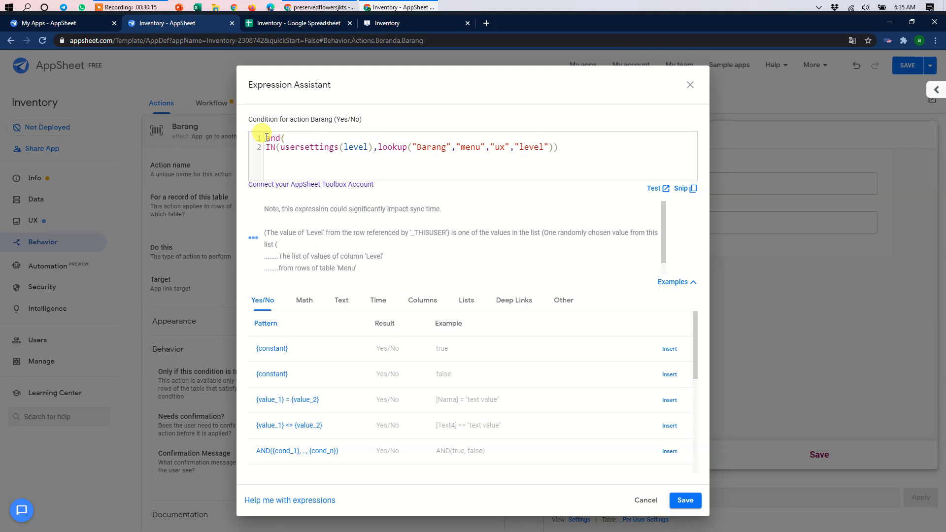
# Step: Insert [_rownumber]=2 and a comma on a separate line as the first AND condition for the Barang action
pyautogui.write('[_row')
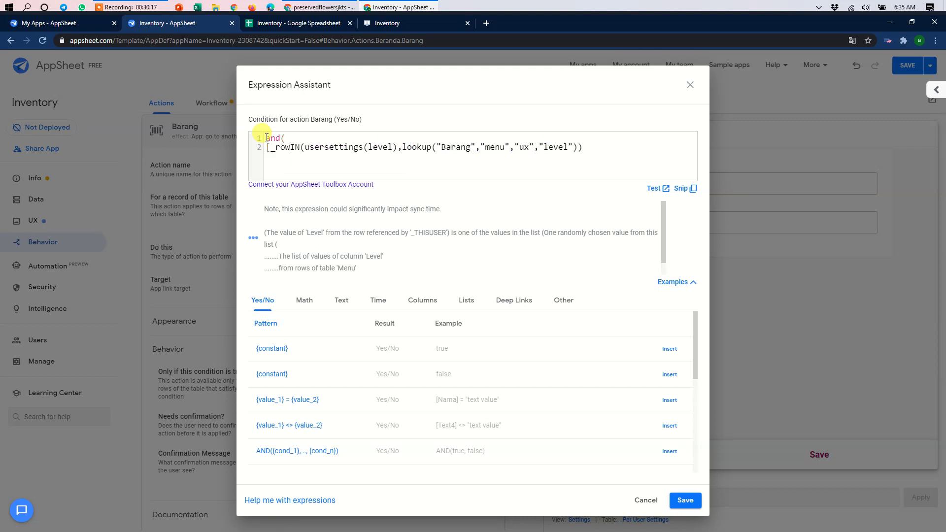
pyautogui.write('number')
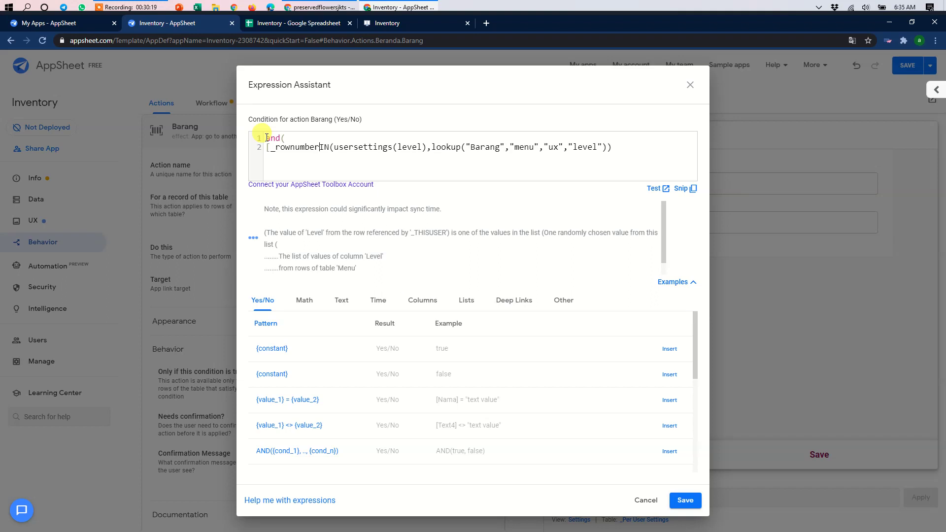
pyautogui.write(']')
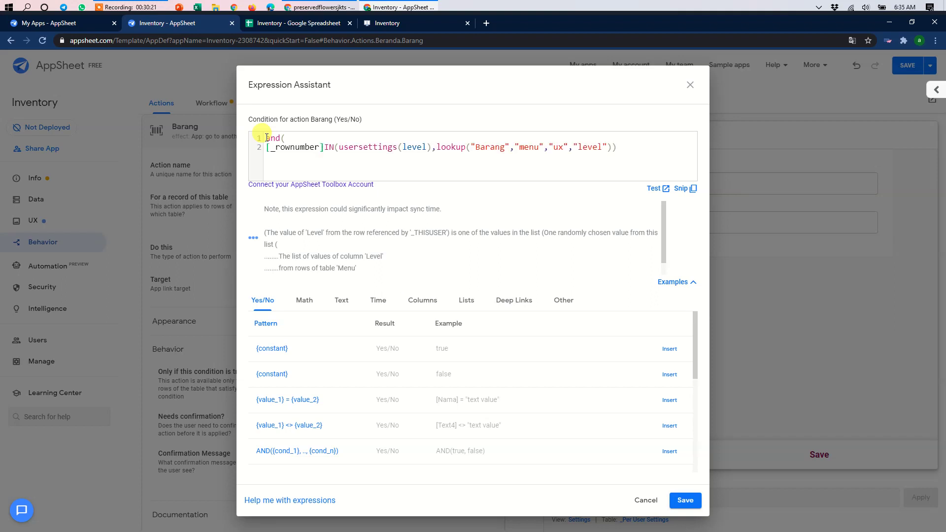
pyautogui.write(',')
pyautogui.press('BackSpace')
pyautogui.write('=2,')
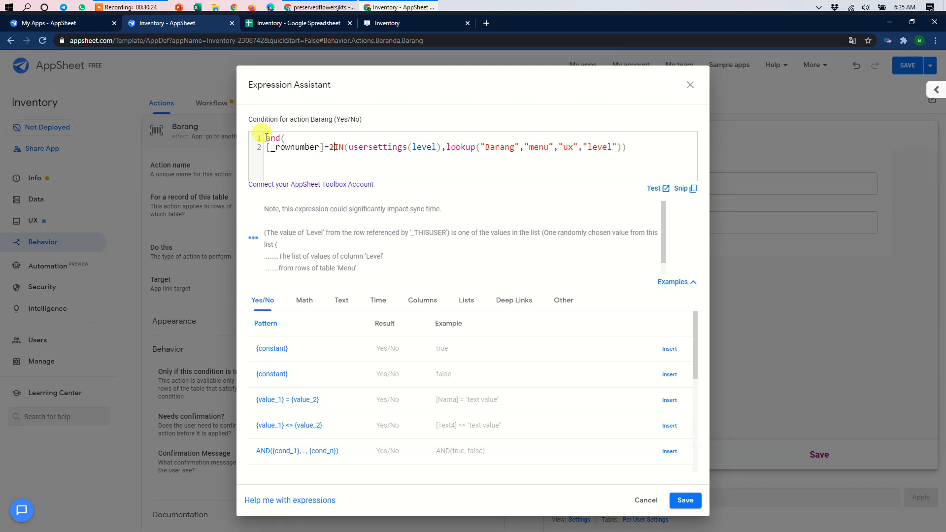
pyautogui.press('Return')
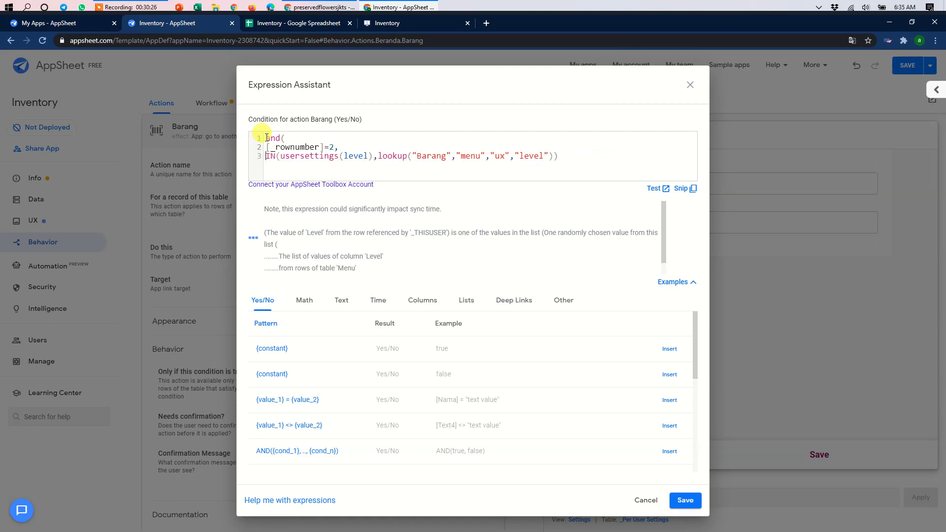
# Step: Add the AND function's closing parenthesis on a new line after the IN expression and save the Barang condition
pyautogui.click(573, 157)
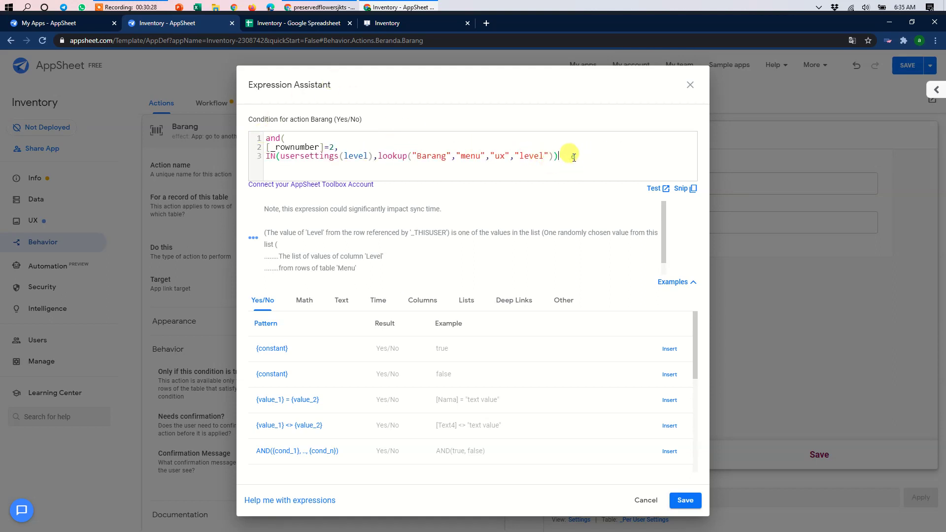
pyautogui.press('Return')
pyautogui.write(')')
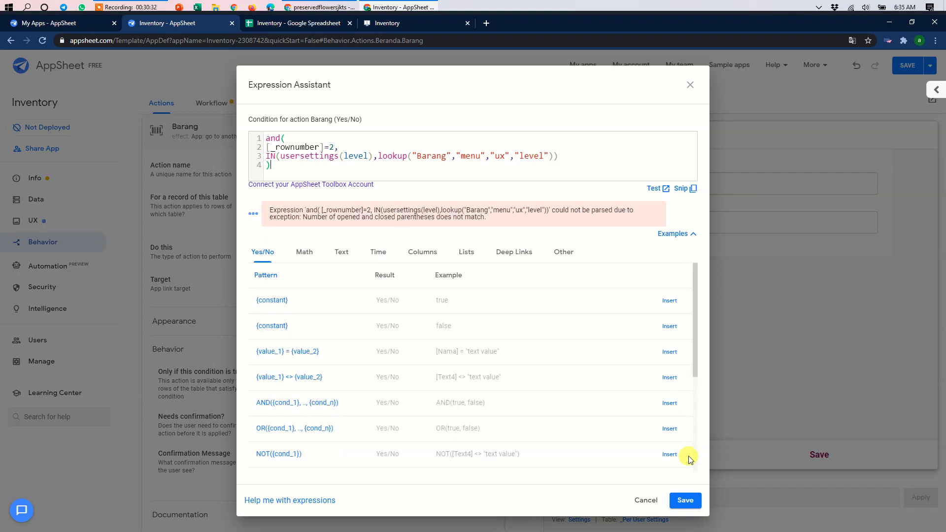
pyautogui.click(686, 500)
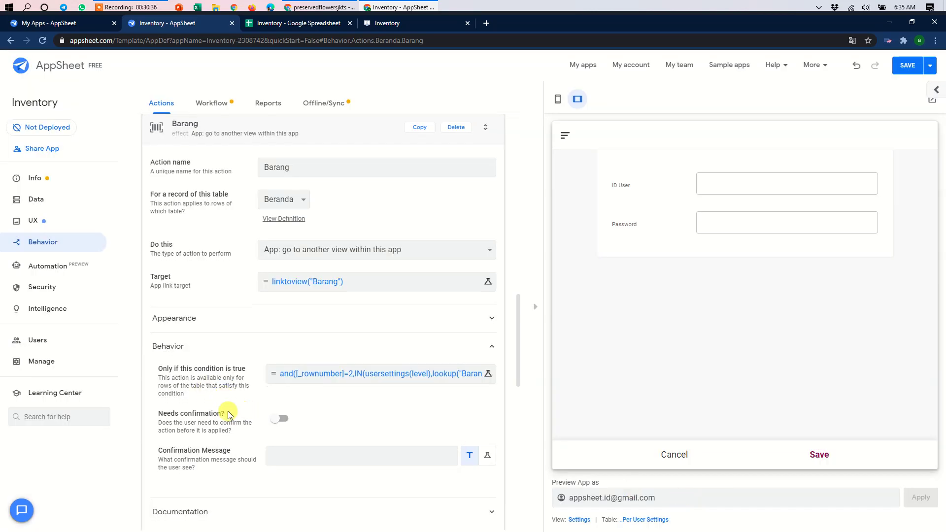
# Step: Open the Menu edit action's display condition and start an AND function on its own line before the IN expression
pyautogui.scroll(-7, 228, 411)
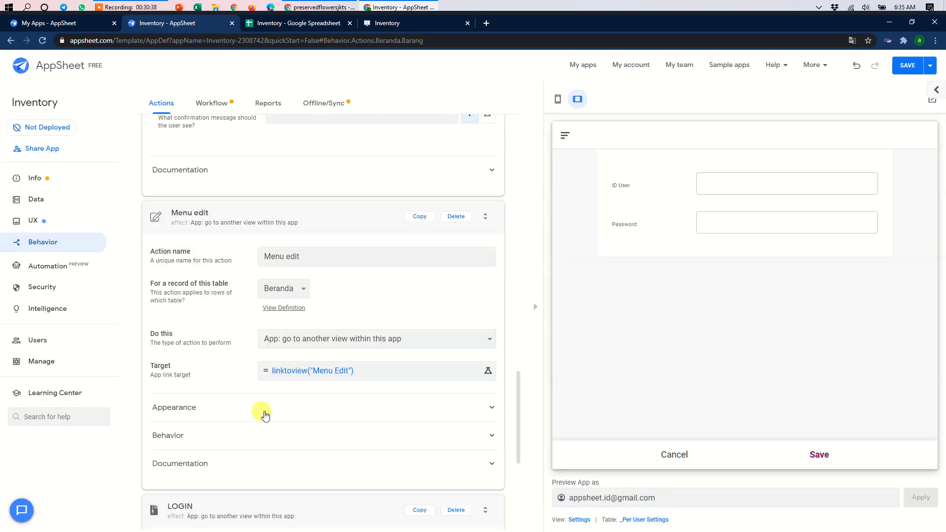
pyautogui.click(249, 436)
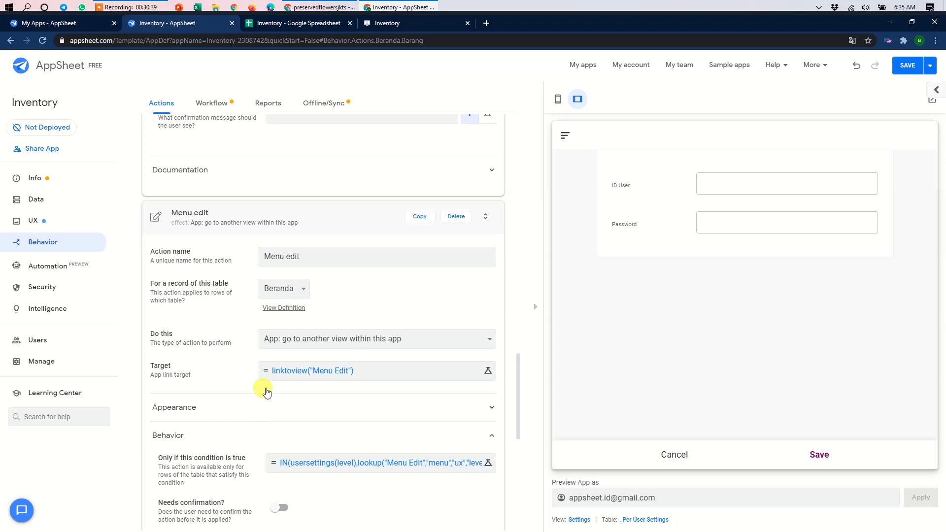
pyautogui.click(316, 464)
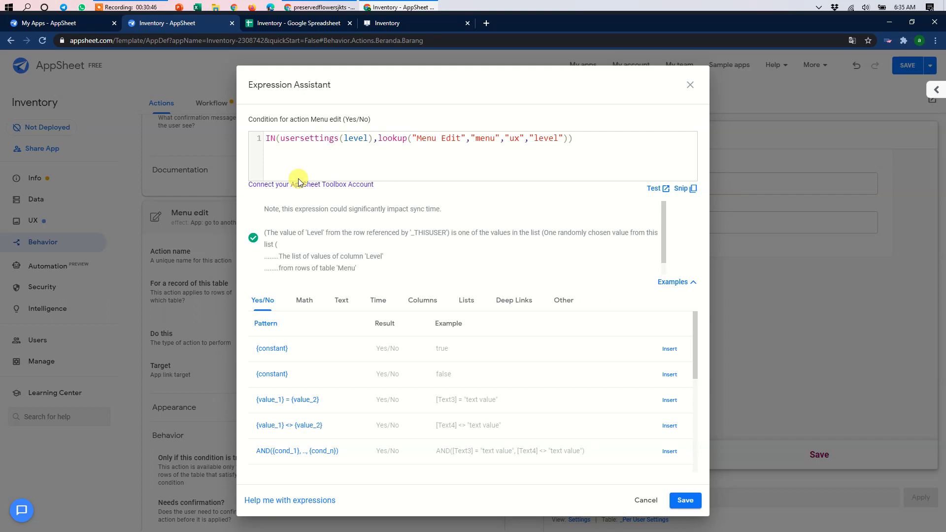
pyautogui.write('and')
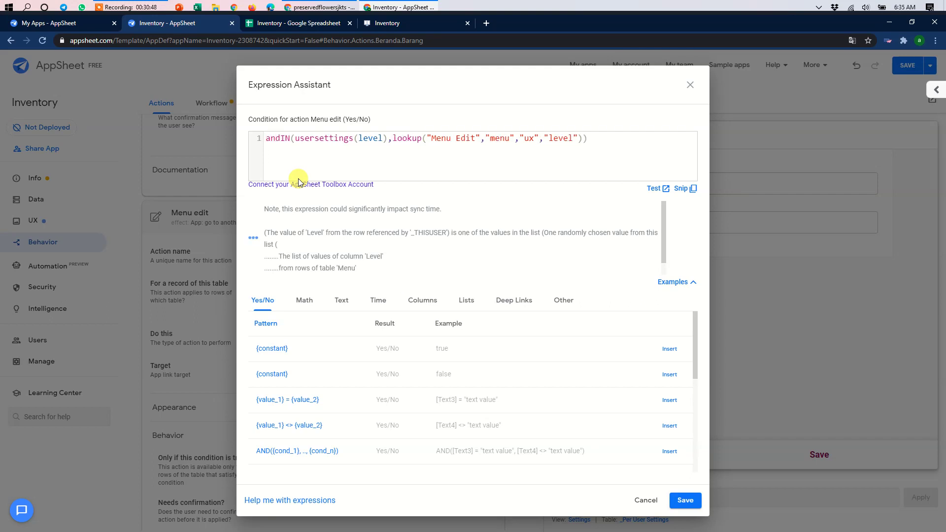
pyautogui.write('(')
pyautogui.press('Return')
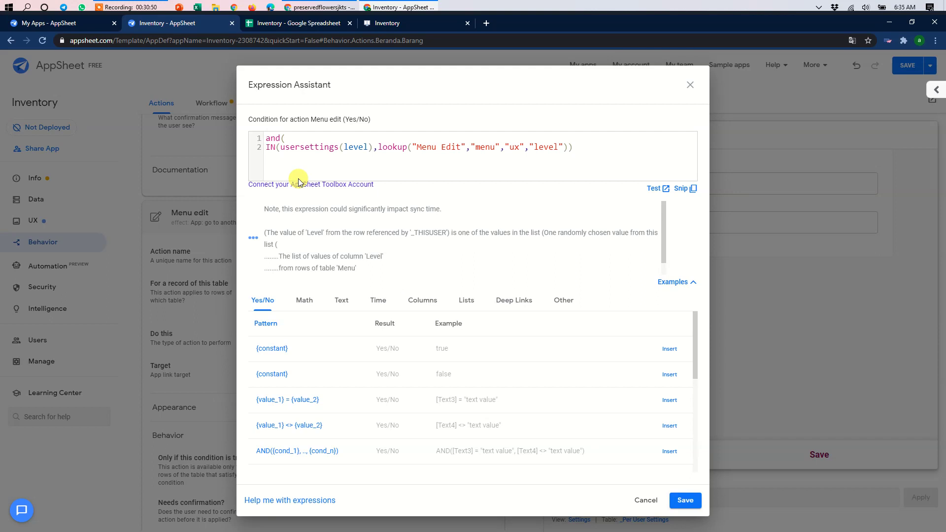
# Step: Insert [_rownumber]=2 as the first AND condition, close the function on a new line after the IN expression, and save the Menu edit condition
pyautogui.write('[')
pyautogui.write('_rown')
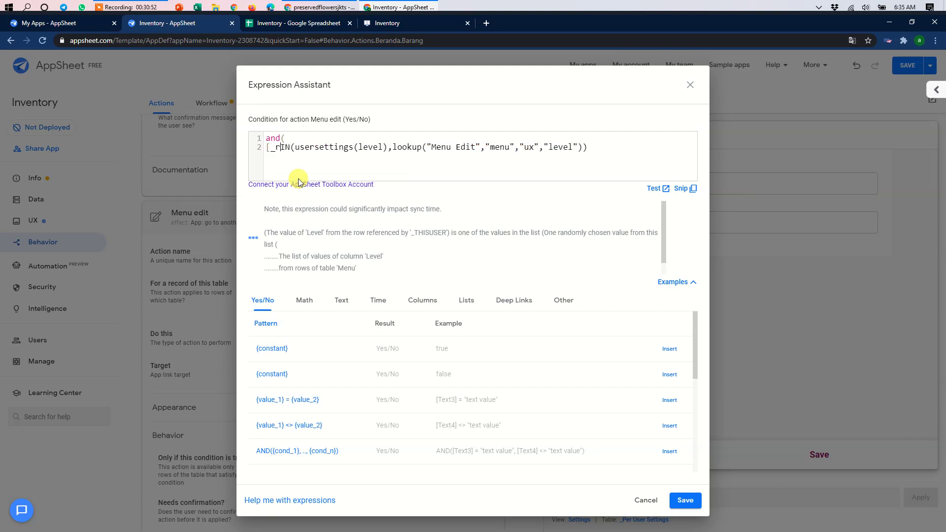
pyautogui.write('umber')
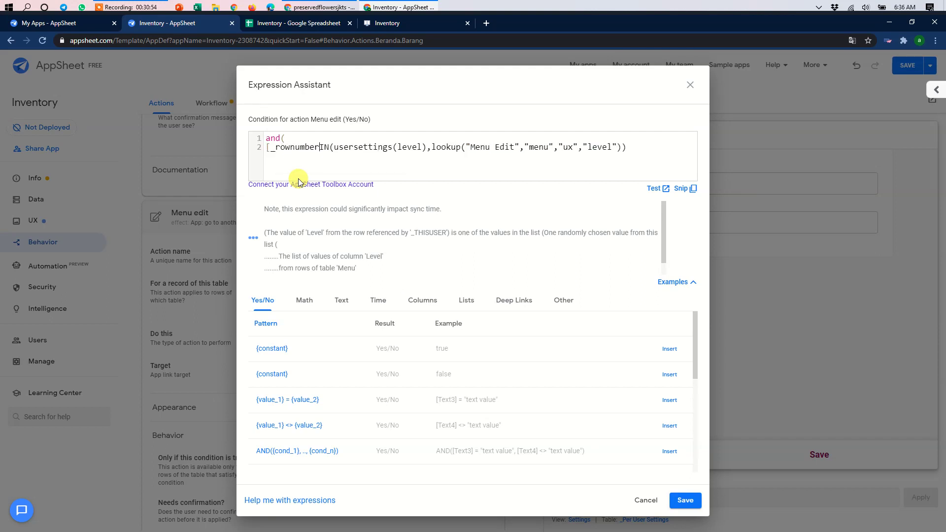
pyautogui.write(']=2')
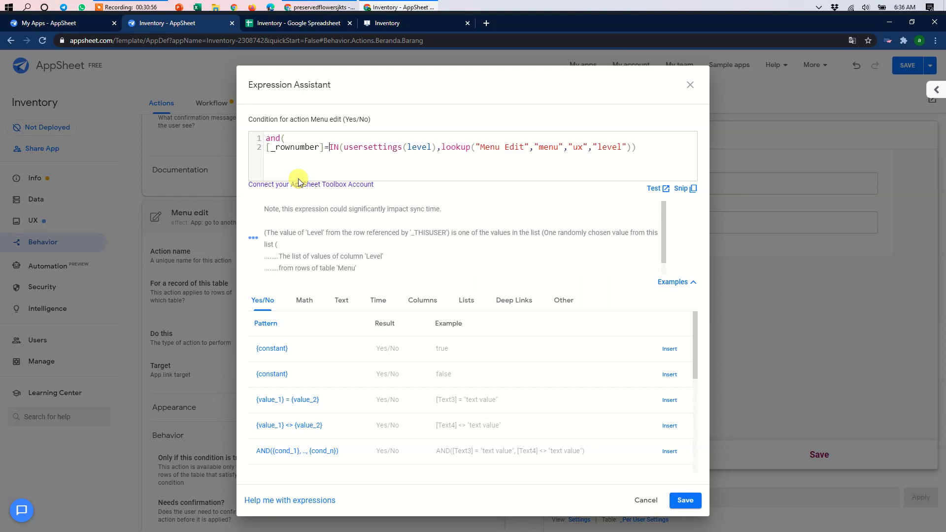
pyautogui.write(',')
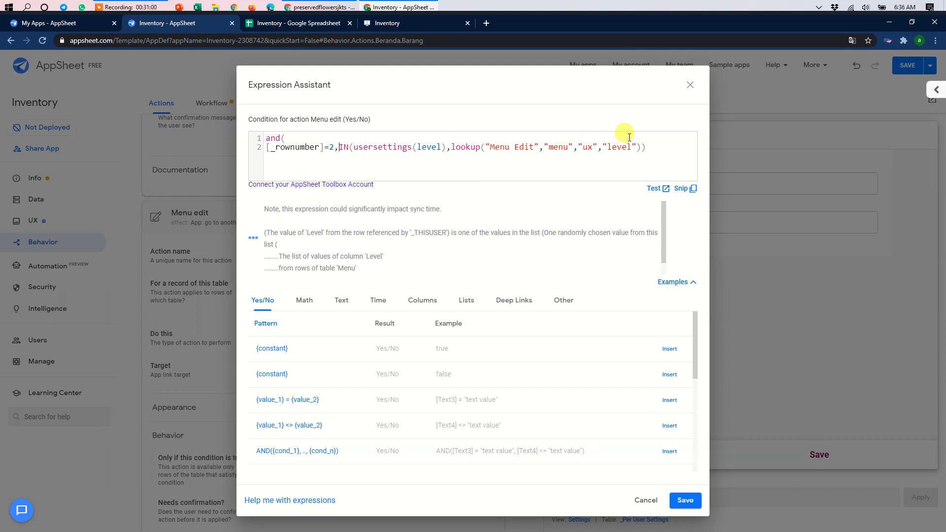
pyautogui.press('Return')
pyautogui.click(622, 157)
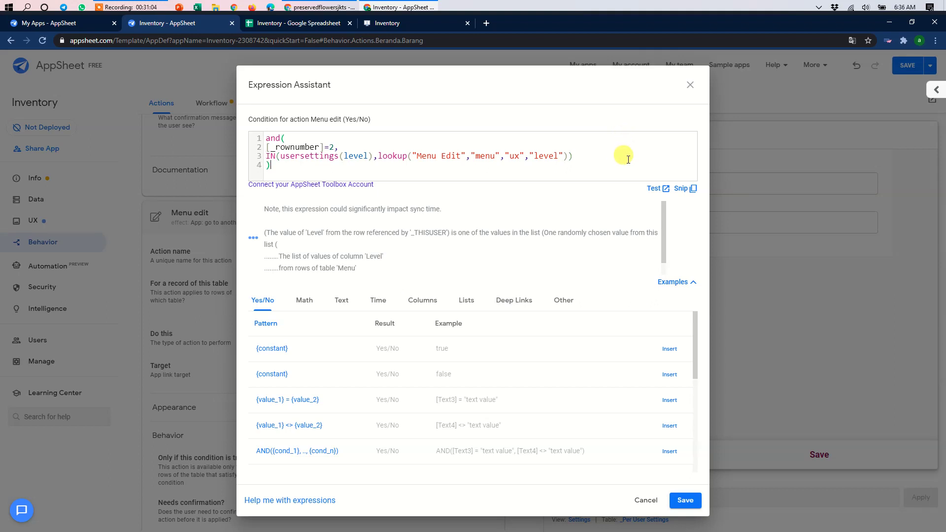
pyautogui.click(685, 500)
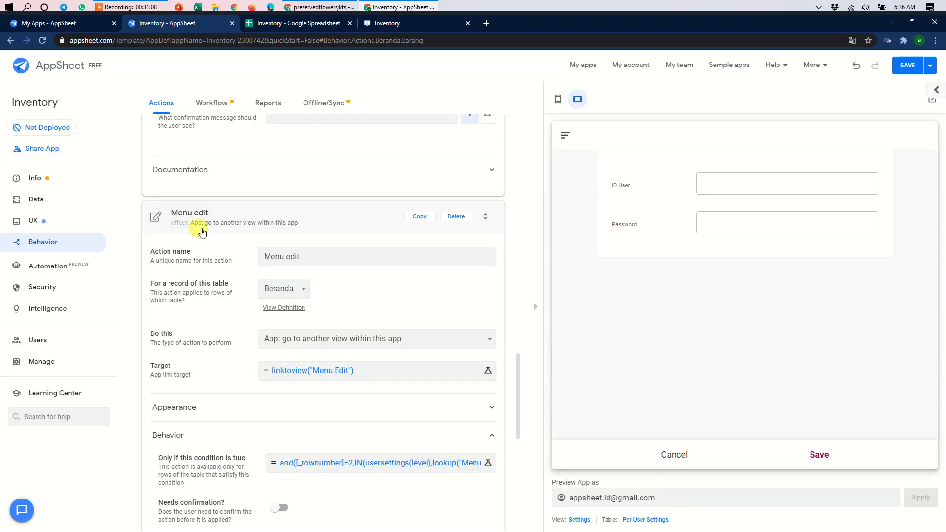
# Step: Replace the LOGIN action's display condition with [_rownumber]=2 and save the expression
pyautogui.scroll(-8, 203, 239)
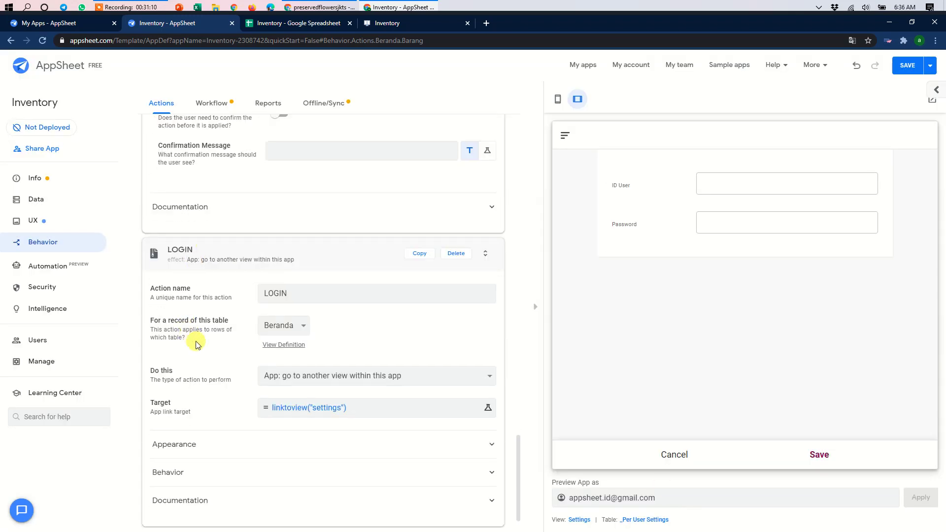
pyautogui.scroll(-2, 217, 444)
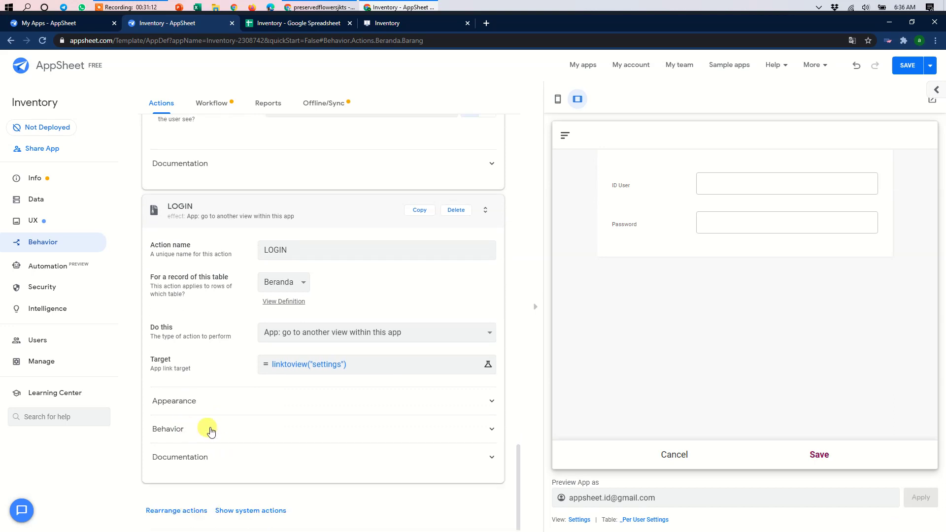
pyautogui.click(271, 426)
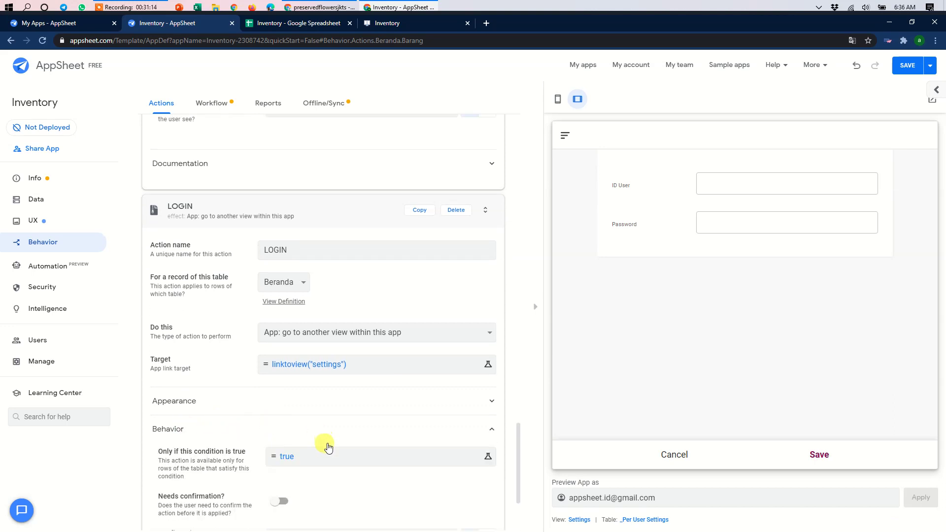
pyautogui.click(325, 457)
pyautogui.moveTo(290, 143); pyautogui.dragTo(238, 129)
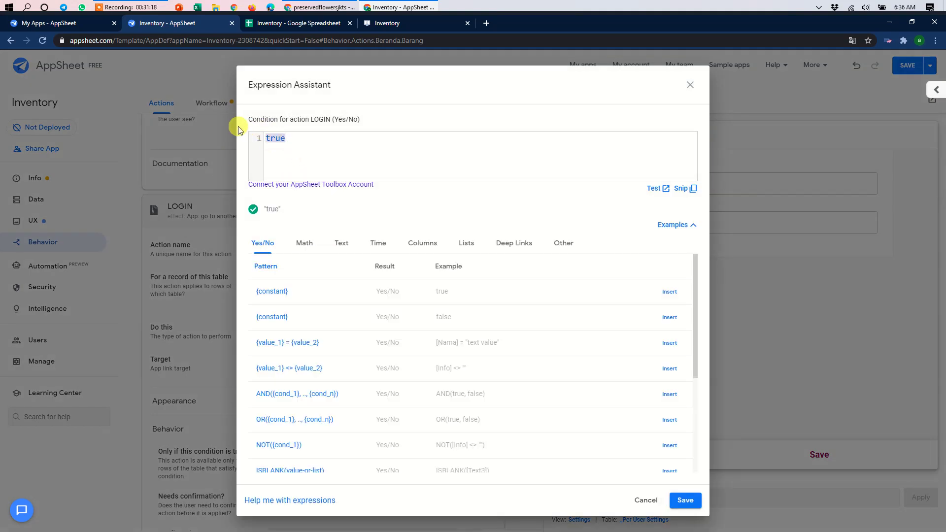
pyautogui.write('[_ro')
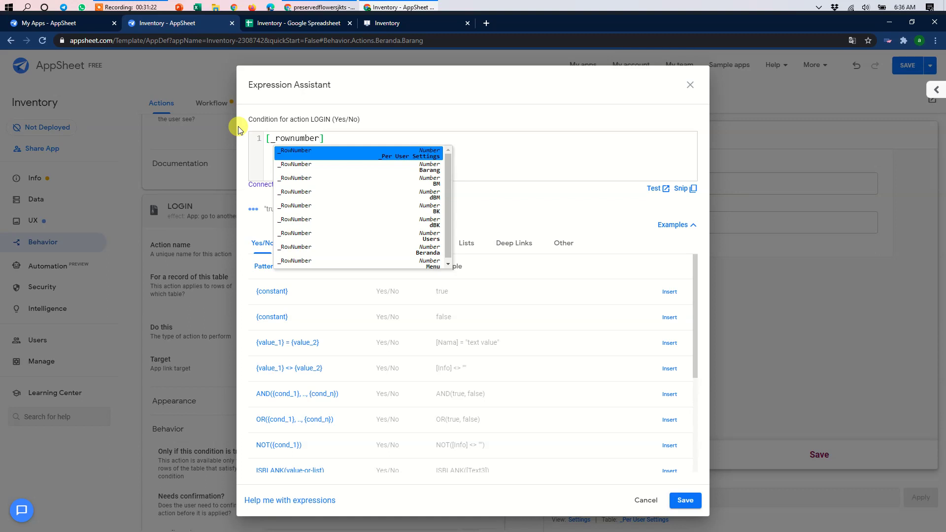
pyautogui.write('wnumber]')
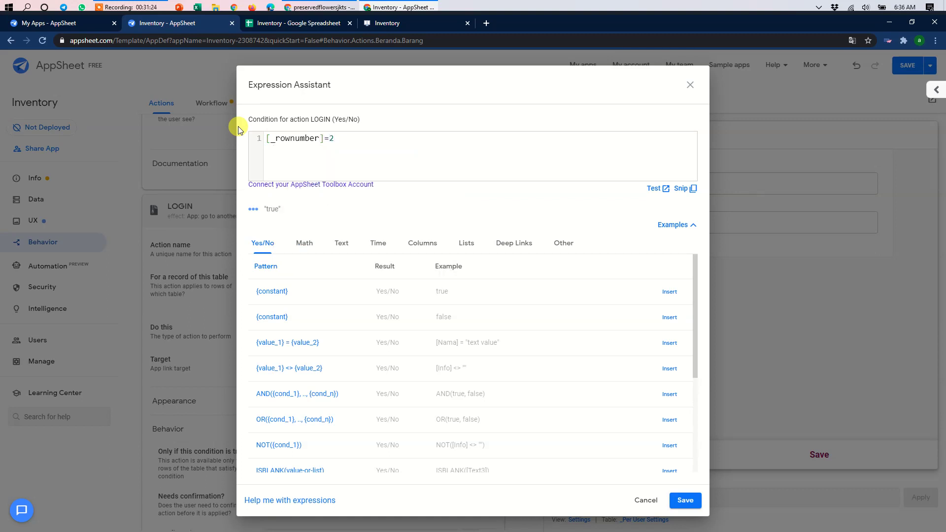
pyautogui.click(685, 503)
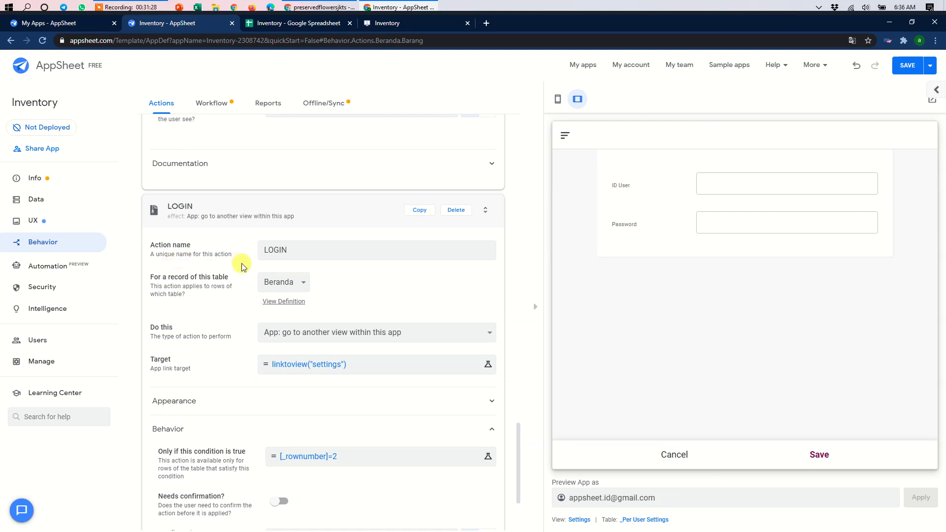
# Step: Collapse the expanded LOGIN, Menu edit, Barang and Barang Masuk actions in the Beranda group
pyautogui.scroll(2, 242, 266)
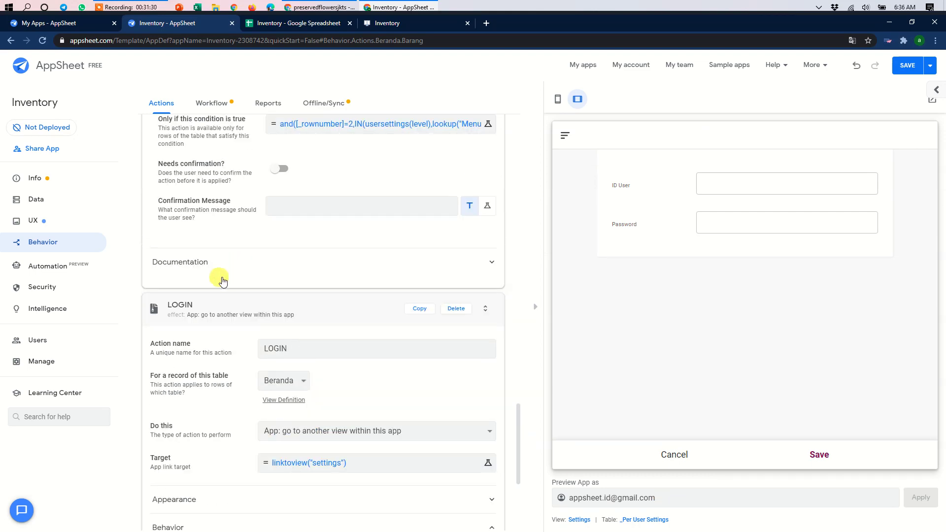
pyautogui.click(210, 306)
pyautogui.scroll(7, 211, 302)
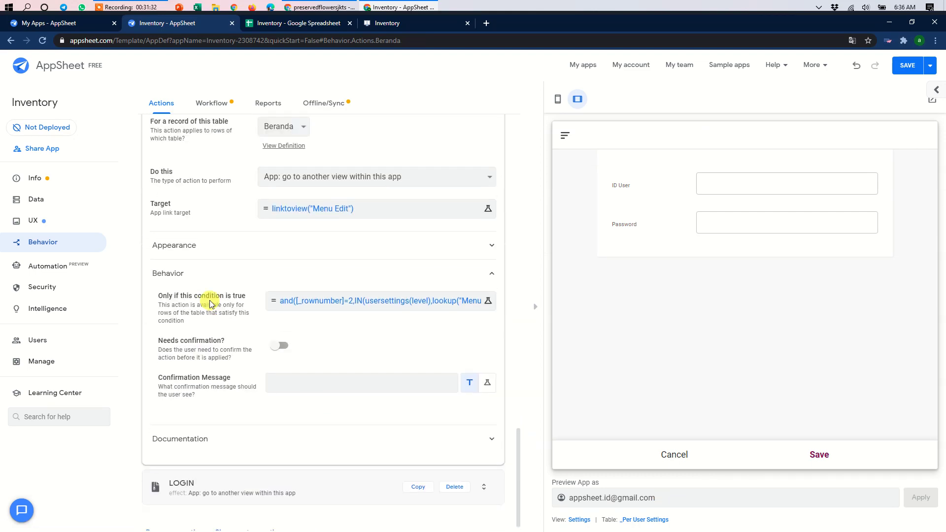
pyautogui.click(199, 371)
pyautogui.scroll(5, 241, 281)
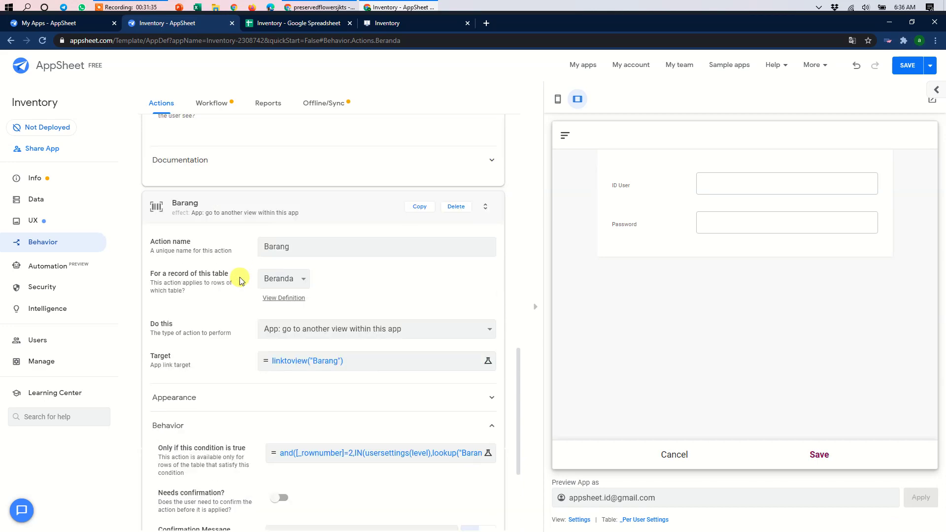
pyautogui.click(239, 239)
pyautogui.scroll(3, 217, 225)
pyautogui.scroll(3, 214, 222)
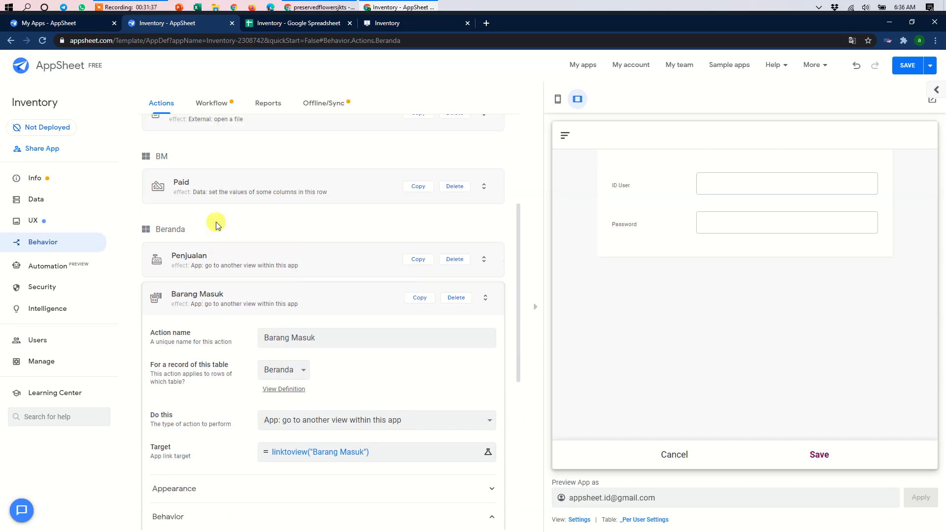
pyautogui.click(205, 296)
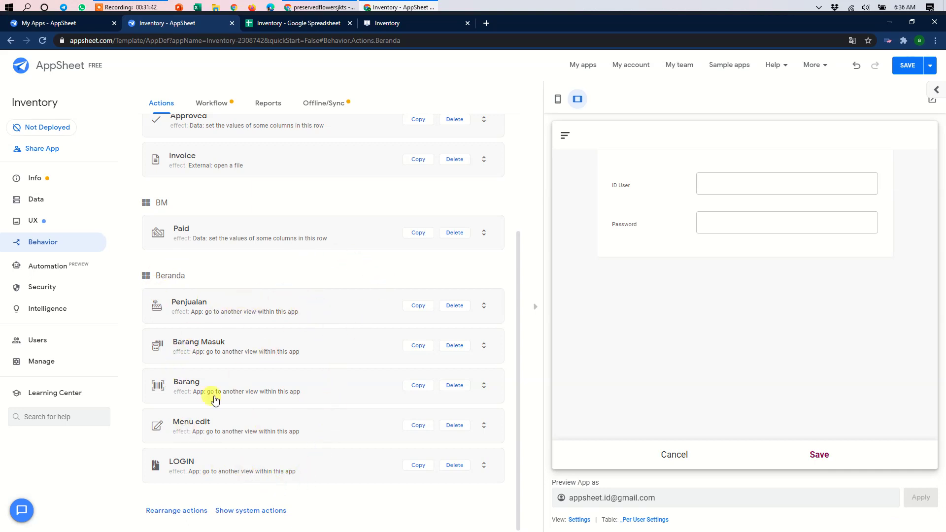
# Step: Rearrange the Beranda actions as Menu edit, LOGIN, Barang, Barang Masuk, Penjualan, and save the app with data verification
pyautogui.click(178, 511)
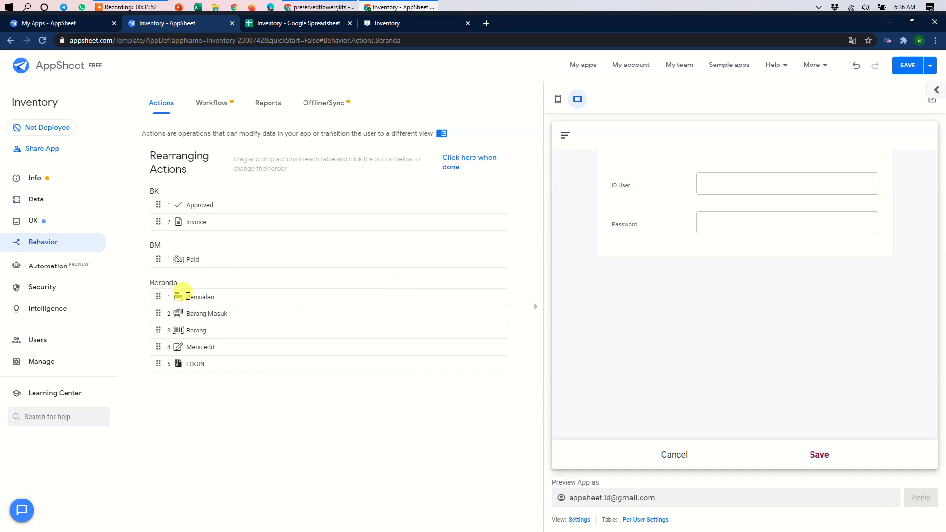
pyautogui.moveTo(158, 363); pyautogui.dragTo(165, 314)
pyautogui.moveTo(158, 367); pyautogui.dragTo(166, 301)
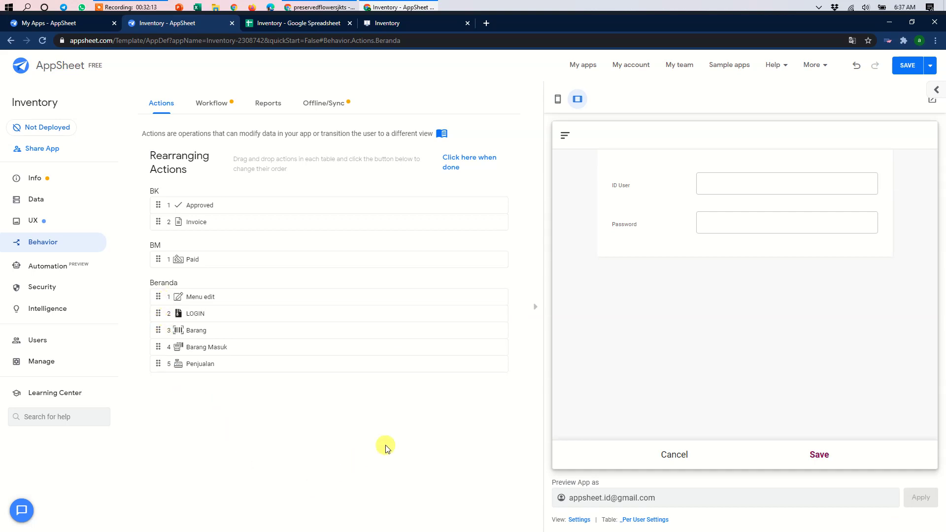
pyautogui.click(475, 162)
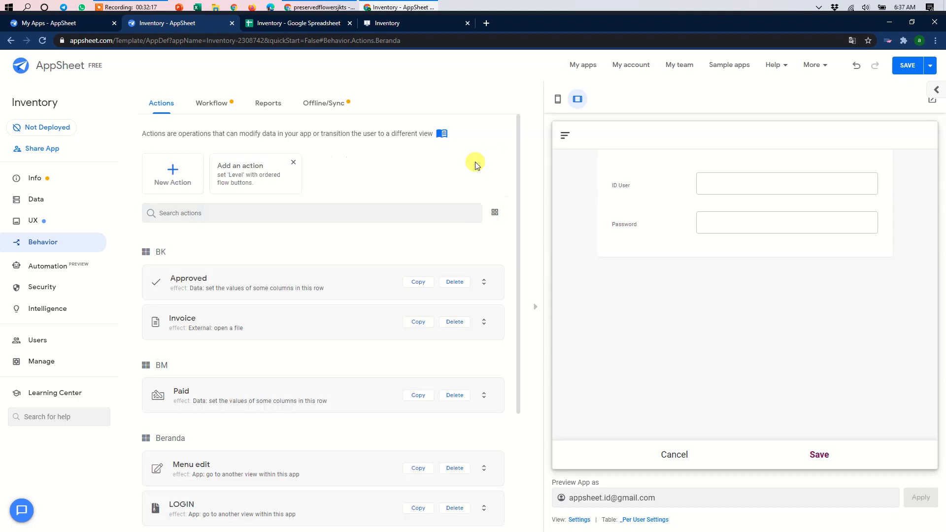
pyautogui.click(929, 65)
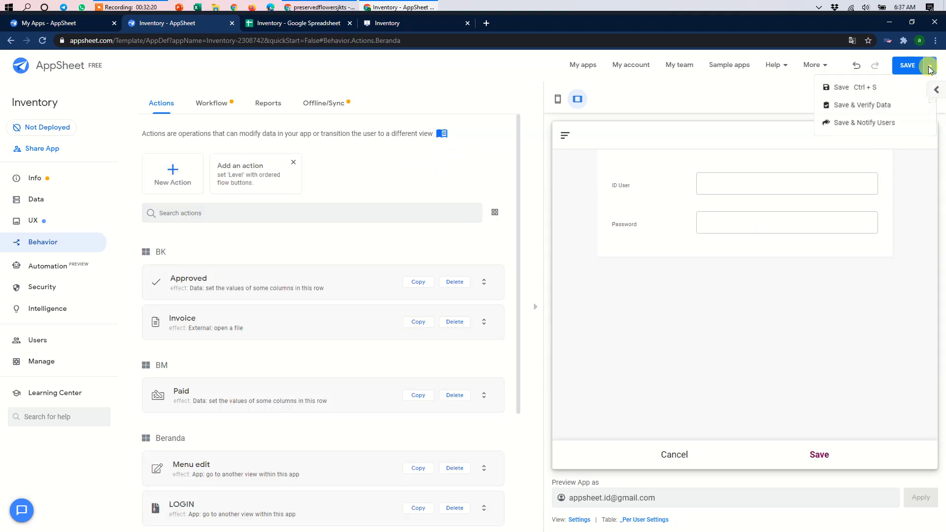
pyautogui.click(892, 105)
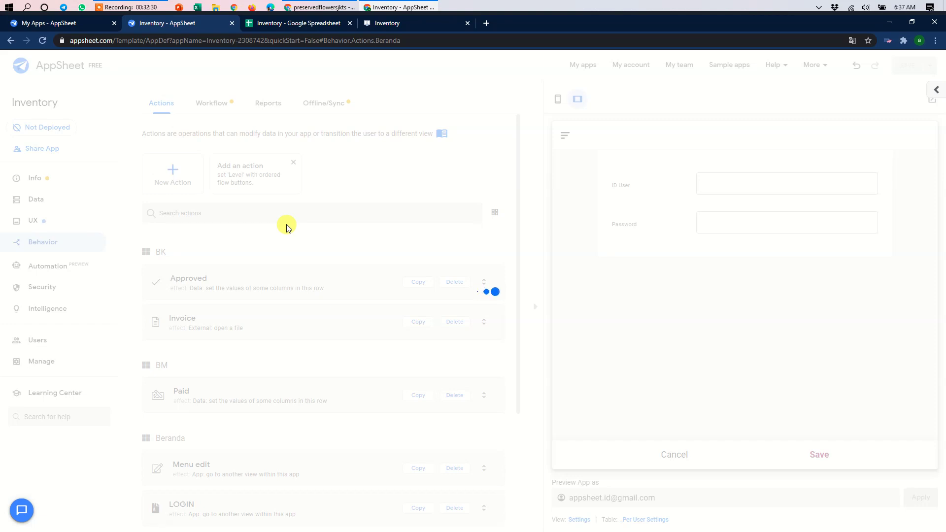
# Step: Sync the running Inventory app and check which action buttons appear on the Wellcome Inventory Apps and Transaksi pages
pyautogui.click(392, 24)
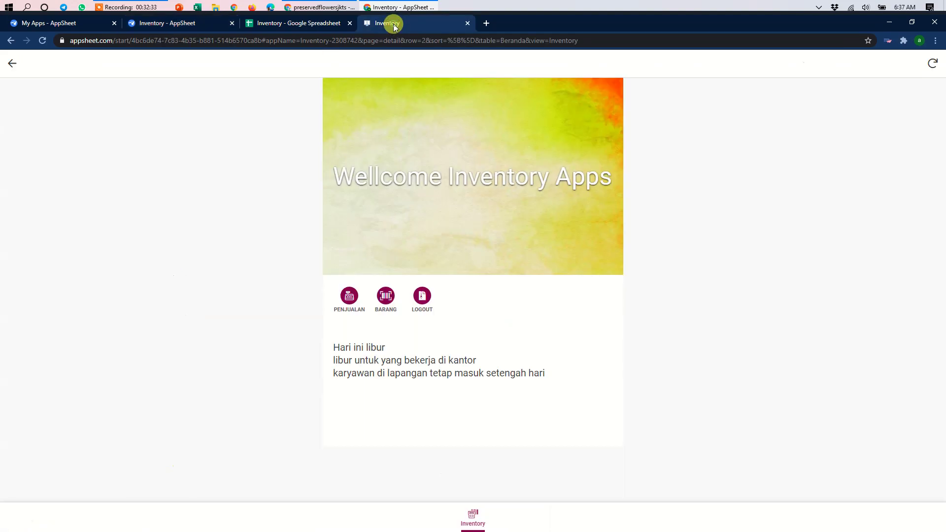
pyautogui.click(932, 64)
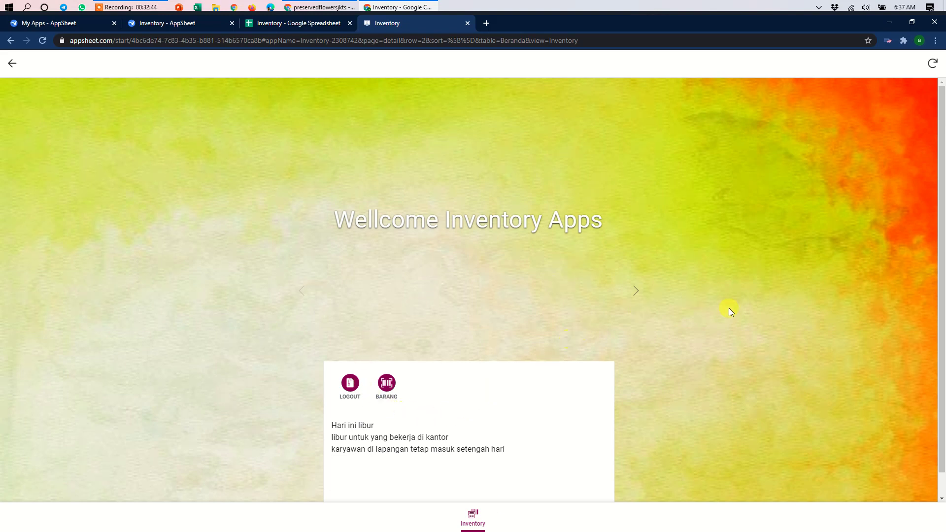
pyautogui.scroll(-1, 729, 308)
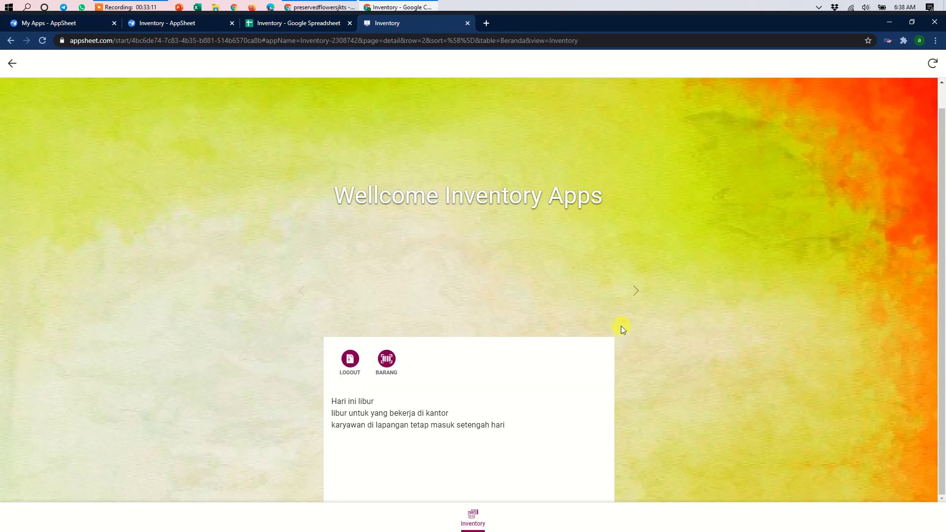
pyautogui.click(636, 293)
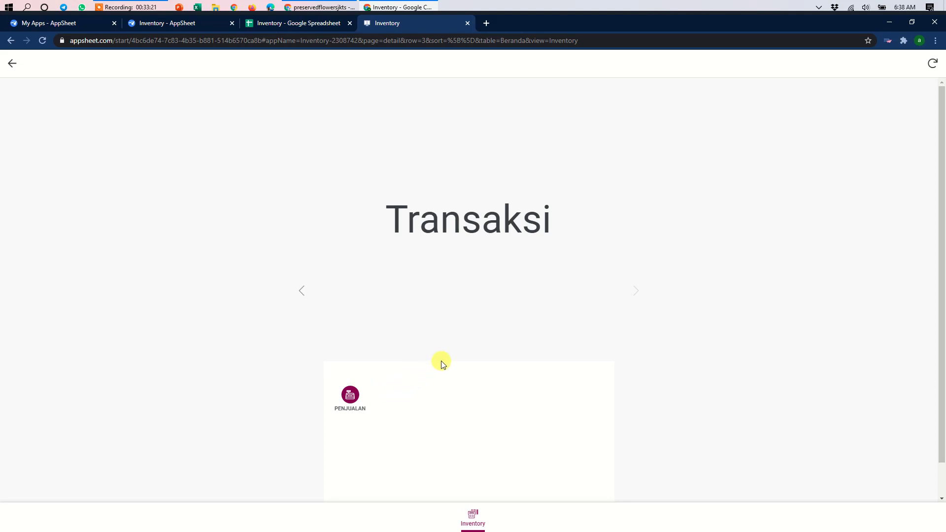
pyautogui.scroll(-1, 439, 364)
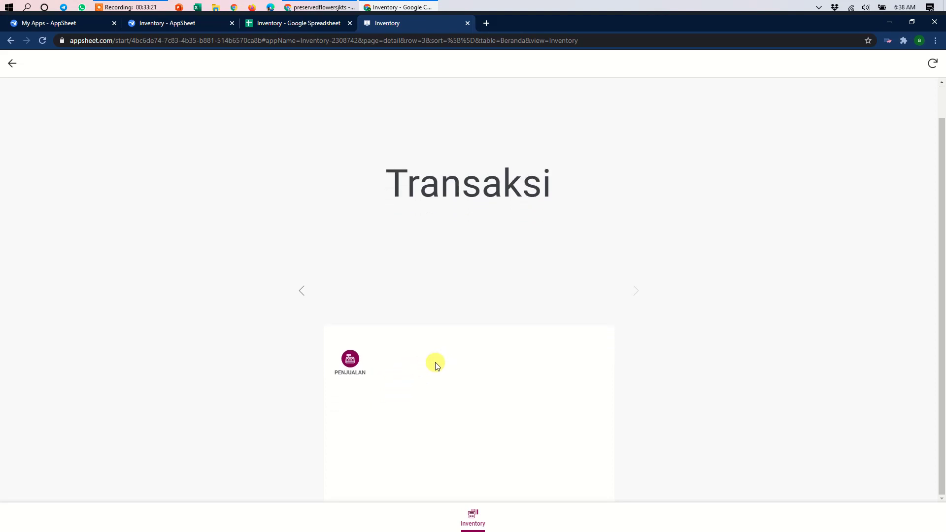
pyautogui.click(301, 285)
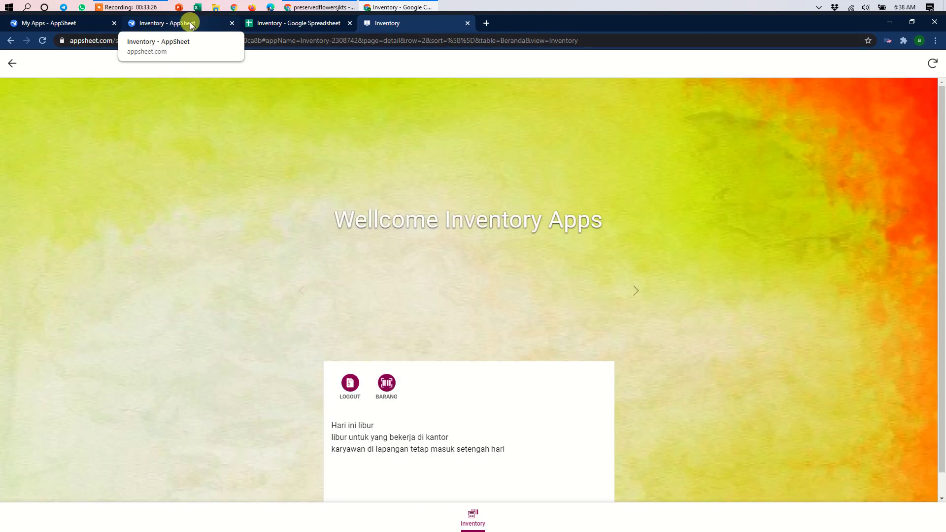
# Step: Review the Barang Masuk action's display condition in the Expression Assistant and save the expression as it is
pyautogui.click(190, 22)
pyautogui.scroll(-3, 289, 347)
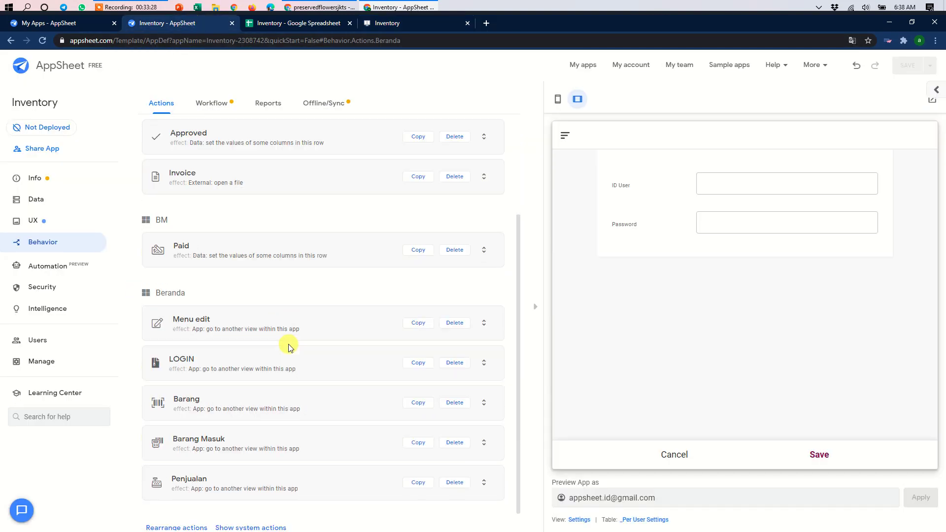
pyautogui.scroll(-1, 289, 346)
pyautogui.click(250, 422)
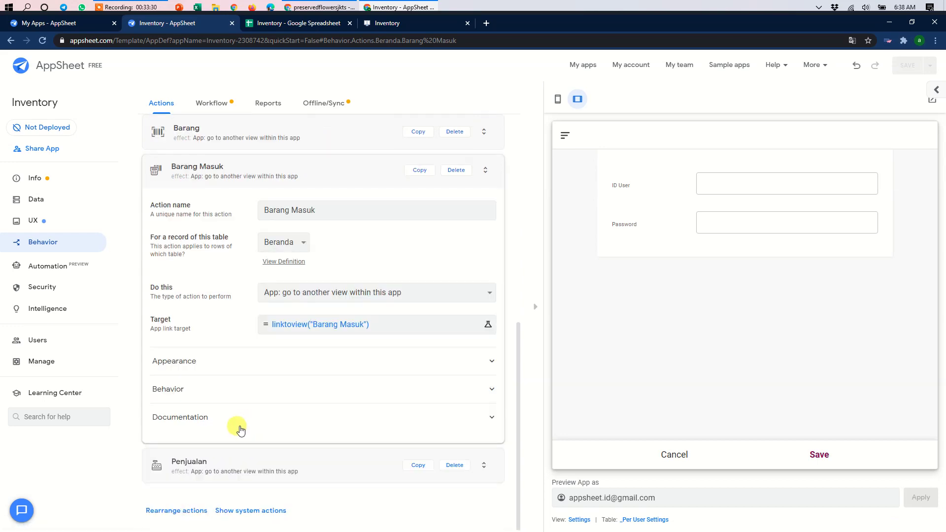
pyautogui.click(283, 391)
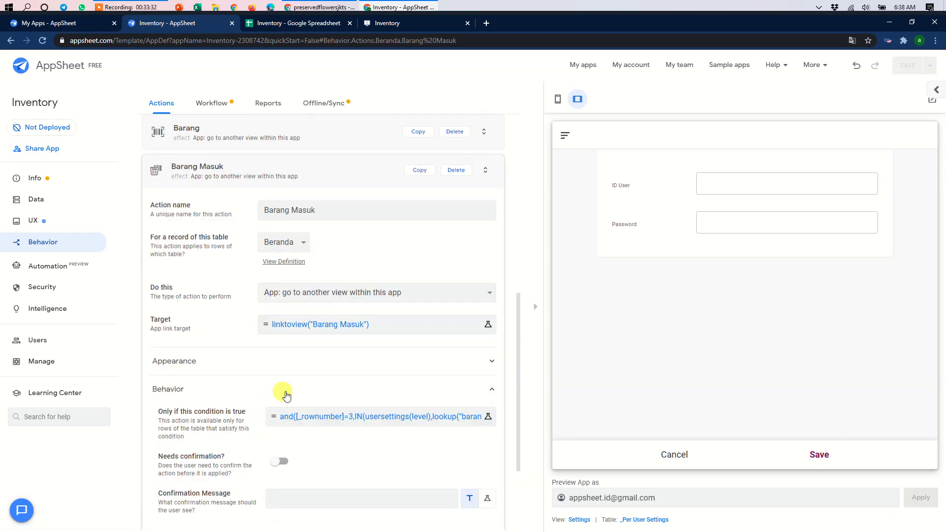
pyautogui.click(344, 418)
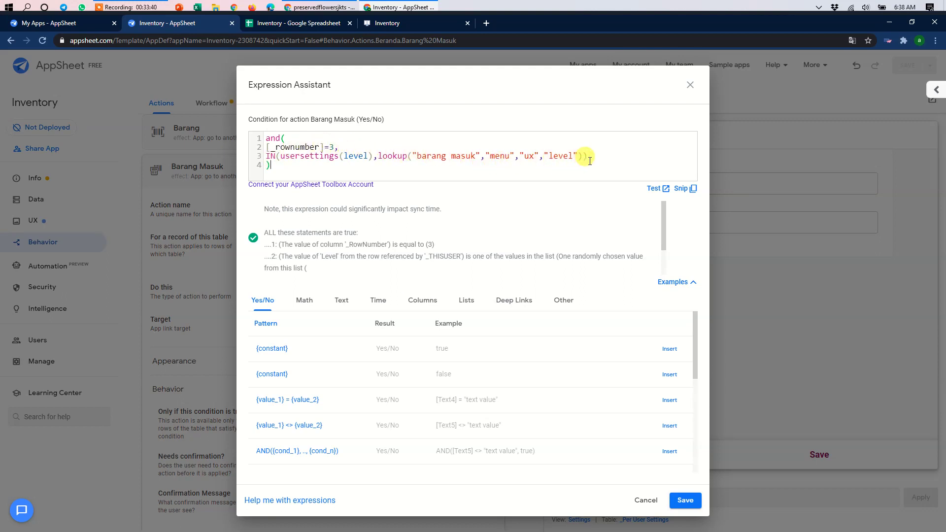
pyautogui.click(685, 501)
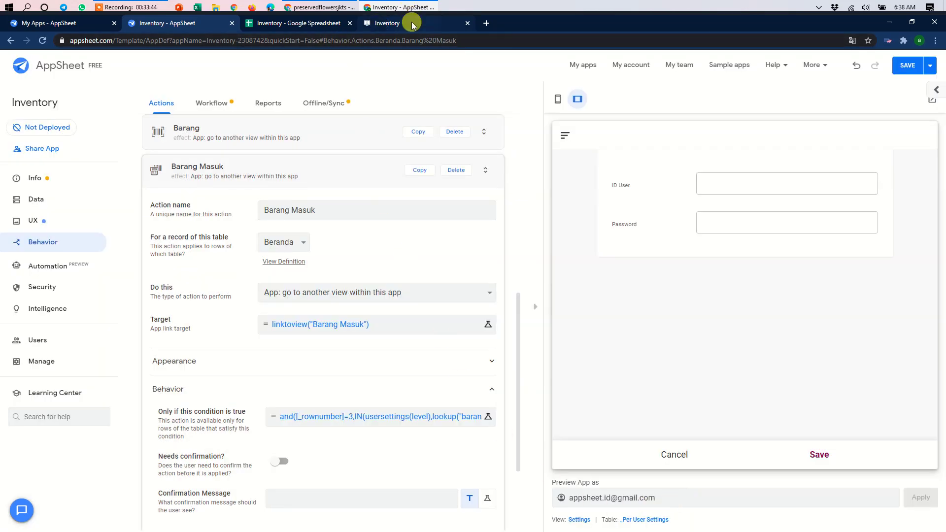
# Step: Log in to the running Inventory app with ID User user2 and the account password, and save the login form
pyautogui.click(411, 22)
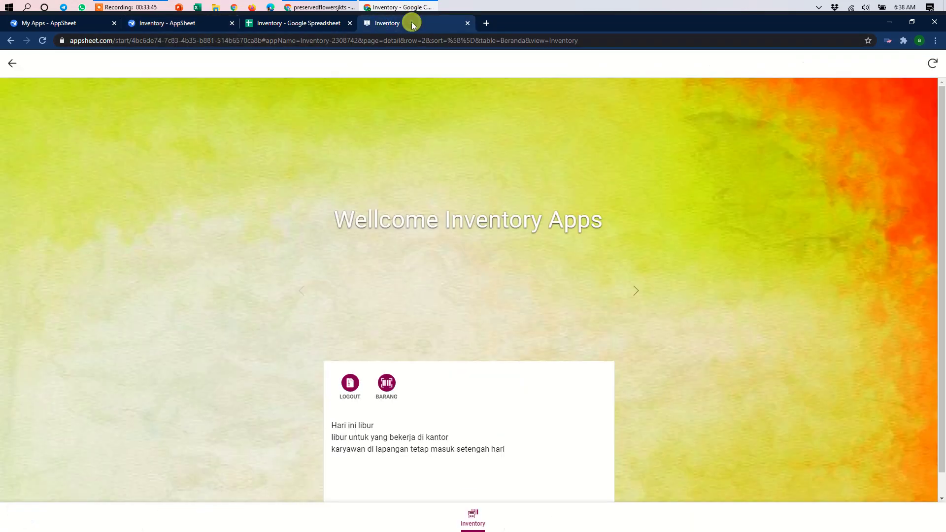
pyautogui.click(351, 387)
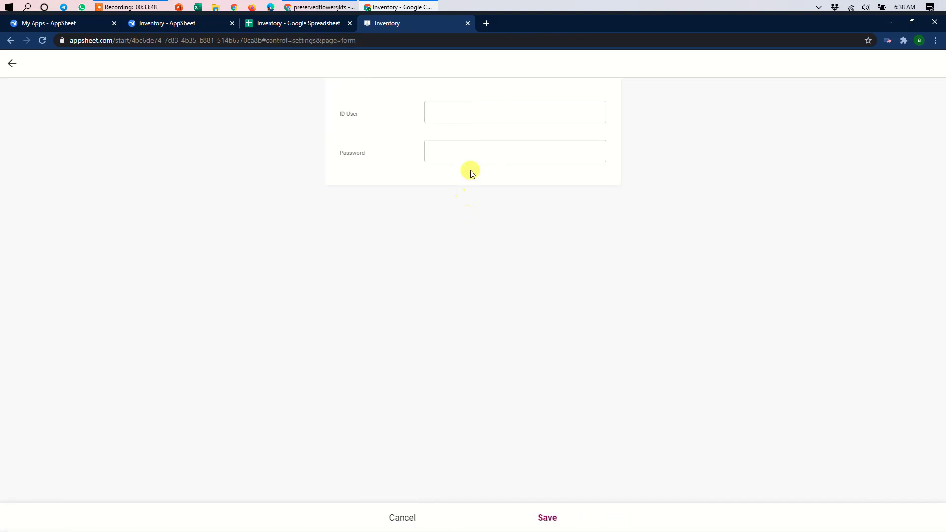
pyautogui.click(430, 109)
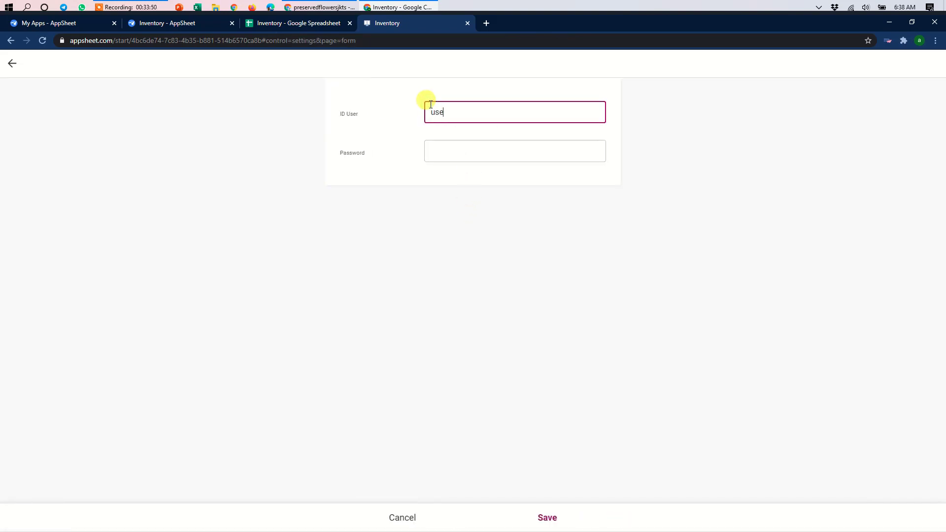
pyautogui.click(447, 151)
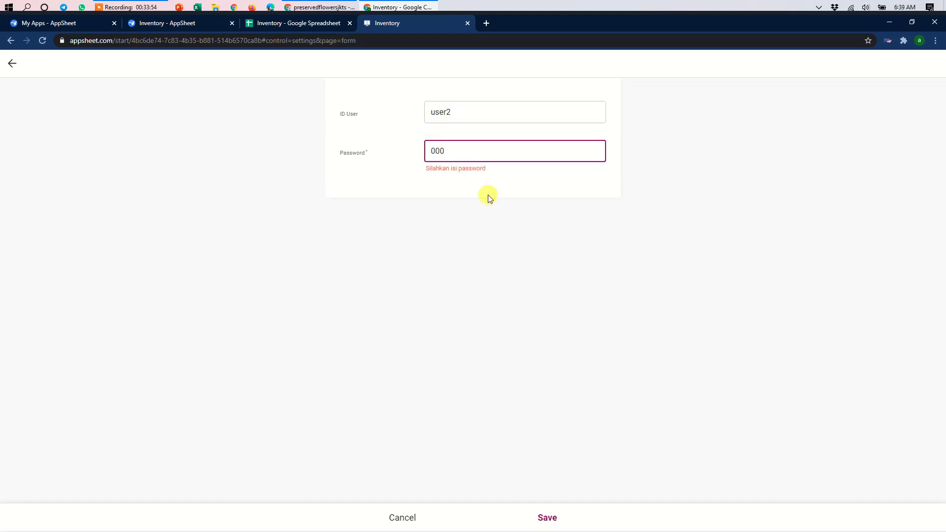
pyautogui.click(571, 265)
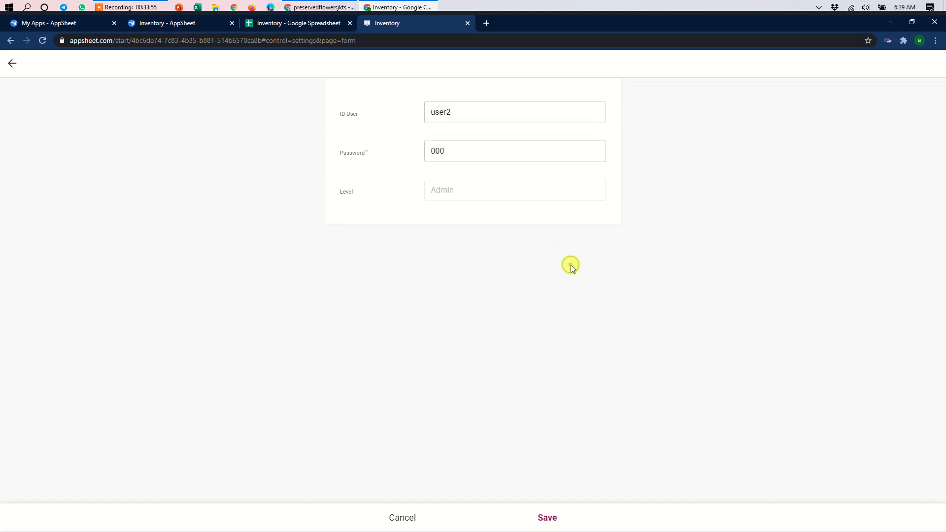
pyautogui.click(548, 518)
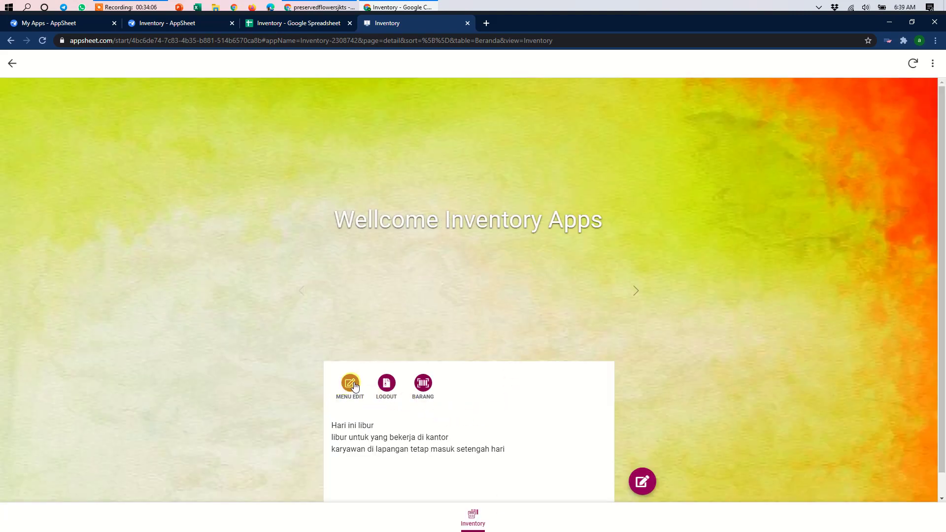
# Step: Compare the action buttons on the Wellcome Inventory Apps and Transaksi pages with the Beranda action list in the editor
pyautogui.click(637, 291)
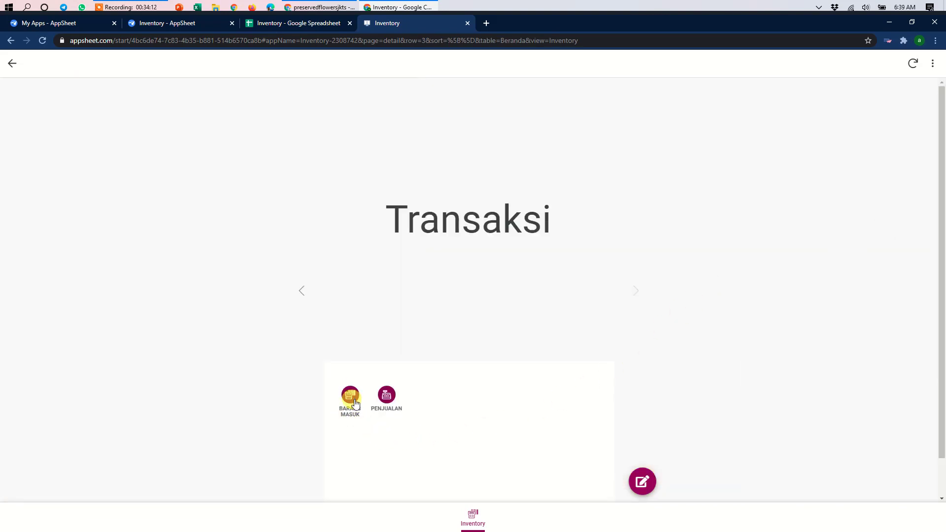
pyautogui.click(472, 515)
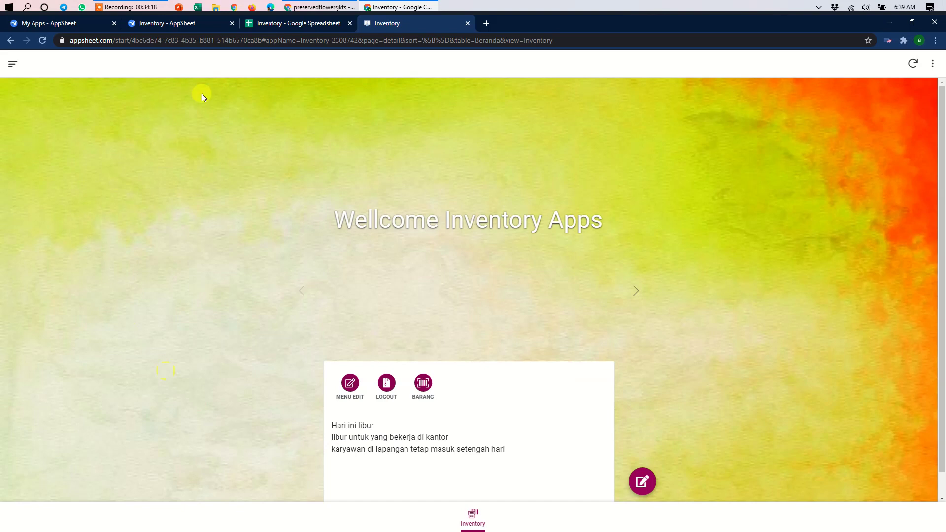
pyautogui.click(181, 23)
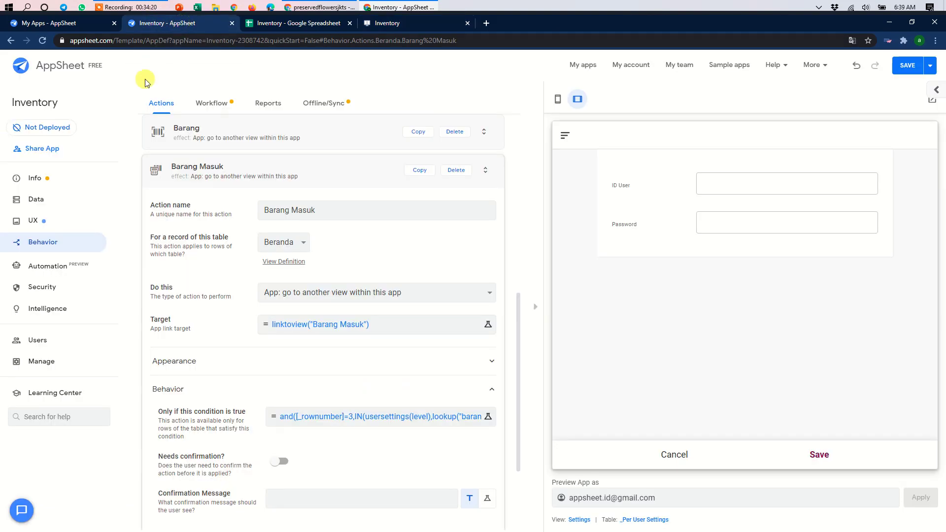
pyautogui.click(212, 170)
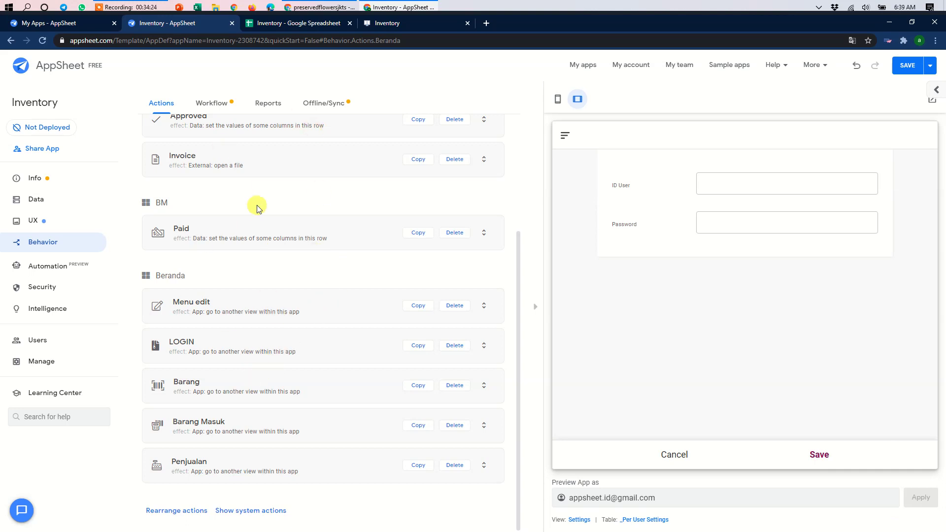
pyautogui.click(380, 23)
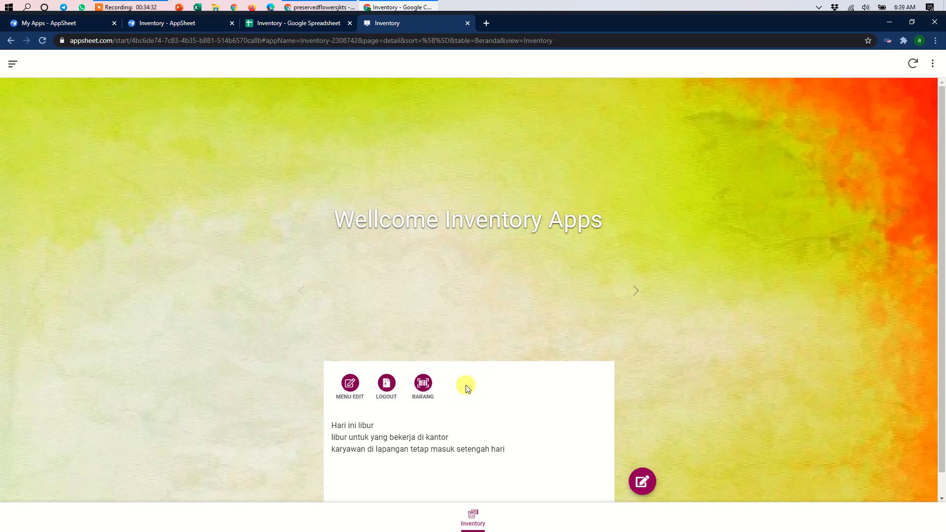
pyautogui.click(641, 294)
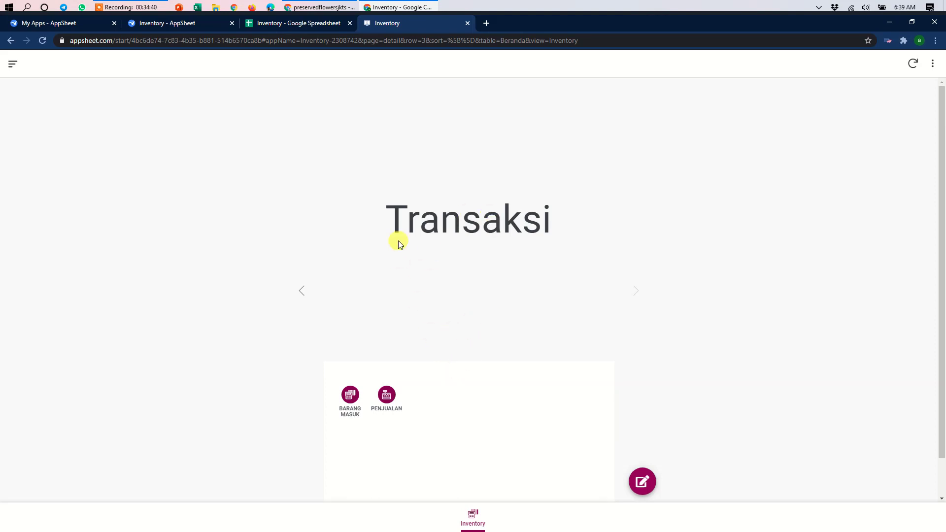
pyautogui.click(302, 294)
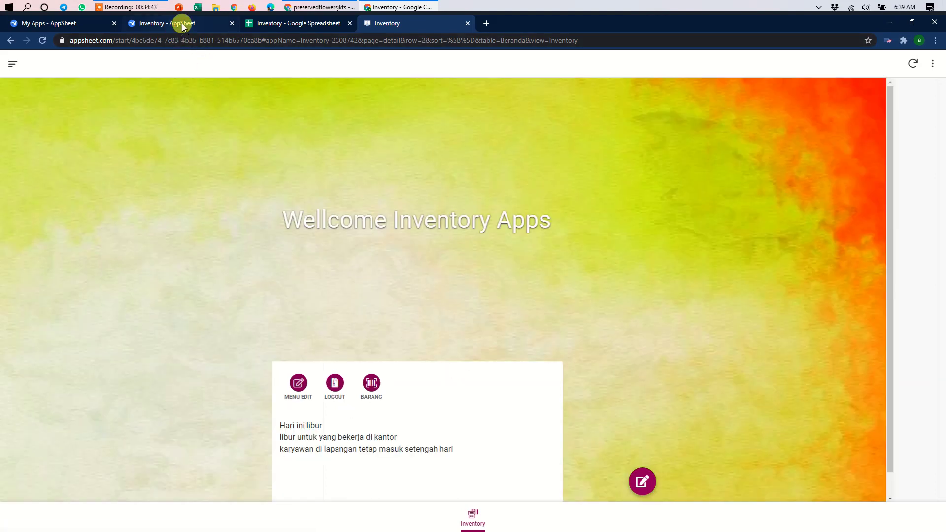
# Step: Create a new data slice named transaksi with Beranda as its source table
pyautogui.click(186, 21)
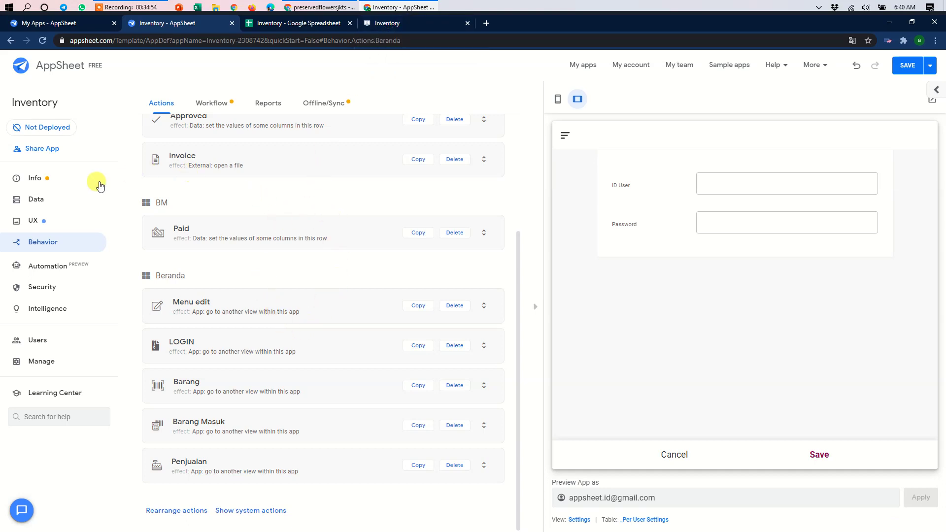
pyautogui.click(53, 202)
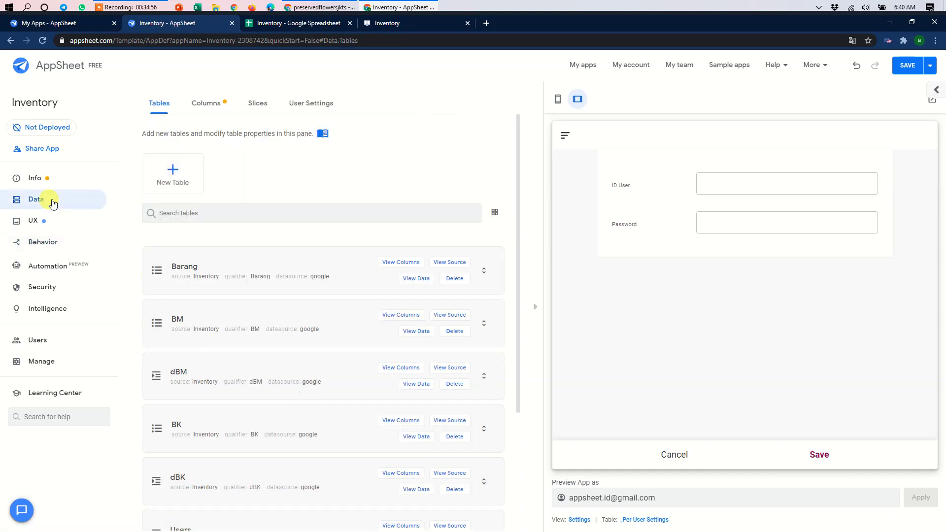
pyautogui.click(260, 105)
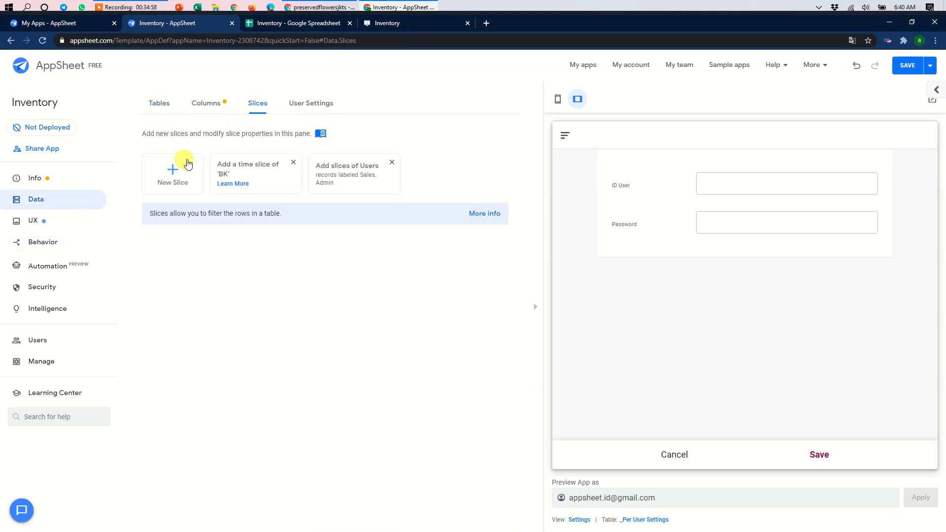
pyautogui.click(174, 169)
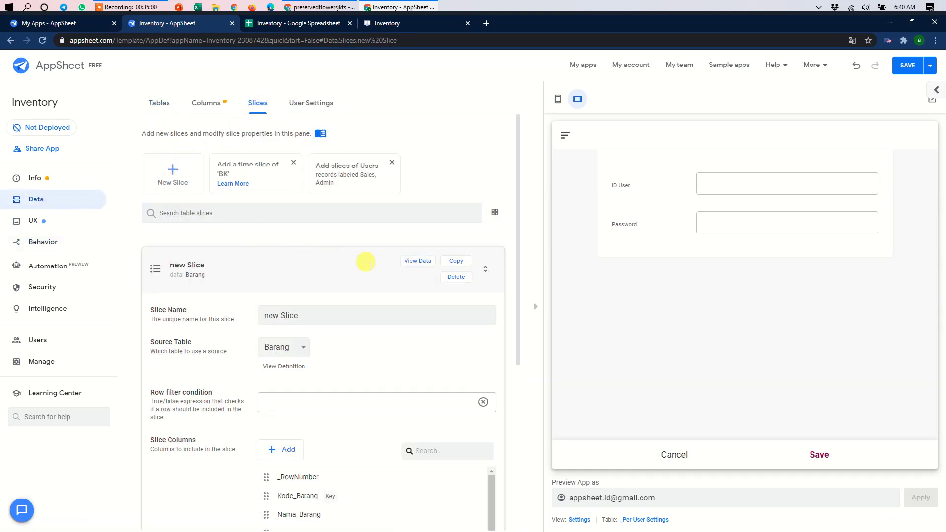
pyautogui.scroll(-3, 296, 311)
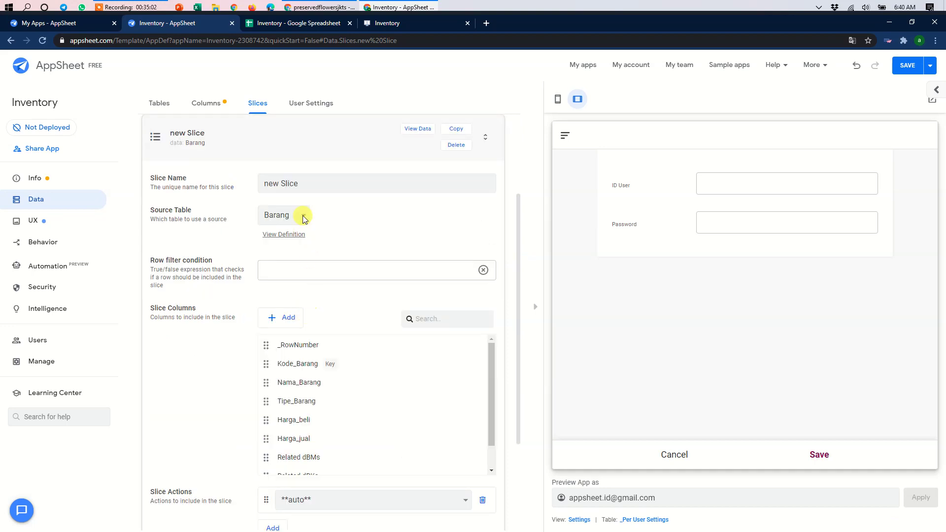
pyautogui.moveTo(308, 185); pyautogui.dragTo(234, 189)
pyautogui.write('transaksi')
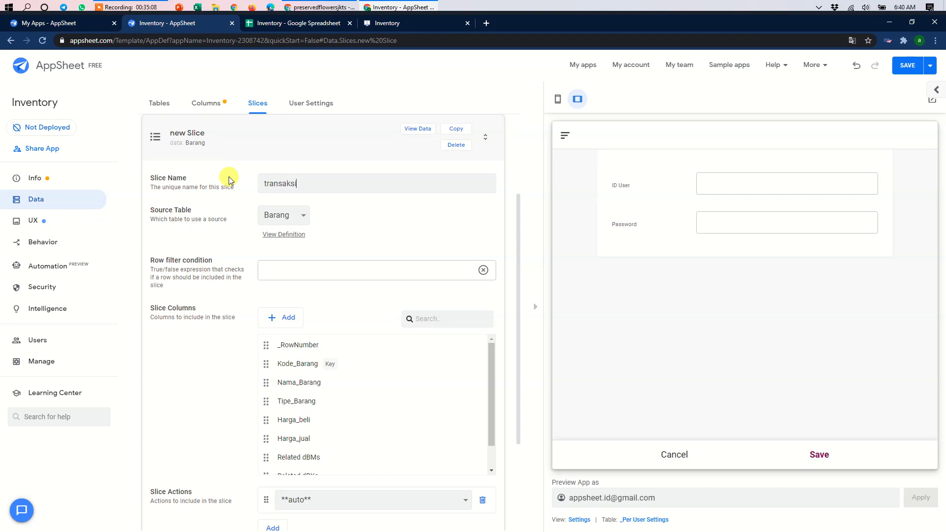
pyautogui.click(296, 217)
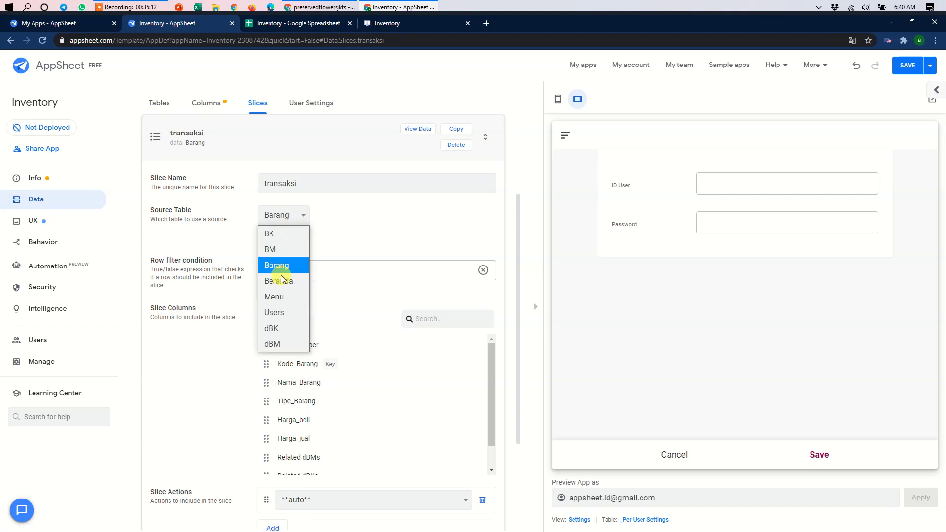
pyautogui.click(282, 283)
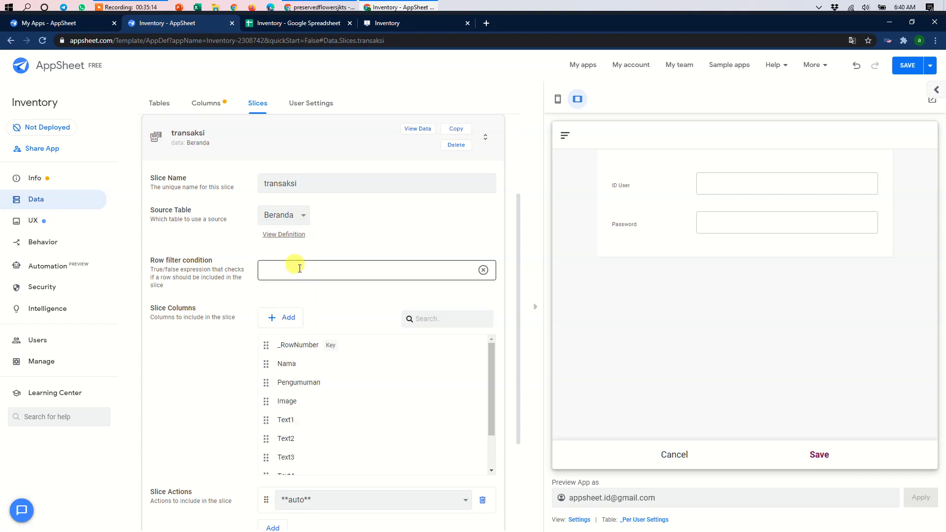
# Step: Set the transaksi slice's row filter condition to [_rownumber]=3 and collapse the slice
pyautogui.click(296, 270)
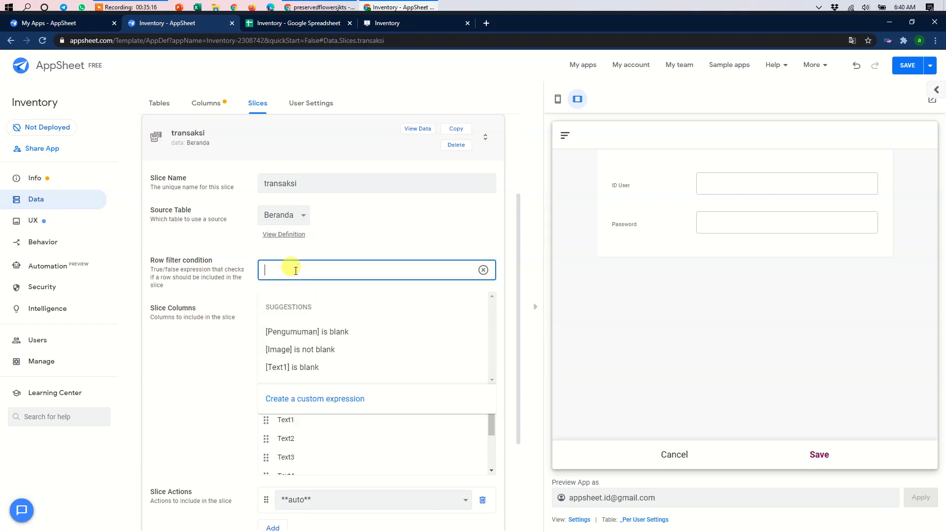
pyautogui.write('[_rownumber')
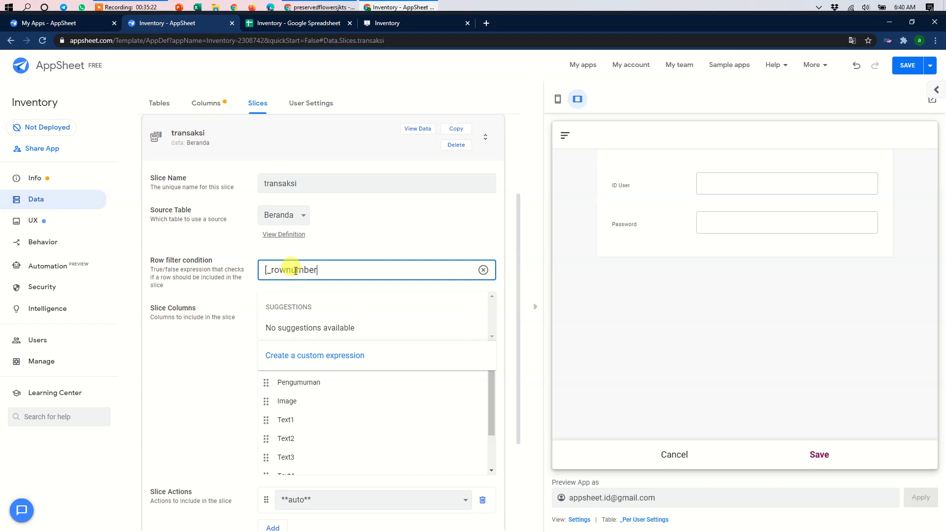
pyautogui.write(']=3')
pyautogui.click(194, 387)
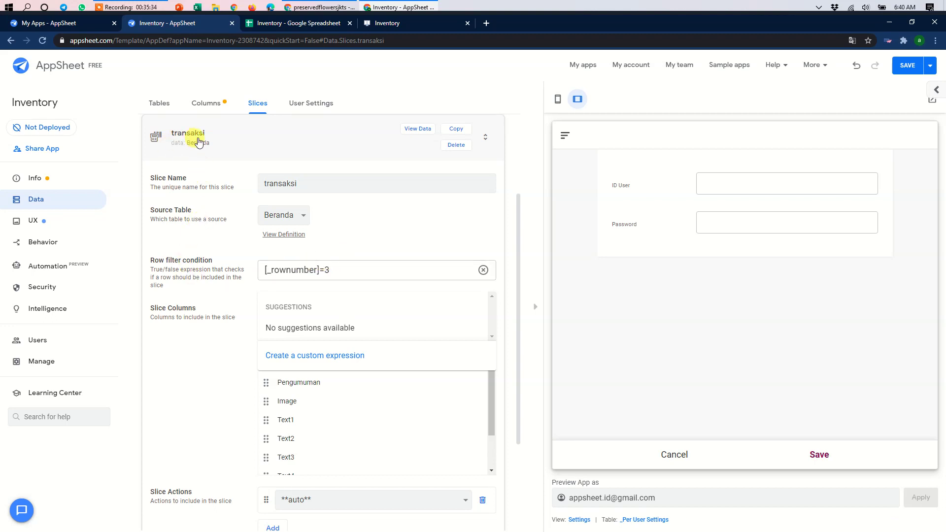
pyautogui.click(197, 140)
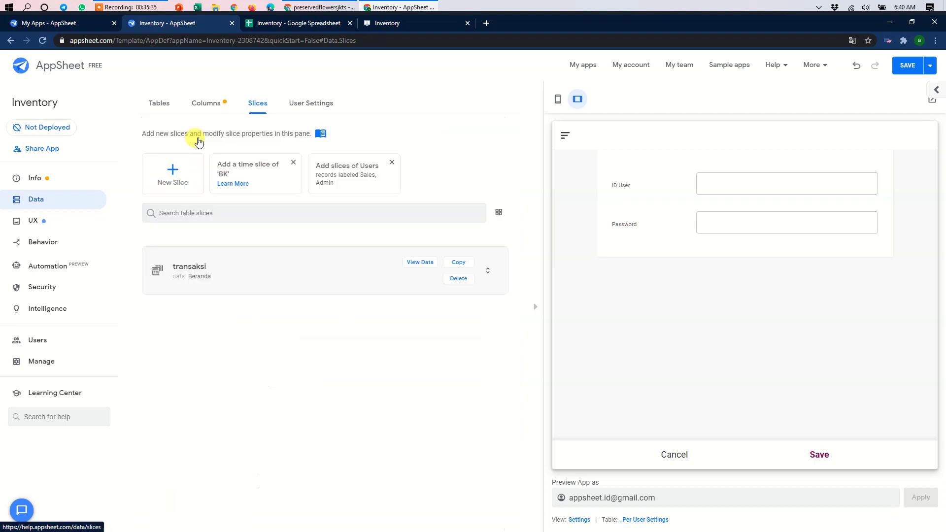
pyautogui.click(49, 222)
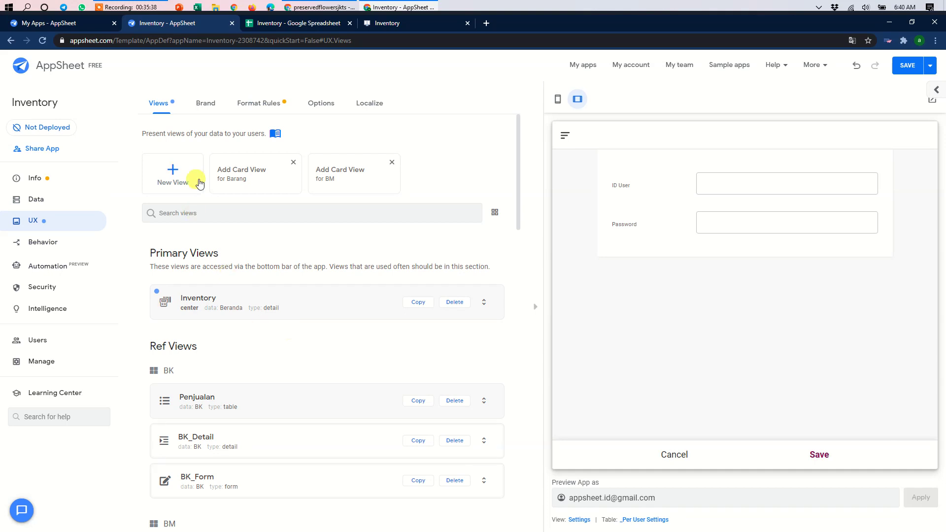
pyautogui.click(177, 170)
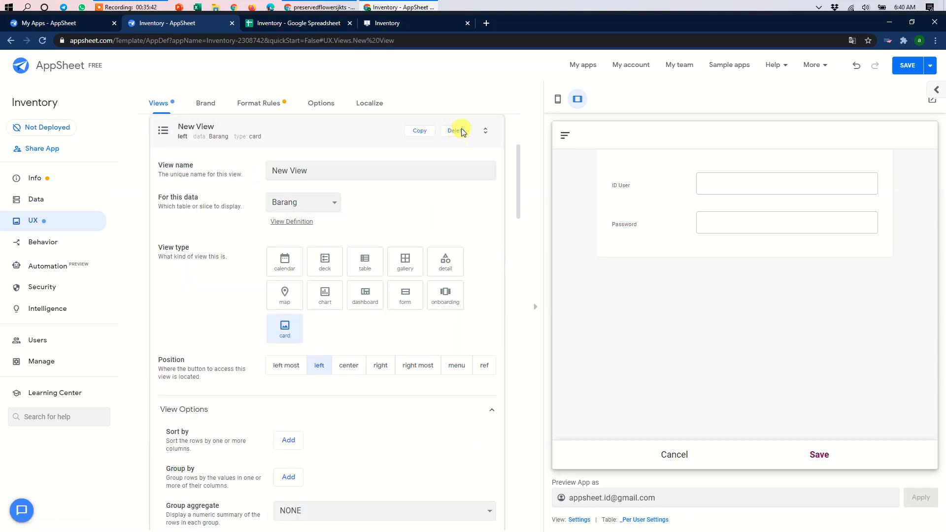
pyautogui.click(459, 130)
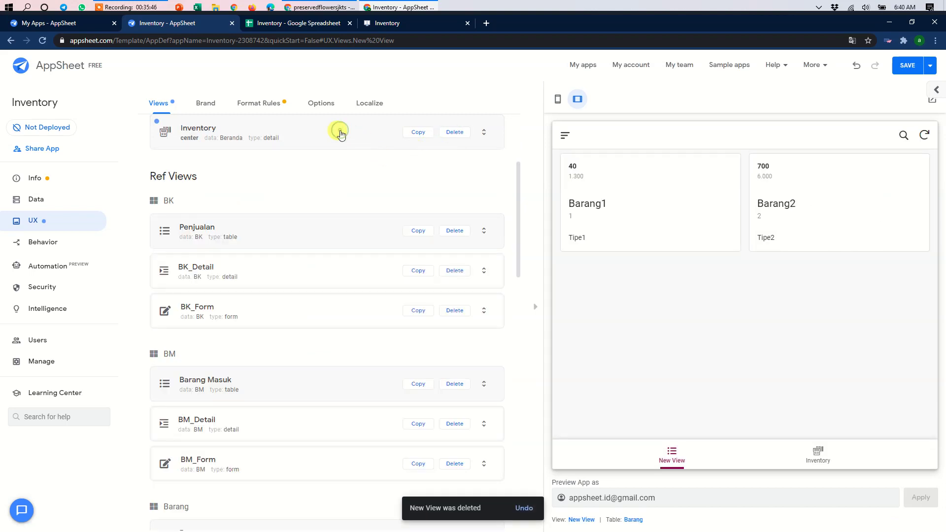
# Step: Turn off slideshow mode in the Inventory view, set its image style to Fill, and collapse the view
pyautogui.click(340, 134)
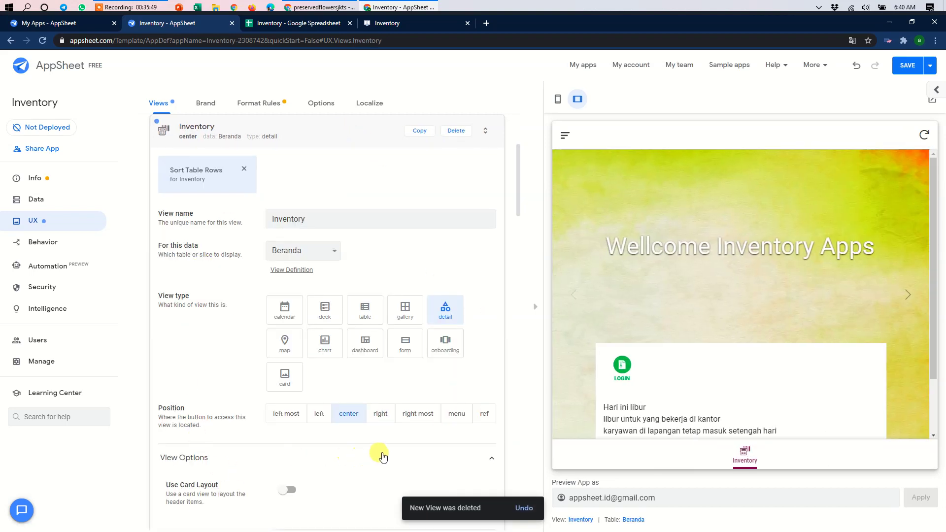
pyautogui.scroll(-2, 377, 454)
pyautogui.scroll(-3, 345, 456)
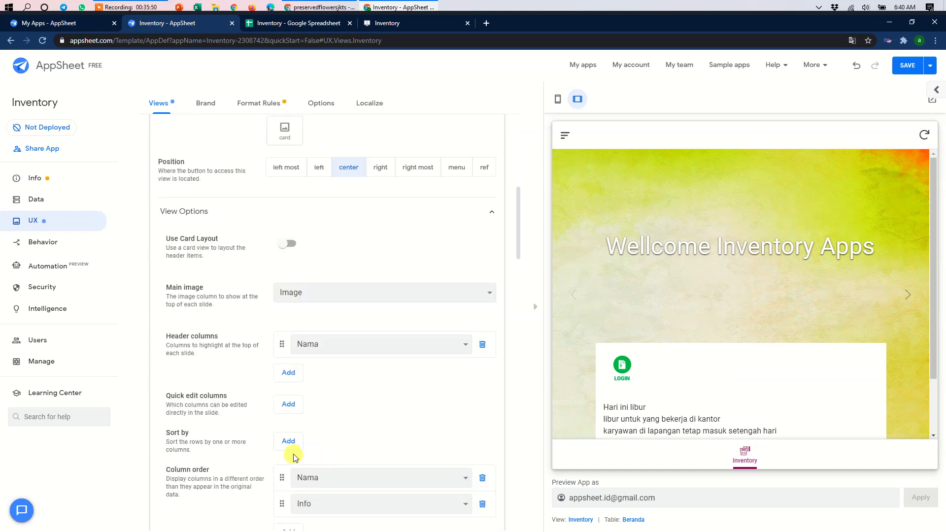
pyautogui.scroll(-3, 291, 511)
pyautogui.scroll(-1, 276, 463)
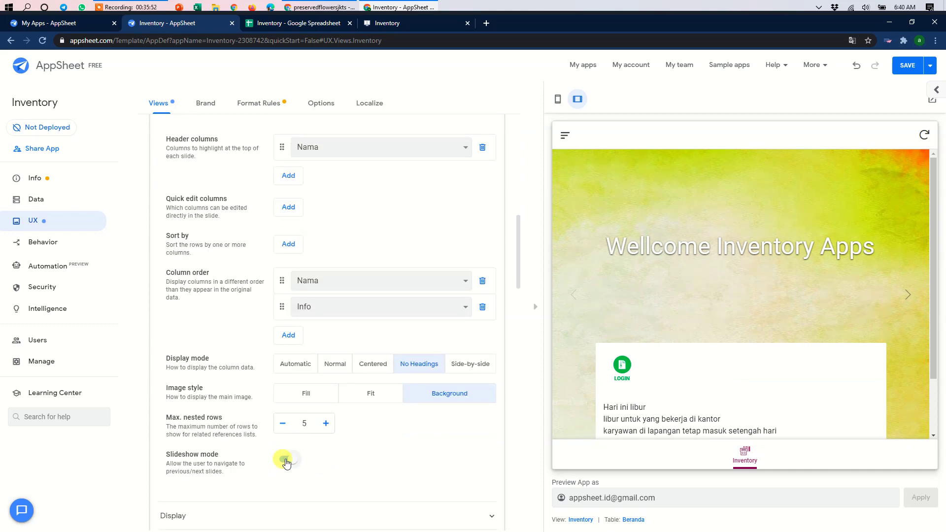
pyautogui.click(285, 459)
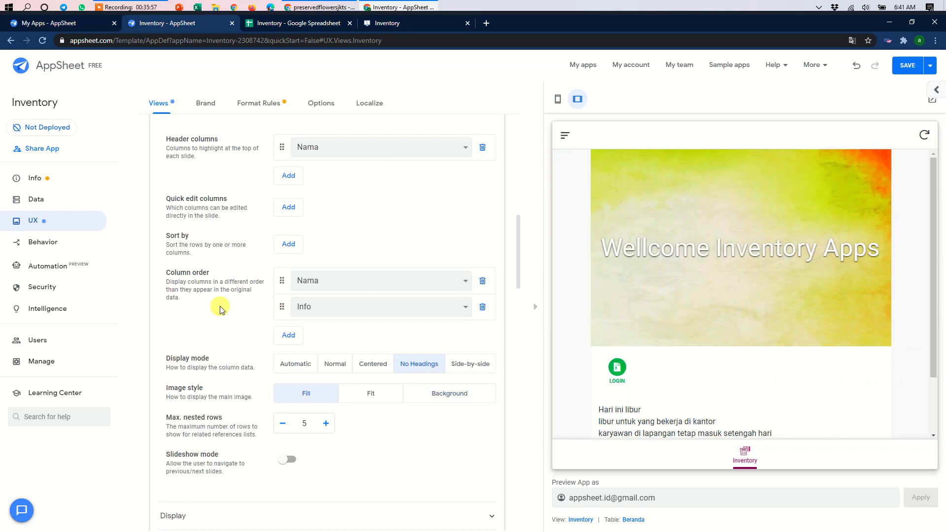
pyautogui.scroll(10, 220, 309)
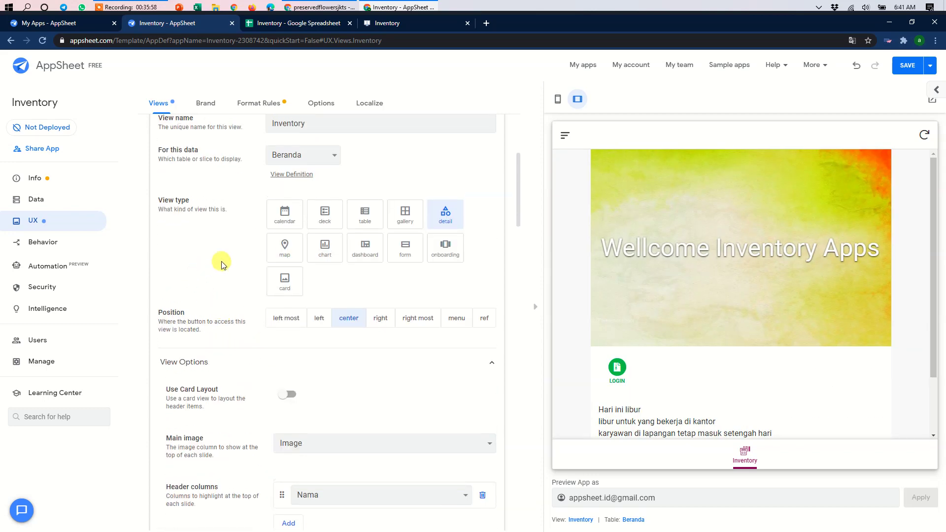
pyautogui.click(228, 275)
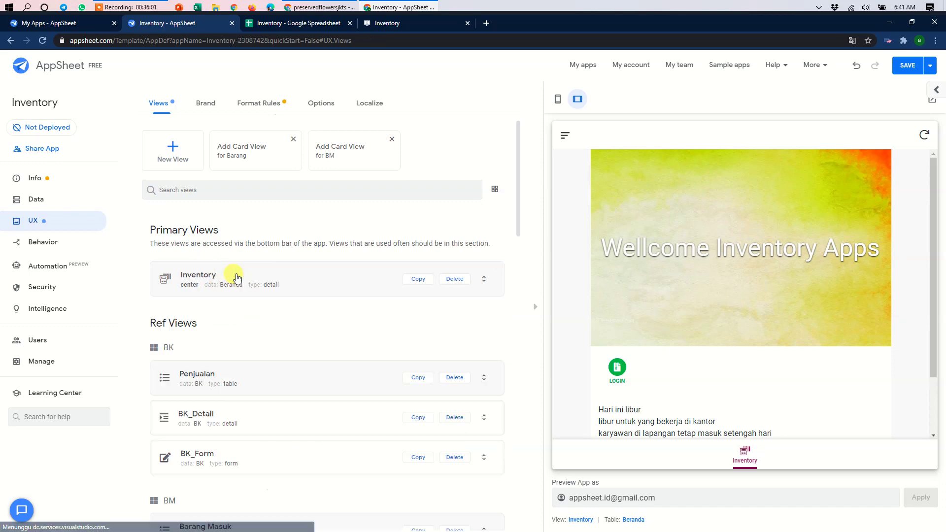
# Step: Duplicate the Inventory view and rename the copy Transaksi
pyautogui.click(419, 279)
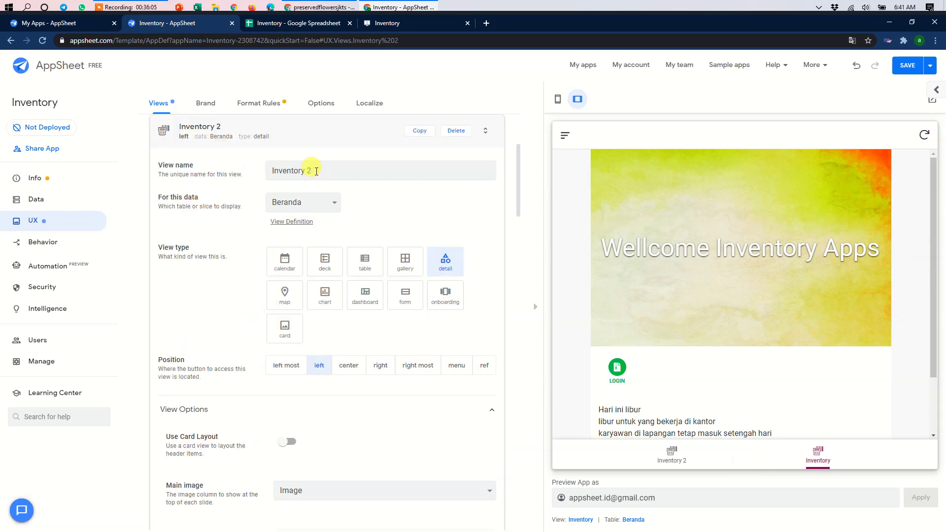
pyautogui.moveTo(315, 171); pyautogui.dragTo(257, 173)
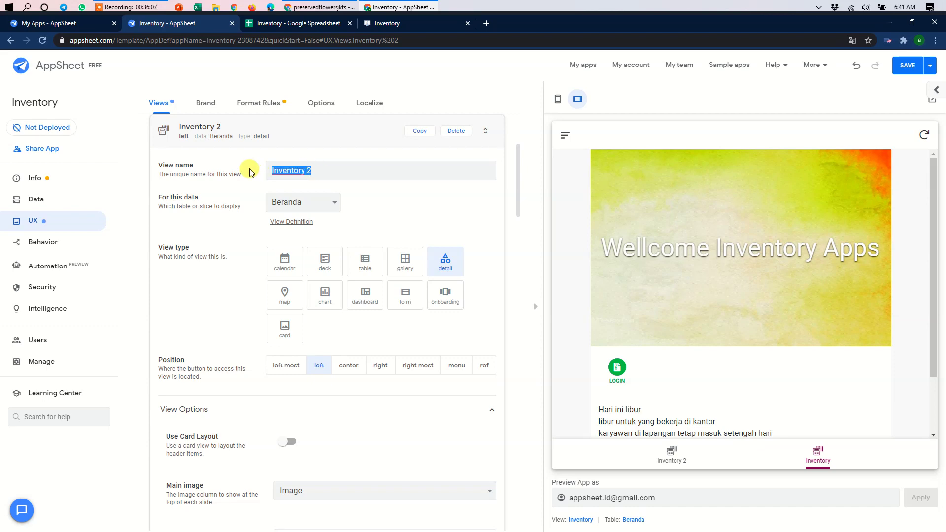
pyautogui.write('Transaksi')
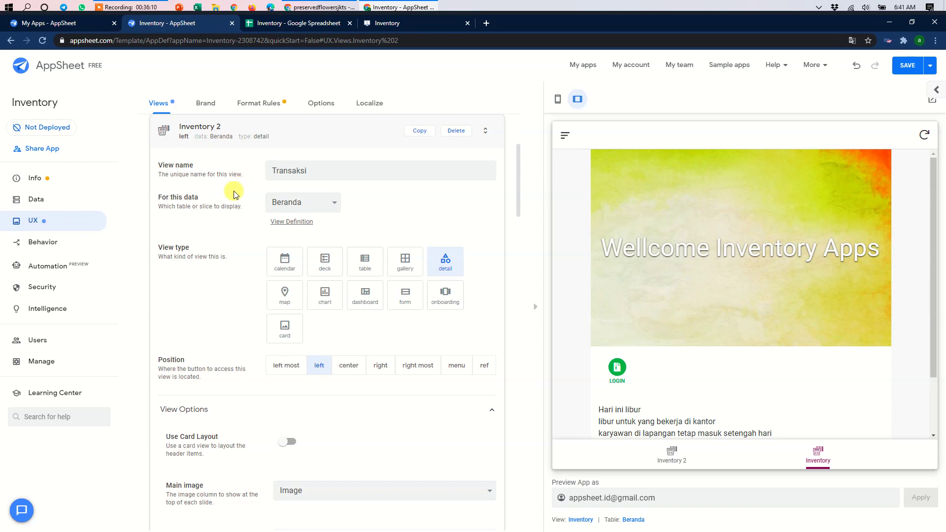
# Step: Base the Transaksi view on the transaksi slice, set its position to ref, and collapse it
pyautogui.click(312, 203)
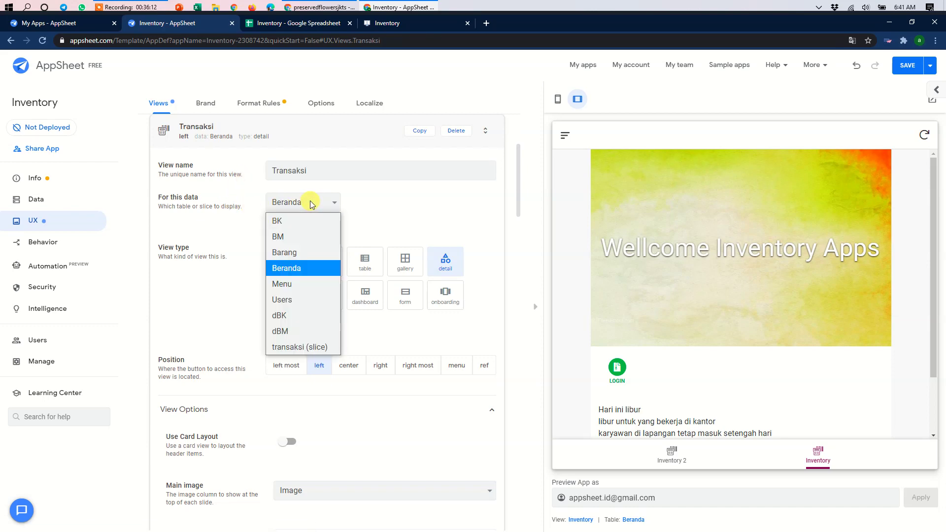
pyautogui.click(294, 348)
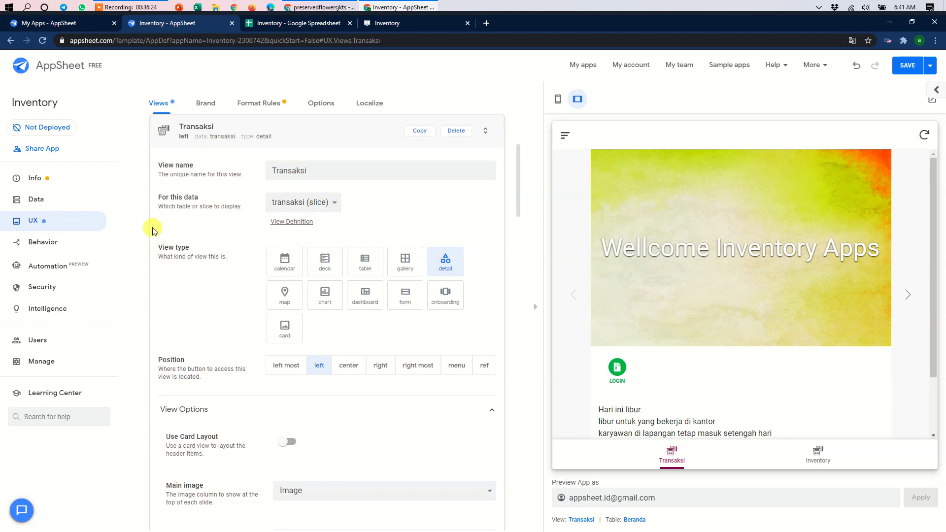
pyautogui.scroll(2, 197, 220)
pyautogui.scroll(-3, 229, 235)
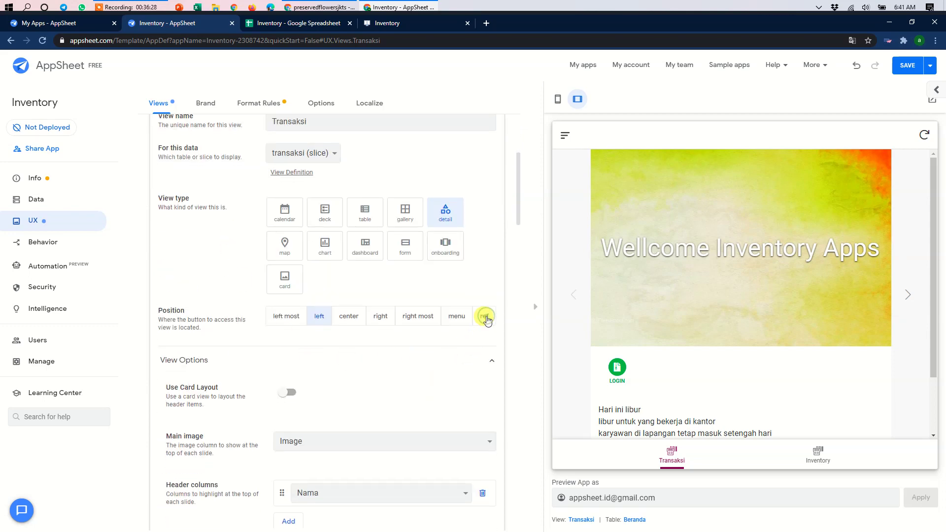
pyautogui.click(485, 317)
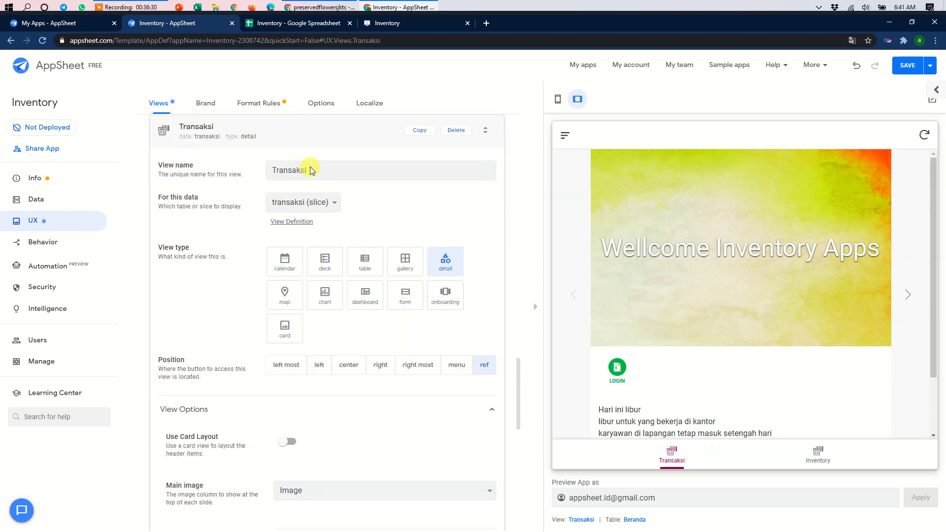
pyautogui.click(199, 132)
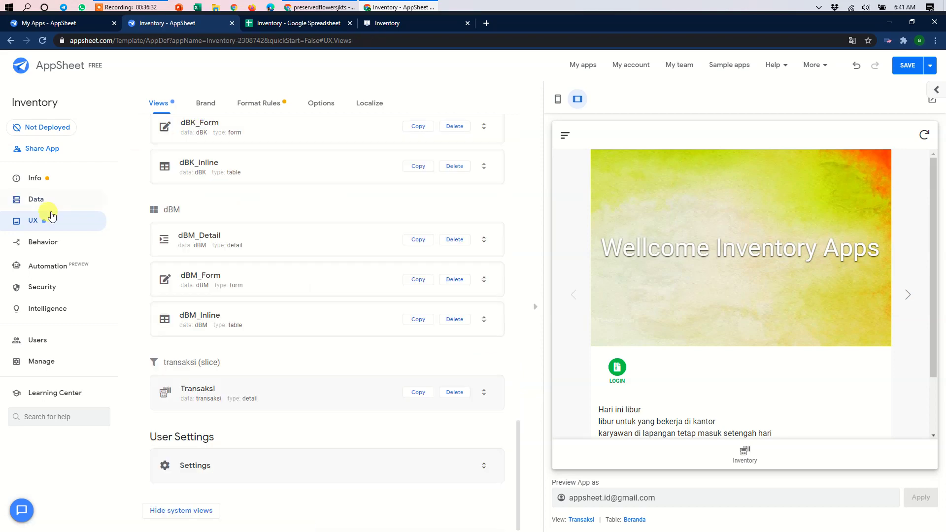
# Step: Duplicate the LOGIN action of the Beranda table and rename the copy Transaksi
pyautogui.click(54, 248)
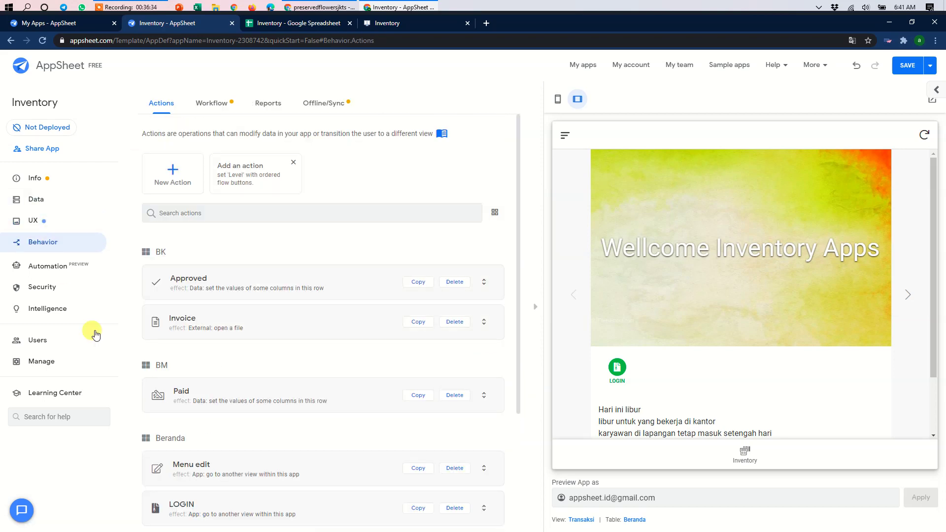
pyautogui.scroll(-3, 273, 360)
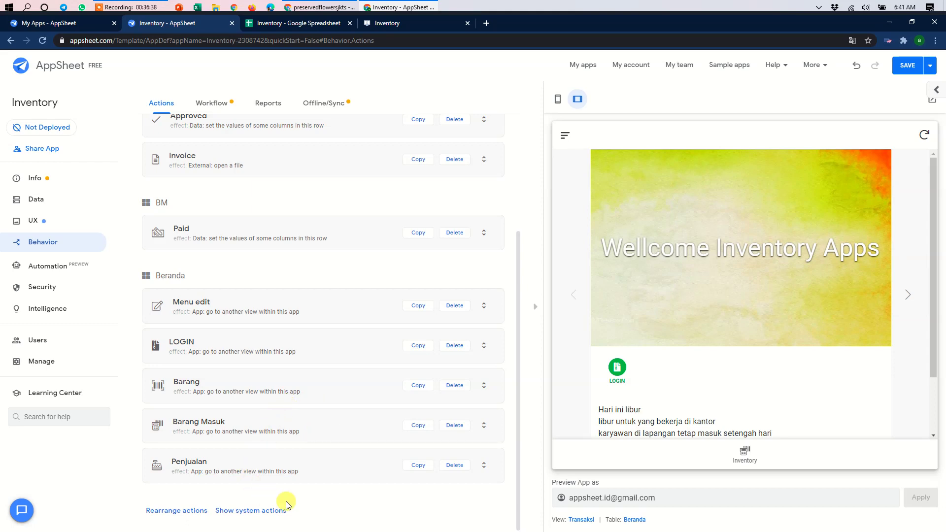
pyautogui.click(419, 346)
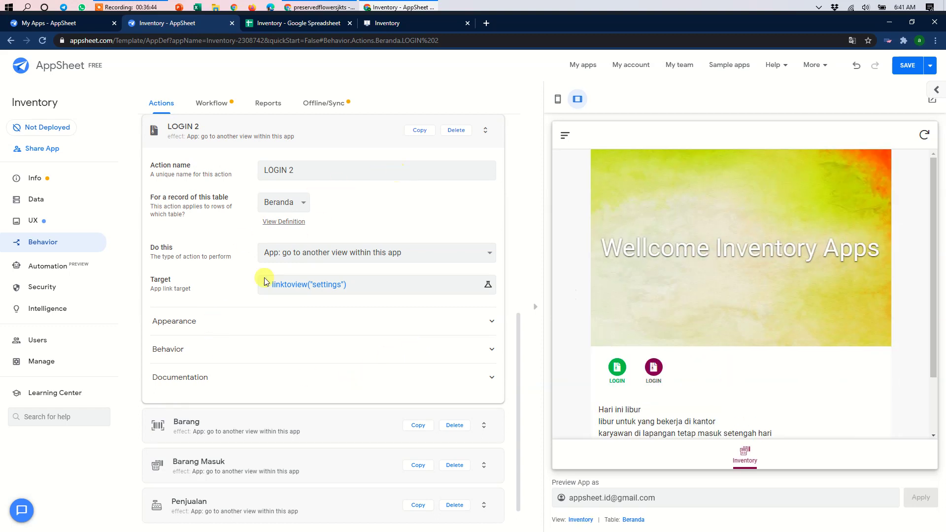
pyautogui.tripleClick(304, 169)
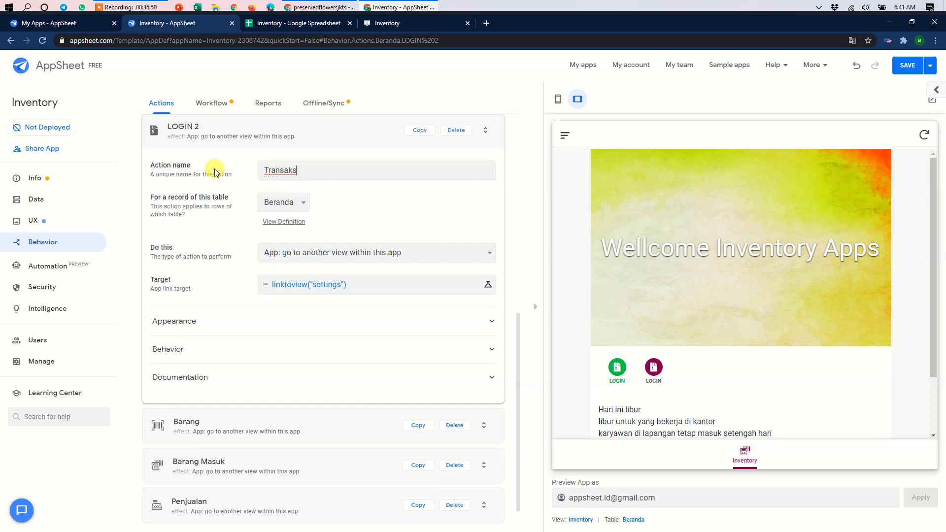
# Step: Set the Transaksi action's target expression to linktoview("Transaksi") and save it
pyautogui.click(313, 285)
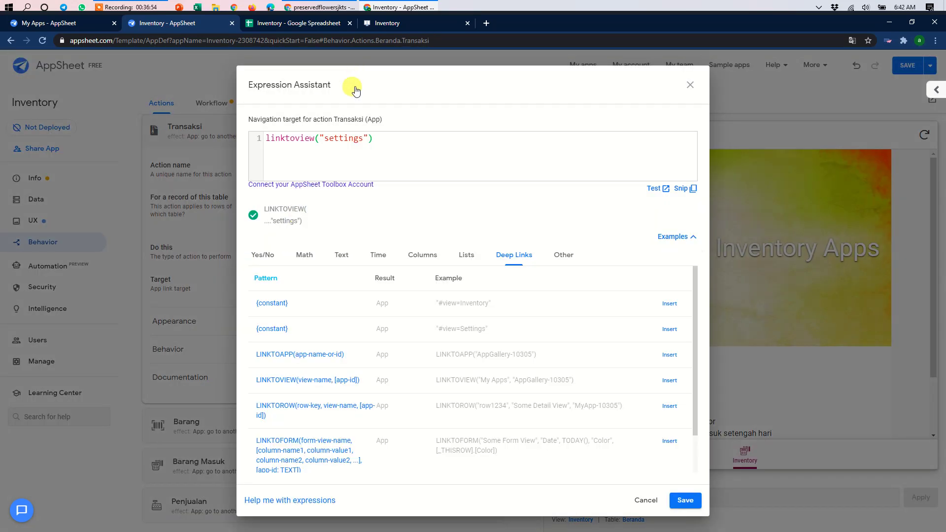
pyautogui.doubleClick(345, 138)
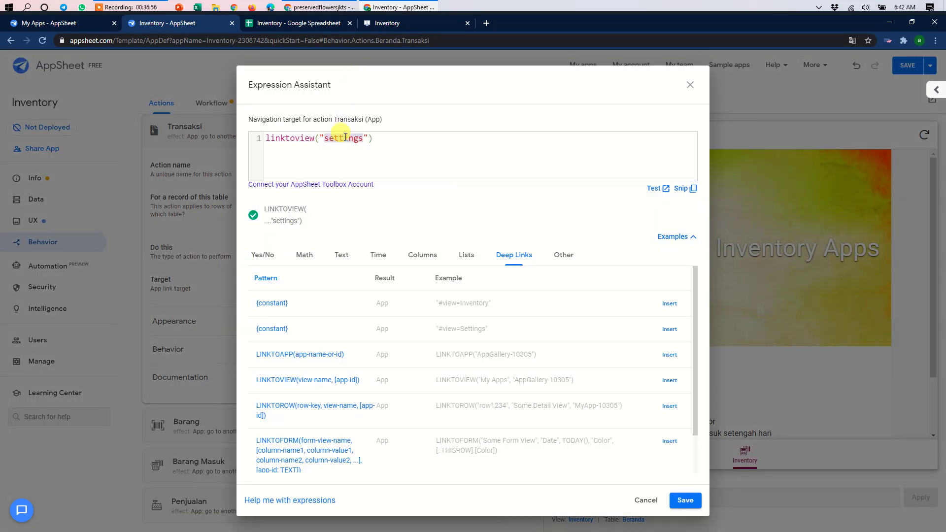
pyautogui.write('Transa')
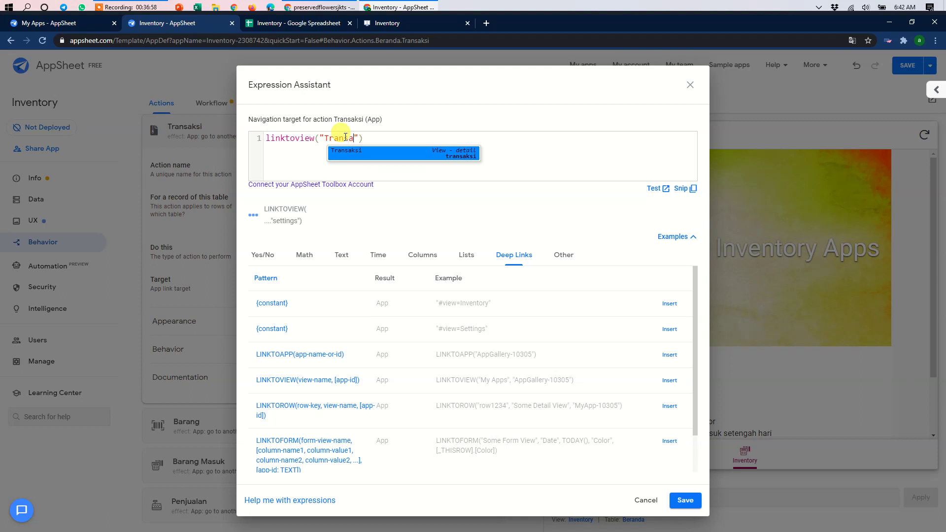
pyautogui.write('ksi')
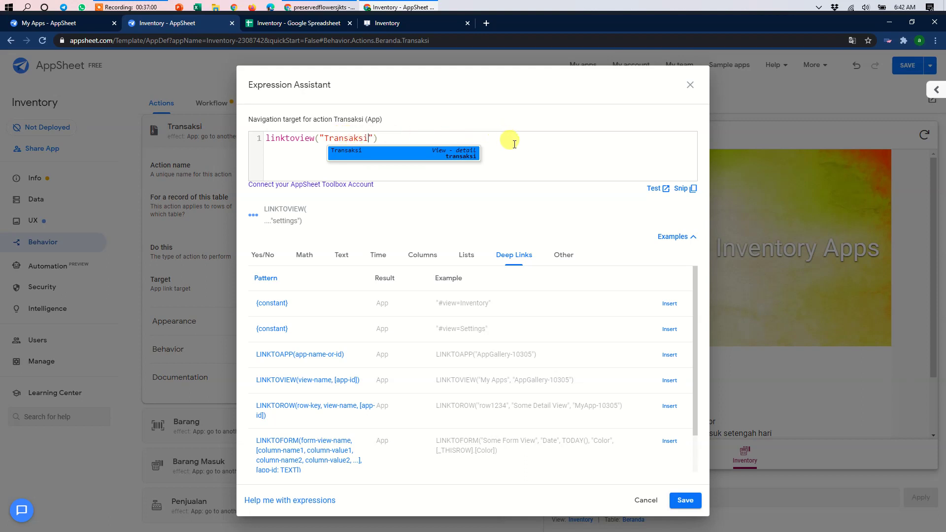
pyautogui.click(528, 147)
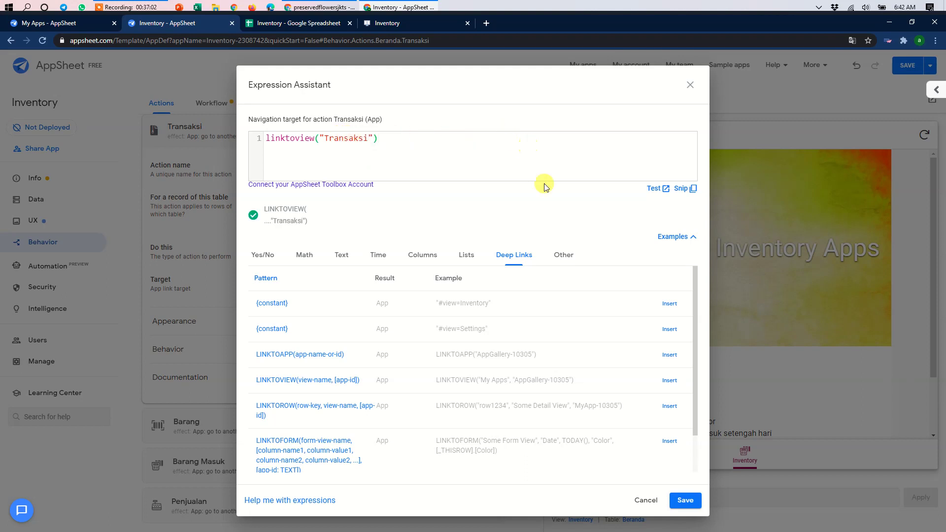
pyautogui.click(685, 501)
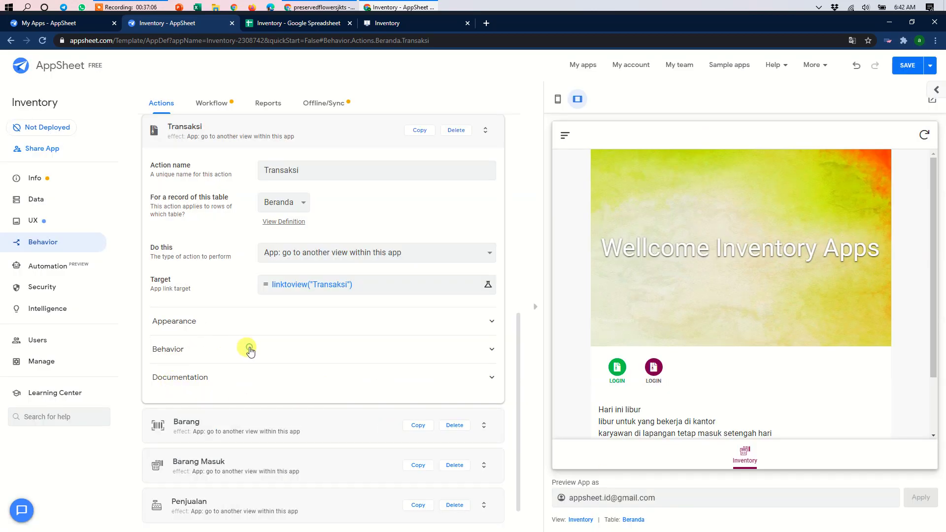
# Step: Review the Transaksi action's behavior condition and check the Beranda and Menu sheets in the Inventory Google spreadsheet
pyautogui.click(249, 349)
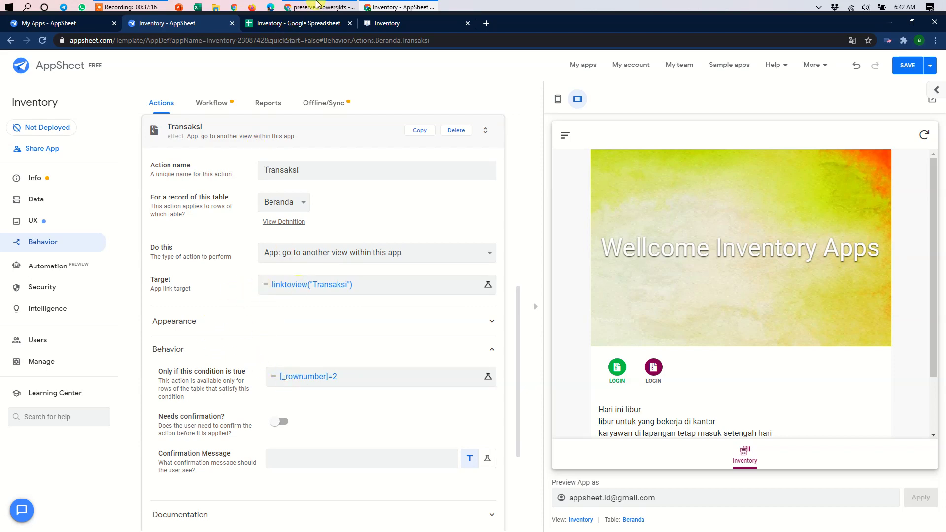
pyautogui.click(297, 25)
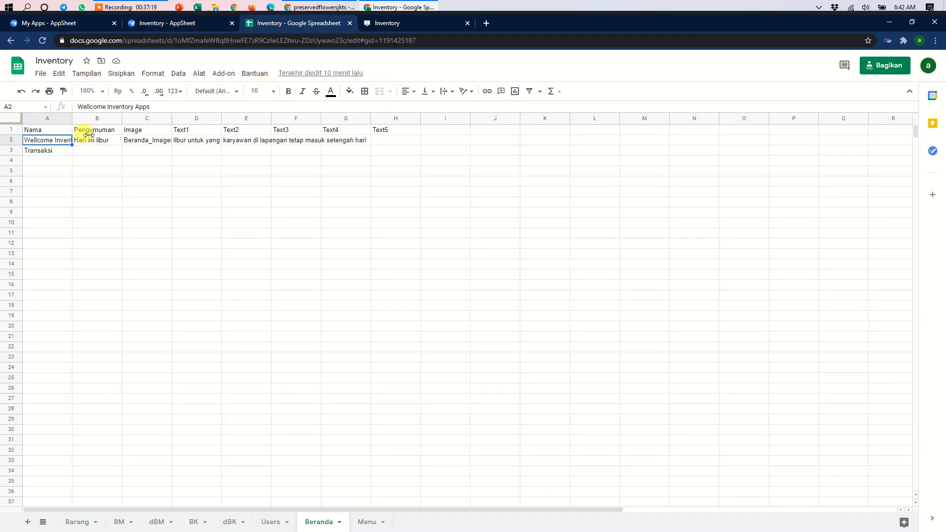
pyautogui.click(365, 523)
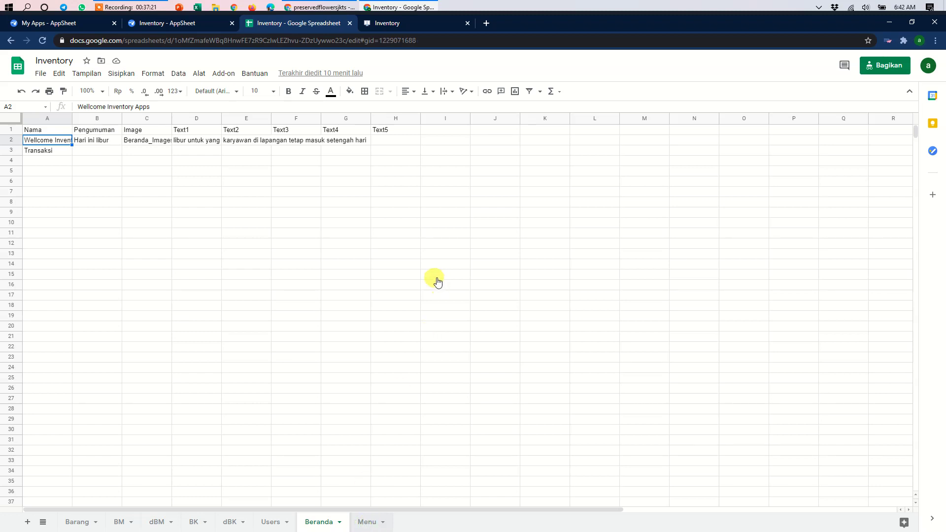
pyautogui.click(50, 181)
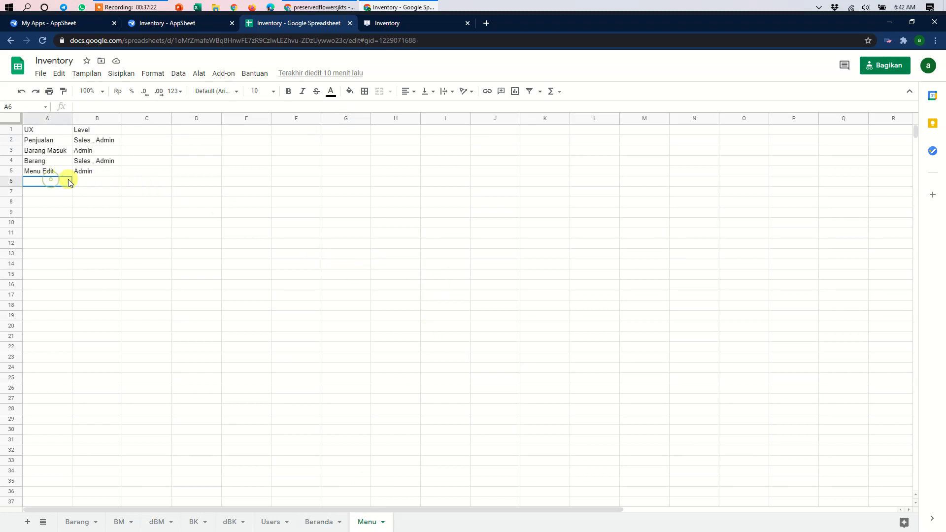
pyautogui.click(84, 182)
pyautogui.click(55, 183)
pyautogui.click(56, 193)
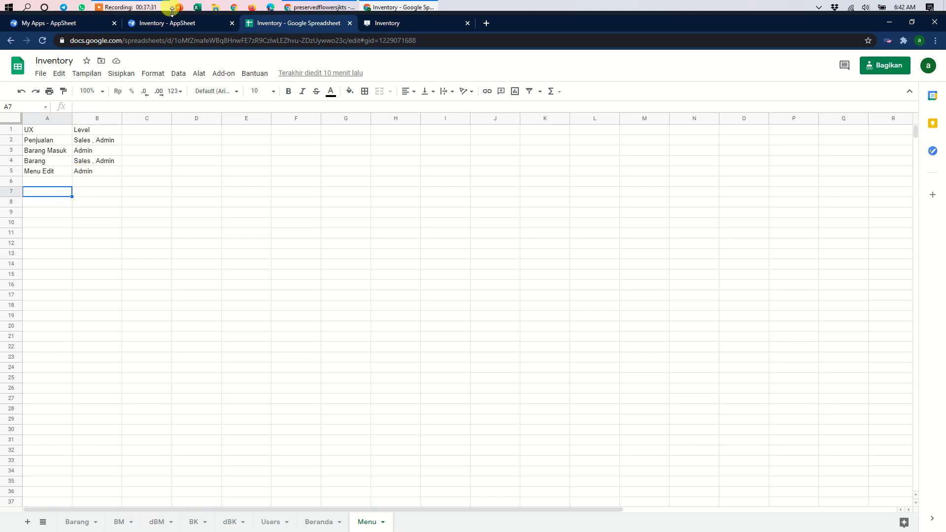
pyautogui.click(181, 28)
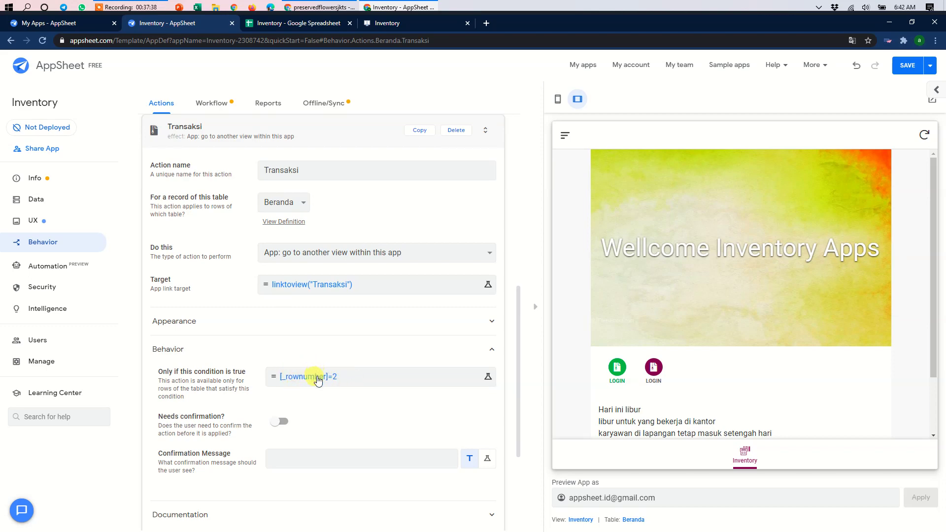
# Step: Clear the display name formula of the Transaksi action and save the empty expression
pyautogui.click(317, 323)
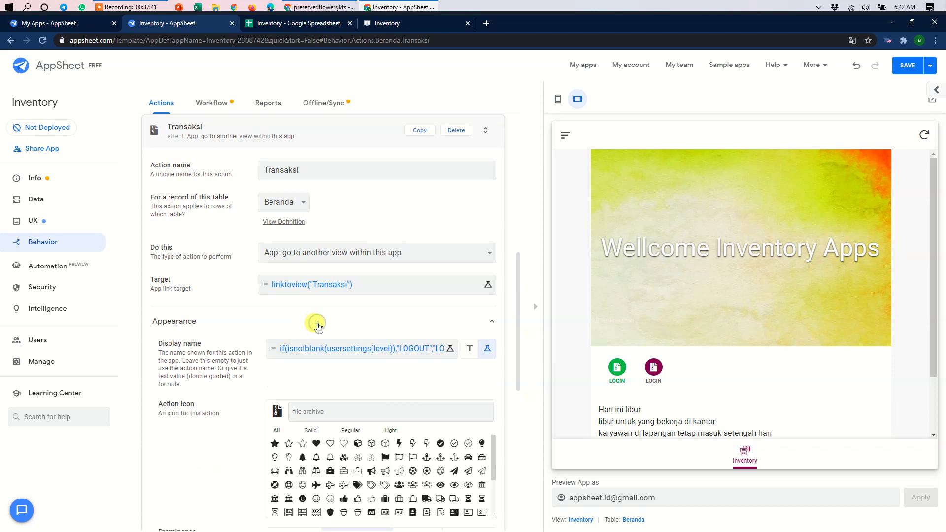
pyautogui.click(430, 346)
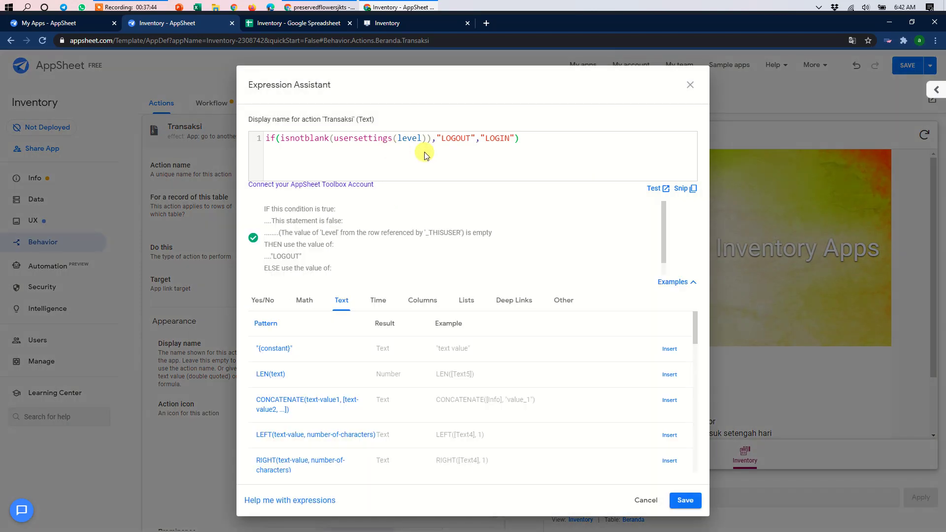
pyautogui.press('BackSpace')
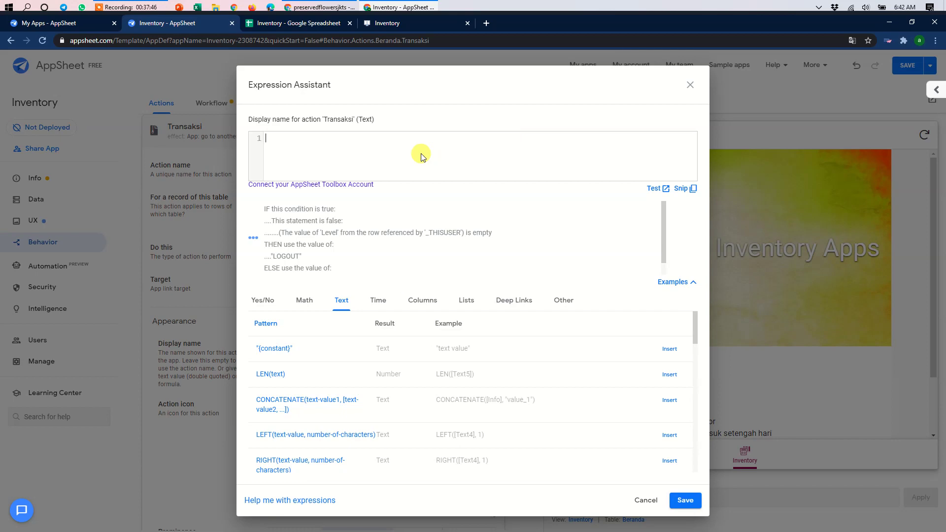
pyautogui.click(684, 503)
# Step: Search the Transaksi action's icons for "buy" and choose the light outlined shopping cart
pyautogui.scroll(-2, 382, 373)
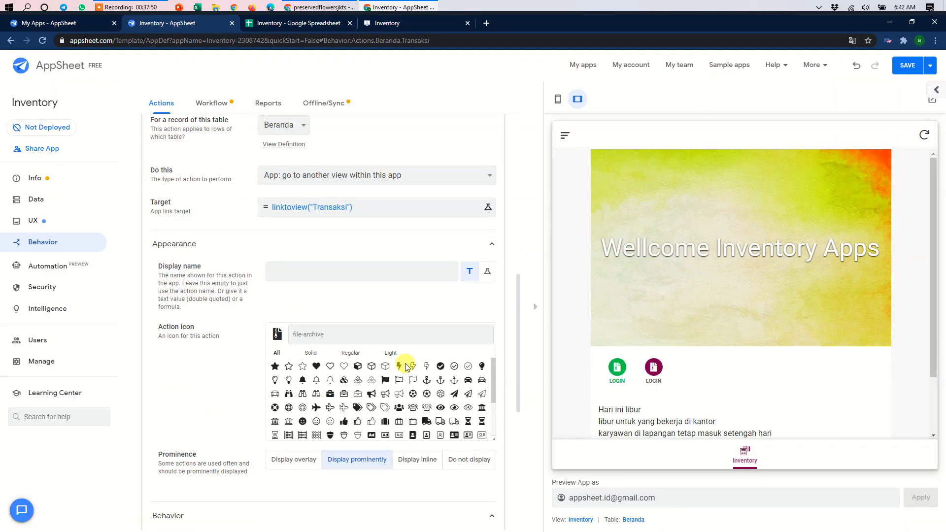
pyautogui.click(318, 312)
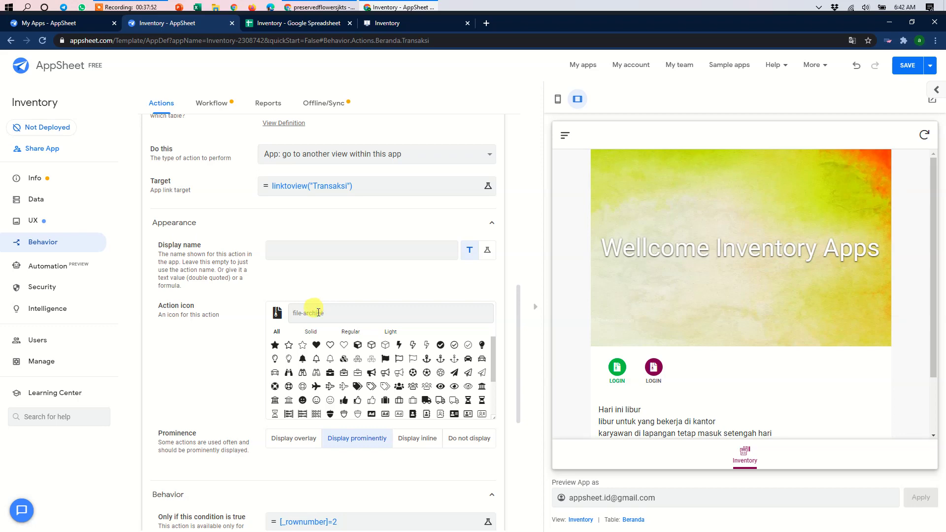
pyautogui.write('tran')
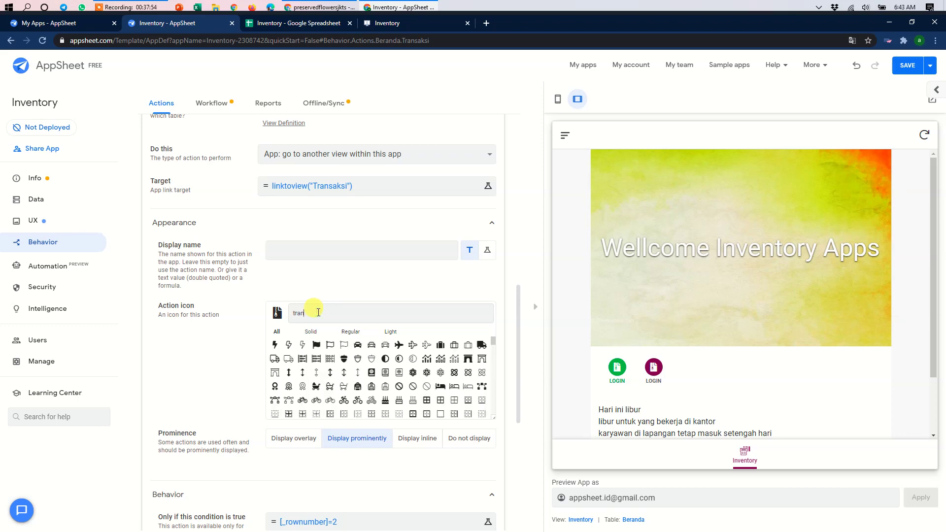
pyautogui.write('s')
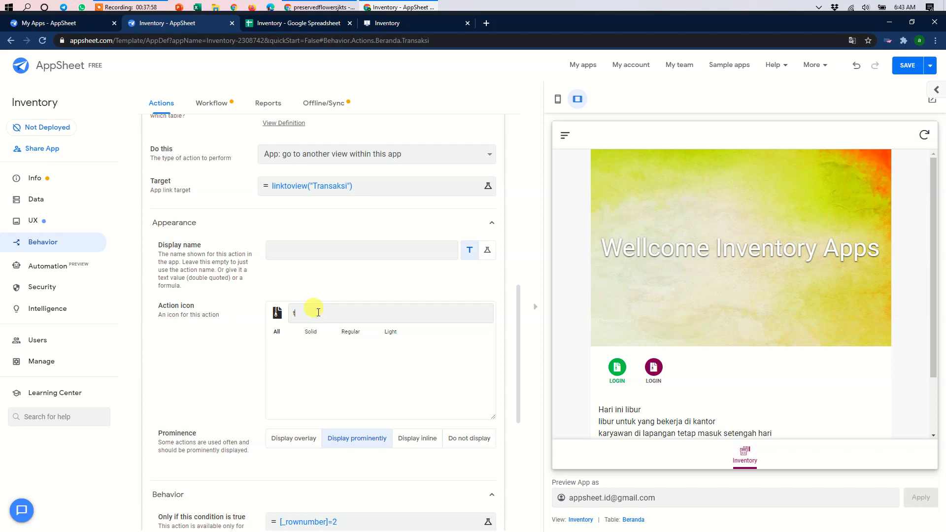
pyautogui.press('BackSpace')
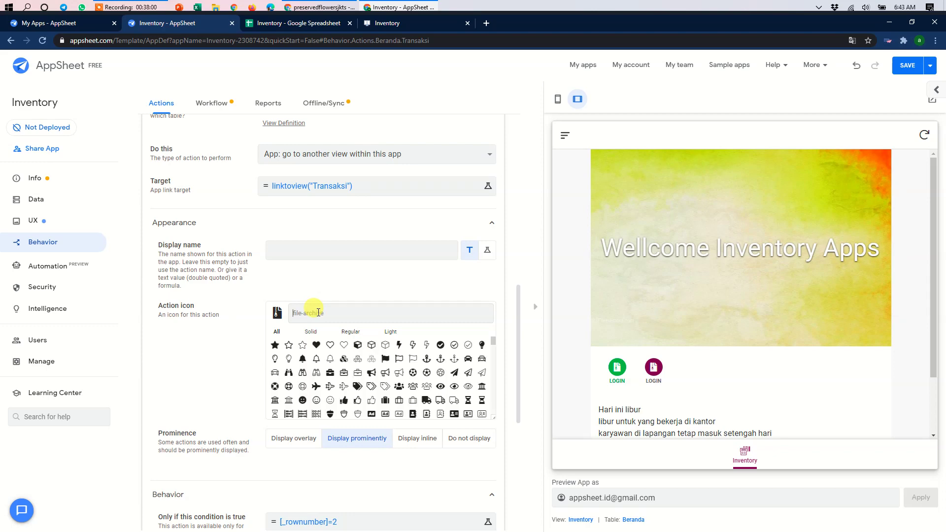
pyautogui.write('buy')
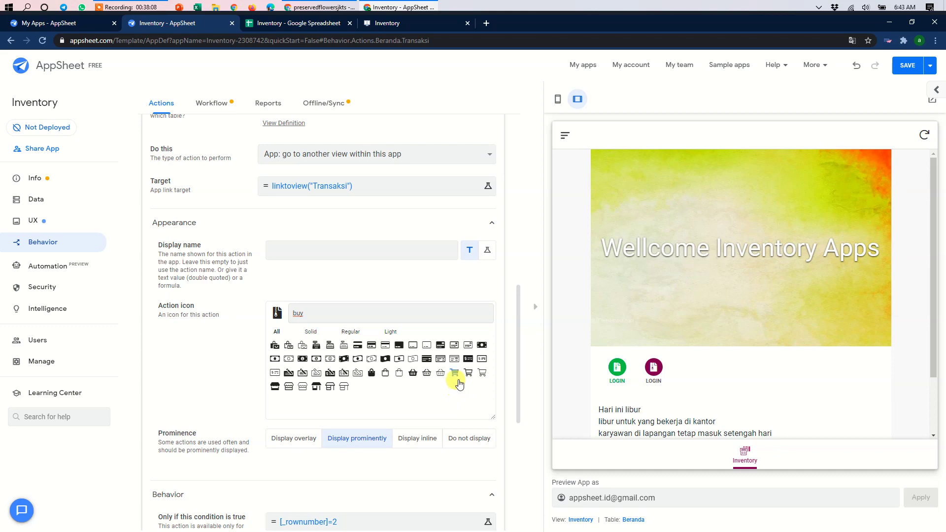
pyautogui.click(482, 372)
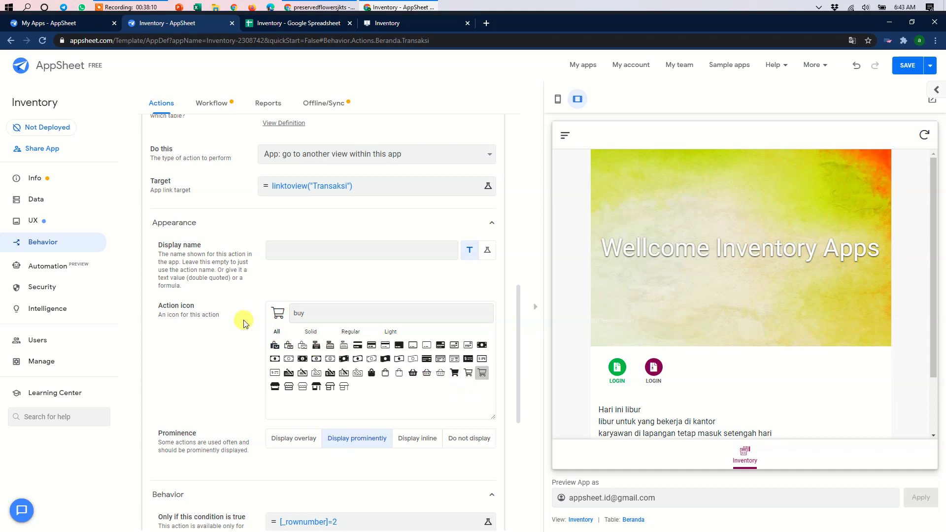
# Step: Collapse the Transaksi action and save the app with data verification
pyautogui.scroll(1, 244, 324)
pyautogui.scroll(5, 244, 323)
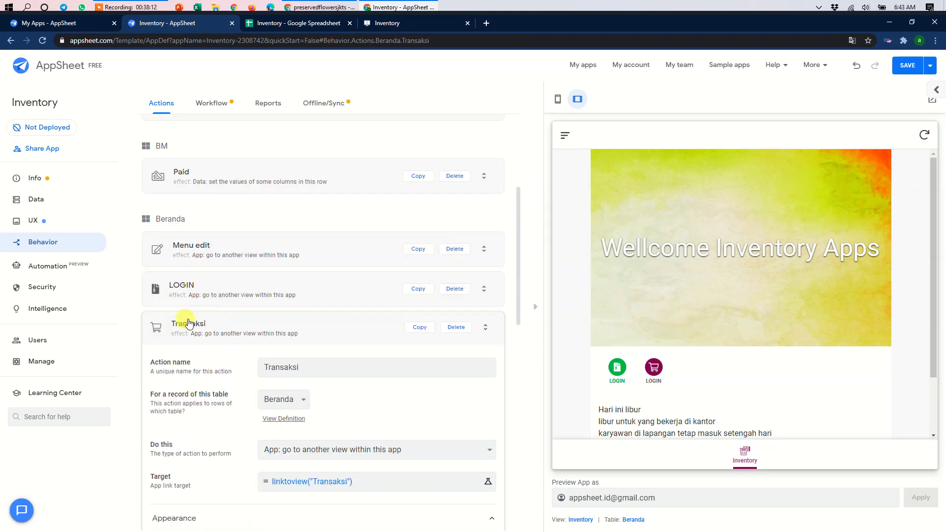
pyautogui.click(222, 329)
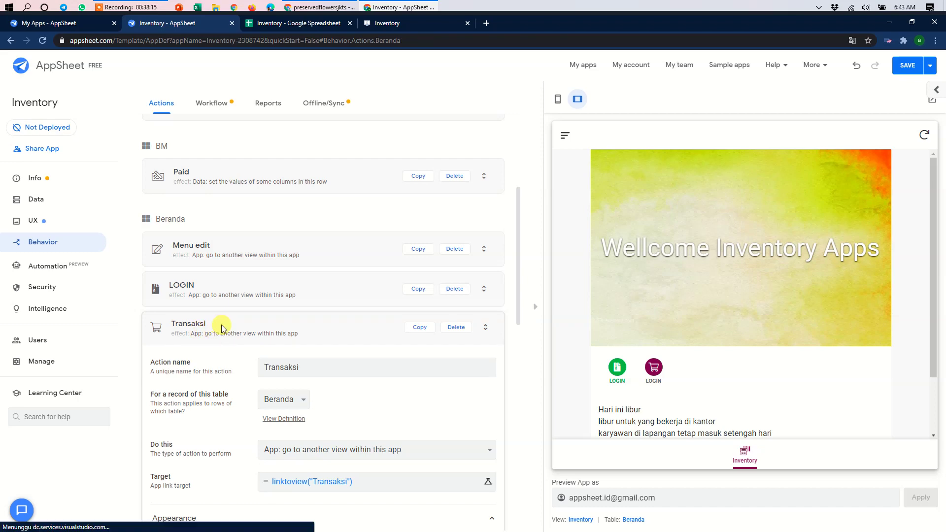
pyautogui.click(930, 65)
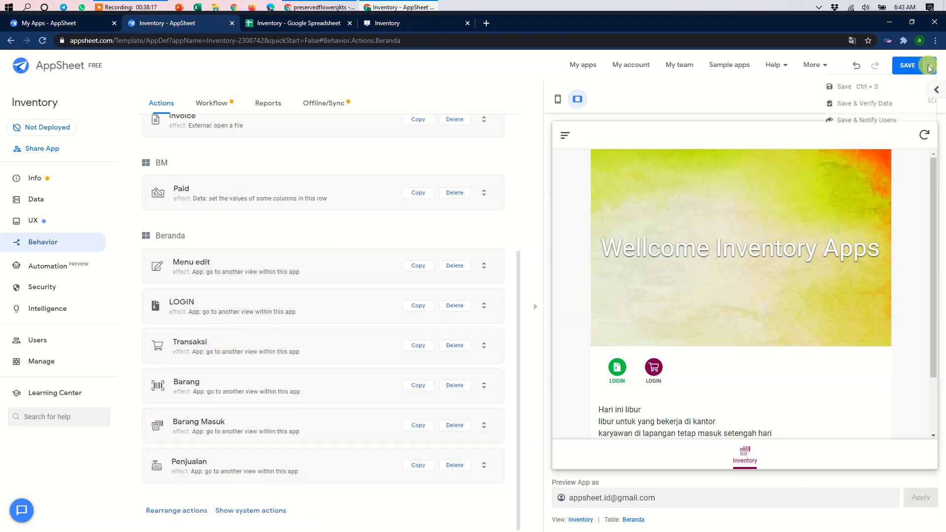
pyautogui.click(880, 109)
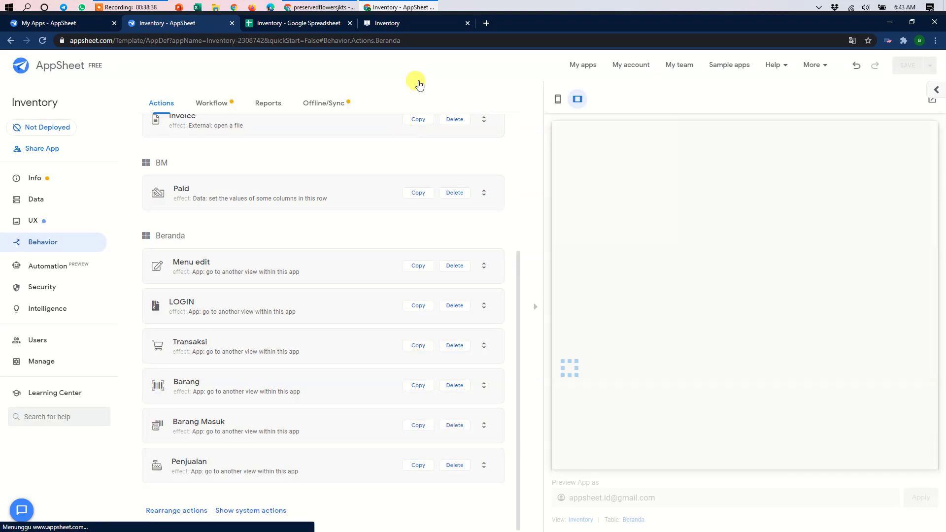
# Step: Sync the running Inventory app in the browser and test the Transaksi action from the home page
pyautogui.click(408, 24)
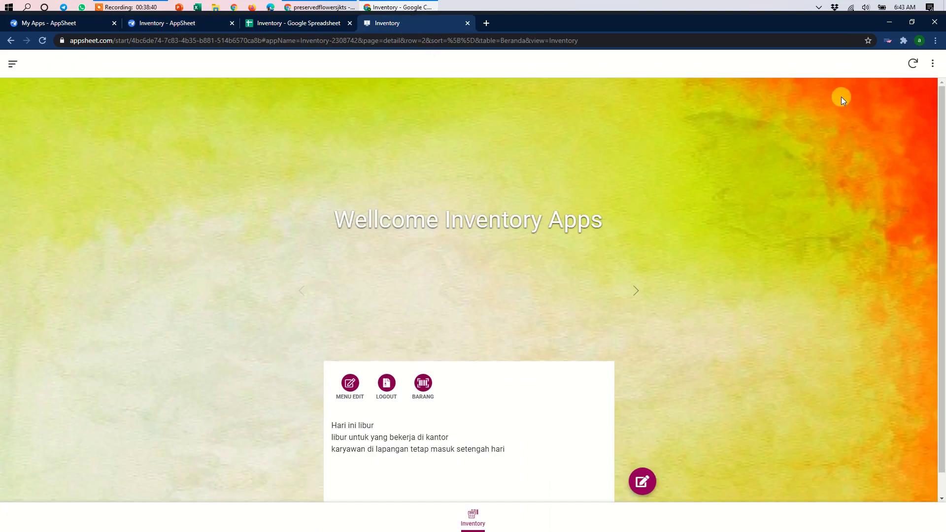
pyautogui.click(913, 63)
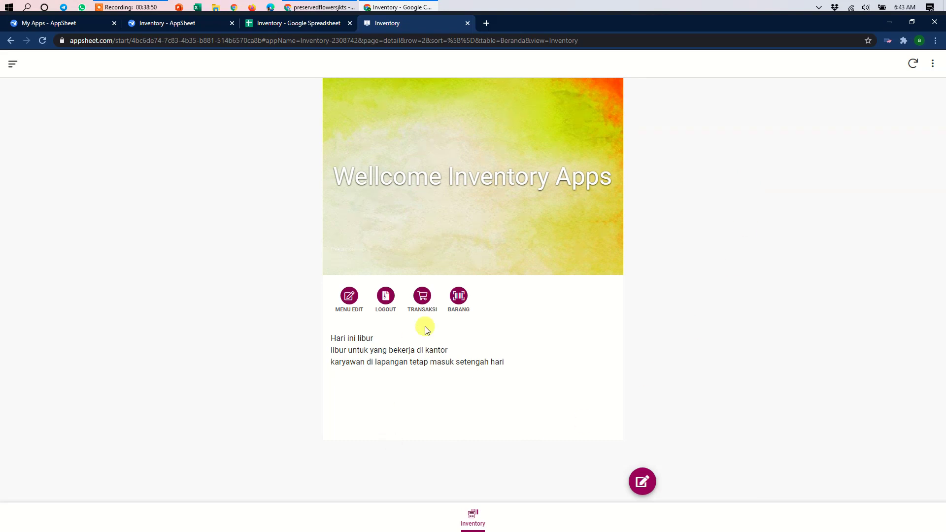
pyautogui.click(422, 297)
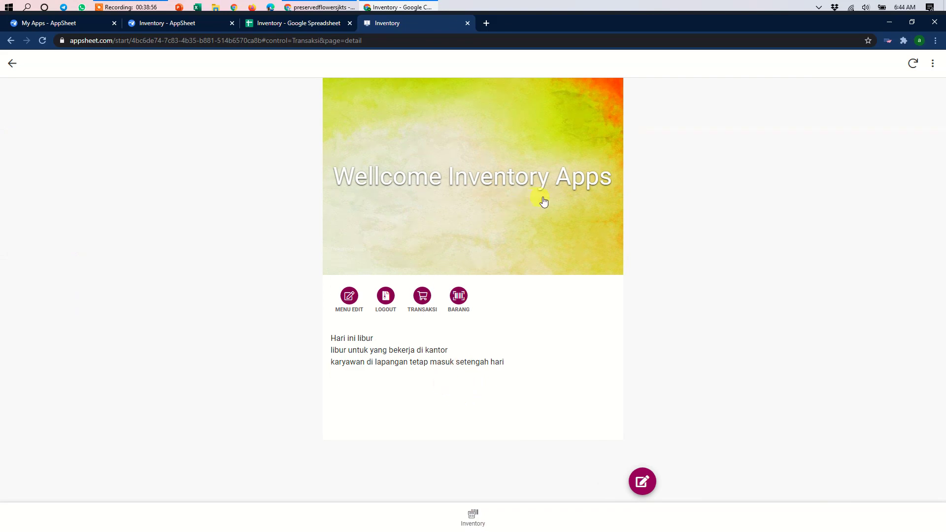
pyautogui.click(422, 298)
pyautogui.click(469, 514)
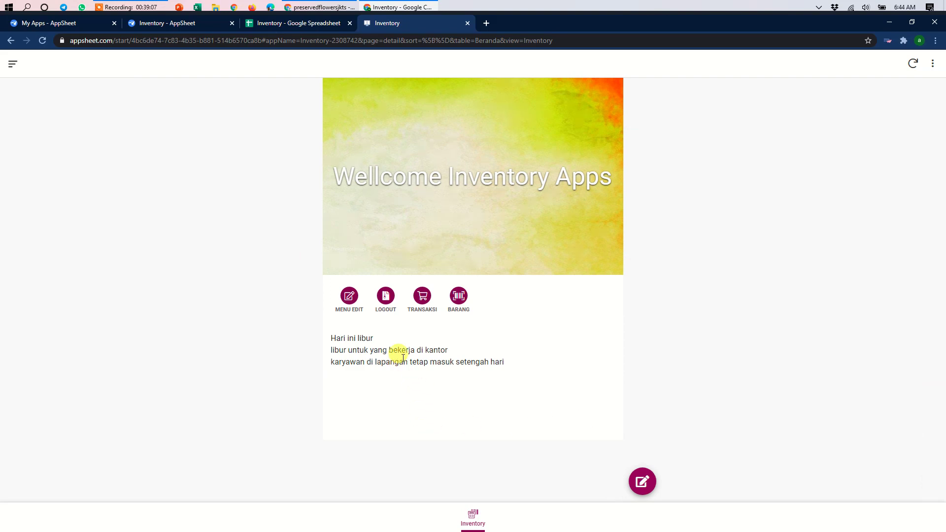
pyautogui.click(421, 297)
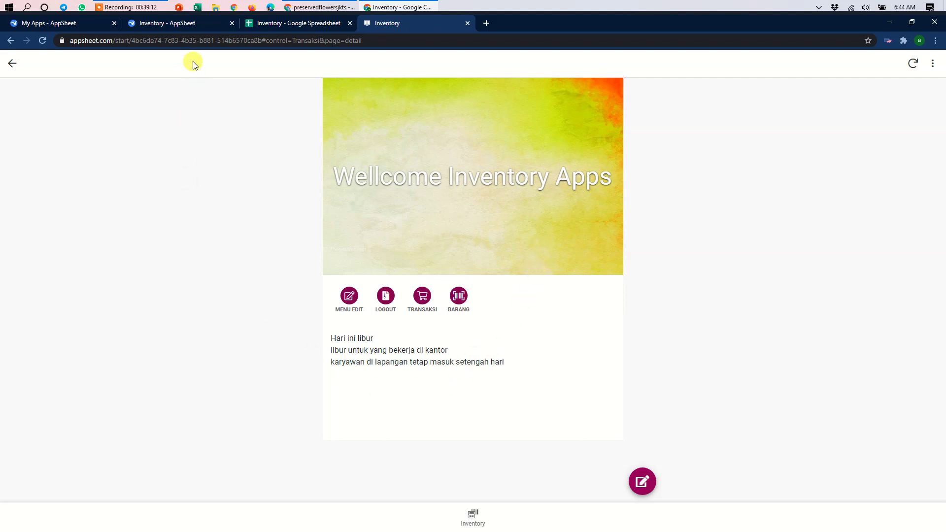
# Step: Return to the AppSheet editor and check the settings of the Transaksi action and the Transaksi view
pyautogui.click(185, 21)
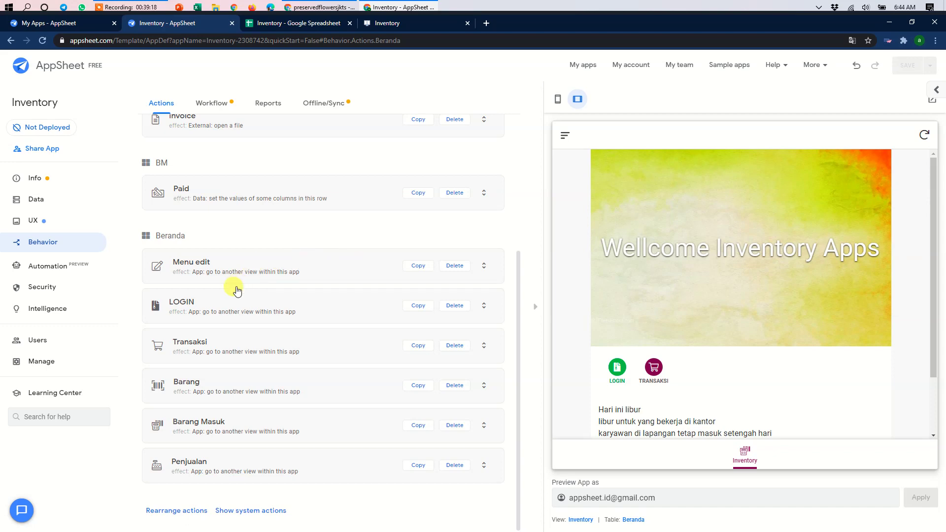
pyautogui.click(240, 345)
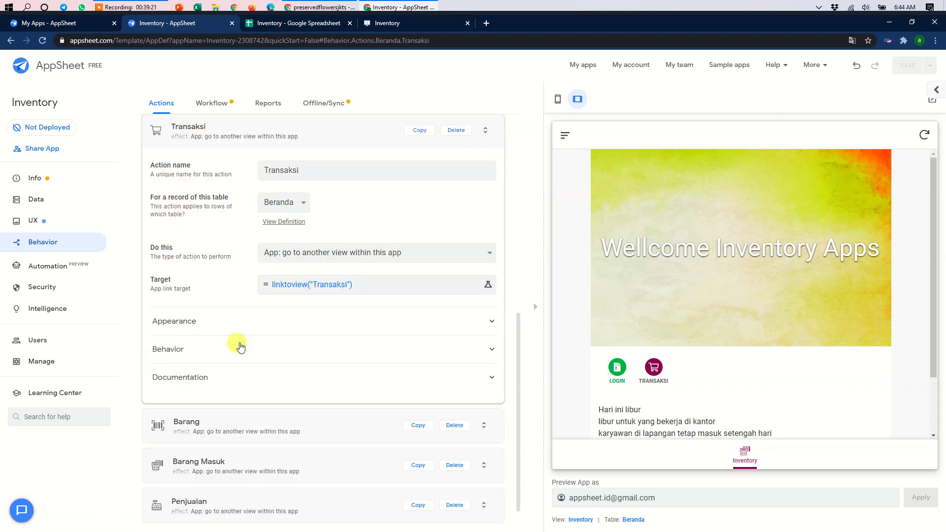
pyautogui.click(37, 221)
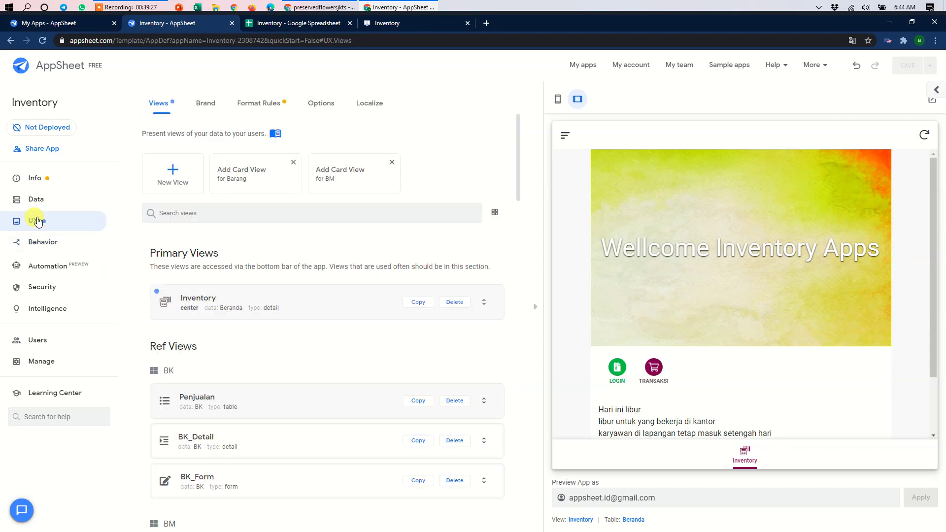
pyautogui.scroll(-10, 296, 342)
pyautogui.scroll(-10, 295, 342)
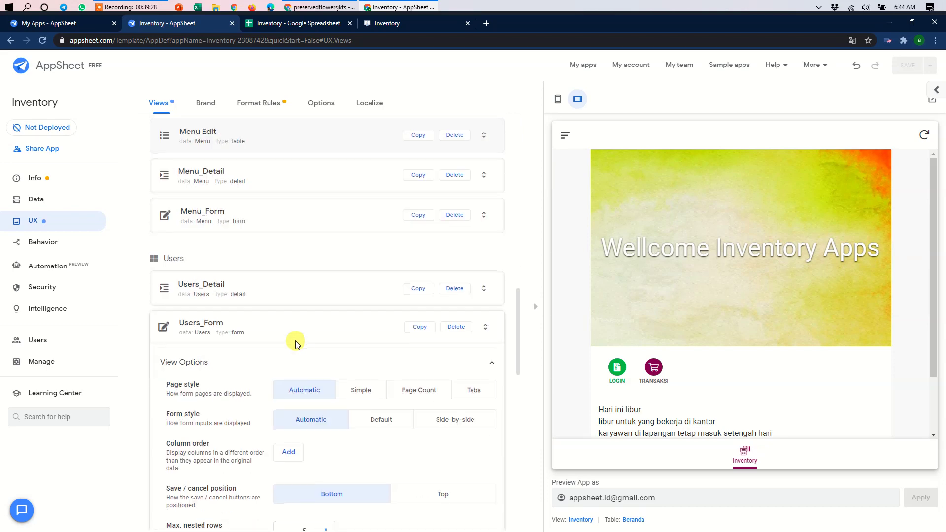
pyautogui.scroll(-3, 295, 344)
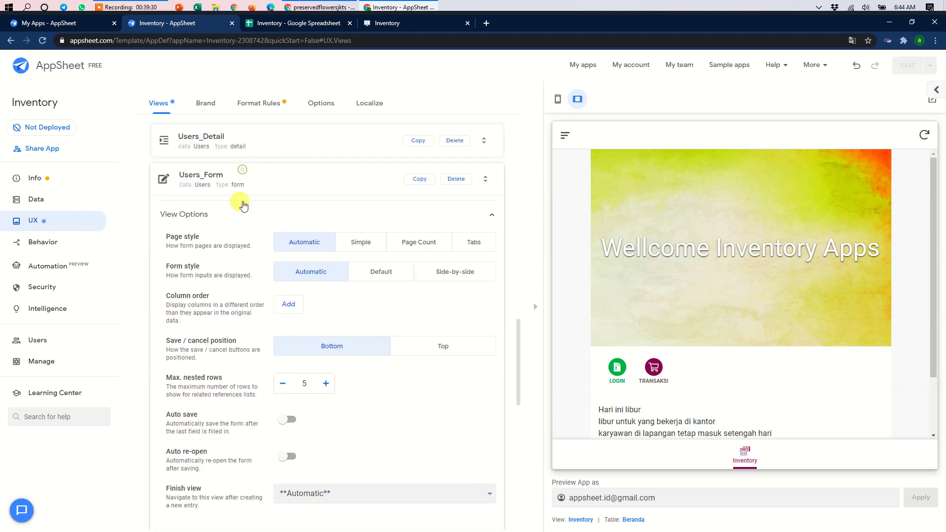
pyautogui.click(240, 173)
pyautogui.scroll(-3, 274, 327)
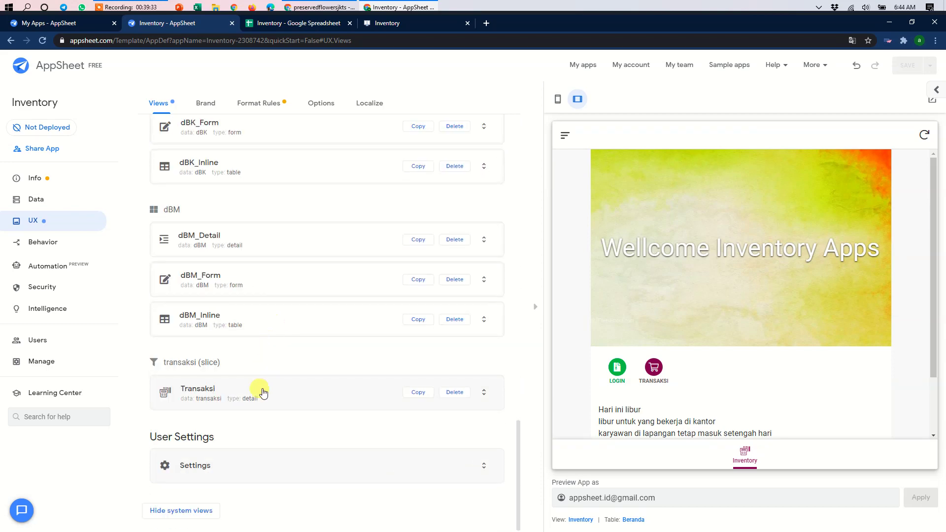
pyautogui.click(264, 390)
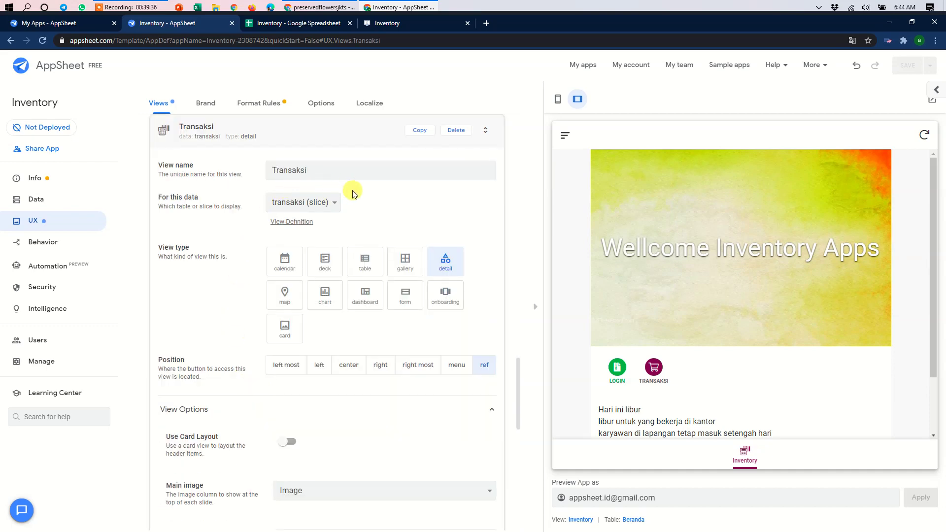
# Step: Open the settings of the transaksi slice in the app's data definitions
pyautogui.click(36, 203)
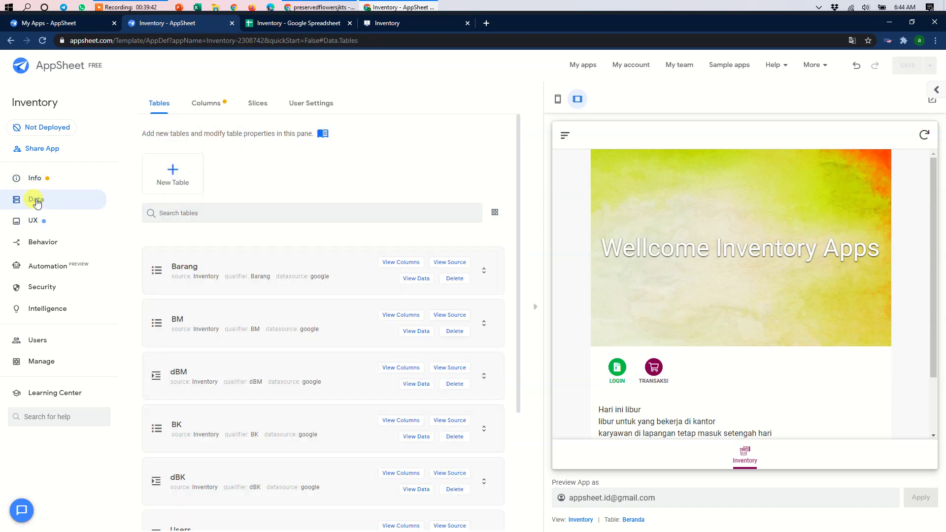
pyautogui.scroll(-4, 275, 246)
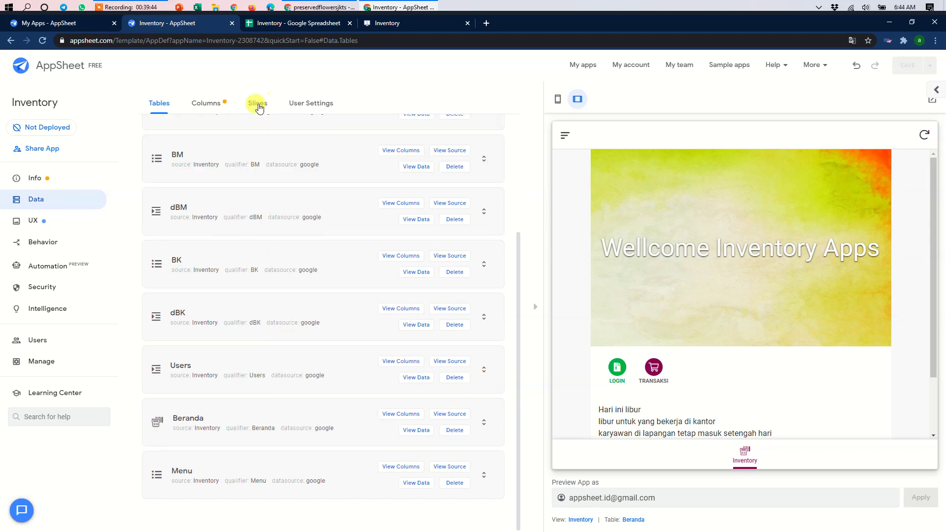
pyautogui.click(258, 103)
pyautogui.click(230, 269)
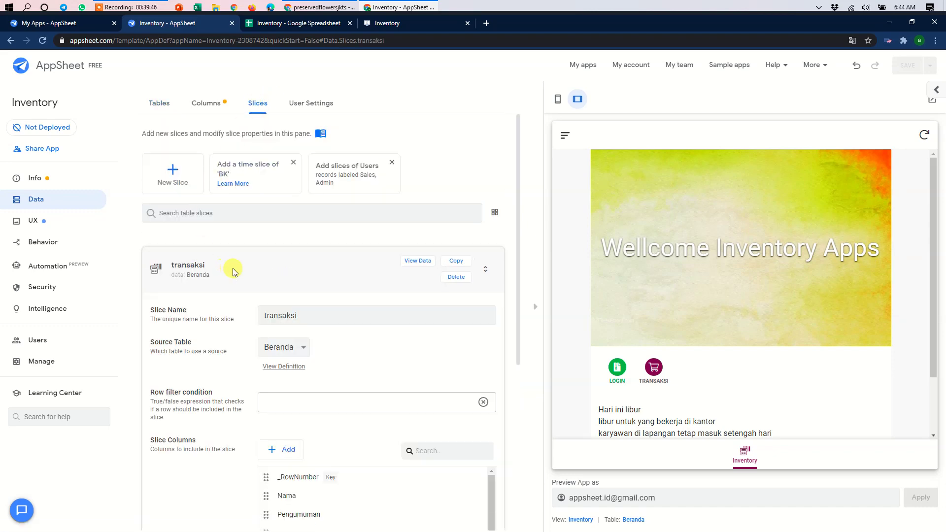
pyautogui.click(275, 270)
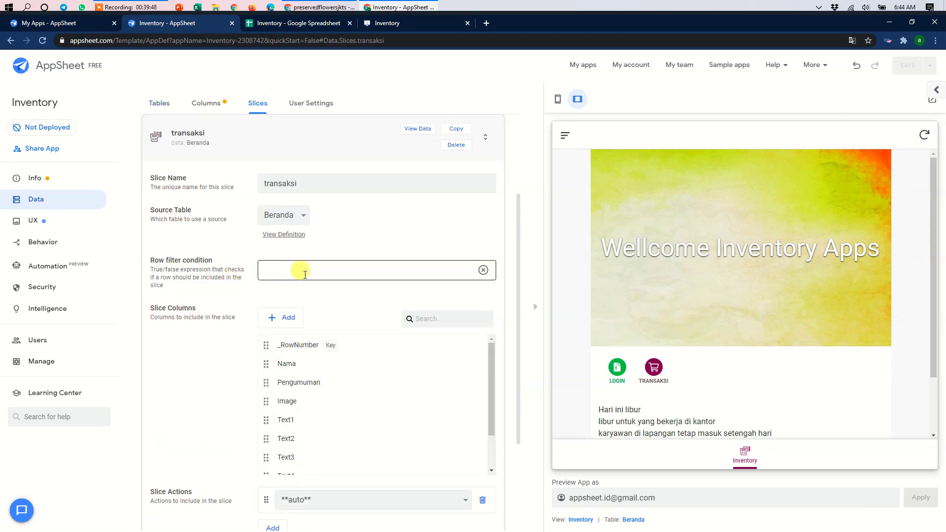
# Step: Set the transaksi slice's row filter condition to [_rownumber]=3 and save the app with data verification
pyautogui.click(276, 268)
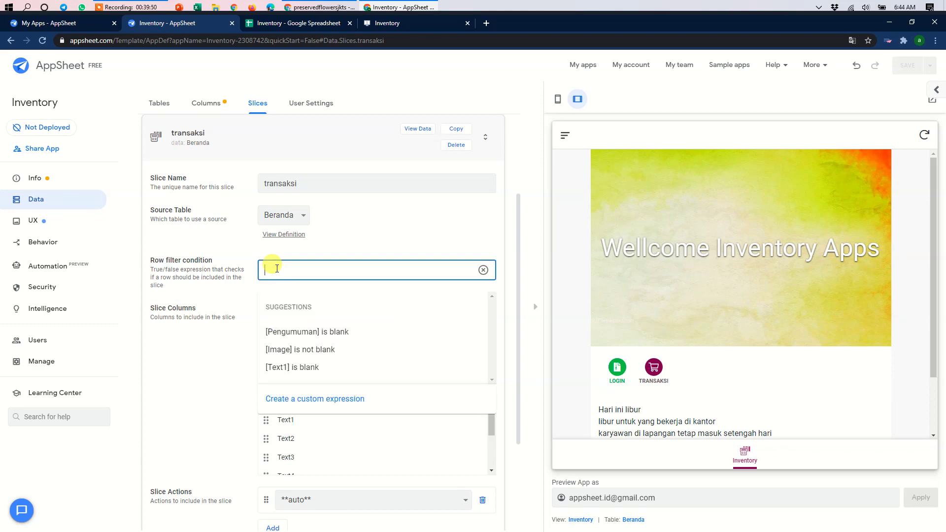
pyautogui.write('[')
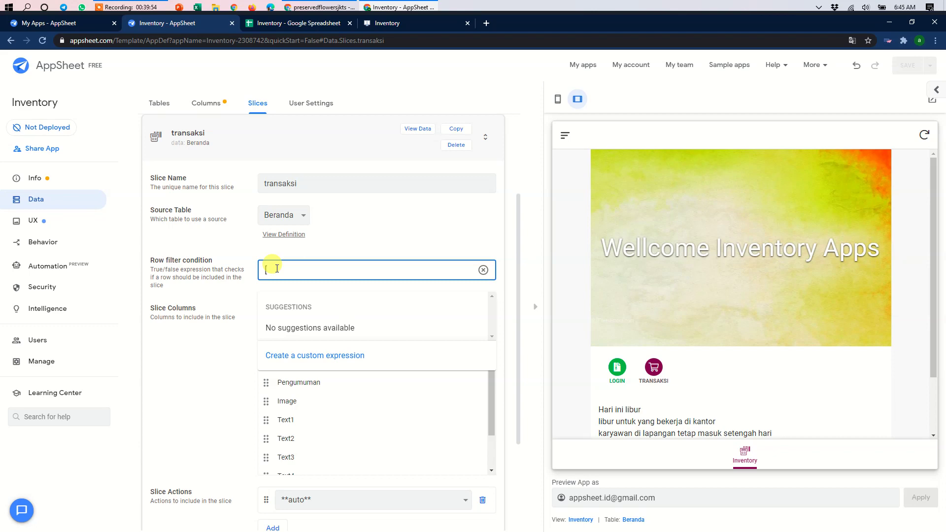
pyautogui.write('_rownumber]=3')
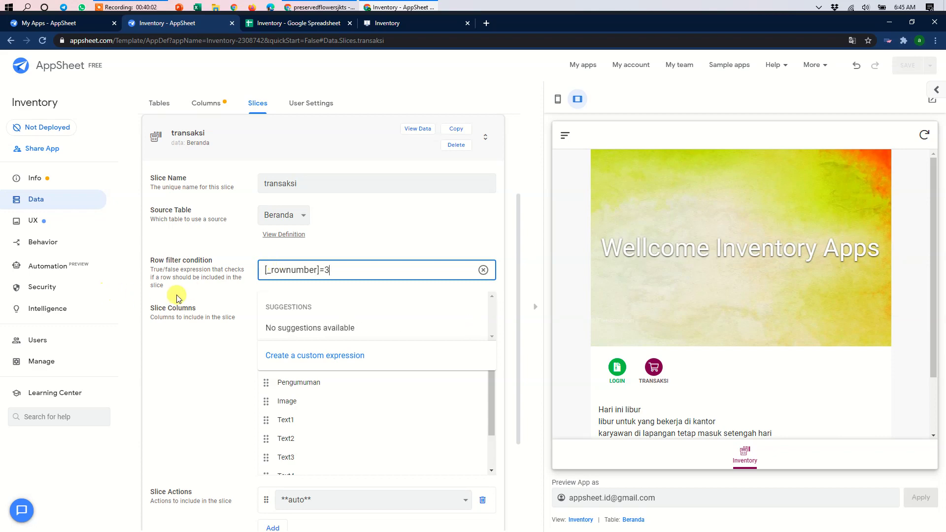
pyautogui.click(297, 356)
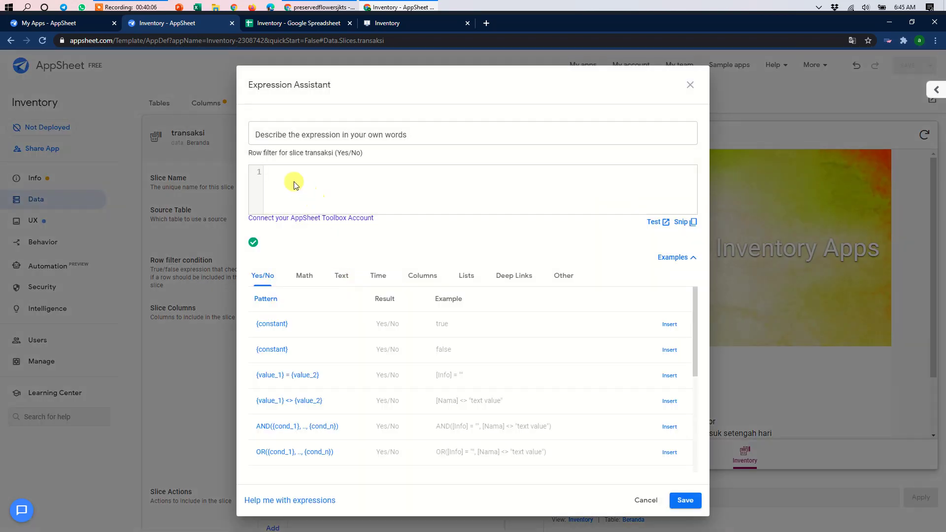
pyautogui.write('[_rownumber')
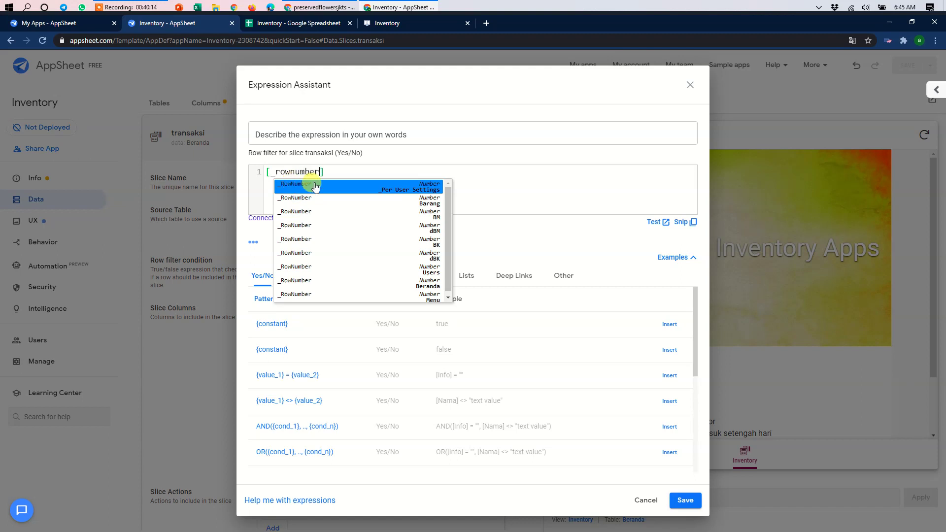
pyautogui.click(332, 175)
pyautogui.write('=3')
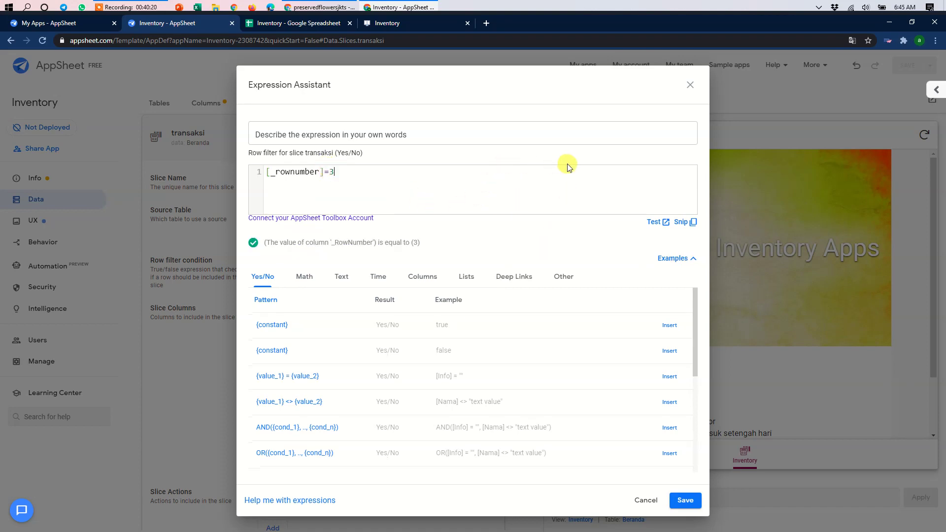
pyautogui.click(685, 501)
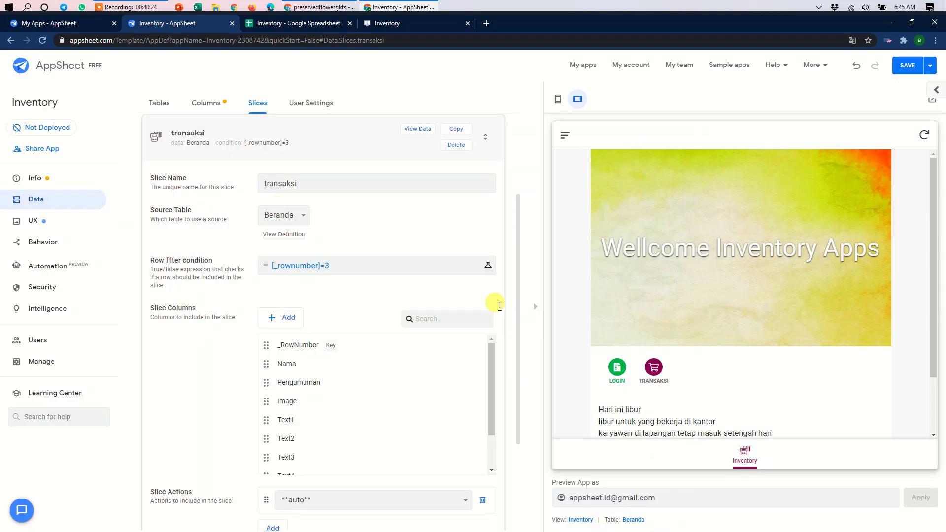
pyautogui.click(929, 66)
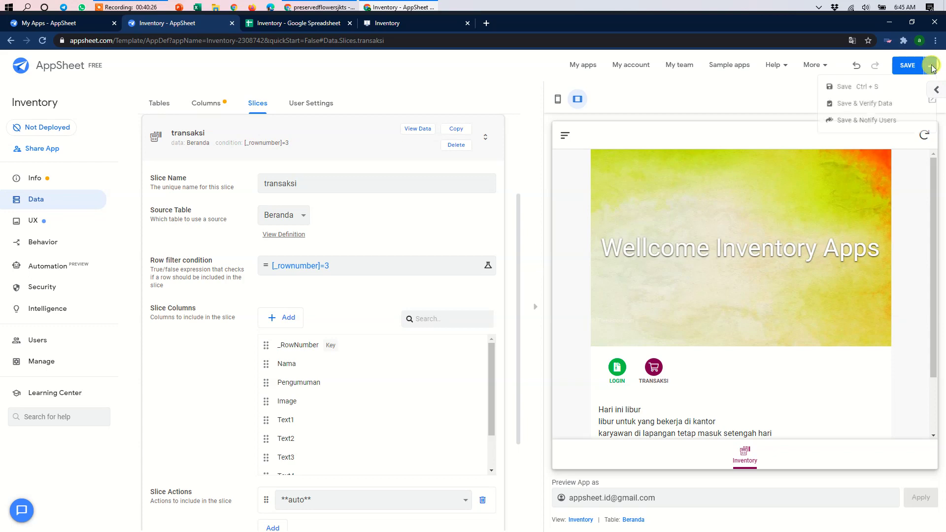
pyautogui.click(873, 105)
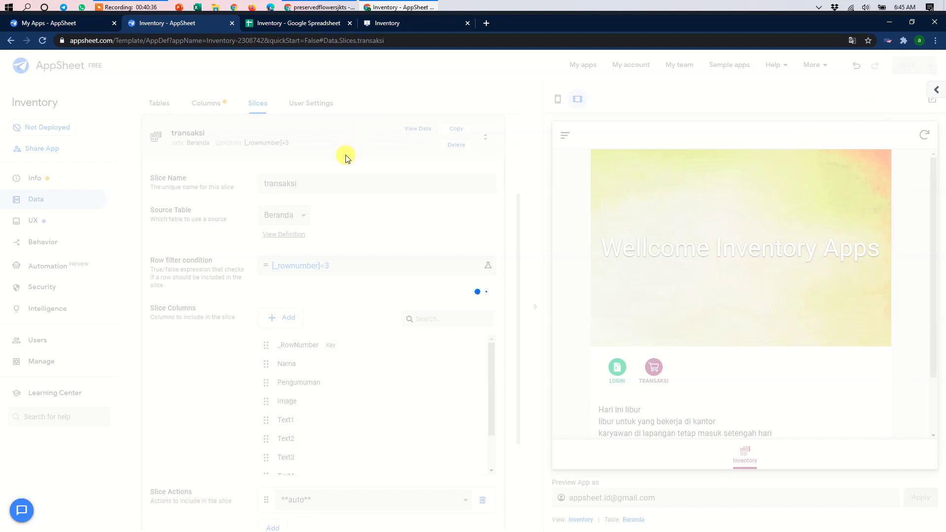
# Step: Switch to the running Inventory app, sync it and test the Transaksi action from the home page
pyautogui.click(393, 23)
pyautogui.click(911, 65)
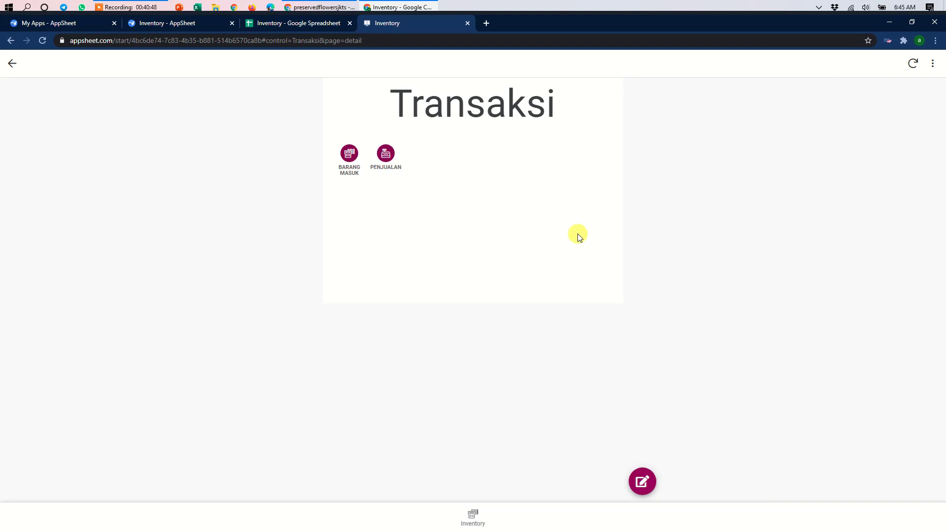
pyautogui.click(472, 512)
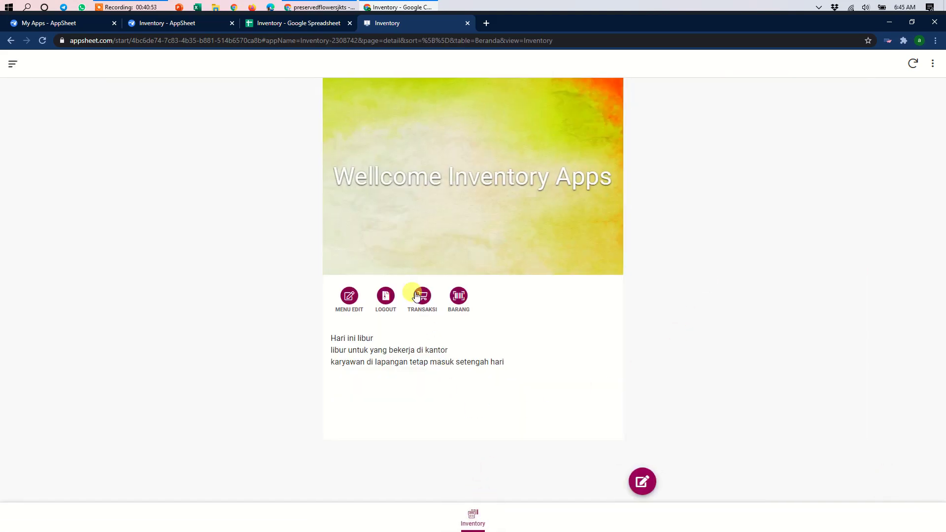
pyautogui.click(418, 295)
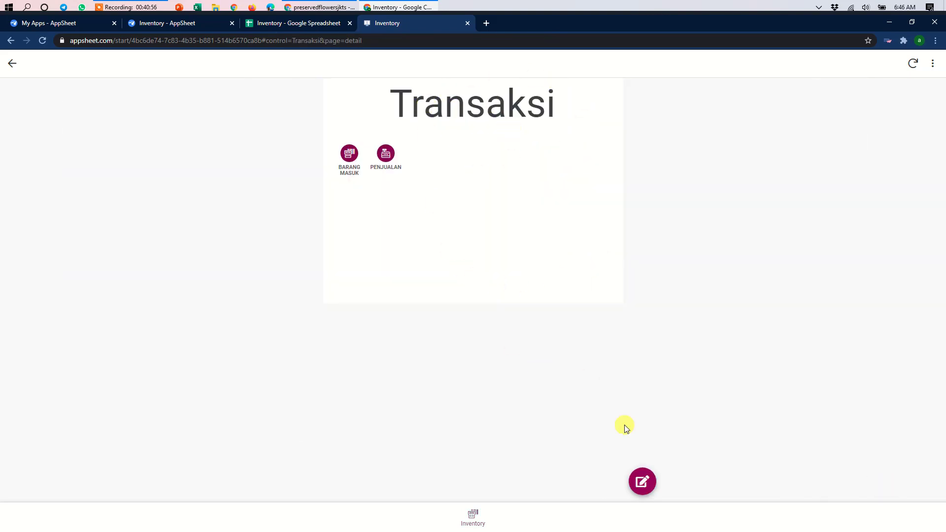
# Step: Edit the Transaksi record to use the image 162584-blue-and-yellow-watercolor-texture-background-image, and save it
pyautogui.click(642, 481)
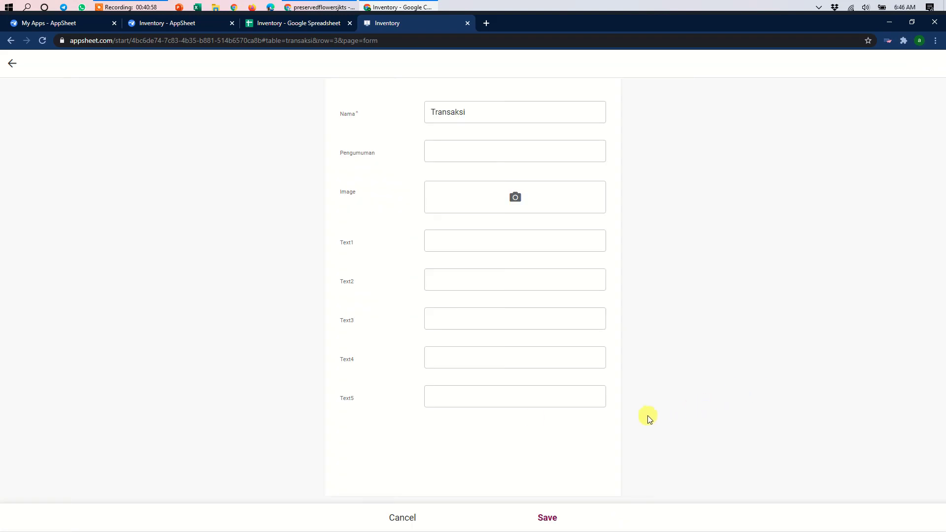
pyautogui.click(469, 195)
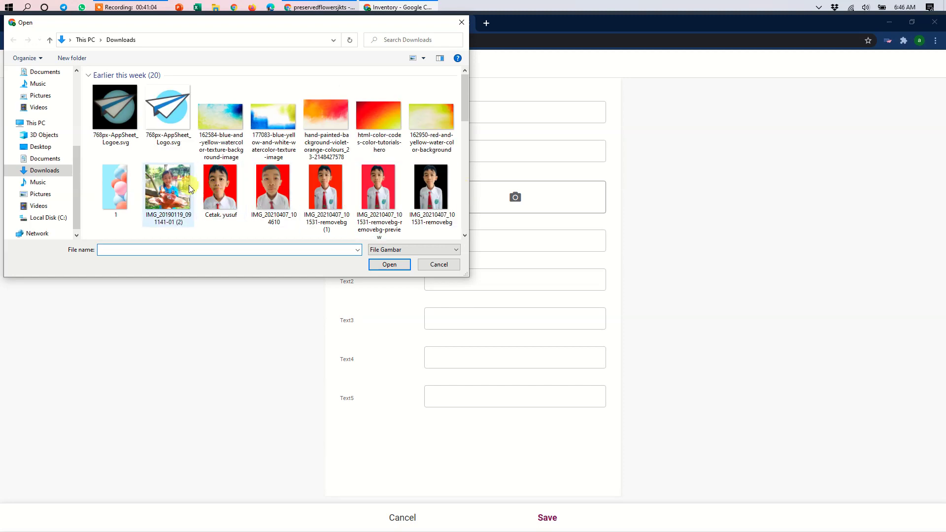
pyautogui.doubleClick(216, 116)
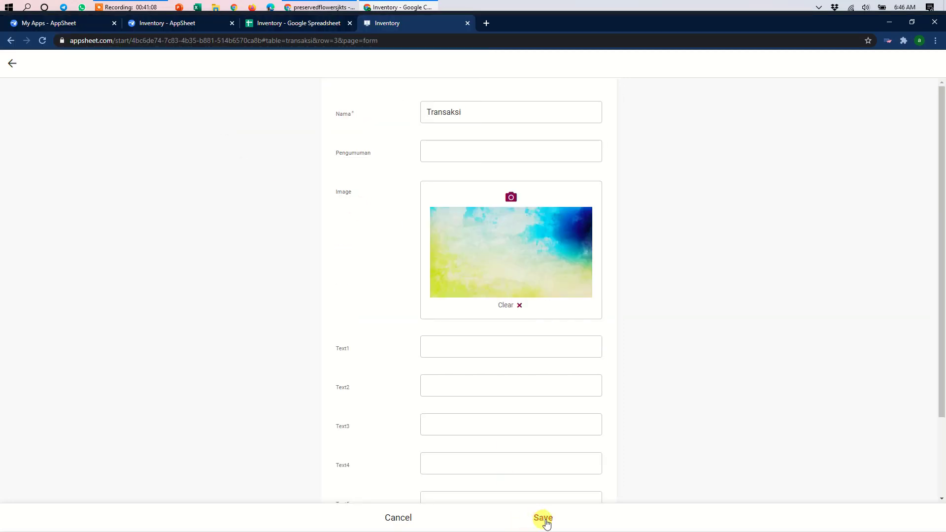
pyautogui.click(543, 518)
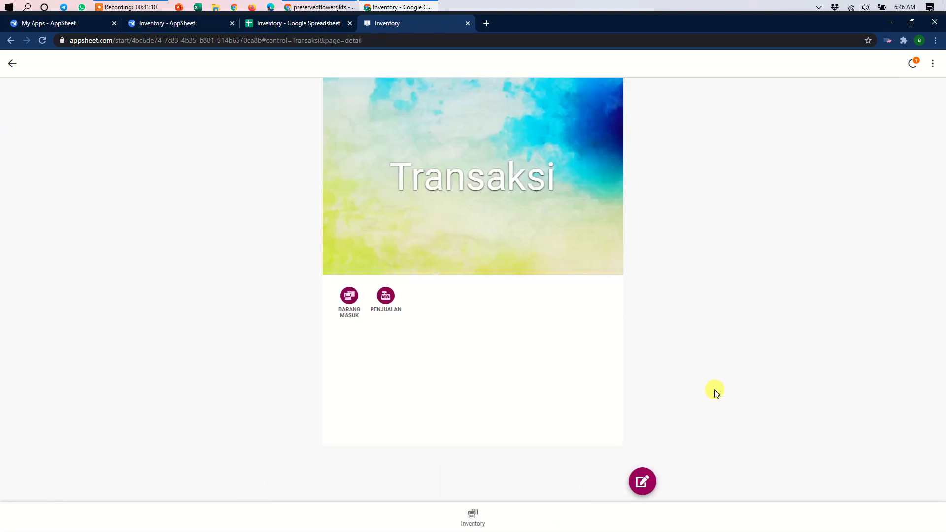
# Step: Compare the home page with the Transaksi page by moving back and forth between them
pyautogui.click(473, 517)
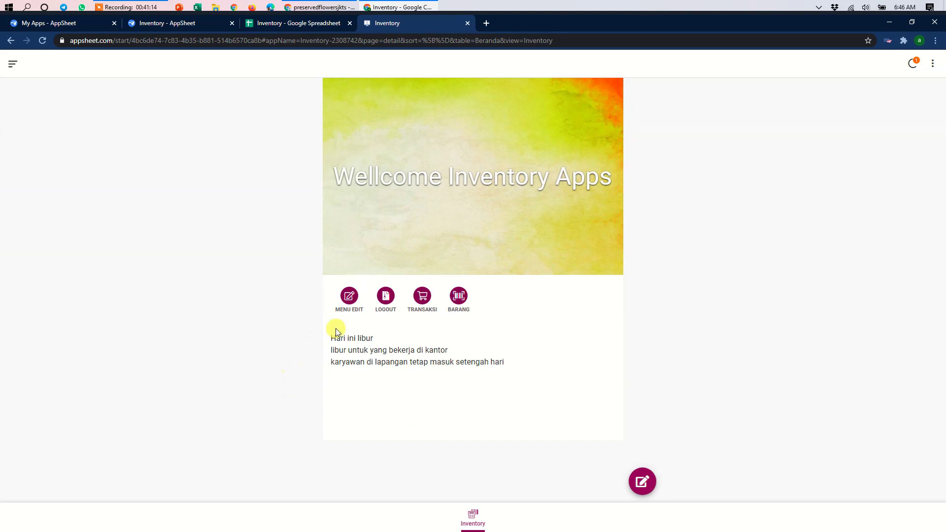
pyautogui.click(422, 295)
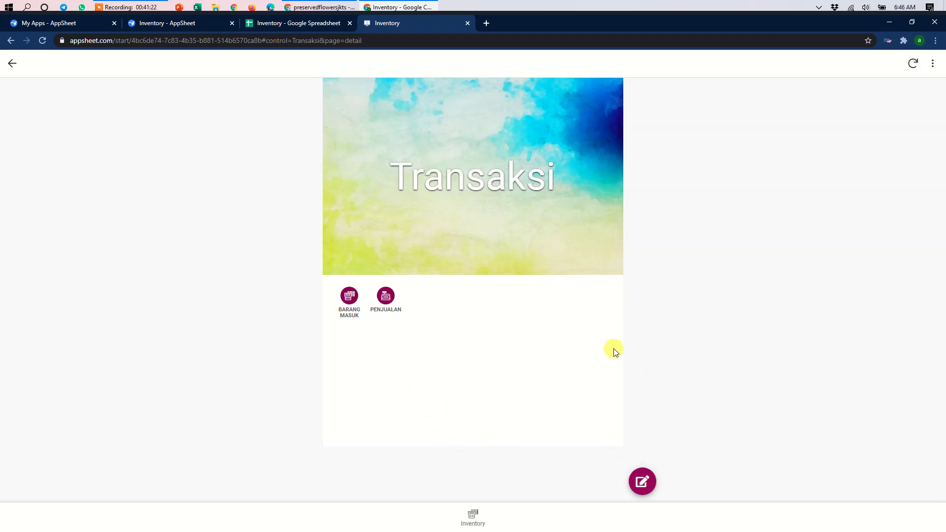
pyautogui.click(473, 516)
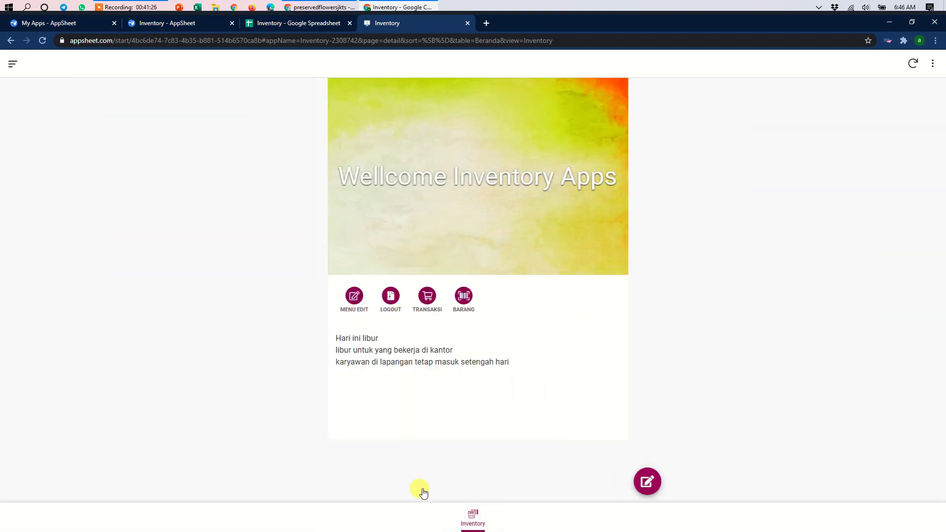
pyautogui.click(422, 296)
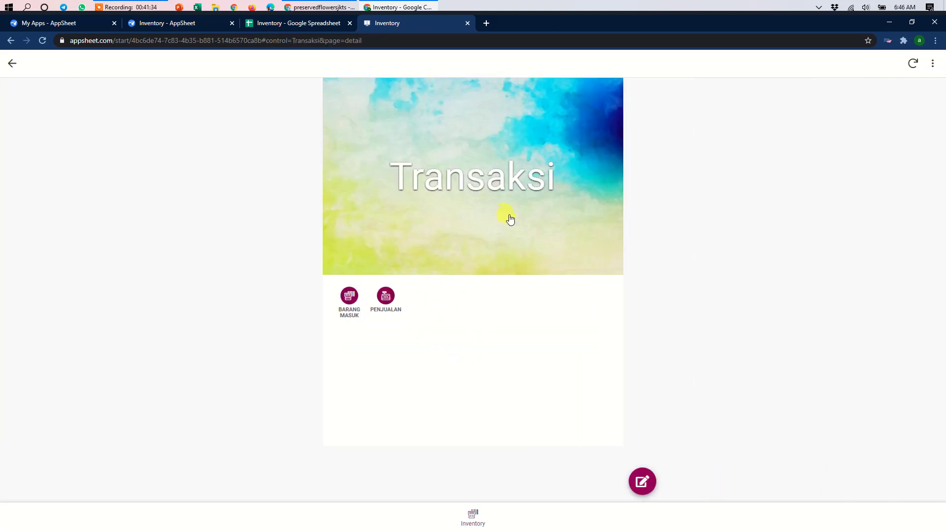
pyautogui.click(473, 521)
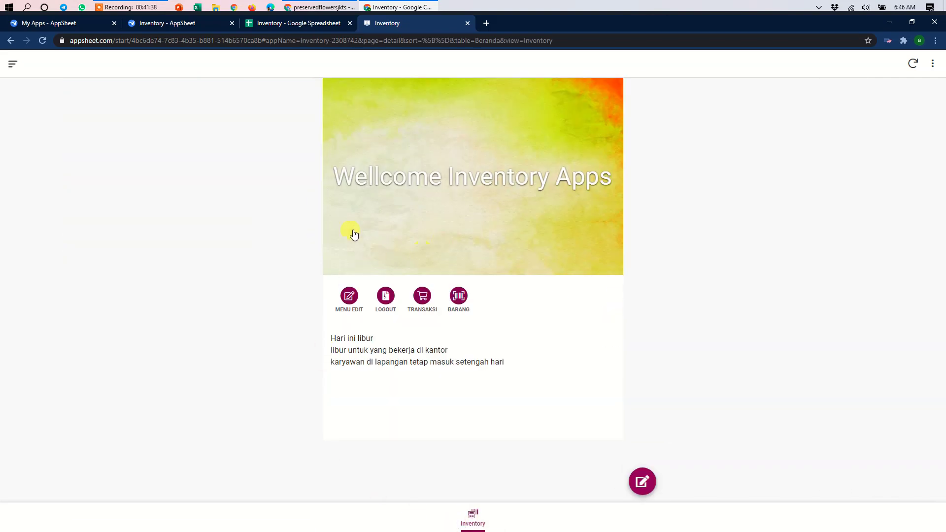
# Step: Switch to the Inventory spreadsheet and check the Transaksi row and the empty rows below it in the Beranda sheet
pyautogui.click(286, 24)
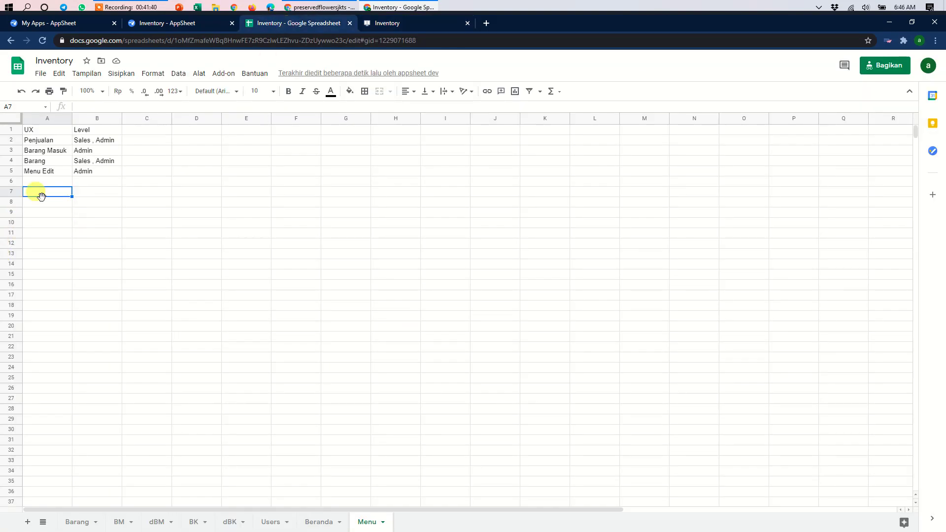
pyautogui.click(313, 521)
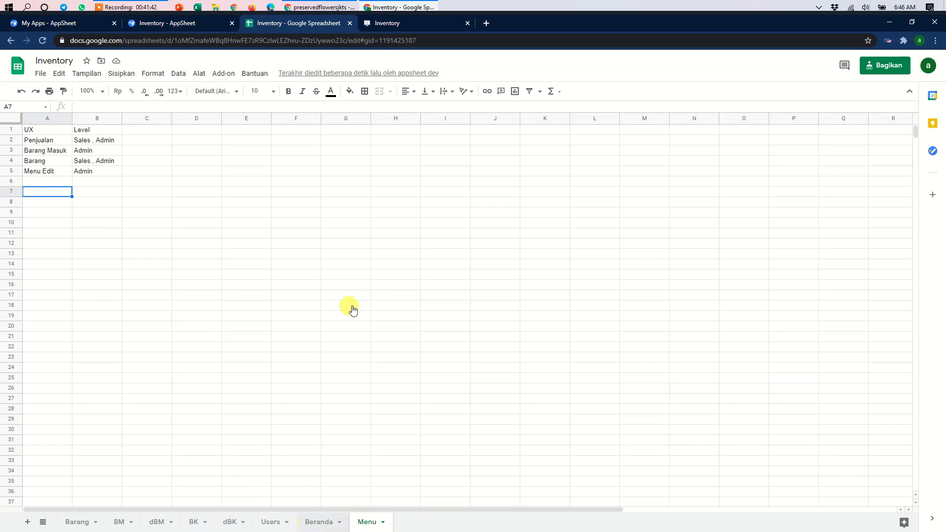
pyautogui.click(58, 153)
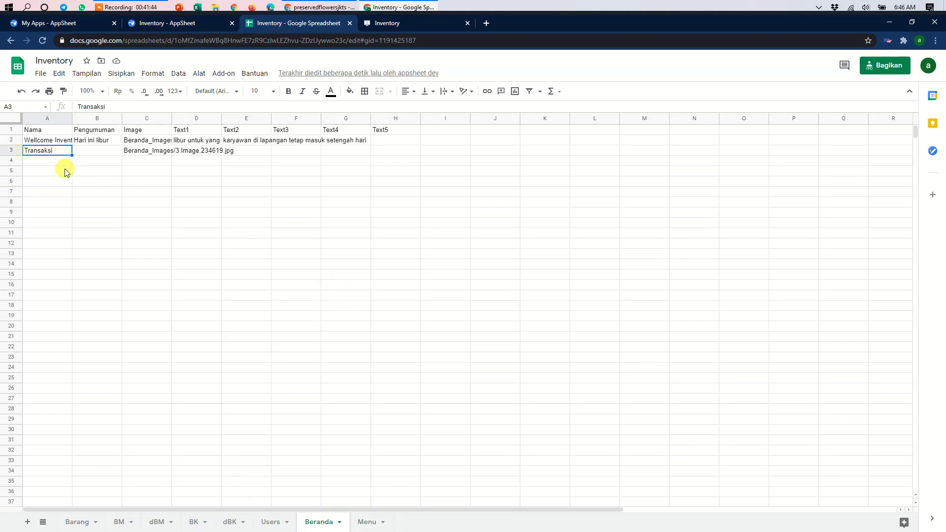
pyautogui.click(52, 163)
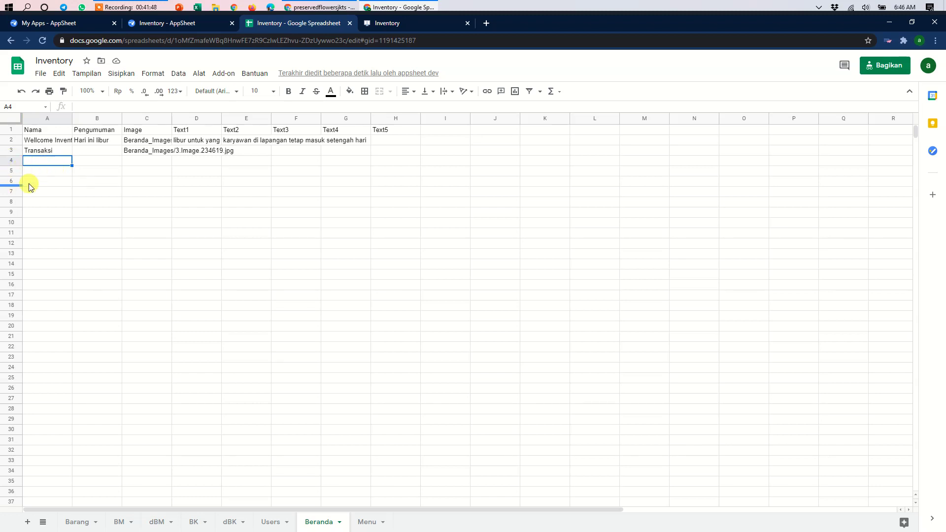
pyautogui.click(58, 253)
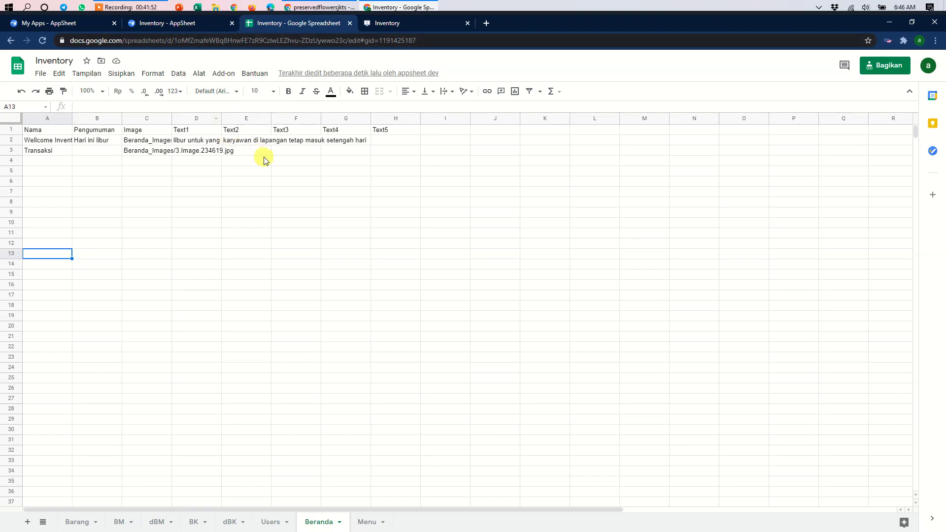
pyautogui.moveTo(133, 7)
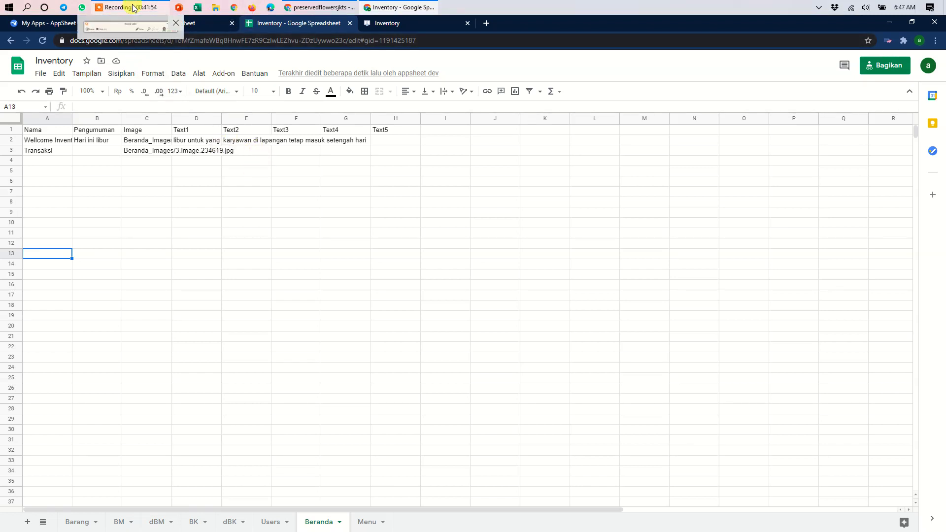
pyautogui.click(677, 268)
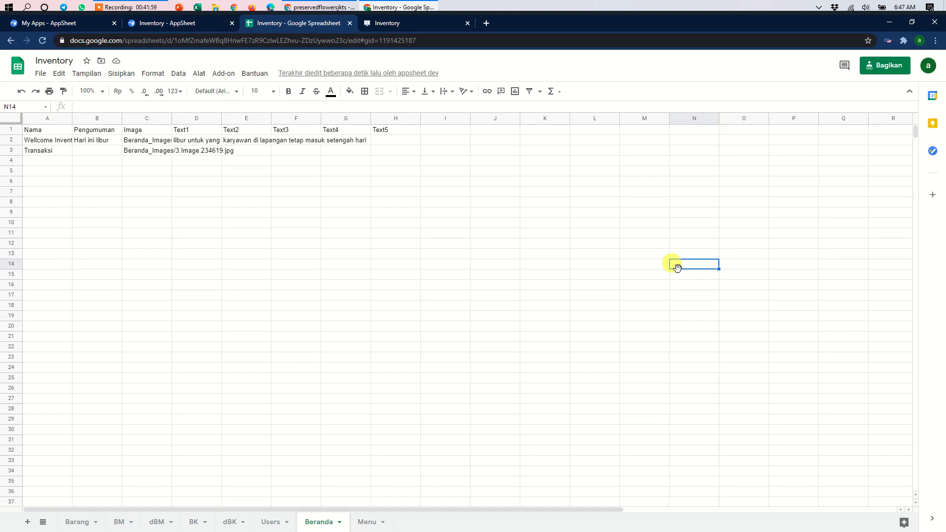